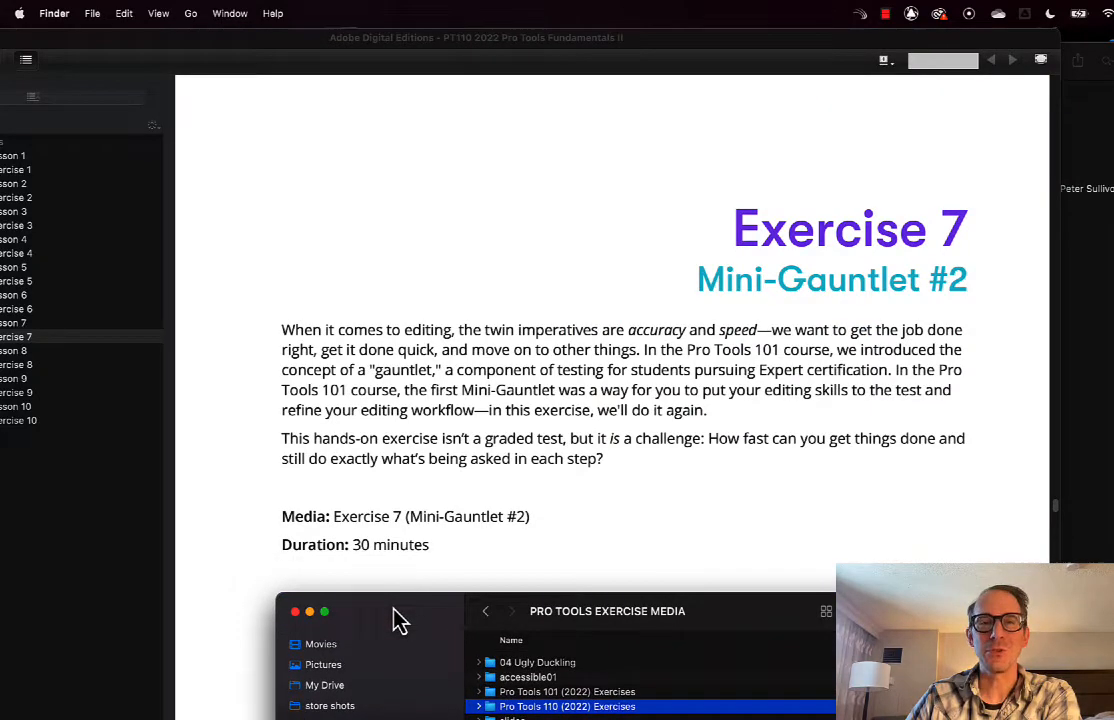
Open PT110 2022 Lesson 7 in the course guide and read through its list of goals
{"action": "left_click_drag", "start_coordinate": [400, 620], "coordinate": [420, 489]}
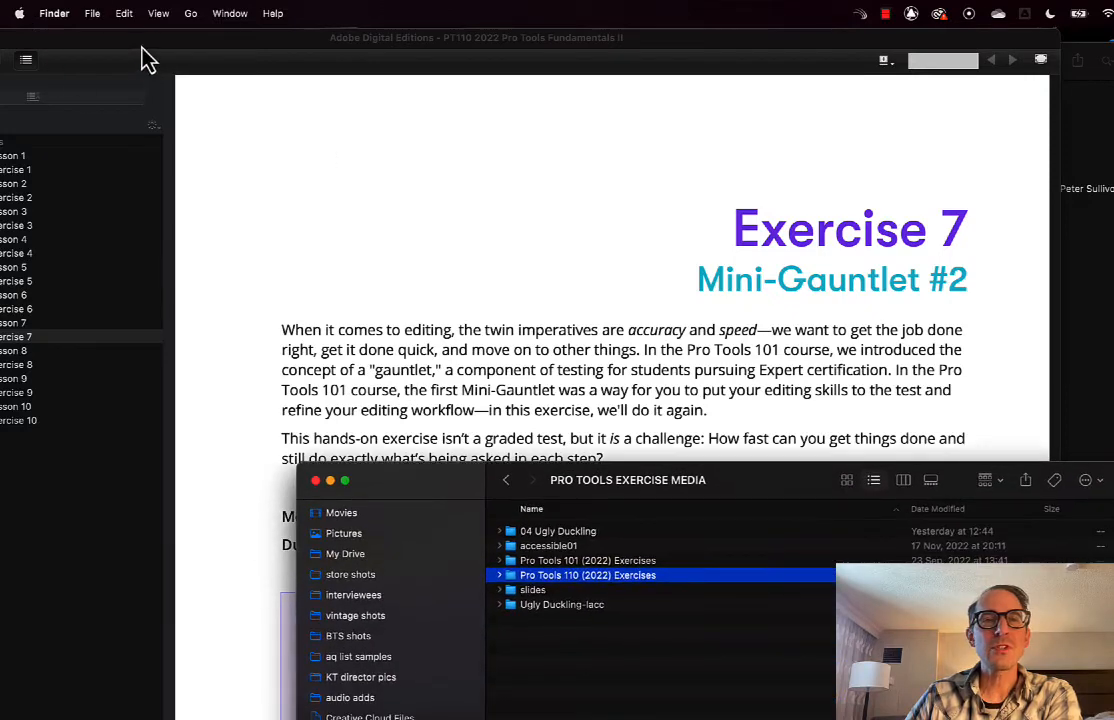
{"action": "left_click_drag", "start_coordinate": [145, 60], "coordinate": [274, 52]}
{"action": "left_click", "coordinate": [145, 322]}
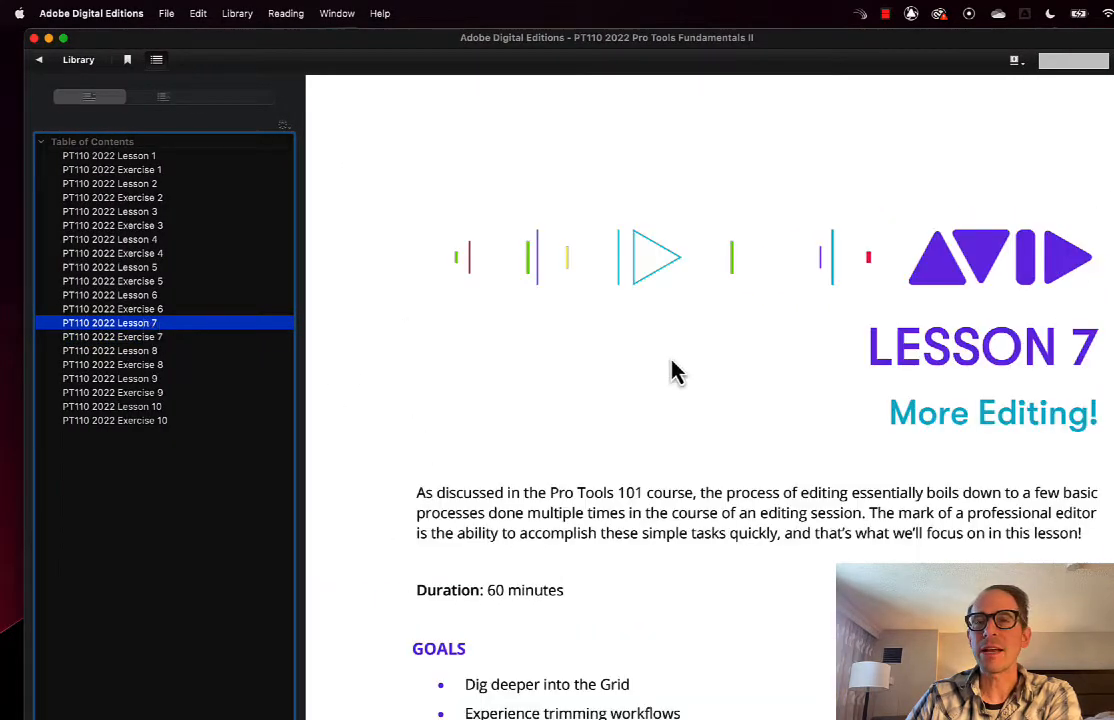
{"action": "scroll", "coordinate": [700, 392], "scroll_direction": "down", "scroll_amount": 2}
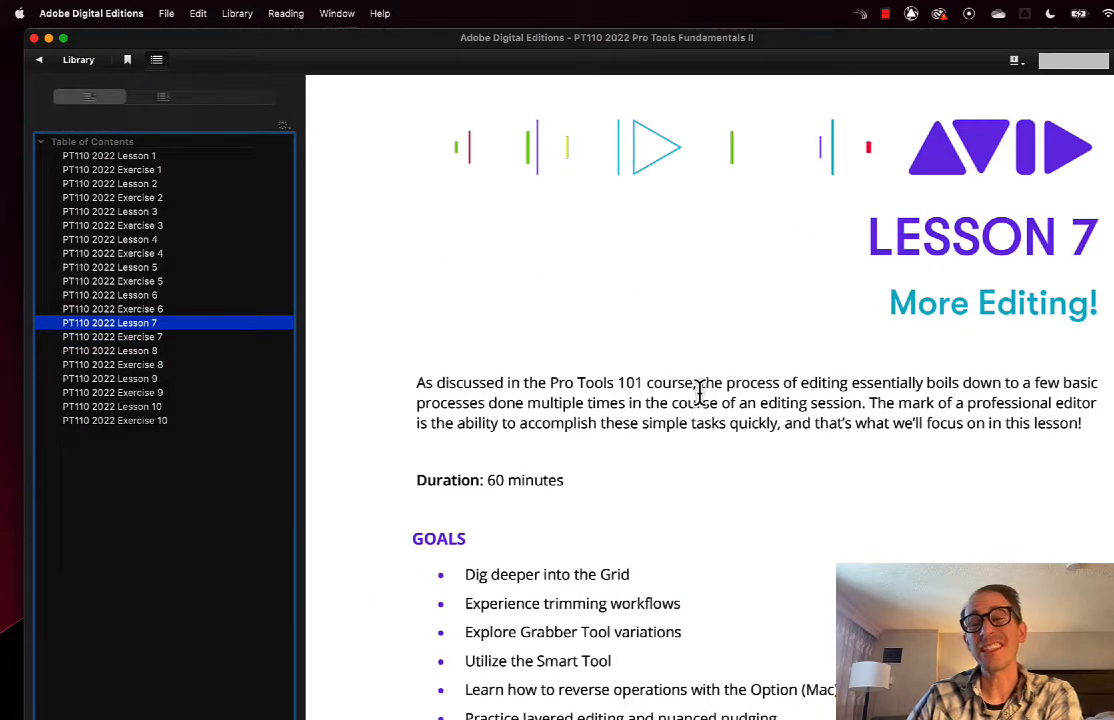
{"action": "scroll", "coordinate": [700, 392], "scroll_direction": "down", "scroll_amount": 3}
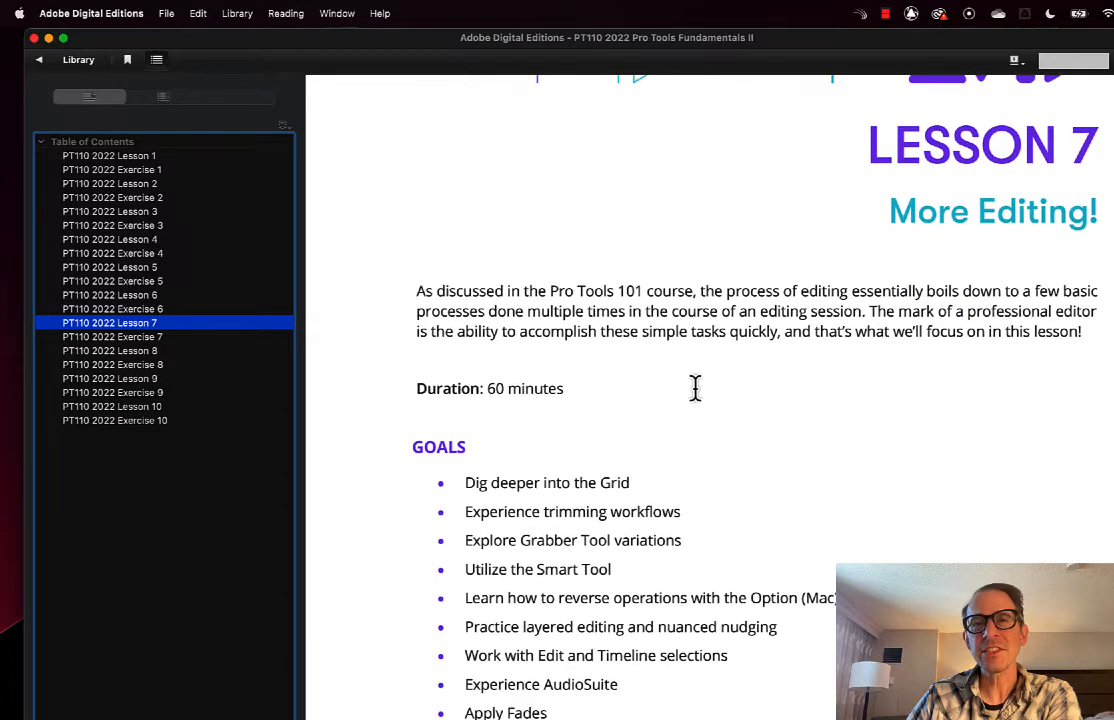
{"action": "scroll", "coordinate": [696, 392], "scroll_direction": "down", "scroll_amount": 2}
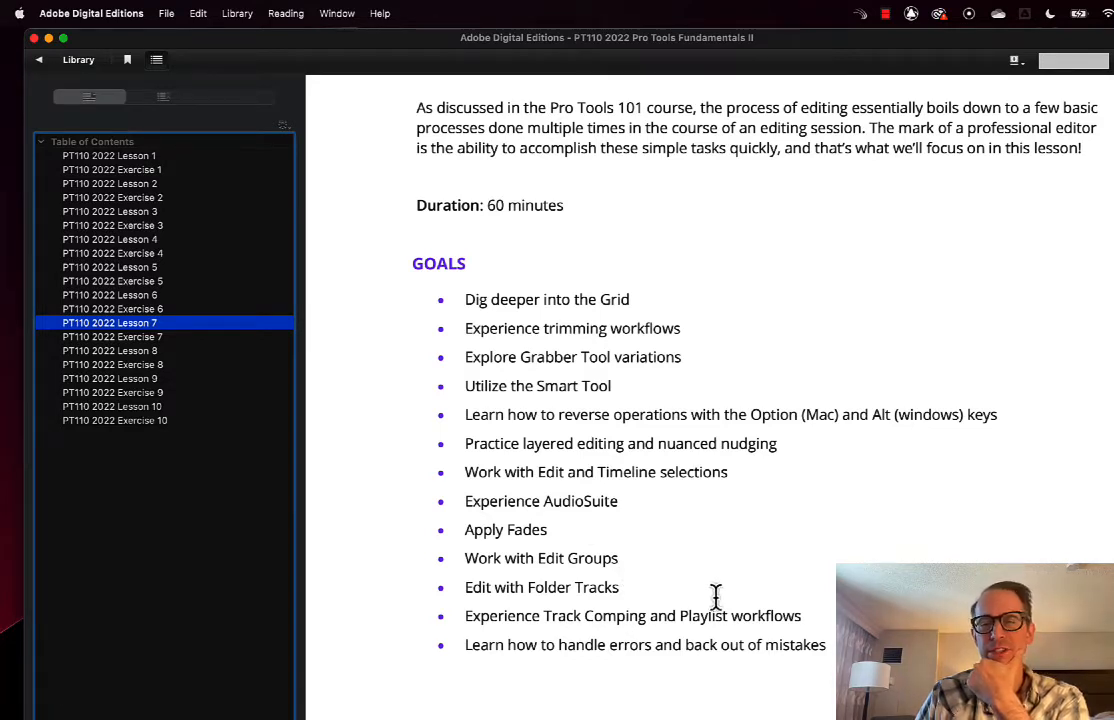
Open PT110 2022 Exercise 7 in the guide and review its introduction and media download links
{"action": "left_click", "coordinate": [145, 337]}
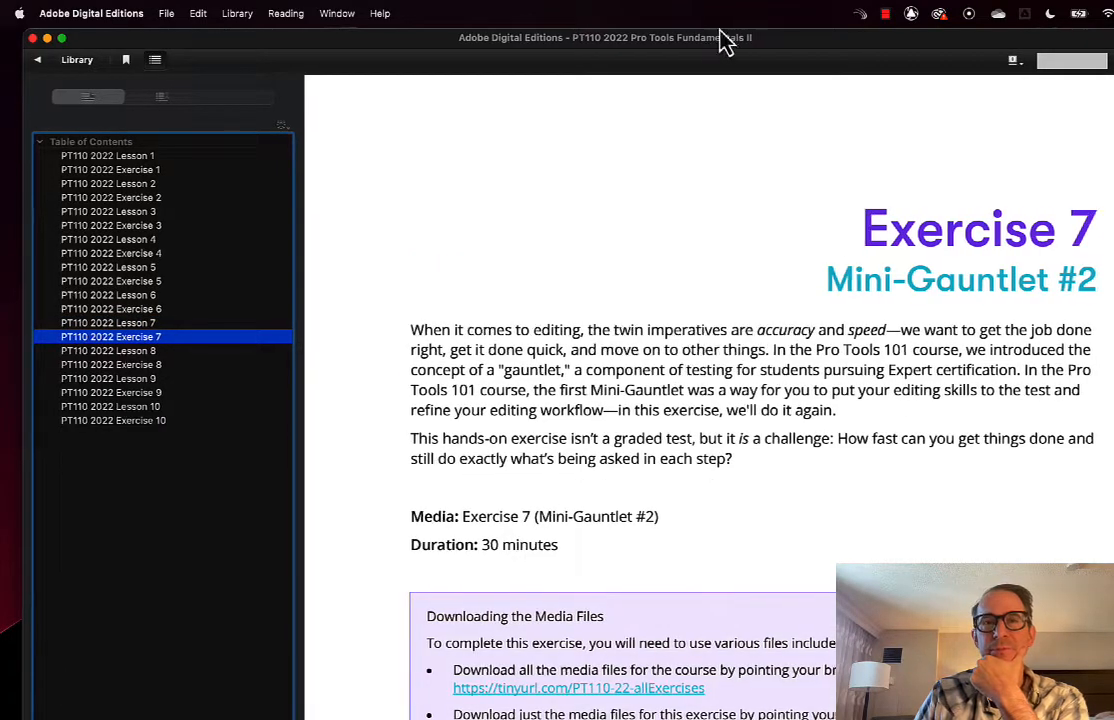
{"action": "left_click_drag", "start_coordinate": [724, 32], "coordinate": [684, 45]}
{"action": "scroll", "coordinate": [773, 395], "scroll_direction": "down", "scroll_amount": 3}
{"action": "scroll", "coordinate": [773, 395], "scroll_direction": "down", "scroll_amount": 6}
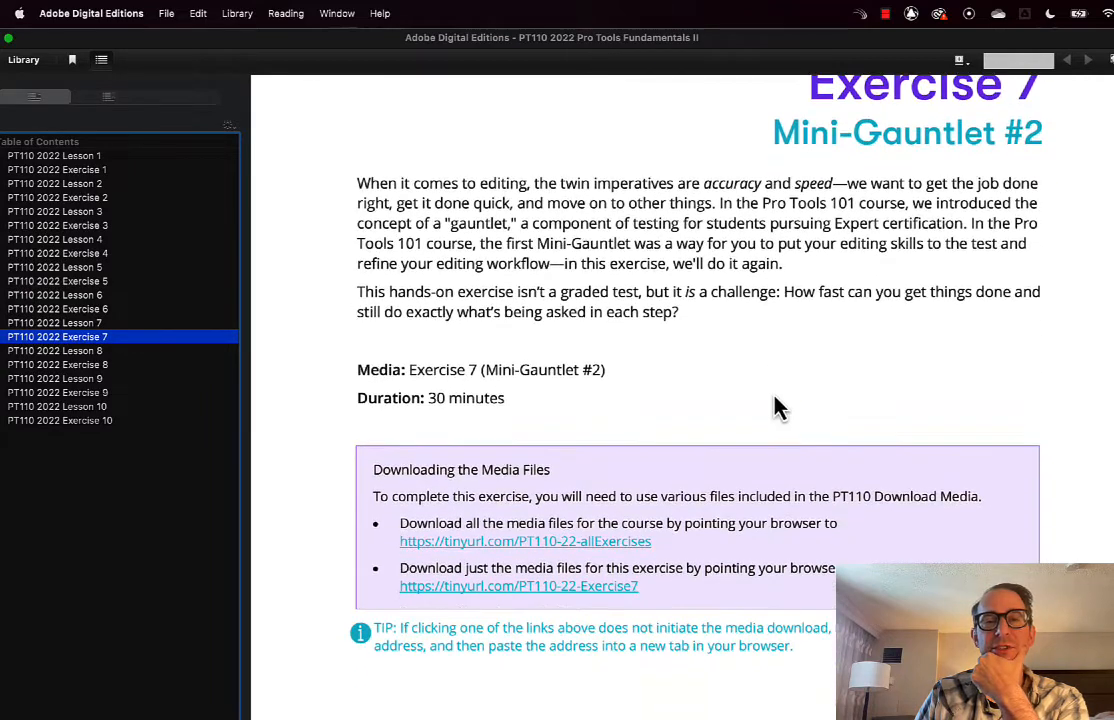
{"action": "scroll", "coordinate": [773, 393], "scroll_direction": "down", "scroll_amount": 2}
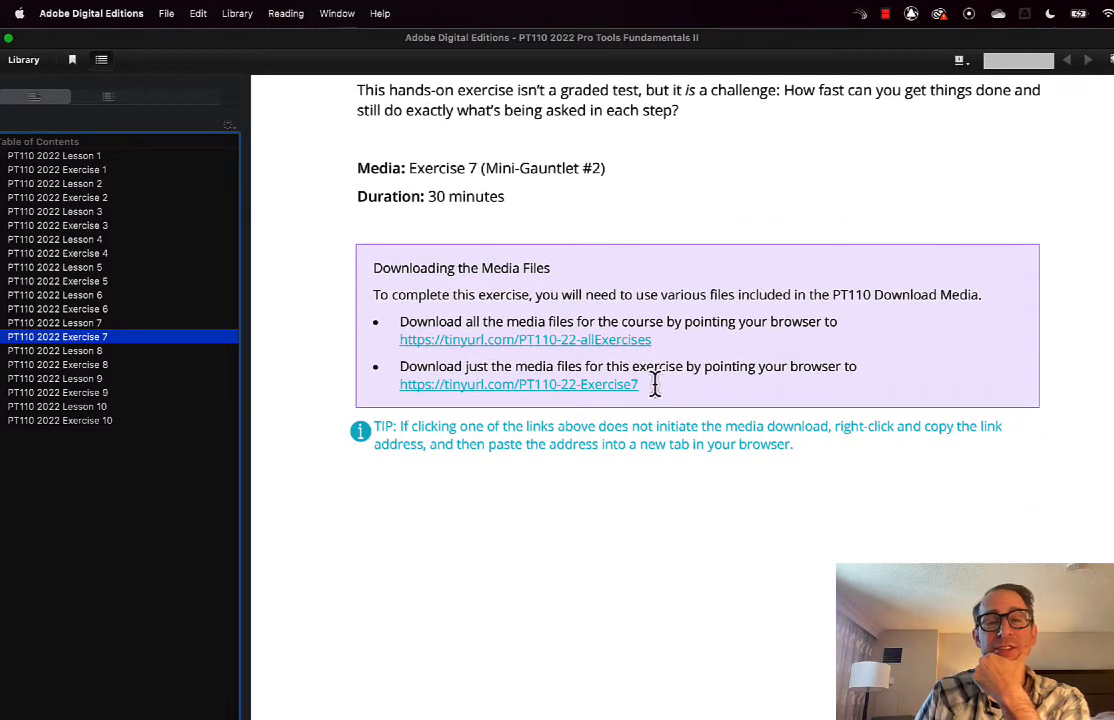
{"action": "left_click_drag", "start_coordinate": [645, 366], "coordinate": [600, 385]}
{"action": "left_click", "coordinate": [638, 392]}
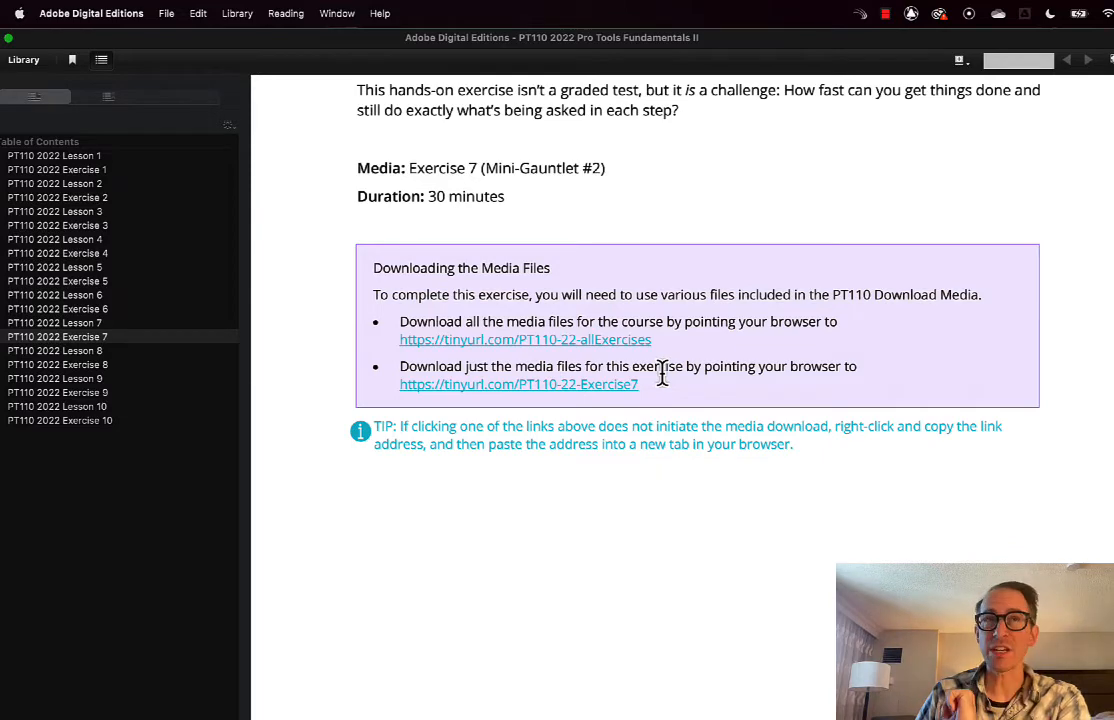
Read the Part 1: Getting Started instructions and the start of the default shortcut table
{"action": "scroll", "coordinate": [662, 373], "scroll_direction": "down", "scroll_amount": 5}
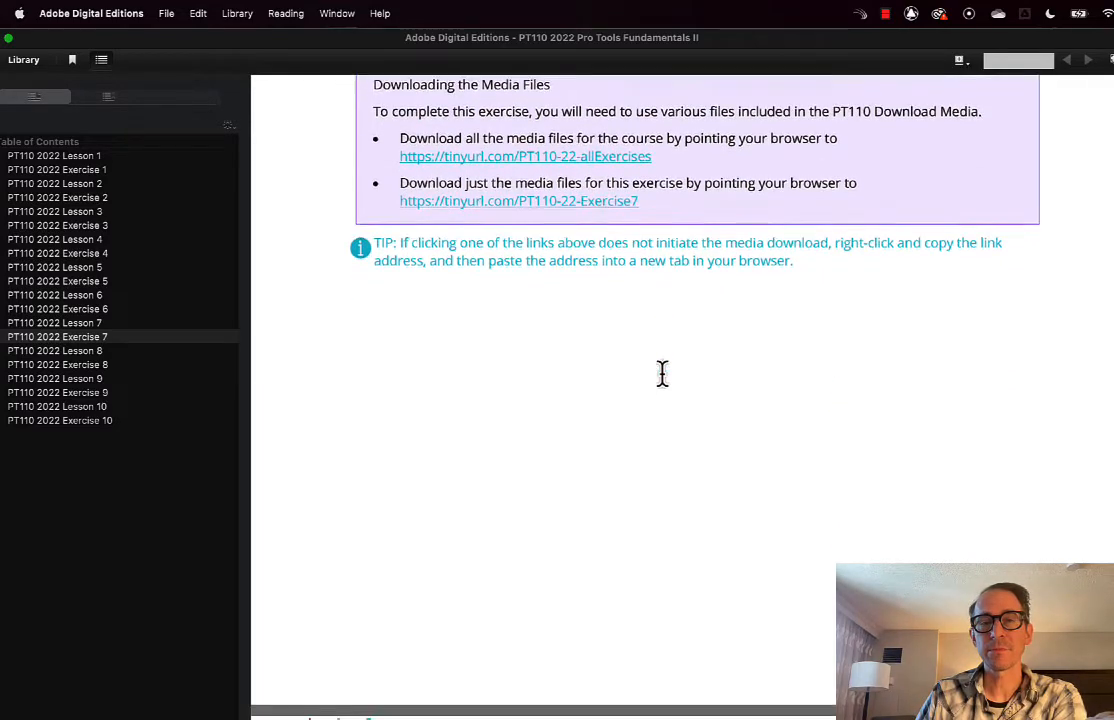
{"action": "scroll", "coordinate": [662, 373], "scroll_direction": "down", "scroll_amount": 6}
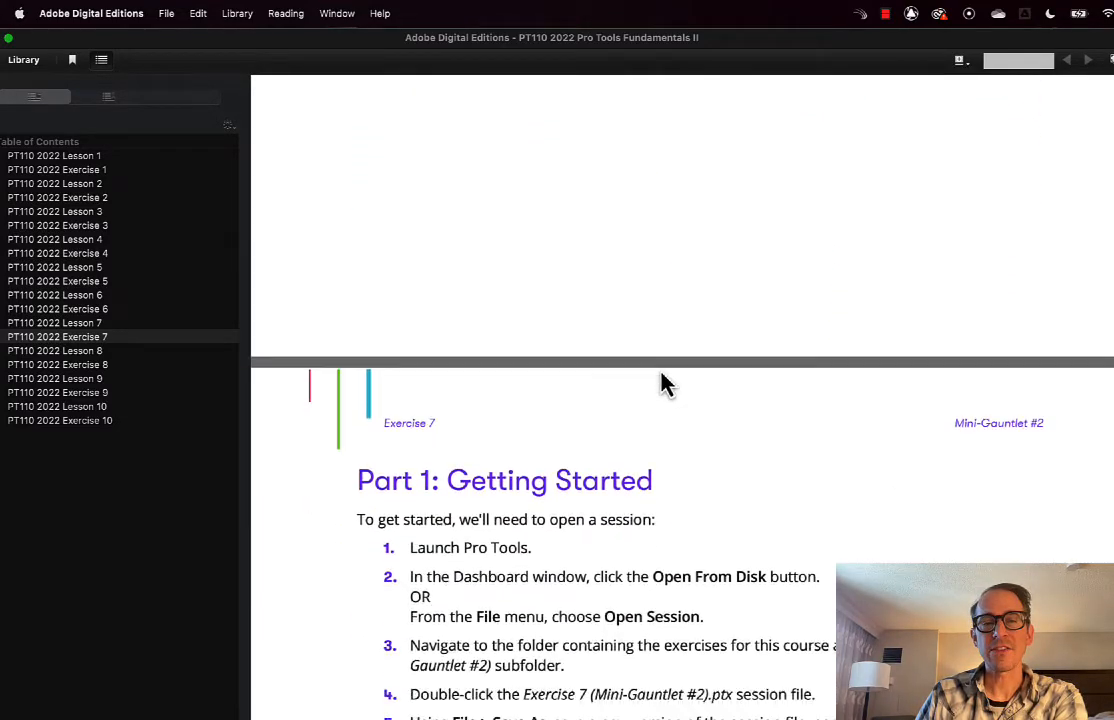
{"action": "scroll", "coordinate": [662, 383], "scroll_direction": "down", "scroll_amount": 4}
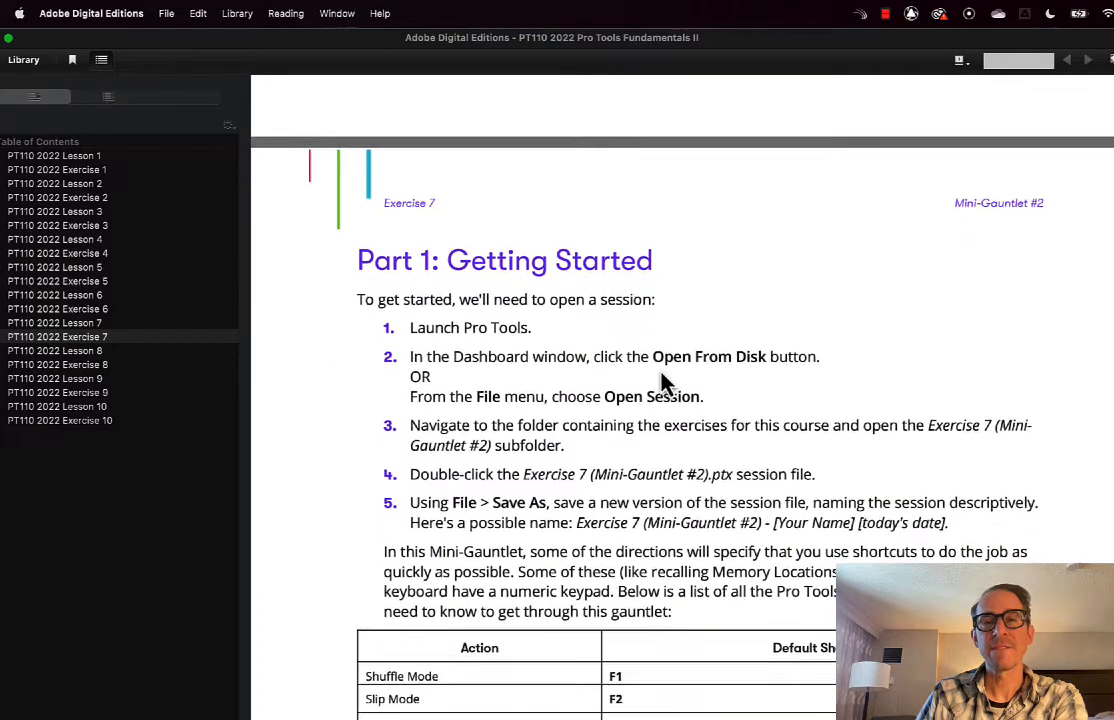
{"action": "scroll", "coordinate": [660, 370], "scroll_direction": "down", "scroll_amount": 2}
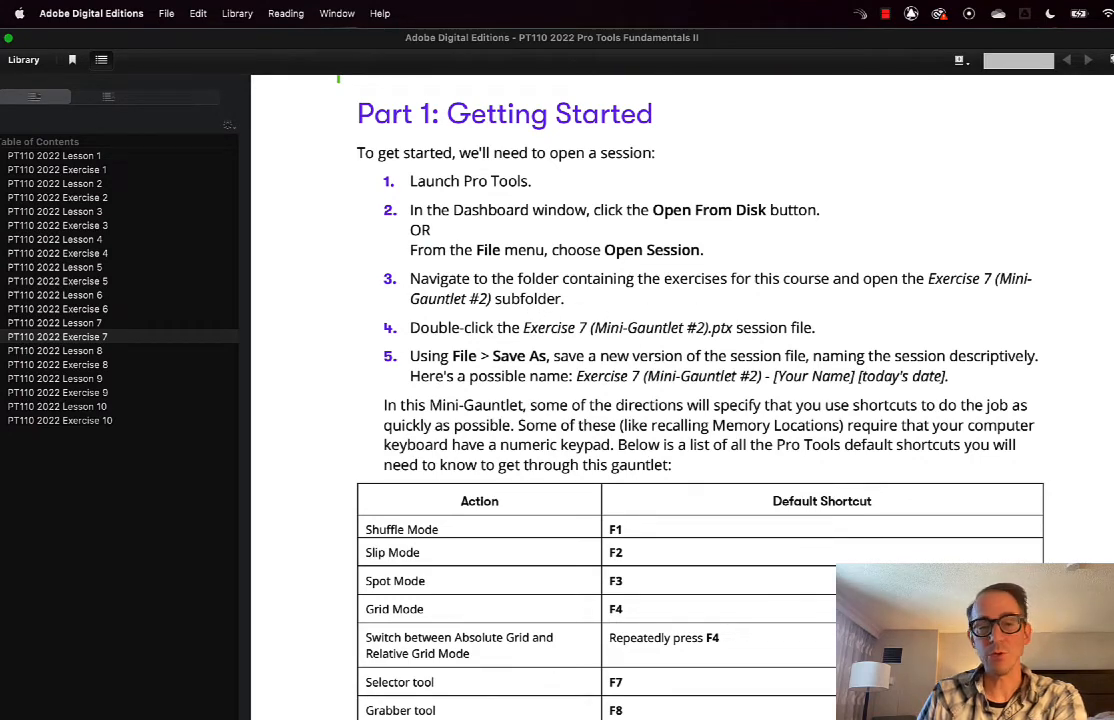
Switch to Finder and open the Exercise 7 (Mini-Gauntlet #2).ptx session from the Pro Tools 110 (2022) Exercises folder
{"action": "key", "text": "super+Tab"}
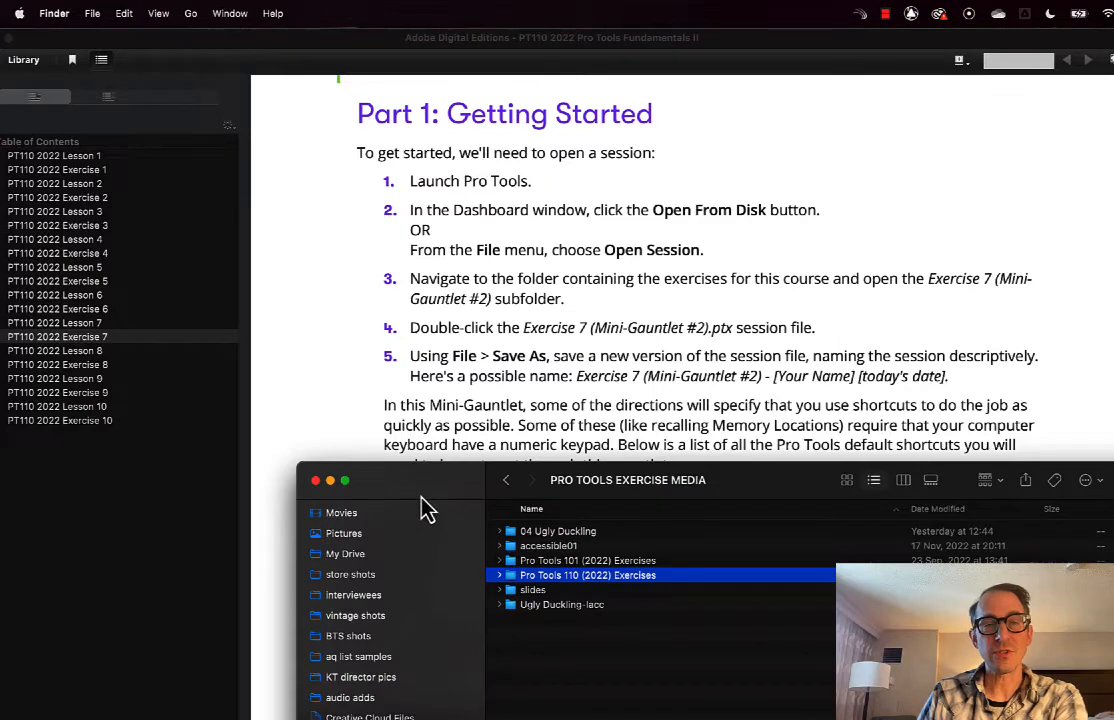
{"action": "left_click_drag", "start_coordinate": [423, 497], "coordinate": [256, 65]}
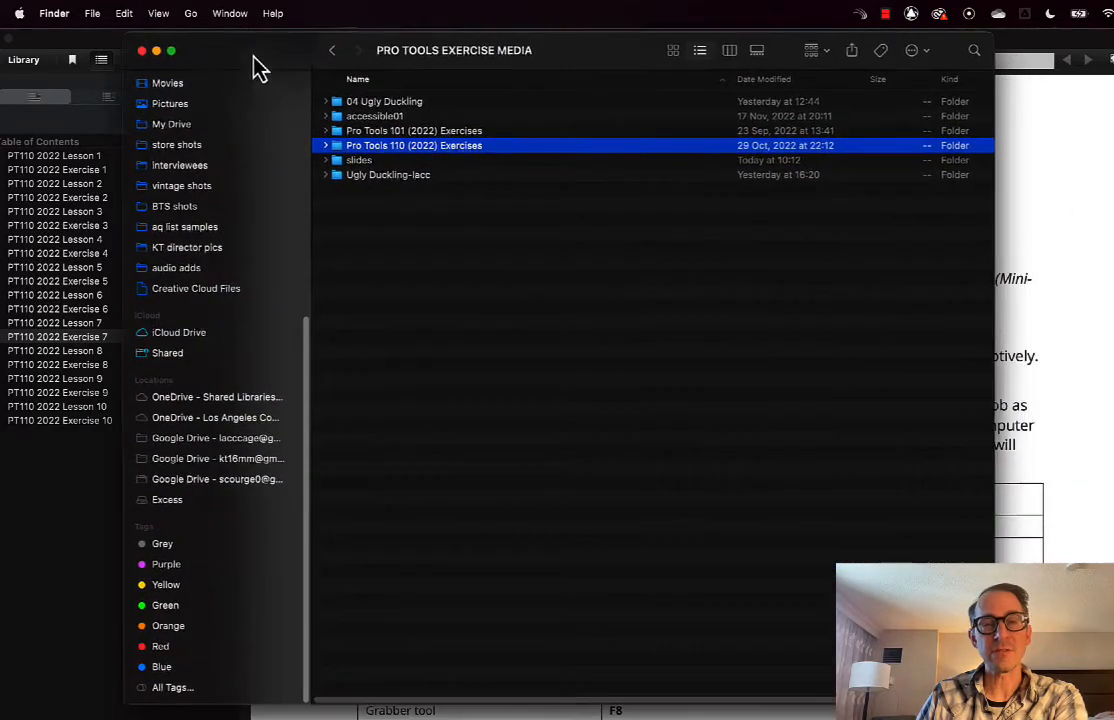
{"action": "left_click", "coordinate": [324, 146]}
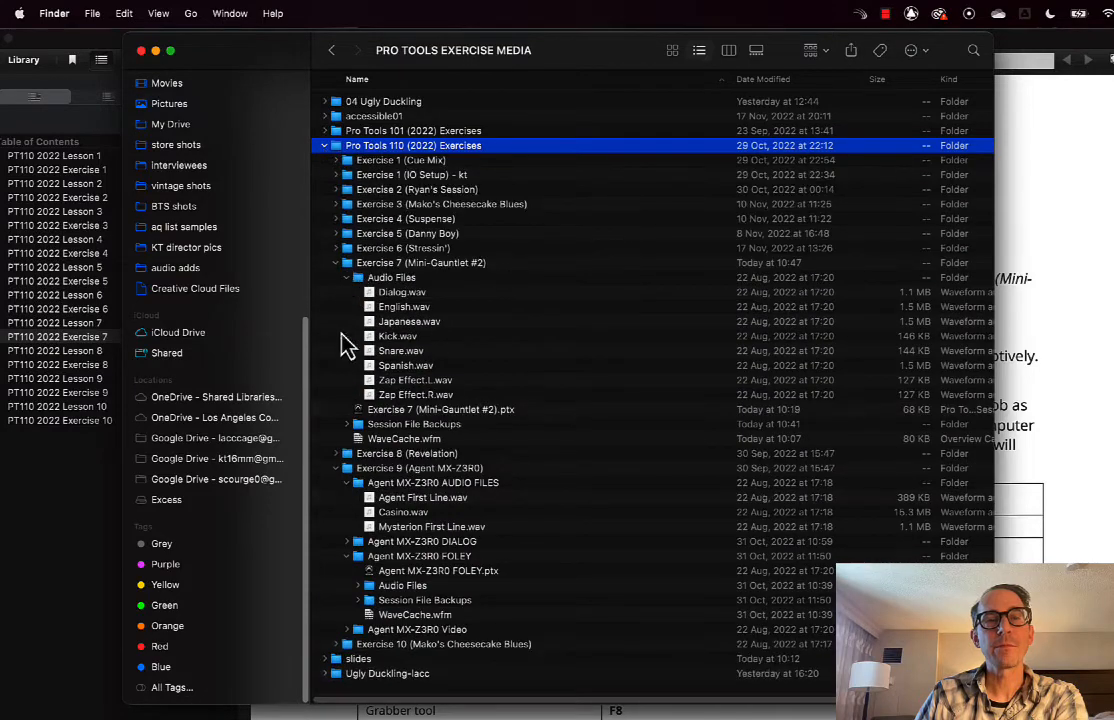
{"action": "left_click", "coordinate": [335, 468]}
{"action": "left_click", "coordinate": [371, 264]}
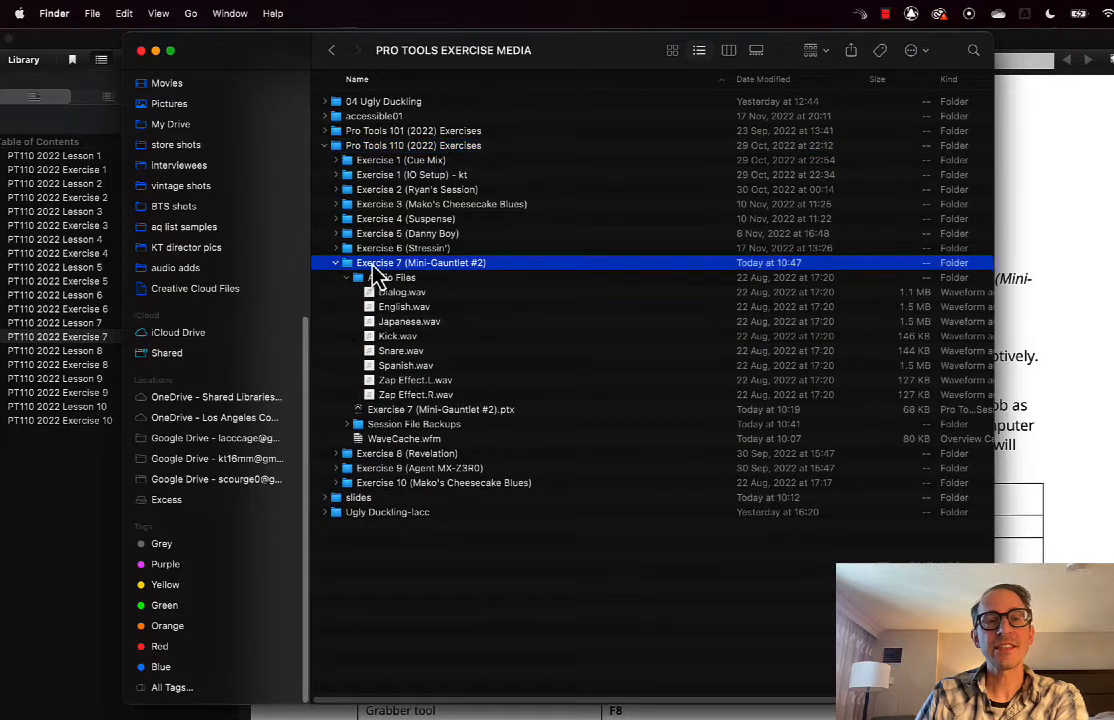
{"action": "left_click", "coordinate": [347, 277]}
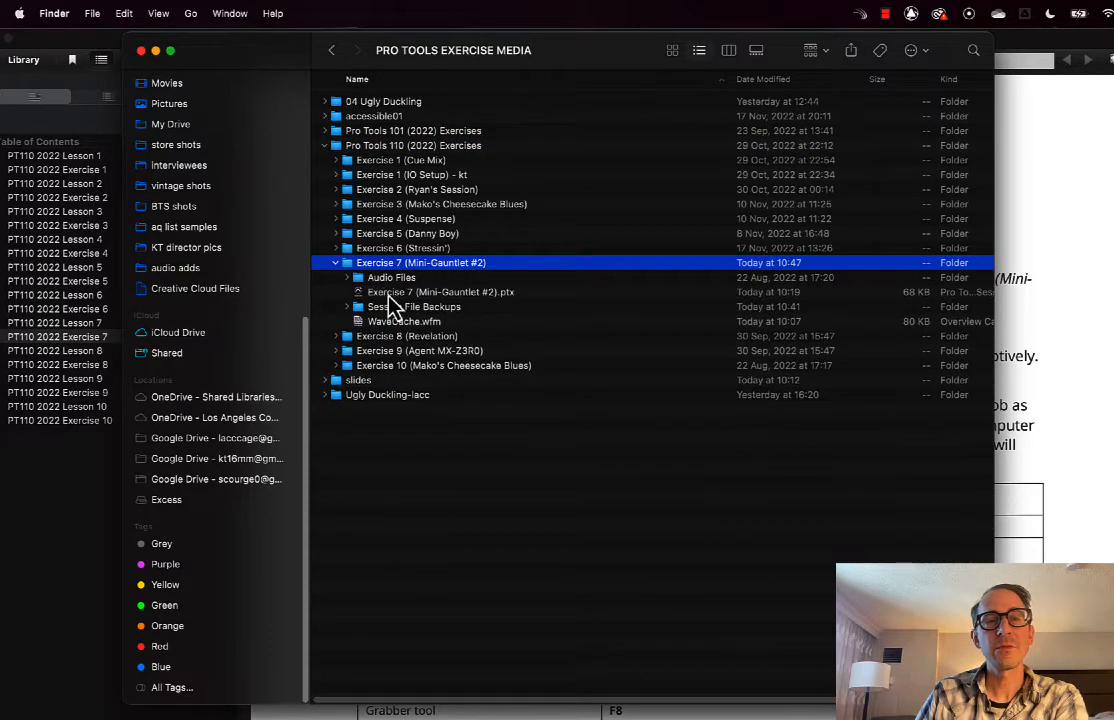
{"action": "left_click", "coordinate": [389, 294]}
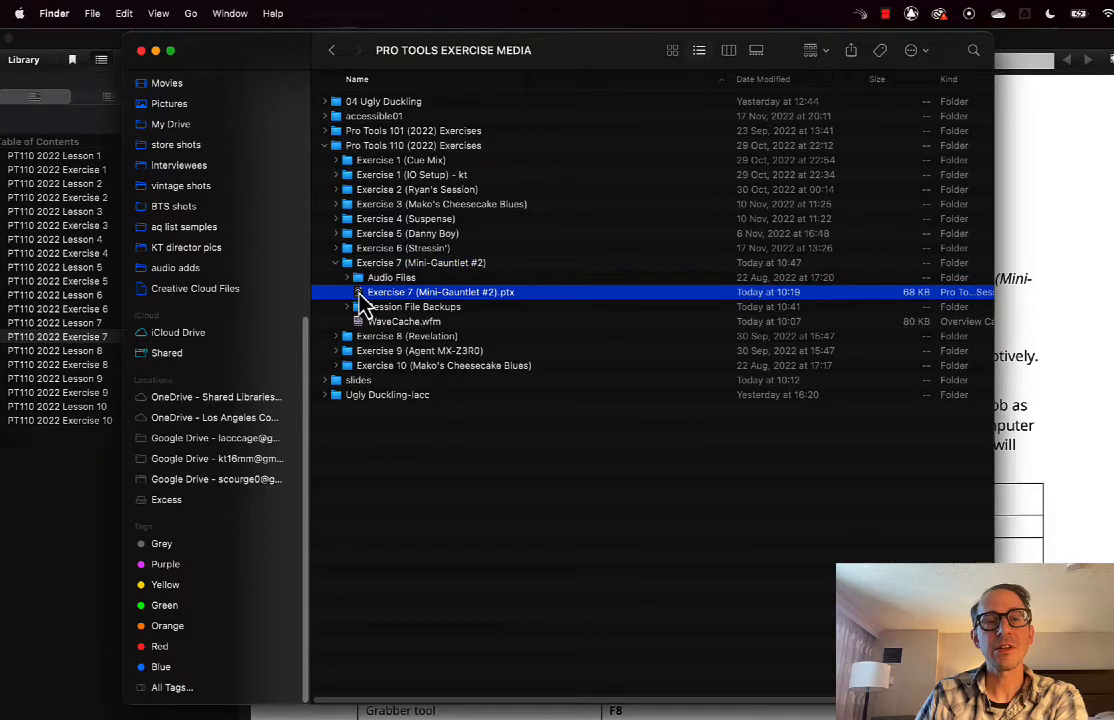
{"action": "double_click", "coordinate": [361, 295]}
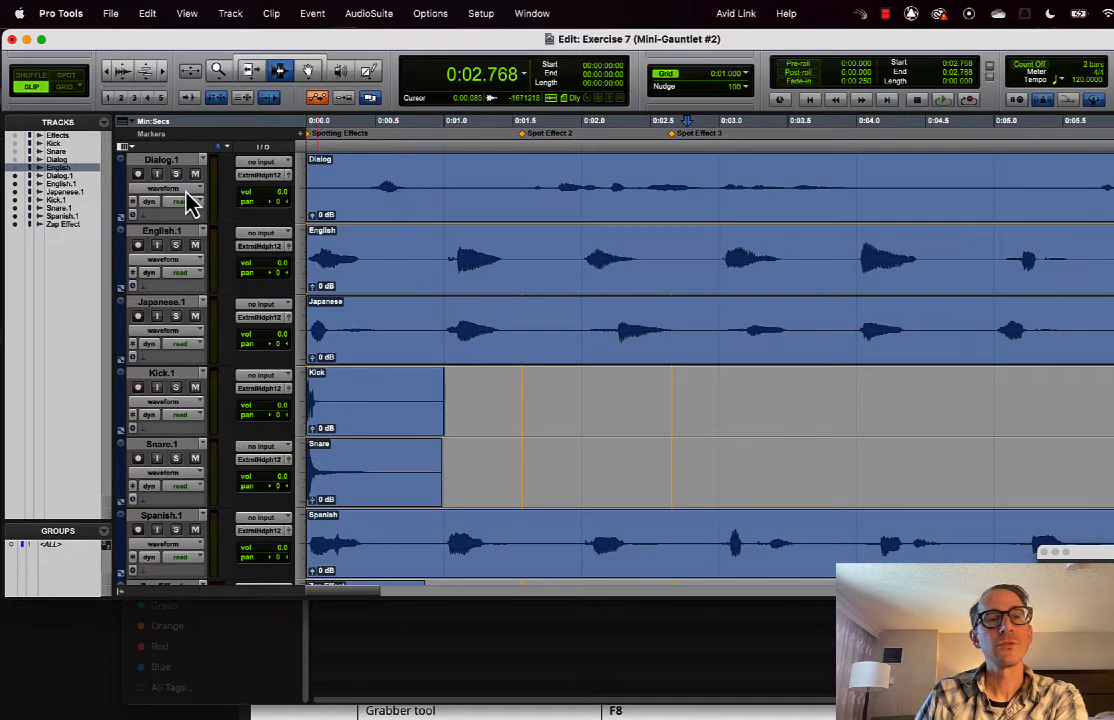
Check the Exercise 7 (Mini-Gauntlet #2) folder's contents in Finder and return to the Pro Tools session
{"action": "left_click", "coordinate": [113, 14]}
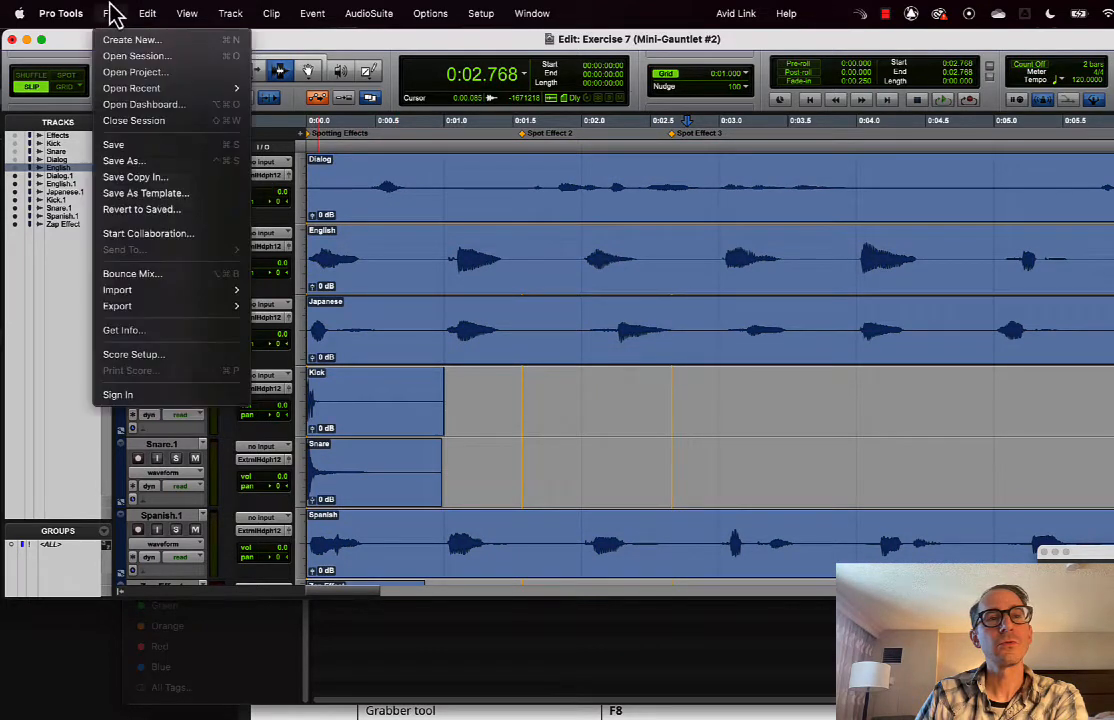
{"action": "left_click", "coordinate": [783, 455]}
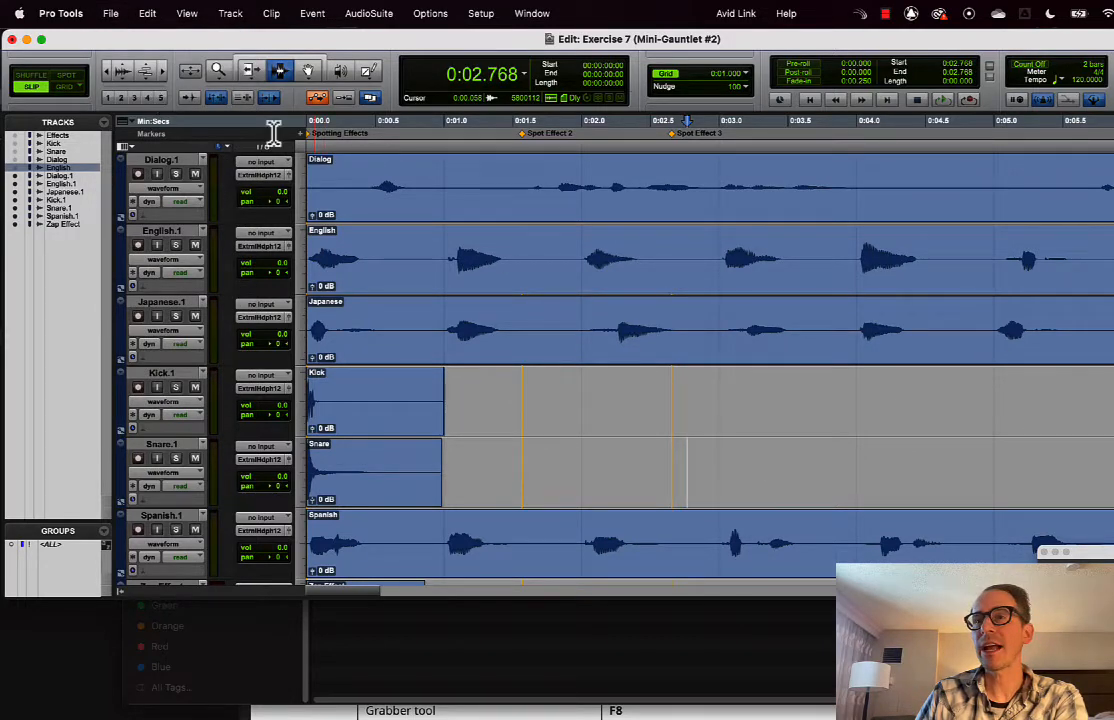
{"action": "left_click", "coordinate": [822, 633]}
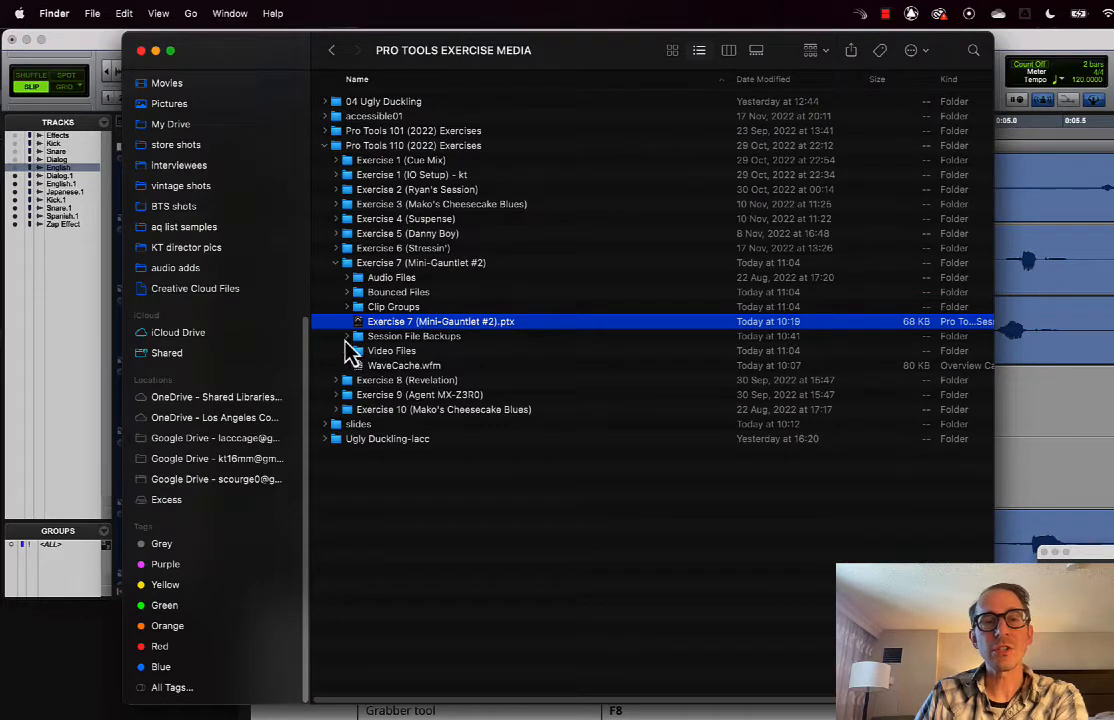
{"action": "left_click", "coordinate": [1018, 416]}
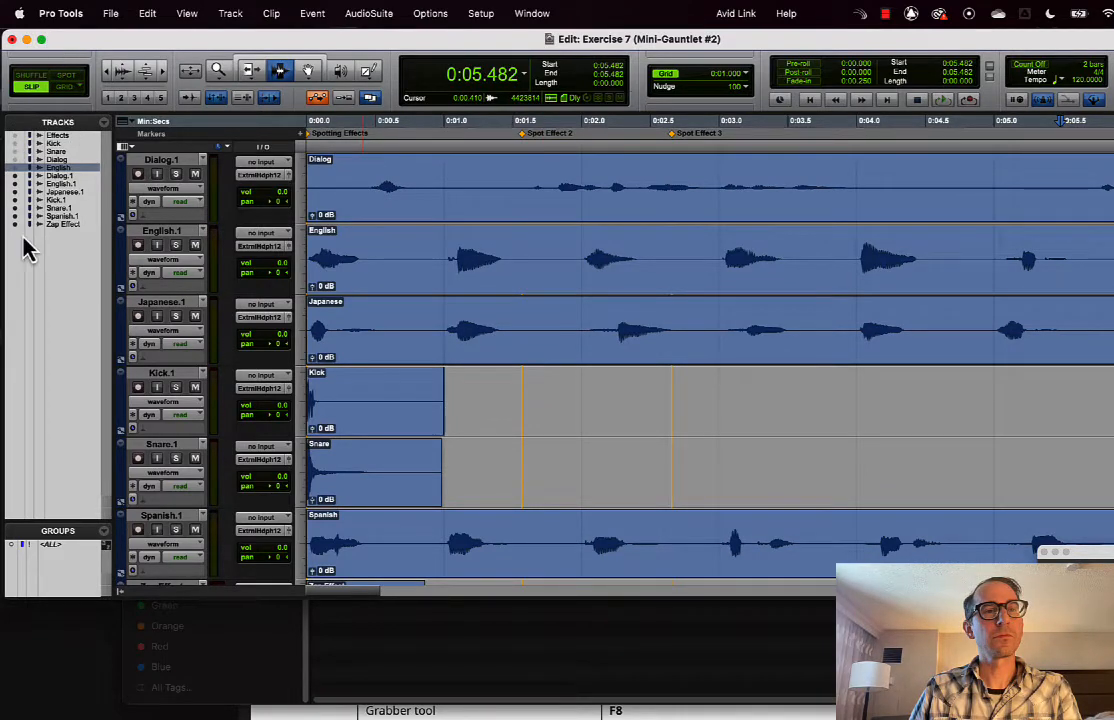
Close the Exercise 7 (Mini-Gauntlet #2) session without saving its changes
{"action": "left_click", "coordinate": [110, 13]}
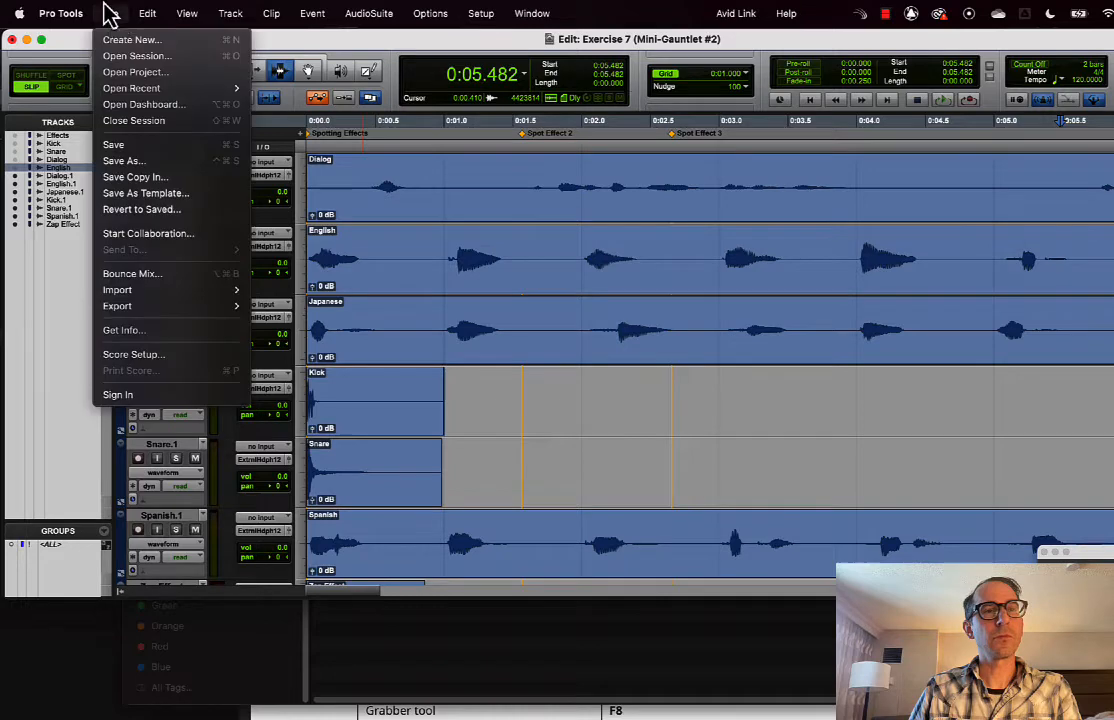
{"action": "left_click", "coordinate": [152, 124]}
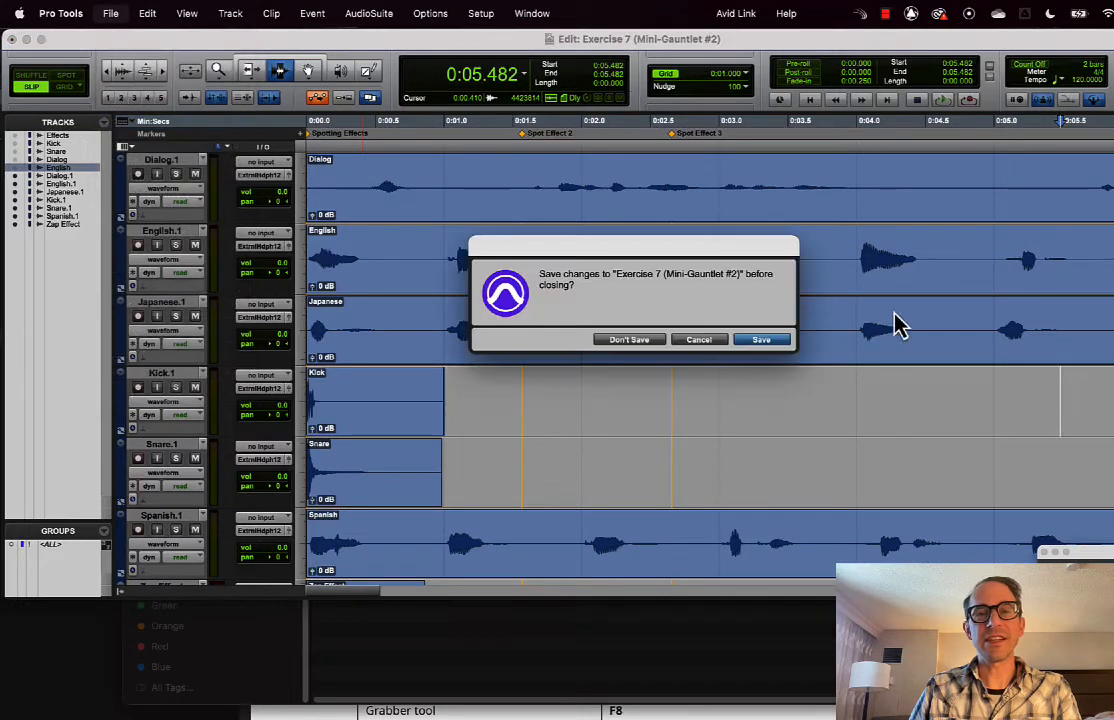
{"action": "left_click", "coordinate": [620, 341]}
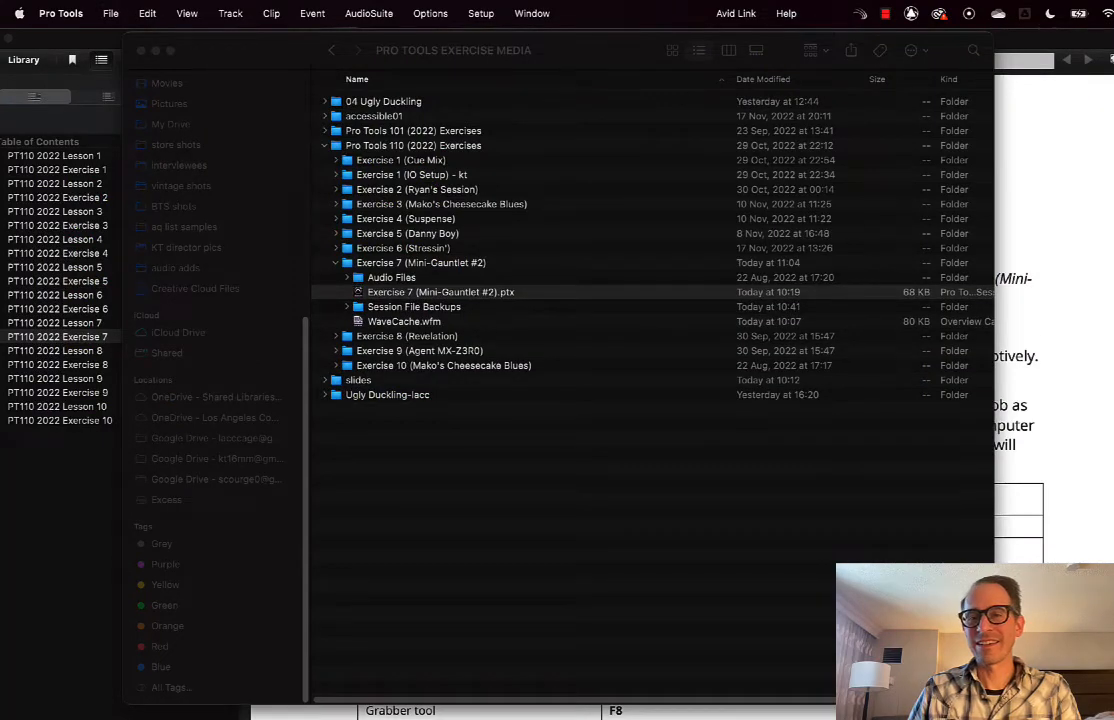
Switch to the Adobe Digital Editions guide and go back to the opening page of Exercise 7
{"action": "left_click", "coordinate": [1035, 507]}
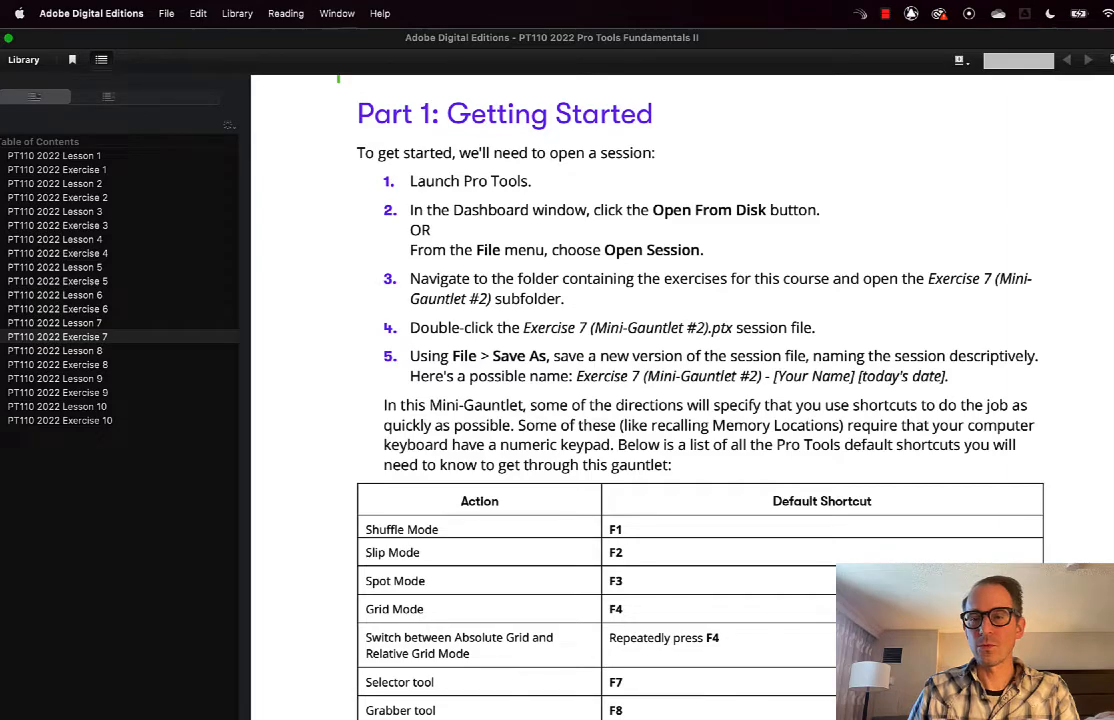
{"action": "scroll", "coordinate": [753, 449], "scroll_direction": "up", "scroll_amount": 10}
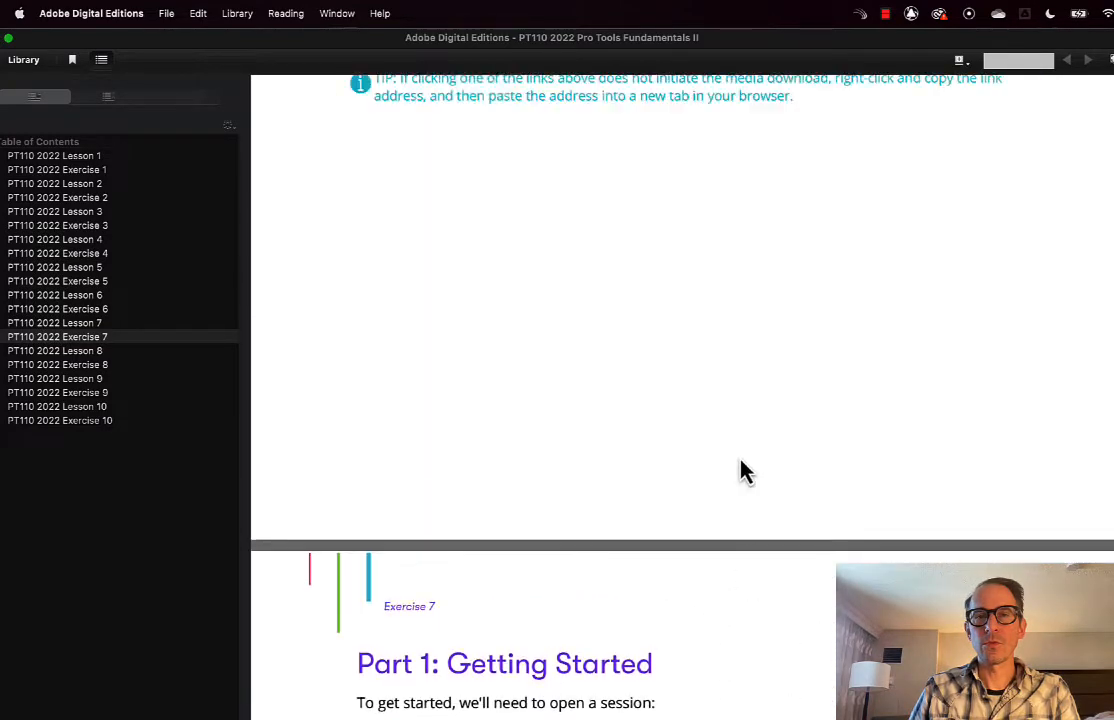
{"action": "scroll", "coordinate": [743, 471], "scroll_direction": "up", "scroll_amount": 15}
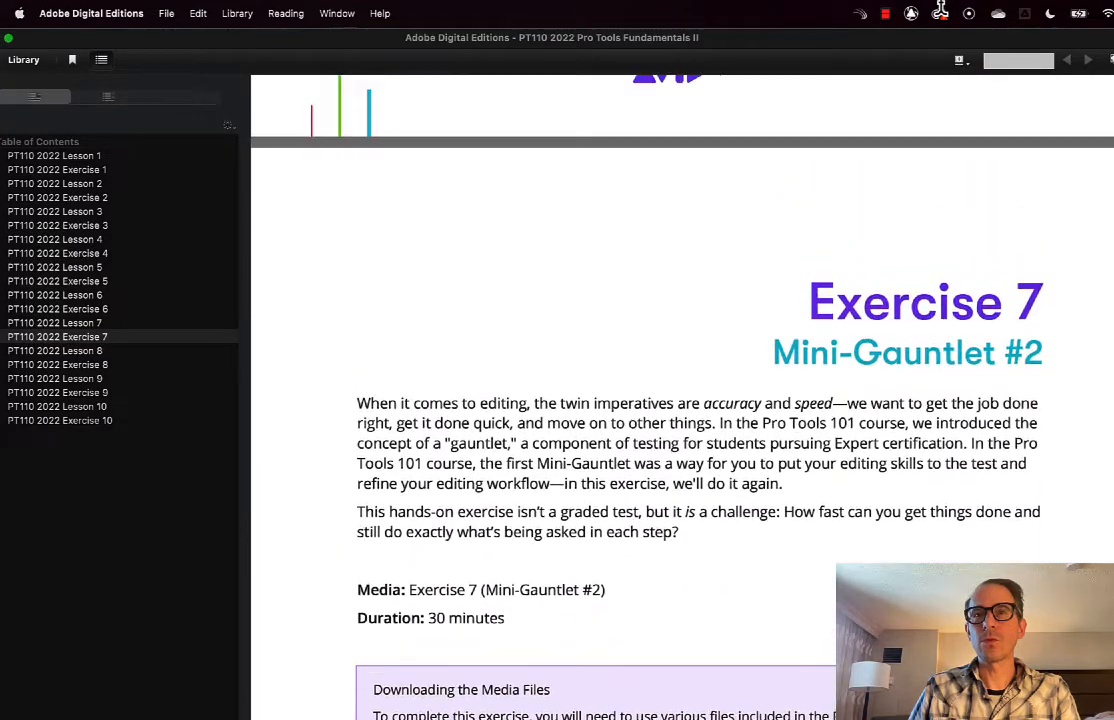
{"action": "left_click", "coordinate": [886, 13]}
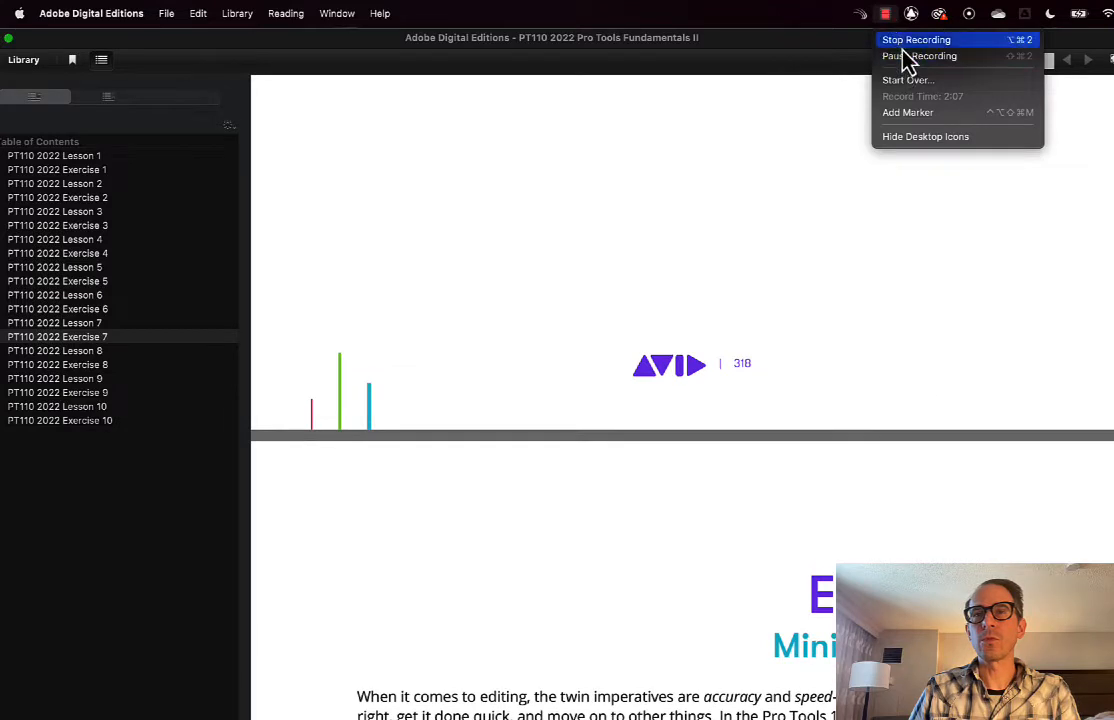
{"action": "left_click", "coordinate": [912, 57]}
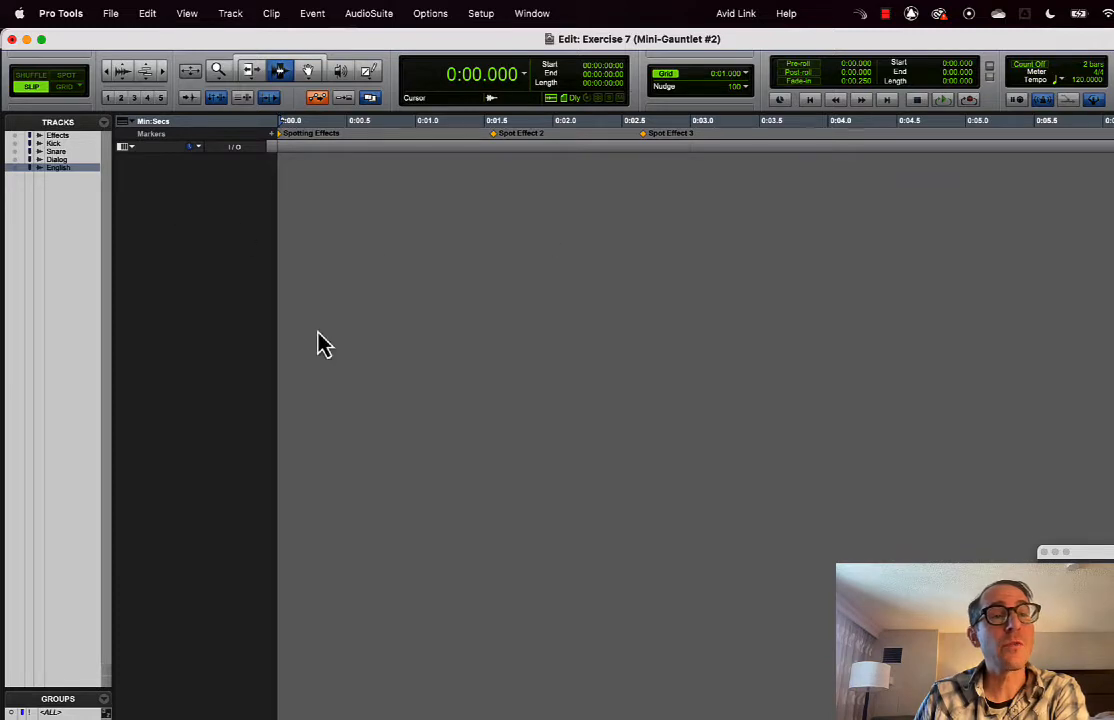
Show the hidden Effects track in the Edit window of the Exercise 7 (Mini-Gauntlet #2) session
{"action": "left_click", "coordinate": [77, 138]}
{"action": "left_click", "coordinate": [81, 146]}
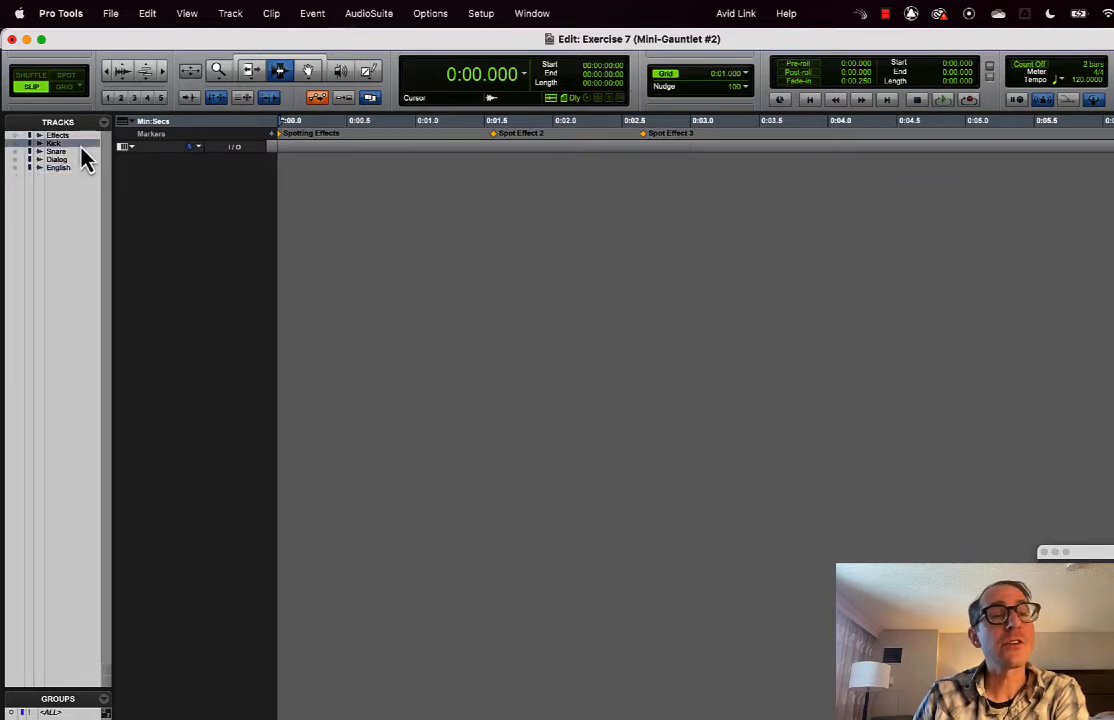
{"action": "left_click", "coordinate": [82, 154]}
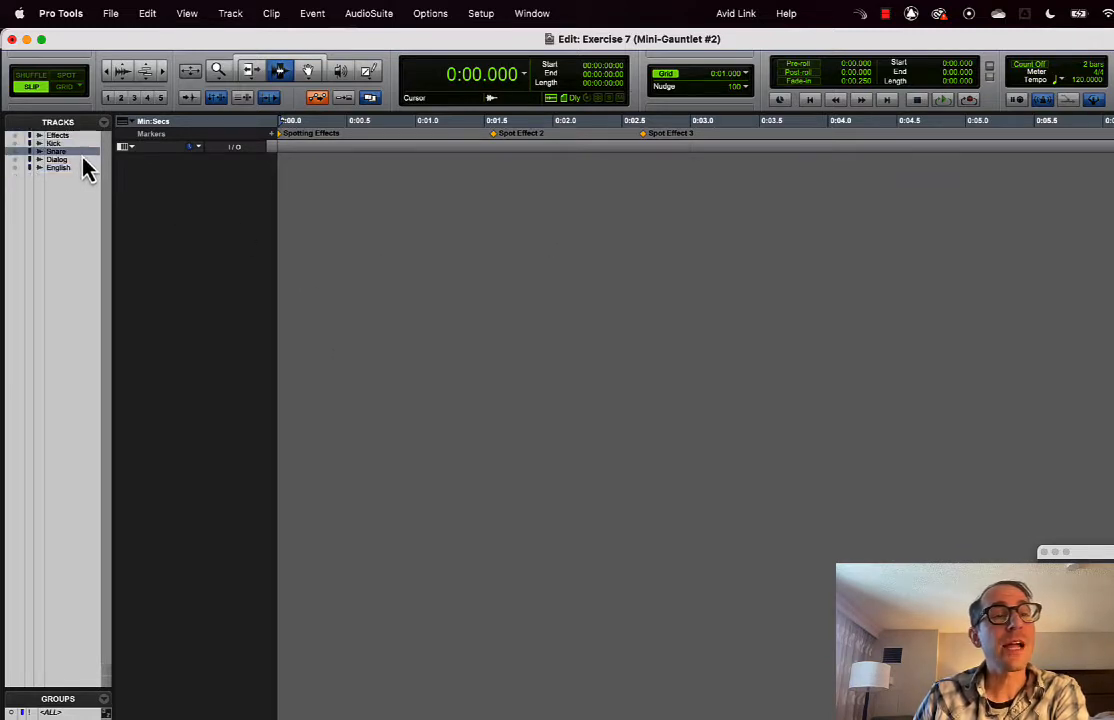
{"action": "left_click", "coordinate": [16, 137]}
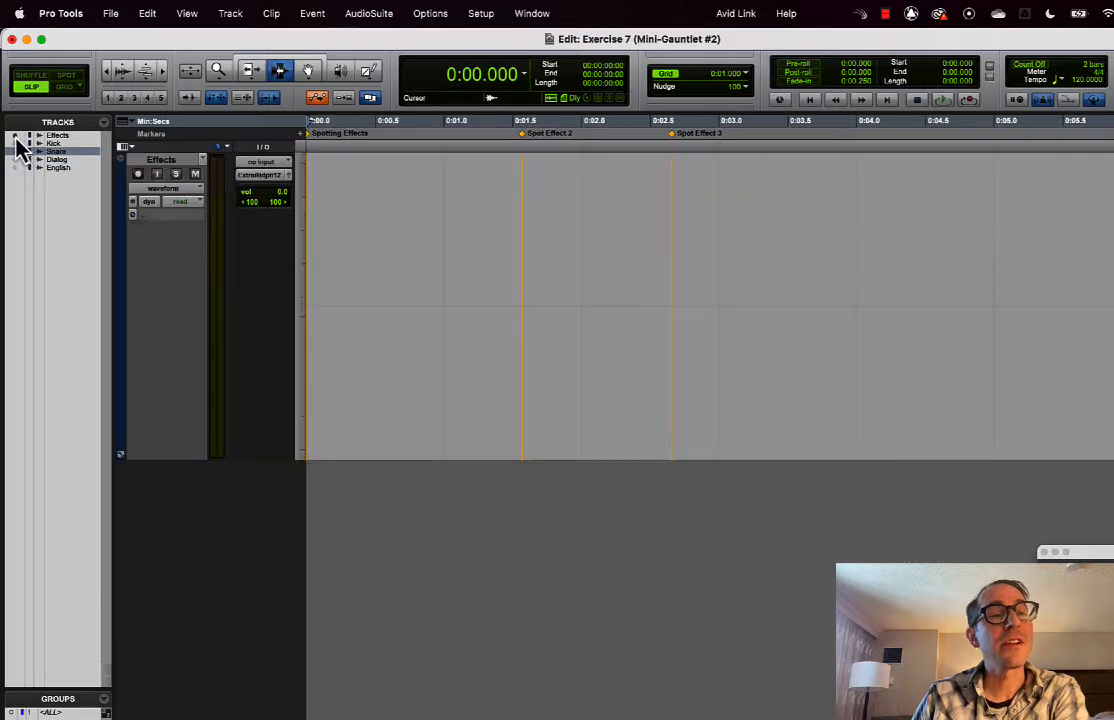
Hide the Effects track in the Edit window and select the English track in the track list
{"action": "left_click", "coordinate": [16, 137]}
{"action": "left_click", "coordinate": [16, 137]}
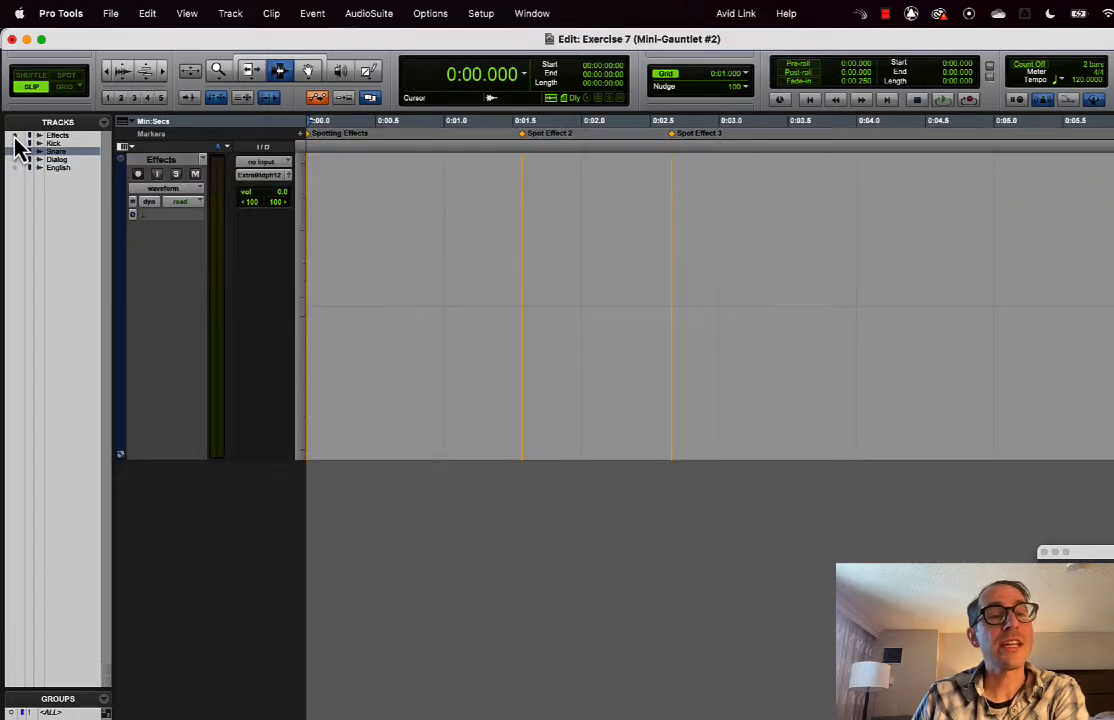
{"action": "left_click", "coordinate": [16, 144]}
{"action": "left_click", "coordinate": [16, 144]}
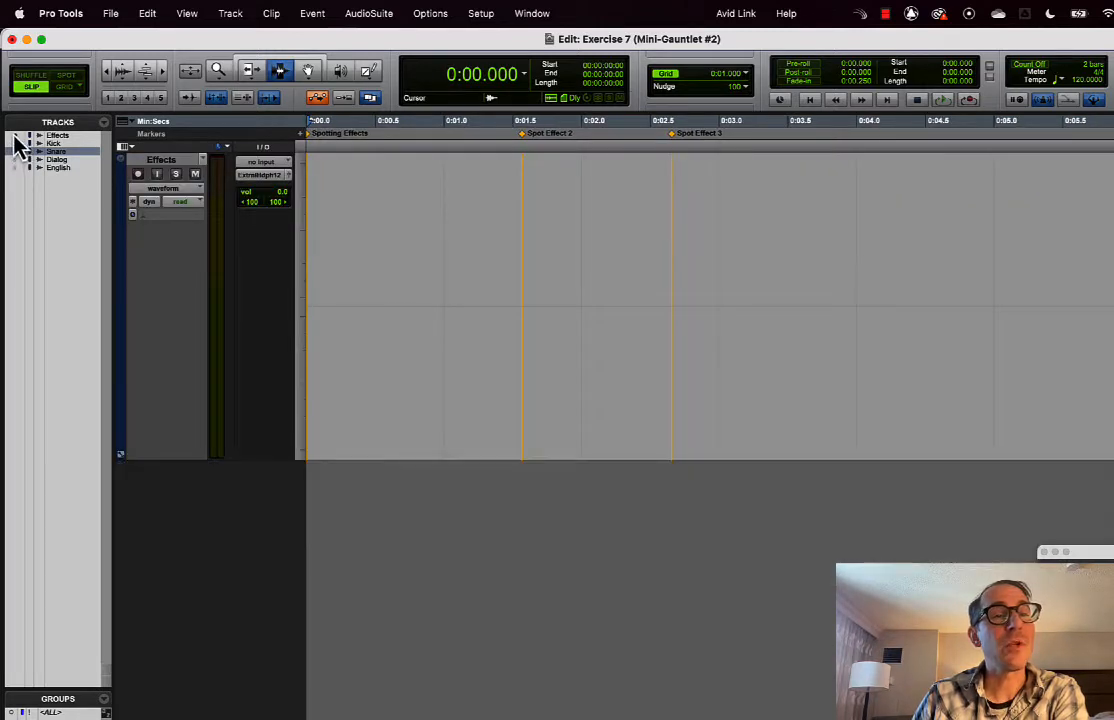
{"action": "left_click", "coordinate": [16, 137]}
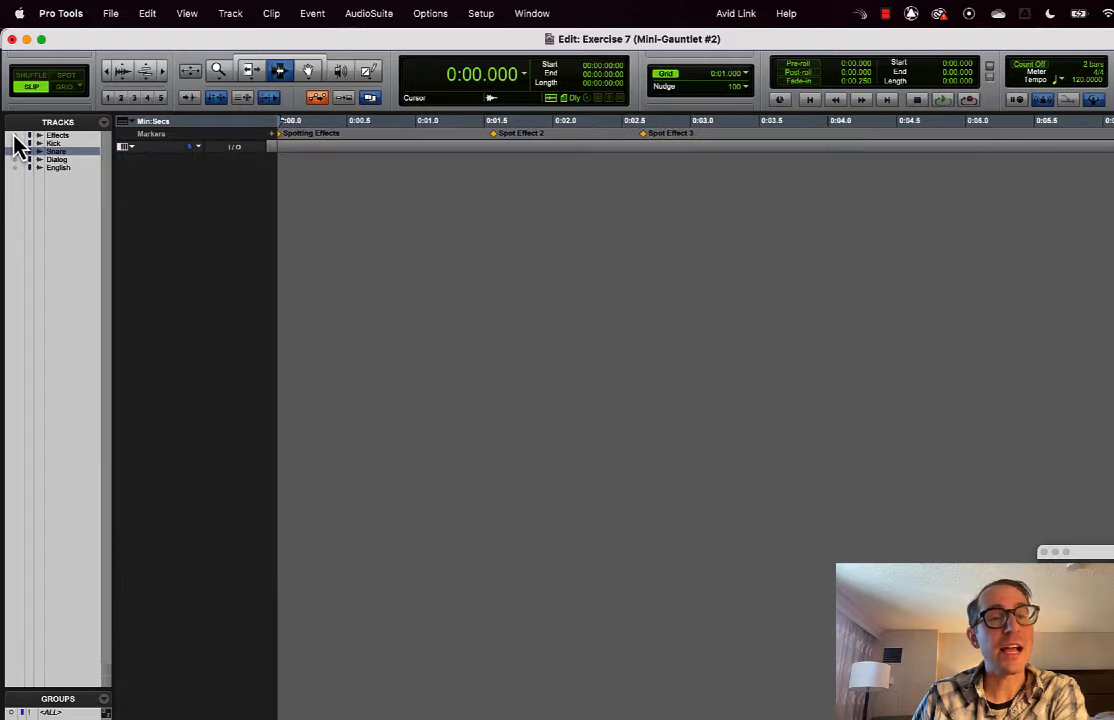
{"action": "left_click", "coordinate": [70, 168]}
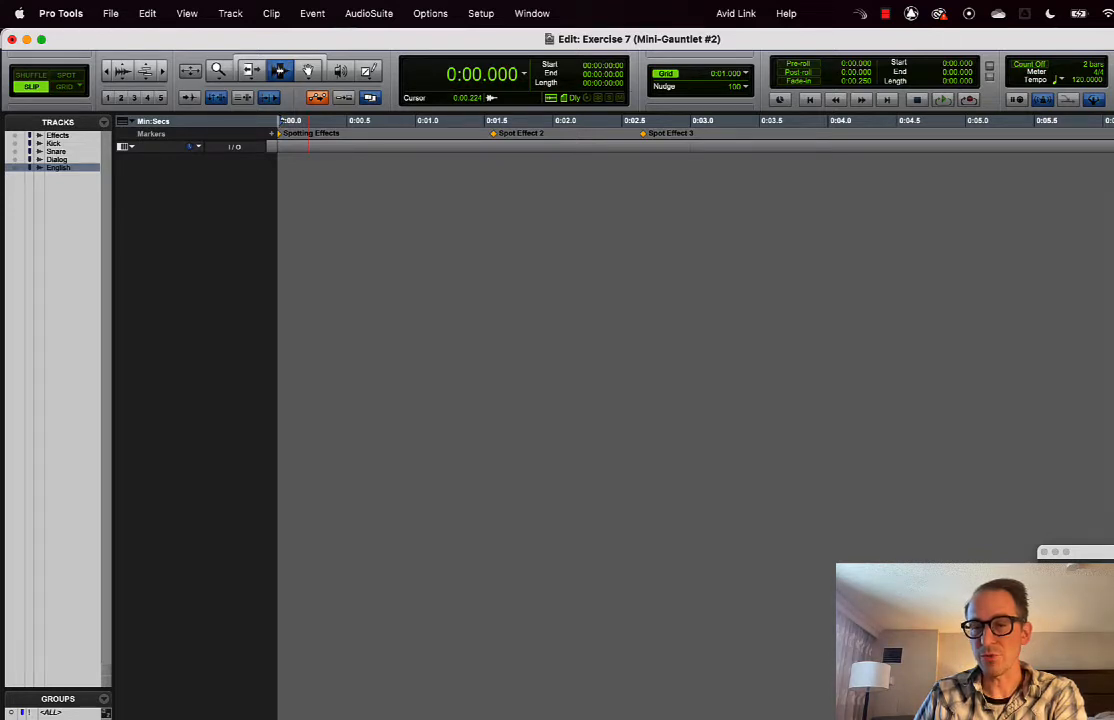
Switch to the Adobe Digital Editions guide and read Exercise 7 from Part 1 and its default shortcuts table through to Part 2
{"action": "key", "text": "super+Tab"}
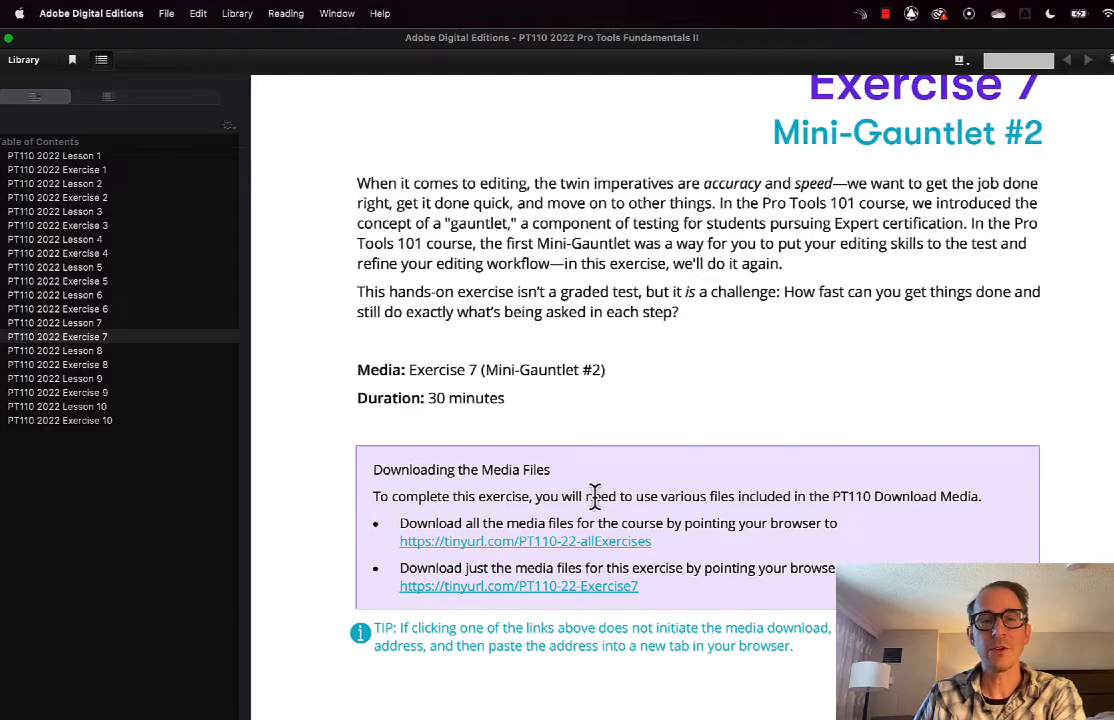
{"action": "scroll", "coordinate": [619, 507], "scroll_direction": "down", "scroll_amount": 5}
{"action": "scroll", "coordinate": [619, 510], "scroll_direction": "down", "scroll_amount": 15}
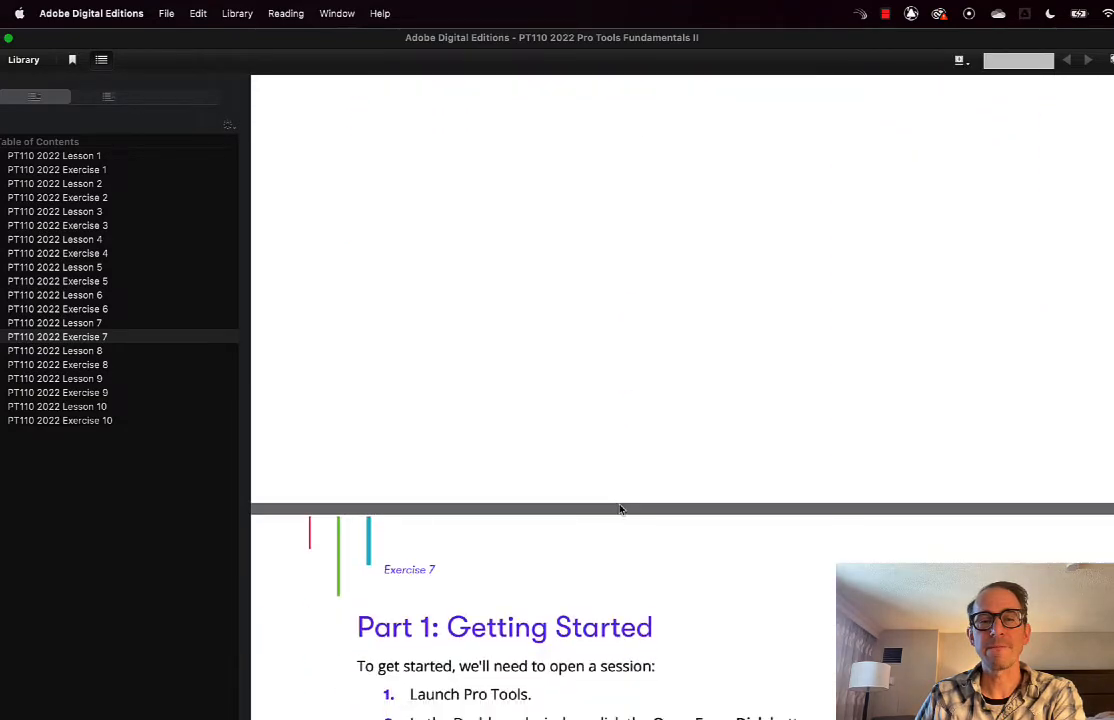
{"action": "scroll", "coordinate": [619, 510], "scroll_direction": "down", "scroll_amount": 4}
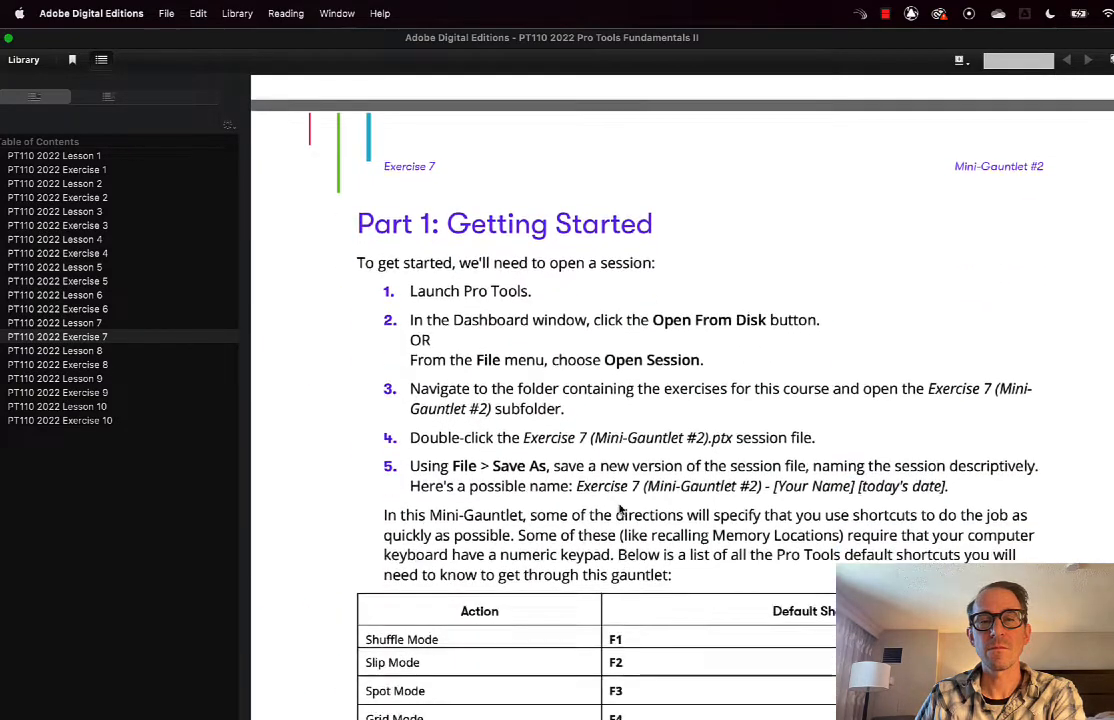
{"action": "scroll", "coordinate": [619, 507], "scroll_direction": "down", "scroll_amount": 5}
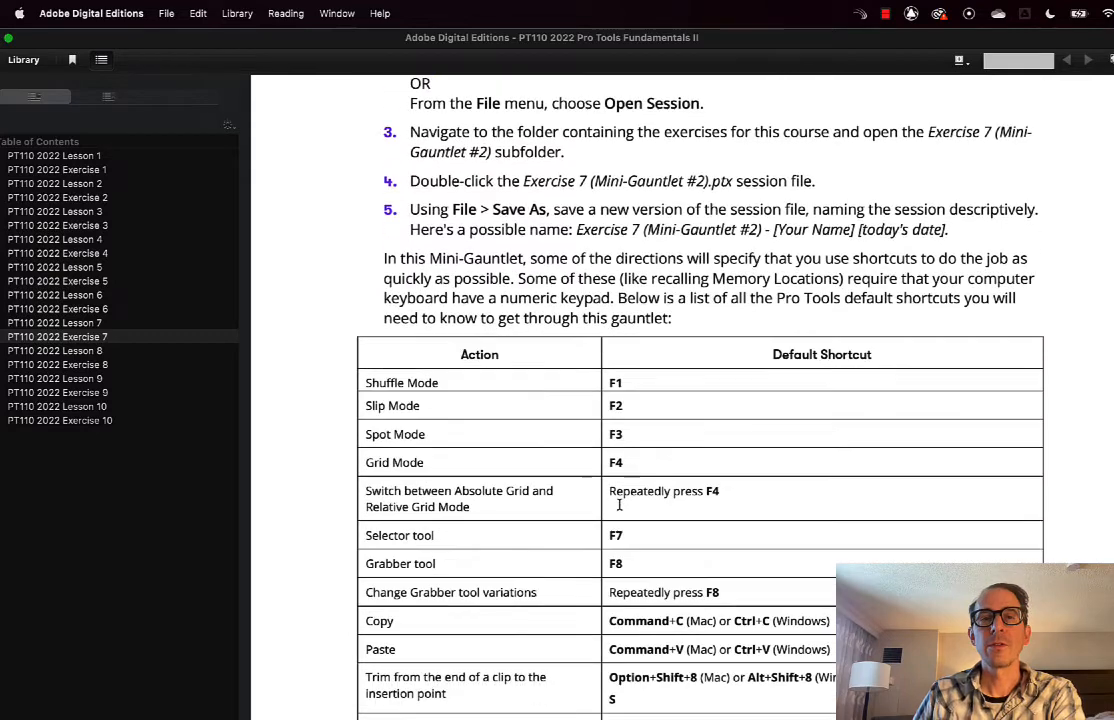
{"action": "scroll", "coordinate": [619, 505], "scroll_direction": "down", "scroll_amount": 3}
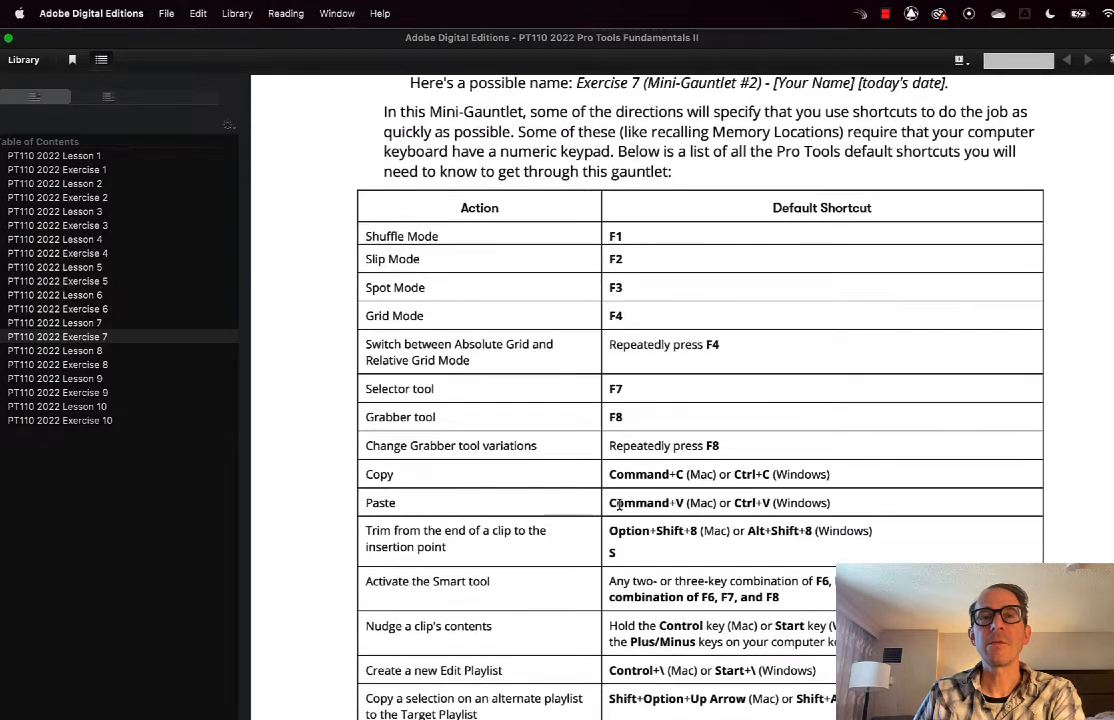
{"action": "scroll", "coordinate": [619, 505], "scroll_direction": "up", "scroll_amount": 1}
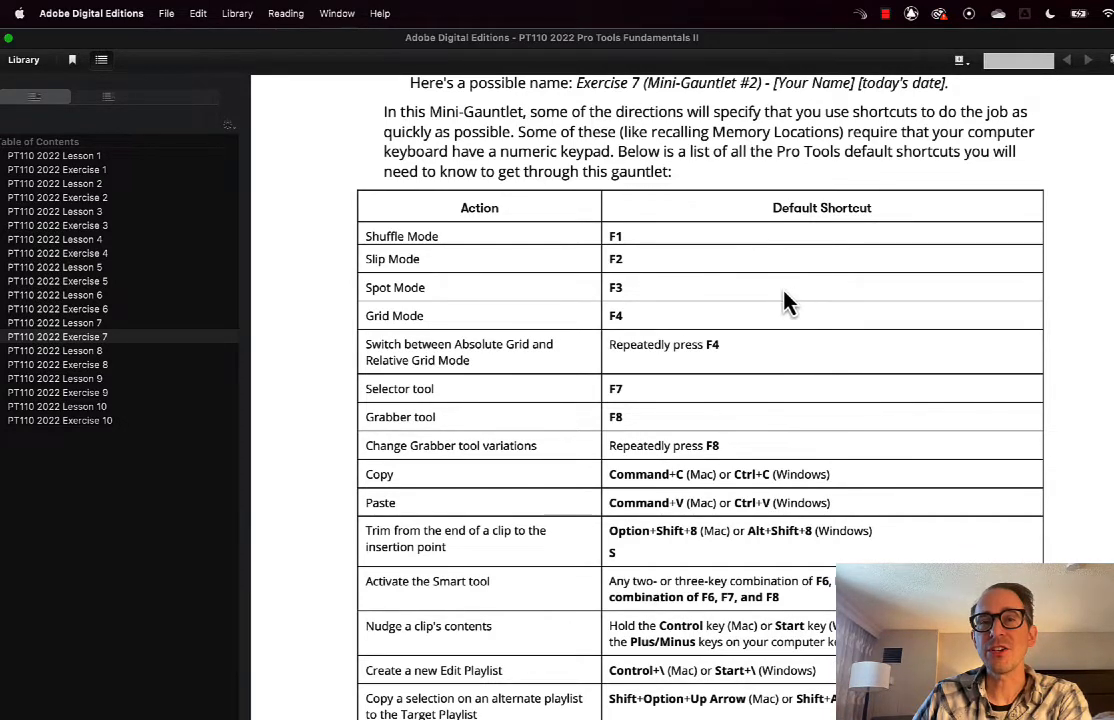
{"action": "scroll", "coordinate": [790, 302], "scroll_direction": "down", "scroll_amount": 2}
{"action": "scroll", "coordinate": [751, 360], "scroll_direction": "down", "scroll_amount": 3}
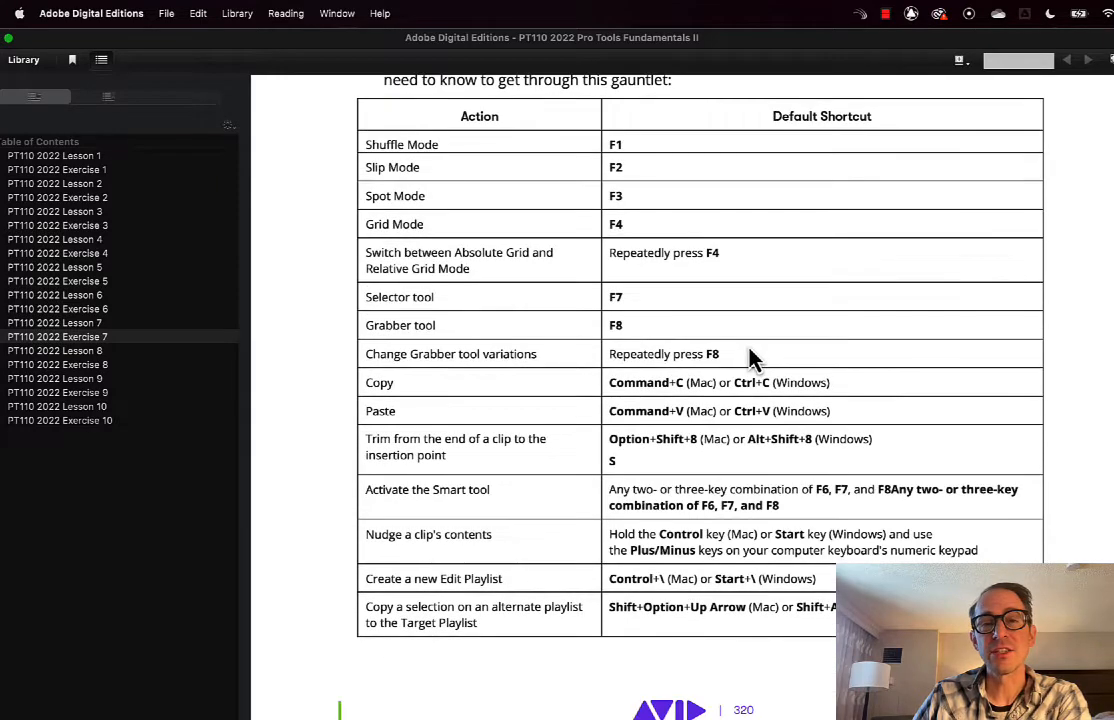
{"action": "scroll", "coordinate": [751, 360], "scroll_direction": "down", "scroll_amount": 1}
{"action": "scroll", "coordinate": [748, 340], "scroll_direction": "down", "scroll_amount": 5}
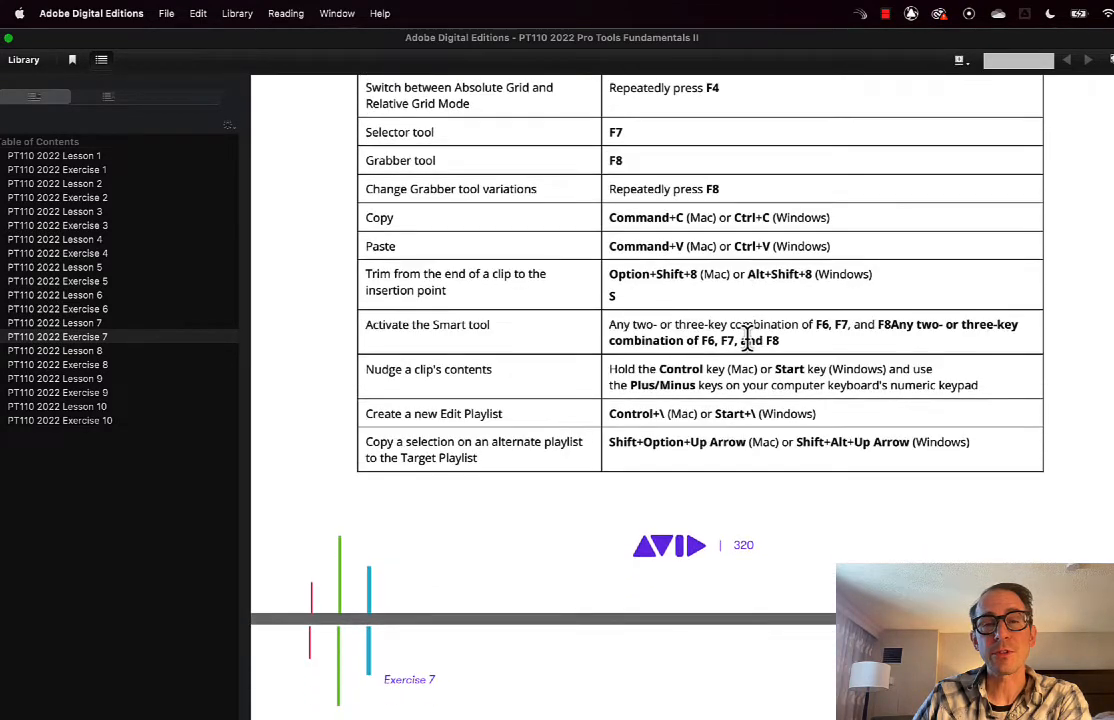
{"action": "scroll", "coordinate": [748, 345], "scroll_direction": "down", "scroll_amount": 4}
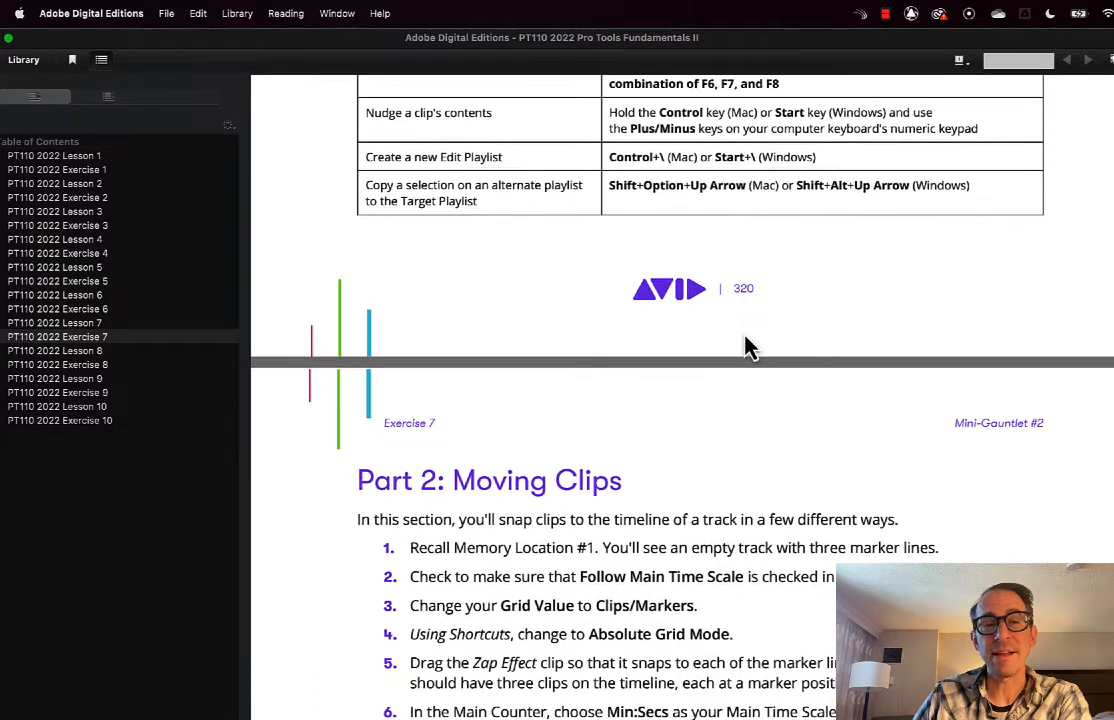
{"action": "scroll", "coordinate": [748, 338], "scroll_direction": "down", "scroll_amount": 5}
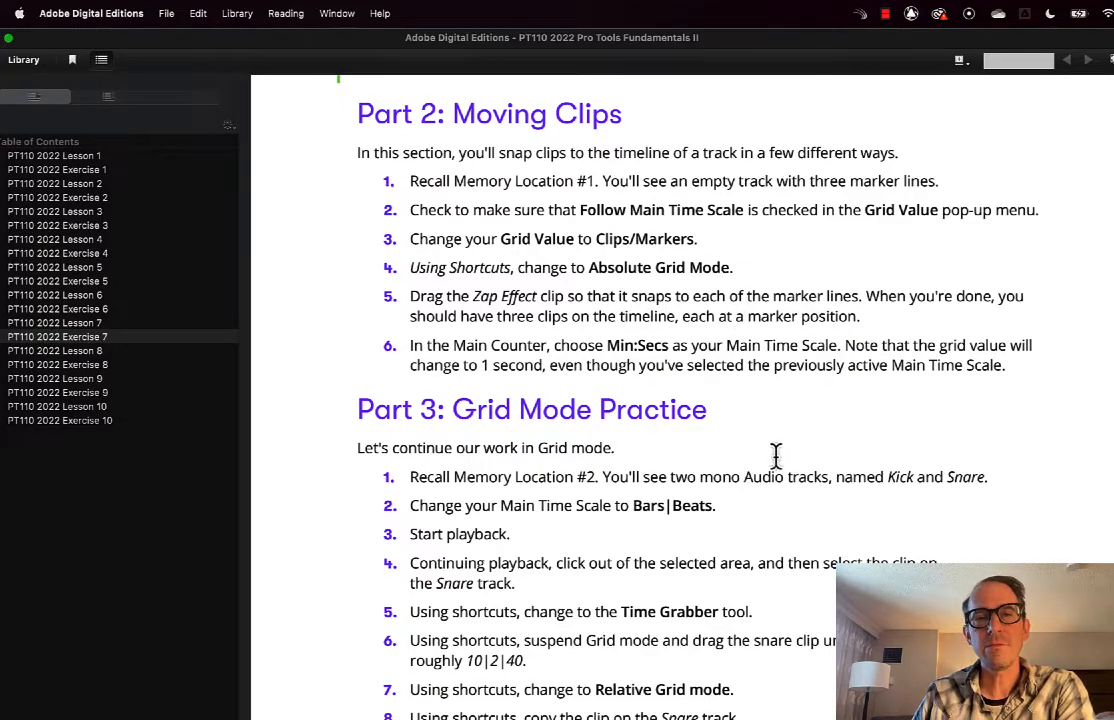
Review the guide's shortcuts table again and skim the instructions for Parts 2 to 5 of Exercise 7
{"action": "scroll", "coordinate": [766, 455], "scroll_direction": "up", "scroll_amount": 10}
{"action": "scroll", "coordinate": [769, 465], "scroll_direction": "up", "scroll_amount": 8}
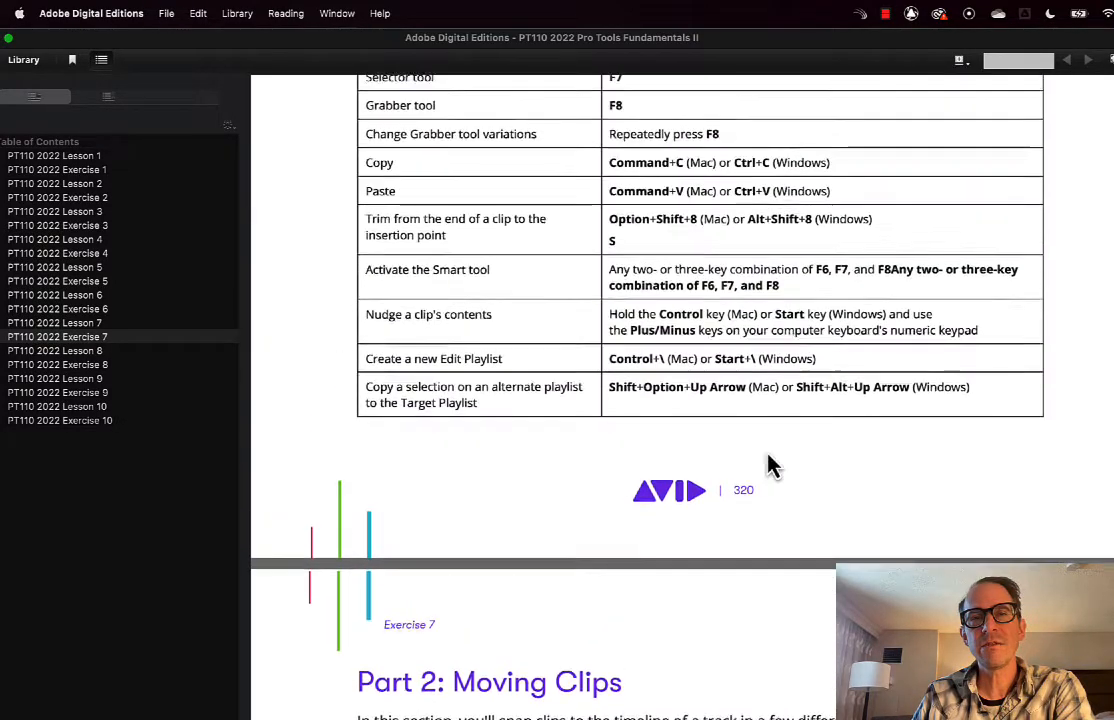
{"action": "scroll", "coordinate": [766, 455], "scroll_direction": "up", "scroll_amount": 6}
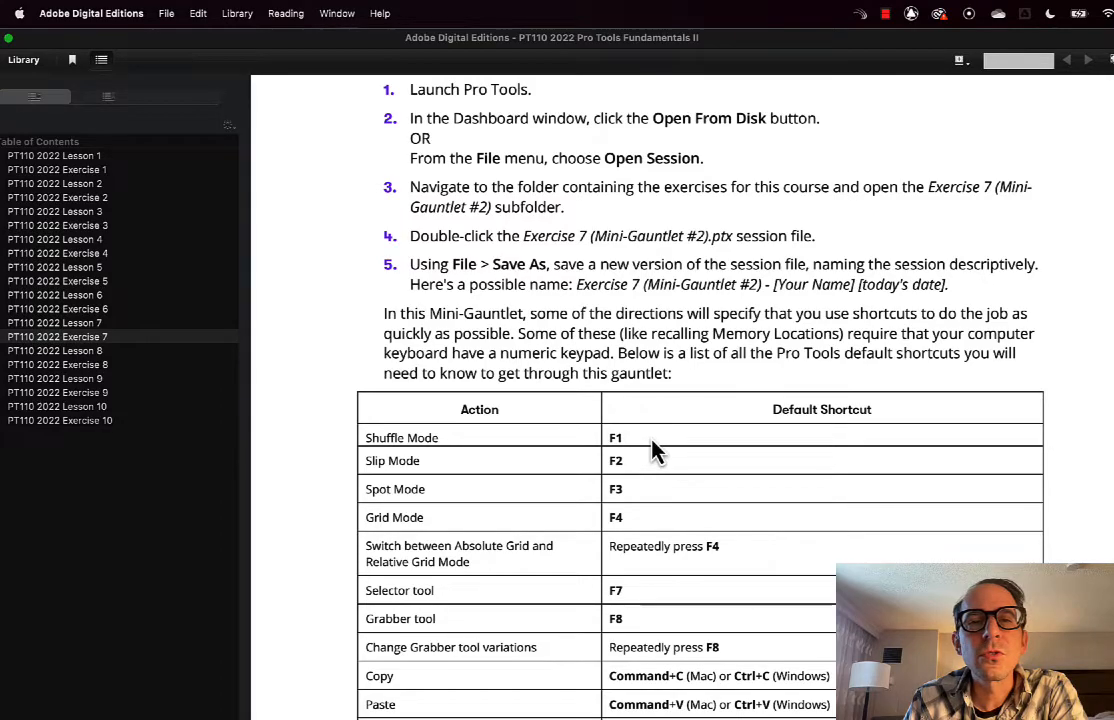
{"action": "scroll", "coordinate": [766, 398], "scroll_direction": "down", "scroll_amount": 5}
{"action": "scroll", "coordinate": [748, 392], "scroll_direction": "down", "scroll_amount": 15}
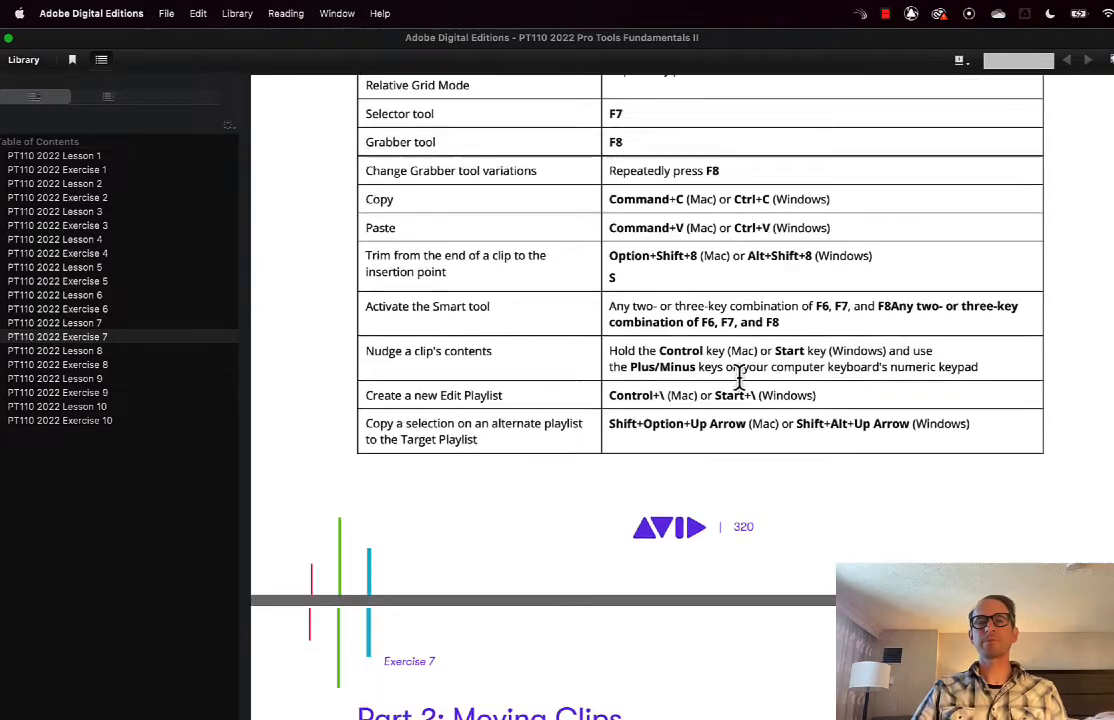
{"action": "scroll", "coordinate": [684, 373], "scroll_direction": "down", "scroll_amount": 11}
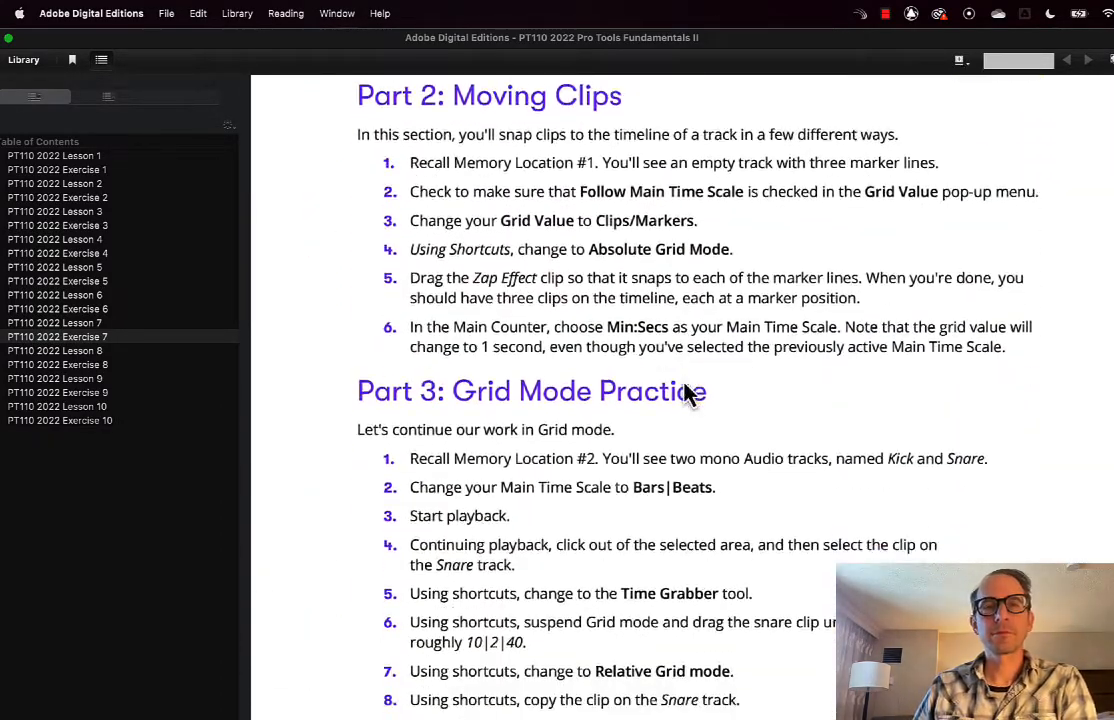
{"action": "scroll", "coordinate": [737, 360], "scroll_direction": "down", "scroll_amount": 10}
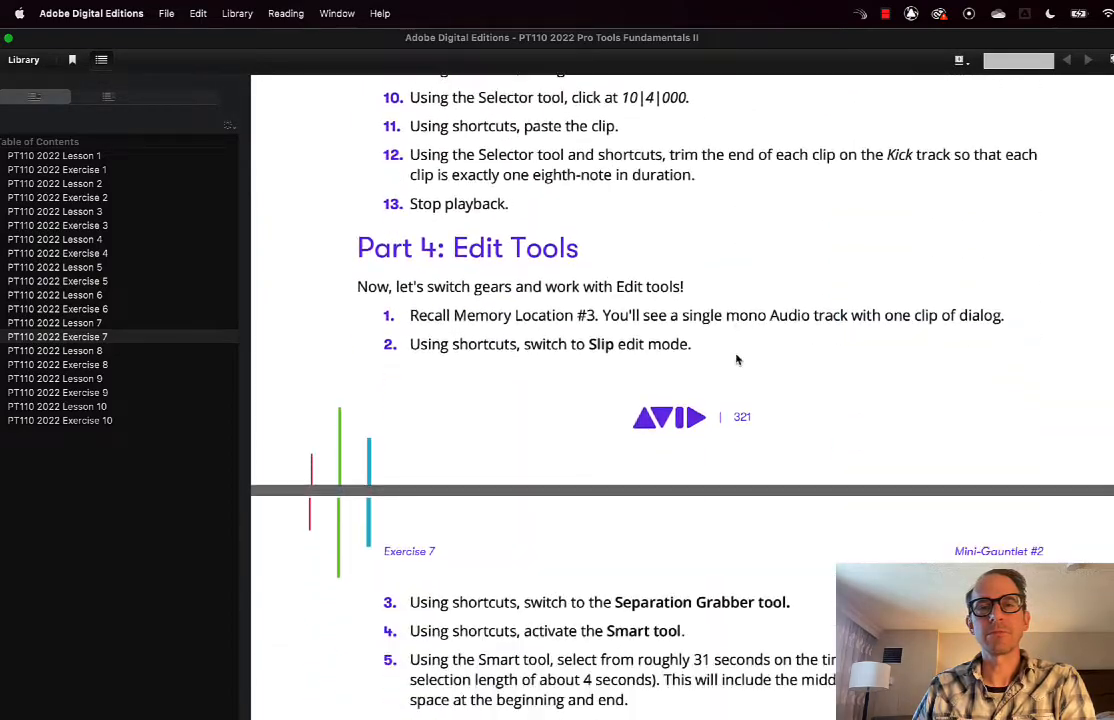
{"action": "scroll", "coordinate": [736, 354], "scroll_direction": "down", "scroll_amount": 7}
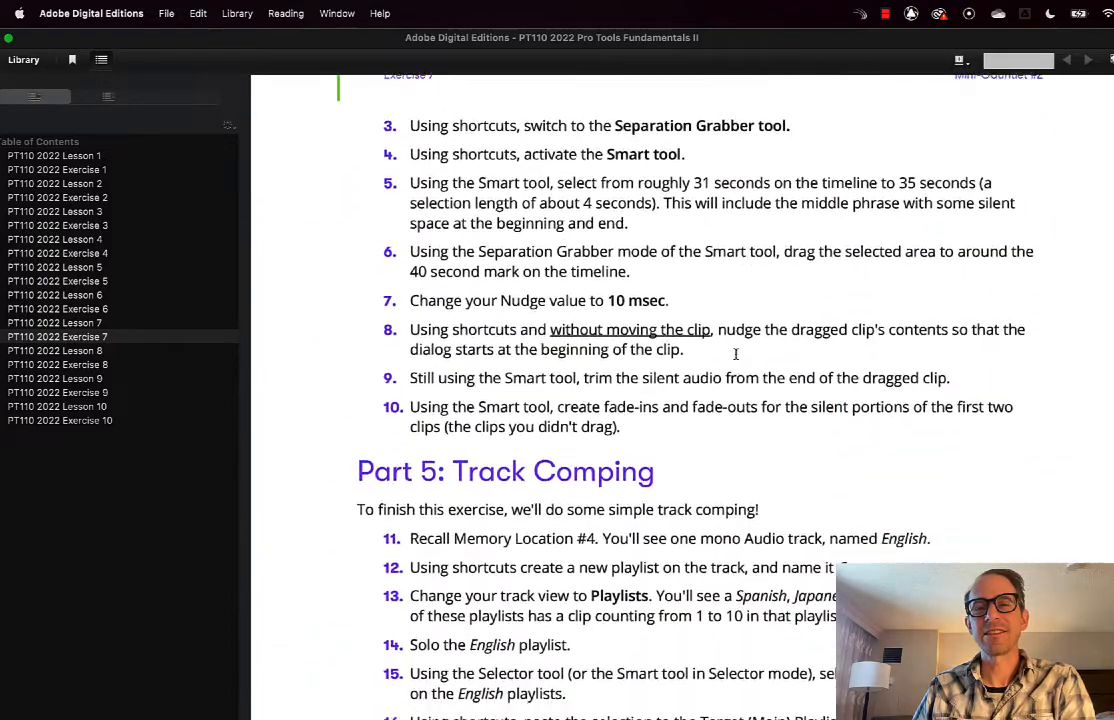
{"action": "scroll", "coordinate": [737, 355], "scroll_direction": "up", "scroll_amount": 4}
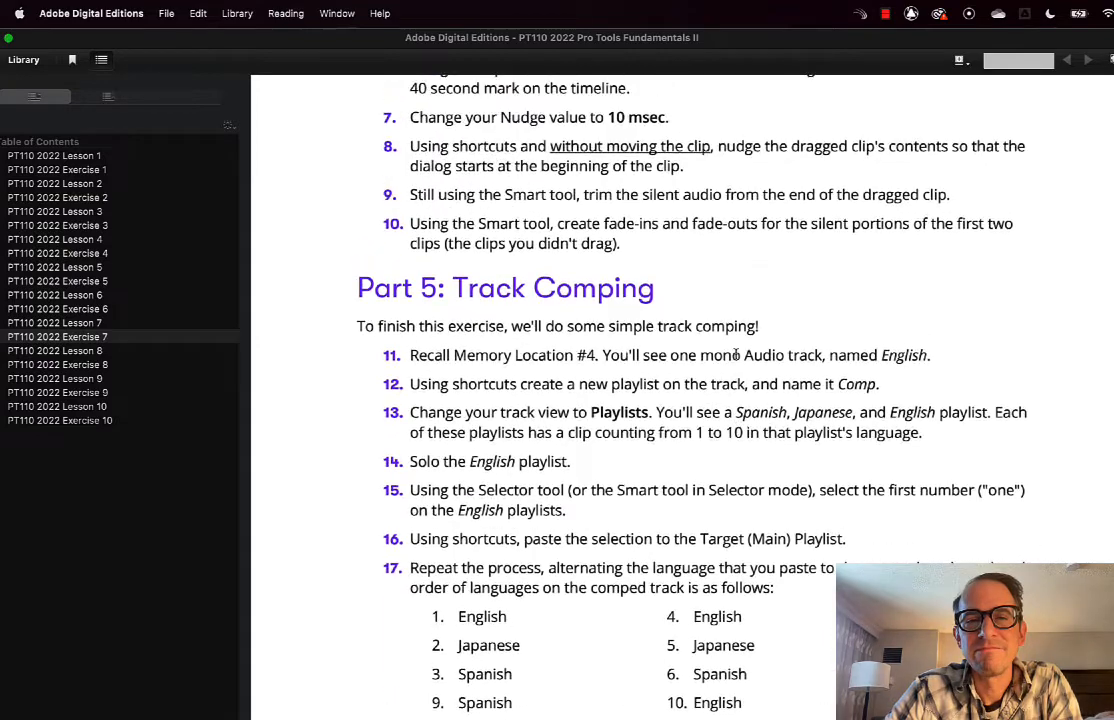
{"action": "scroll", "coordinate": [679, 338], "scroll_direction": "up", "scroll_amount": 9}
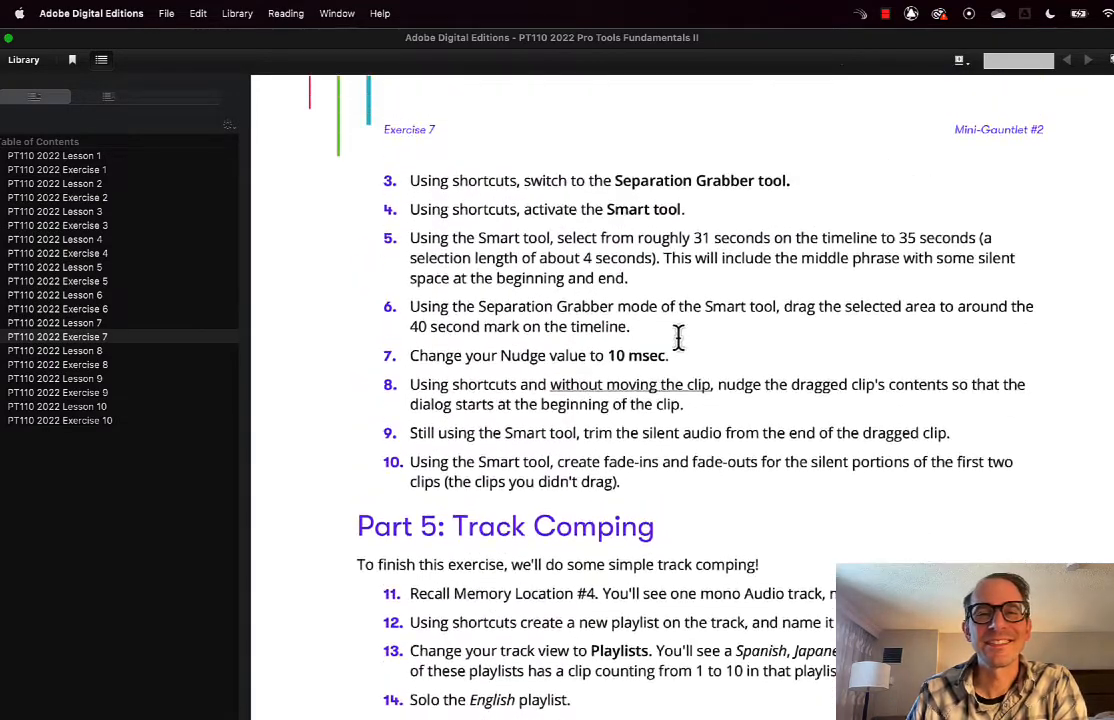
{"action": "scroll", "coordinate": [678, 328], "scroll_direction": "up", "scroll_amount": 9}
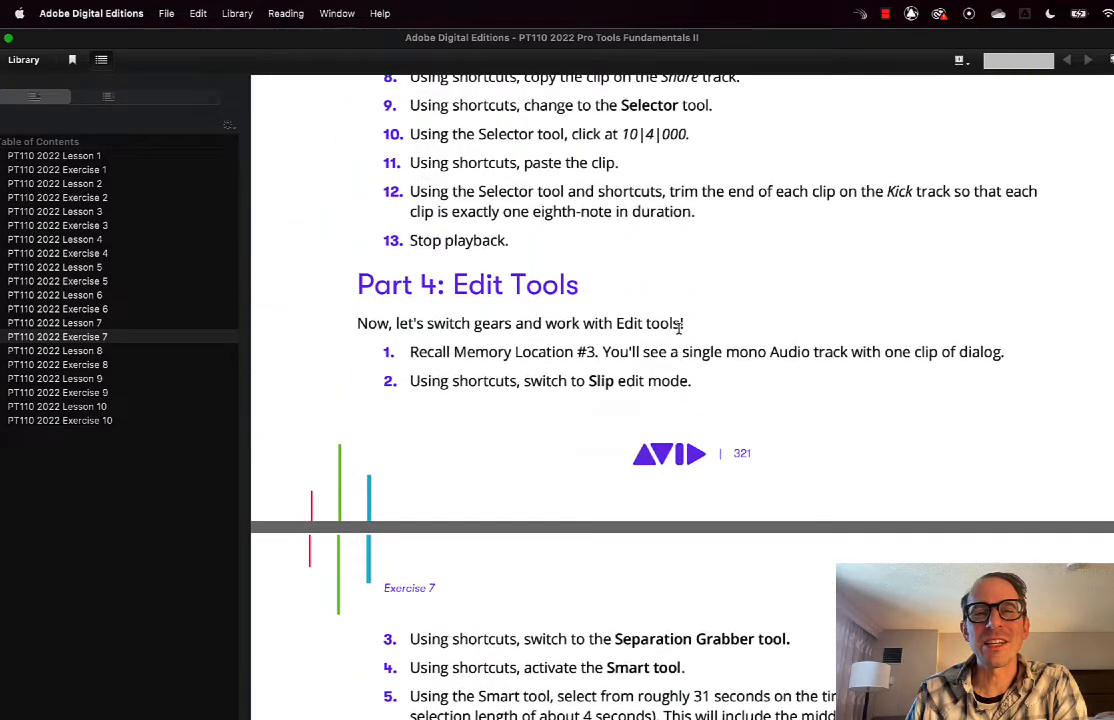
{"action": "scroll", "coordinate": [677, 315], "scroll_direction": "up", "scroll_amount": 5}
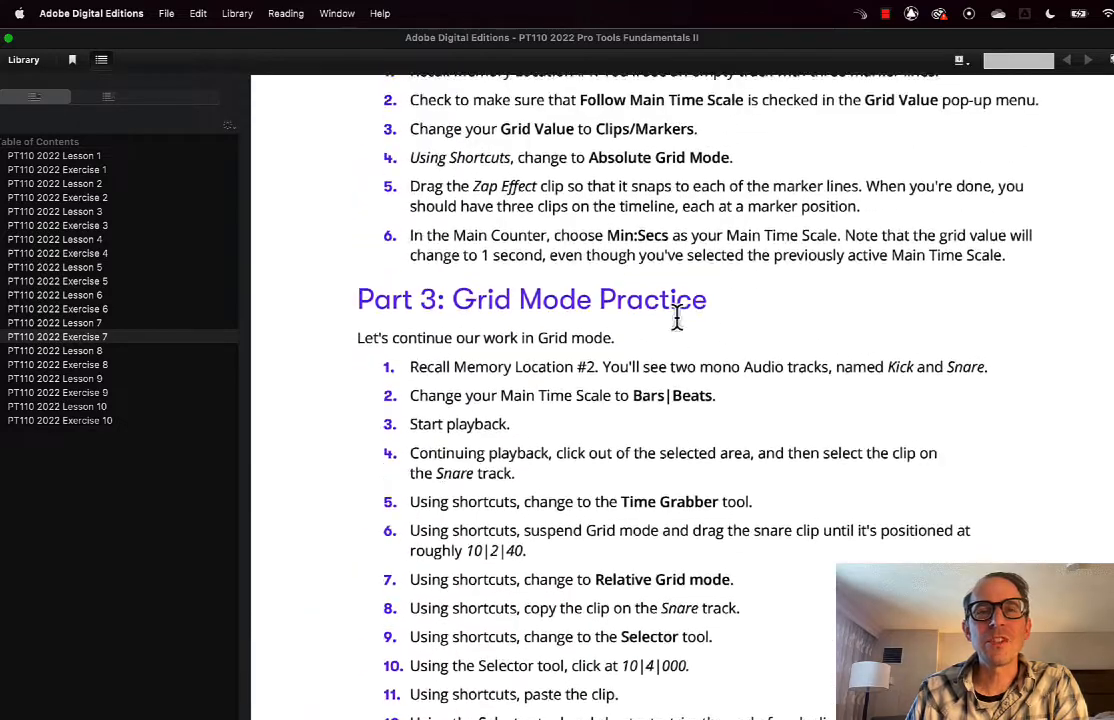
Switch back to Pro Tools and save a new version of the session as "Exercise 7 (Mini-Gauntlet #2)-kt"
{"action": "key", "text": "super+Tab"}
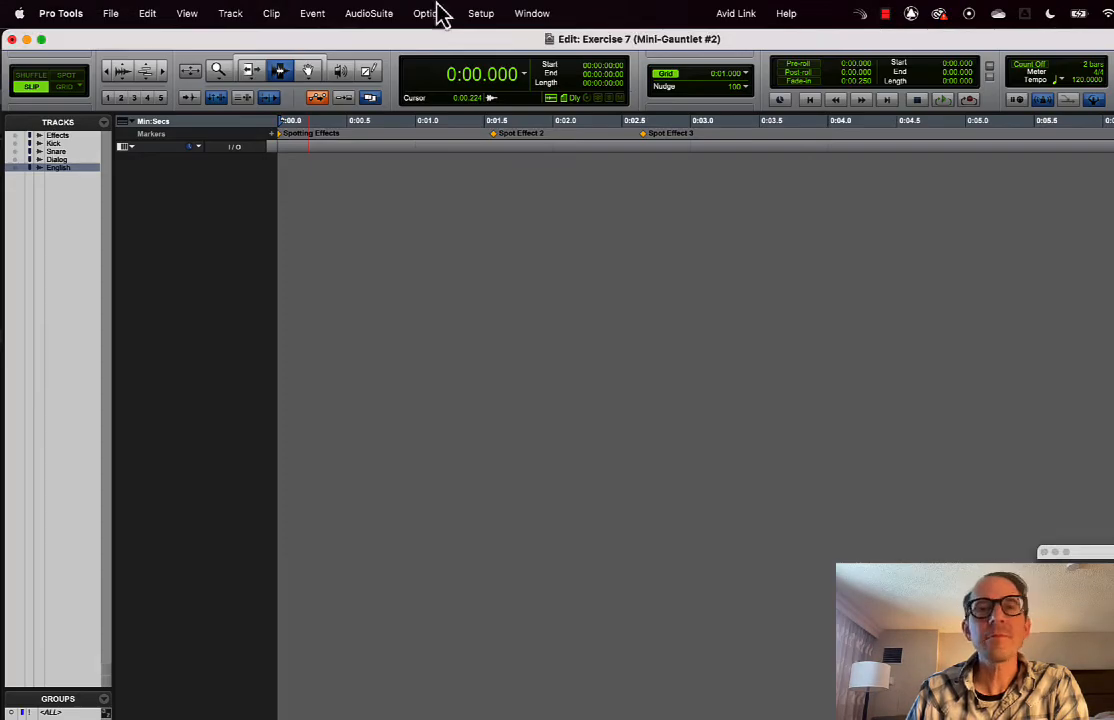
{"action": "left_click", "coordinate": [111, 13]}
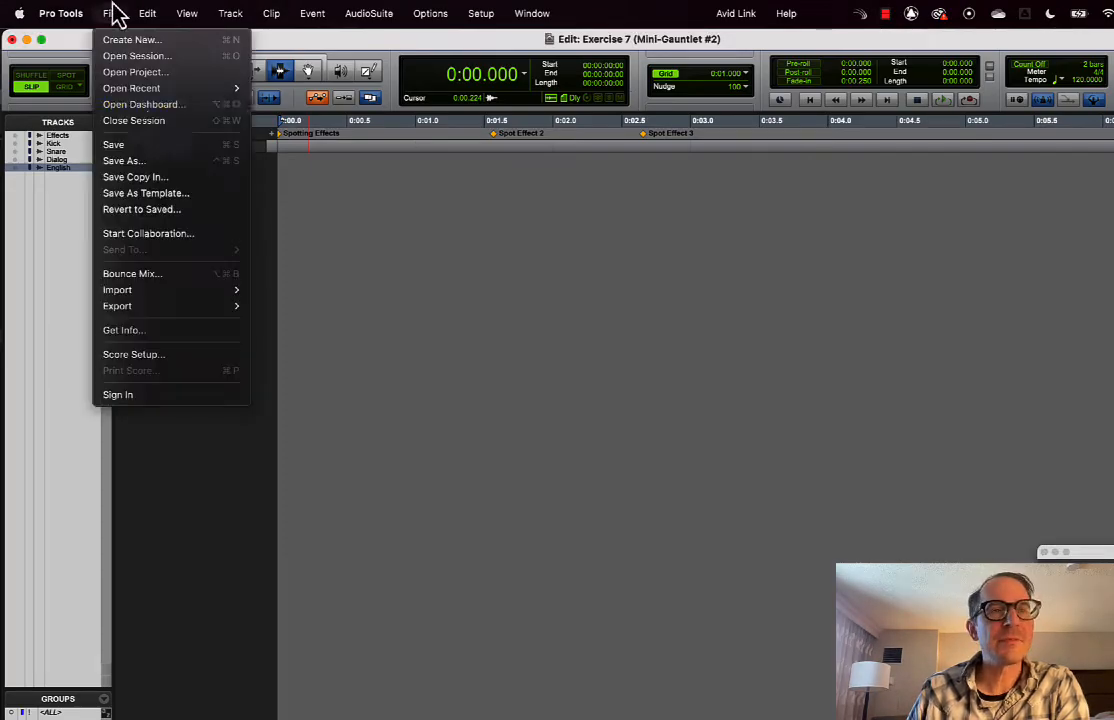
{"action": "left_click", "coordinate": [156, 163]}
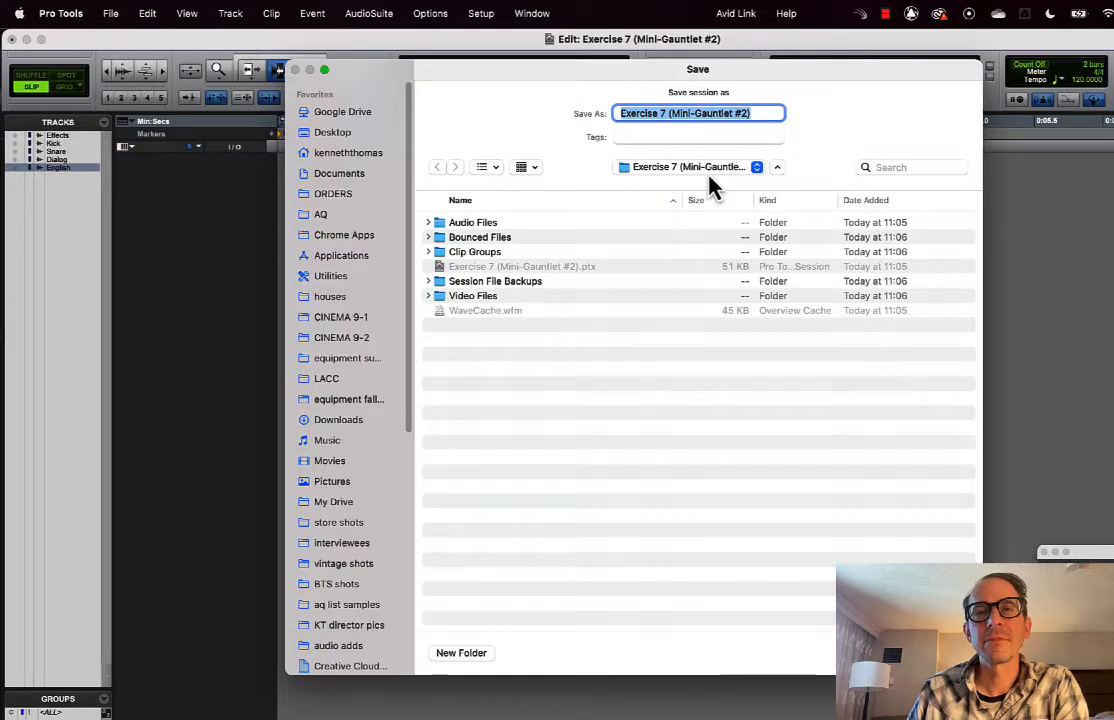
{"action": "left_click", "coordinate": [708, 178]}
{"action": "left_click", "coordinate": [753, 89]}
{"action": "left_click", "coordinate": [768, 115]}
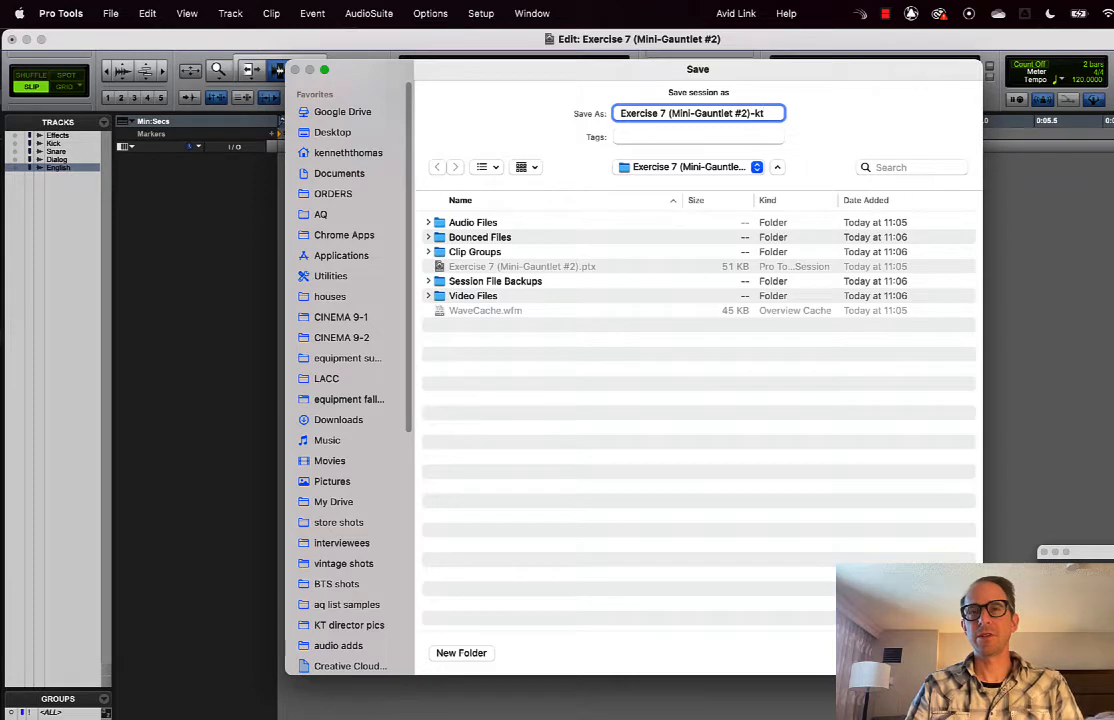
{"action": "type", "text": "-kt"}
{"action": "key", "text": "Return"}
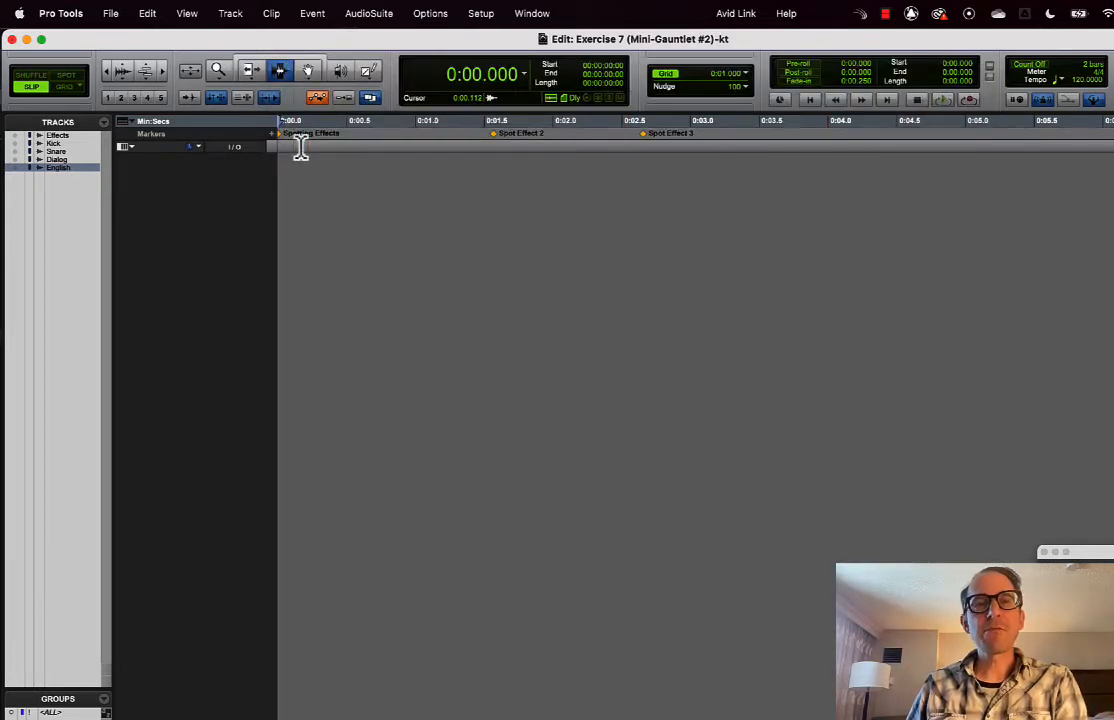
Check the Part 2 instructions in the guide, reopen the Memory Locations window in Pro Tools and place it over the empty Edit area
{"action": "key", "text": "super+Tab"}
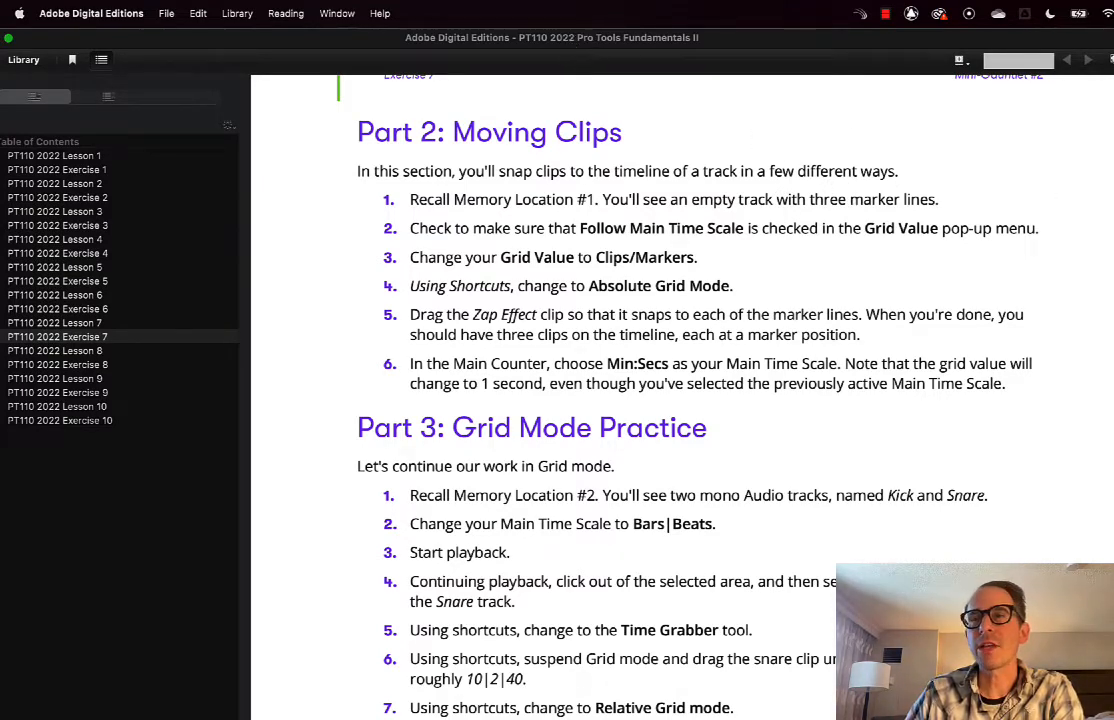
{"action": "key", "text": "super+Tab"}
{"action": "left_click", "coordinate": [490, 8]}
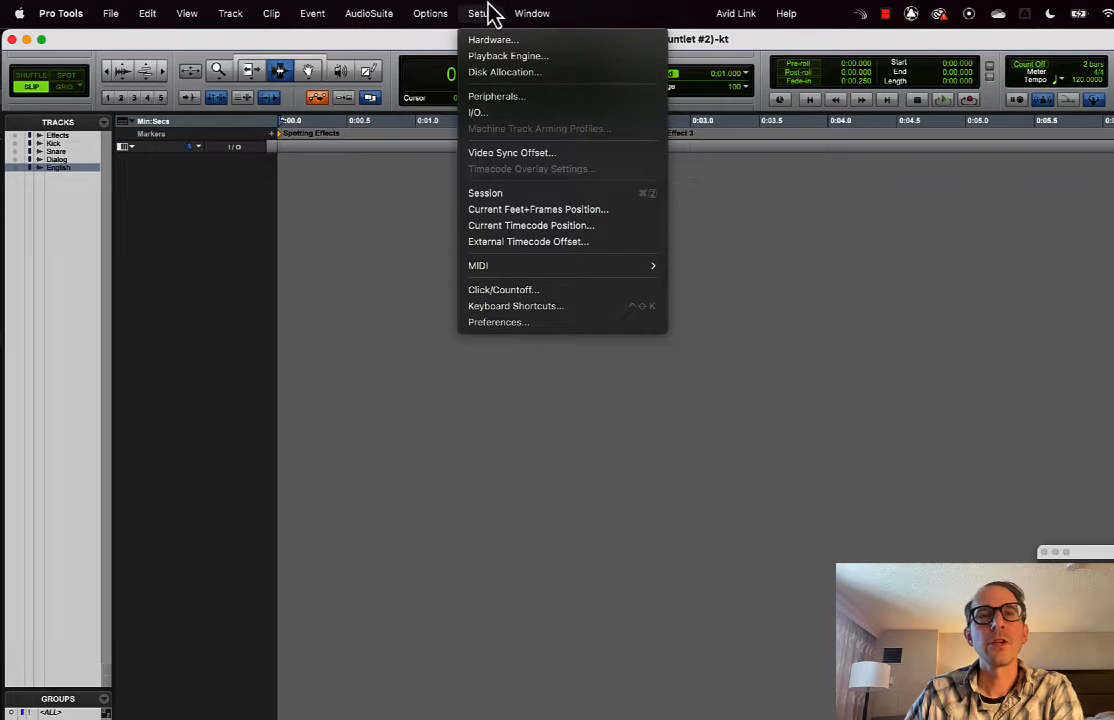
{"action": "mouse_move", "coordinate": [520, 12]}
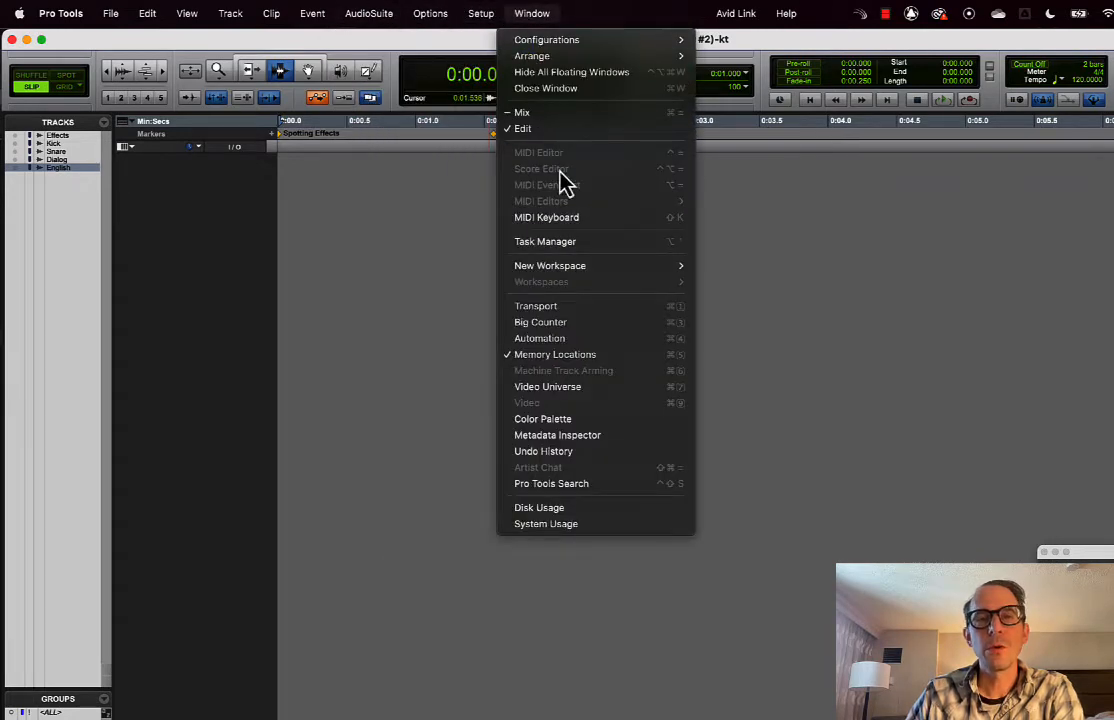
{"action": "left_click", "coordinate": [589, 362]}
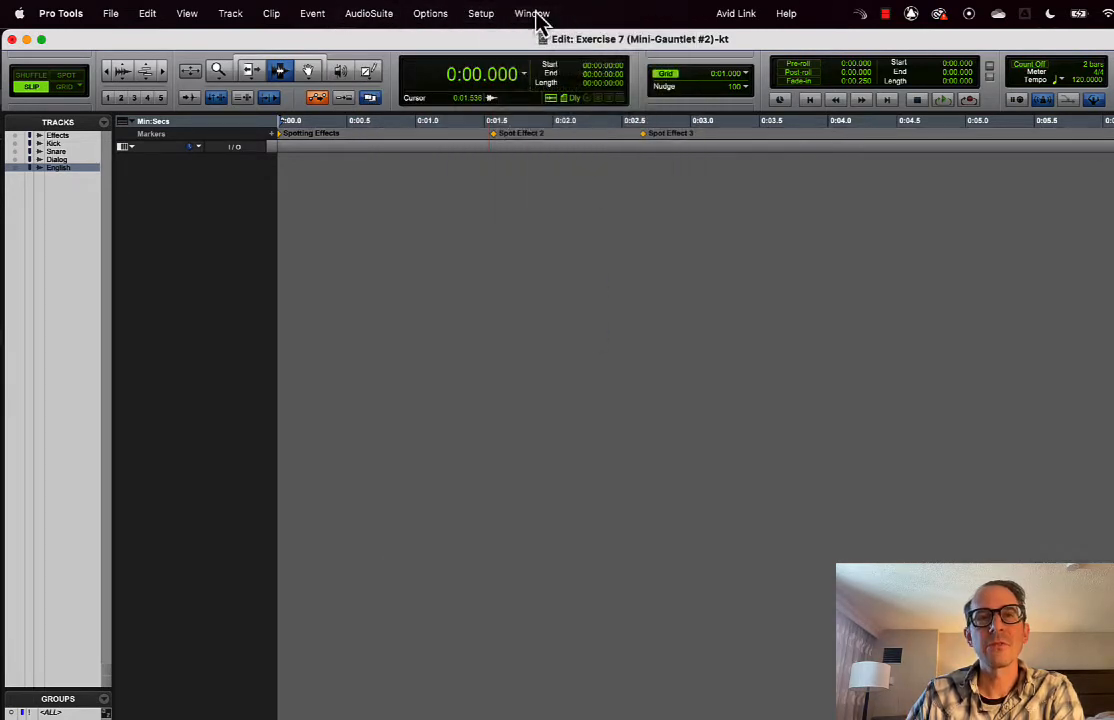
{"action": "left_click", "coordinate": [540, 15]}
{"action": "left_click", "coordinate": [598, 355]}
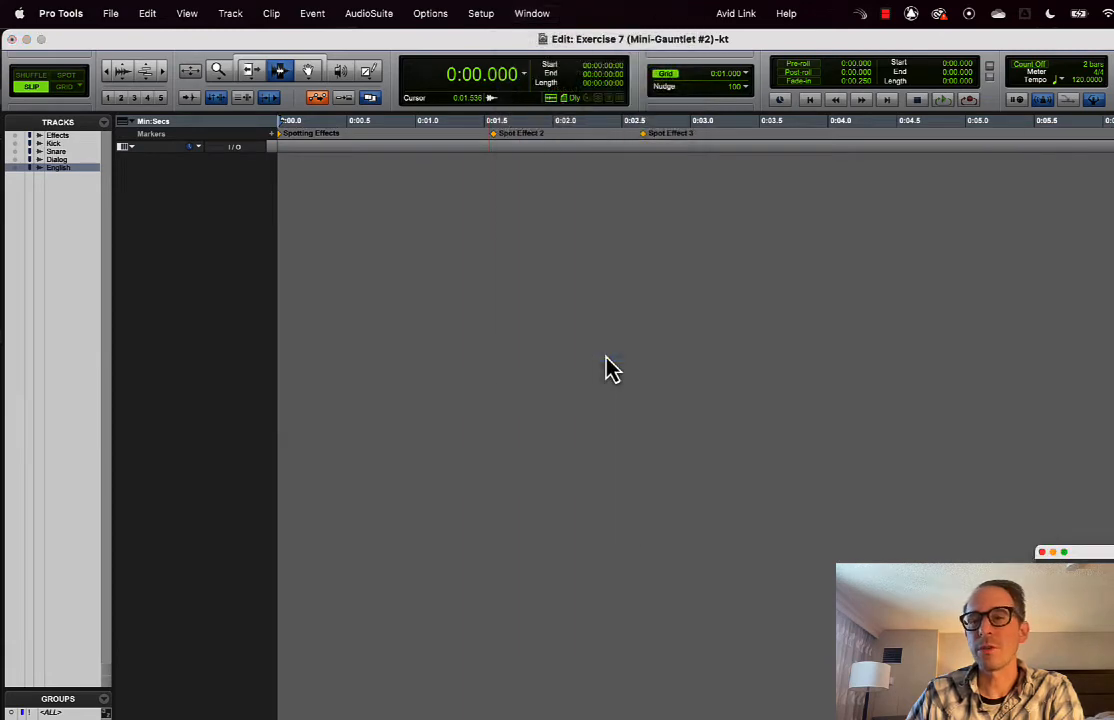
{"action": "left_click_drag", "start_coordinate": [1010, 503], "coordinate": [446, 197]}
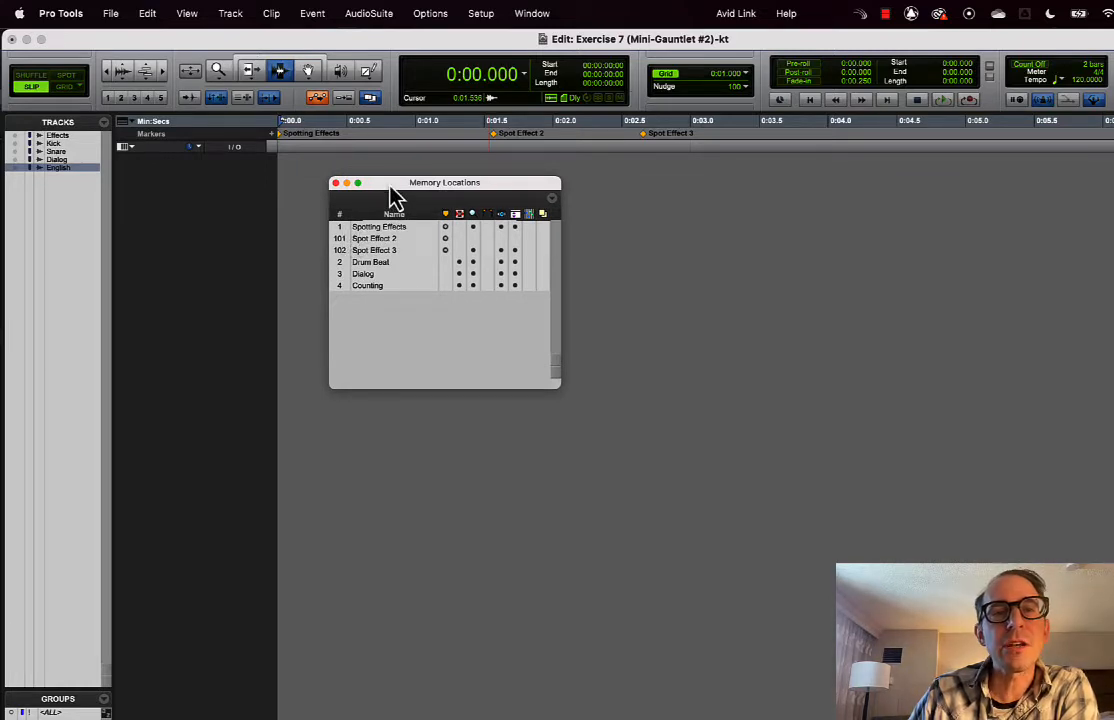
Recall memory location 1, "Spotting Effects", accept its unchanged properties, and move the Memory Locations window below the Effects track
{"action": "left_click_drag", "start_coordinate": [390, 184], "coordinate": [355, 238]}
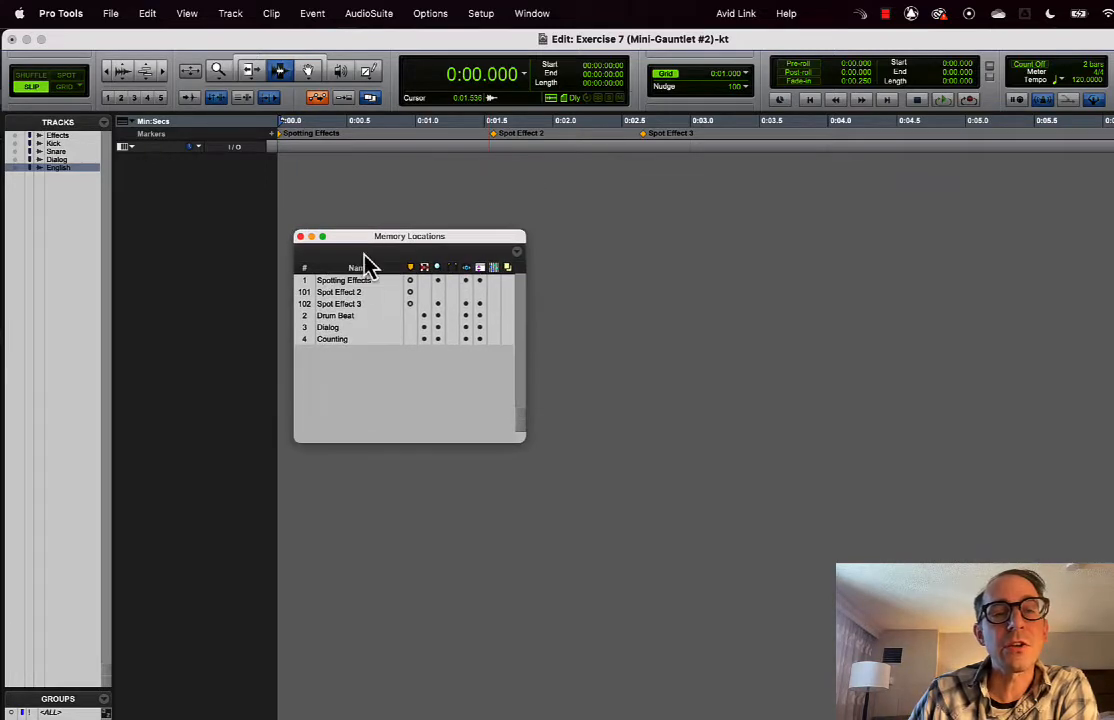
{"action": "double_click", "coordinate": [306, 282]}
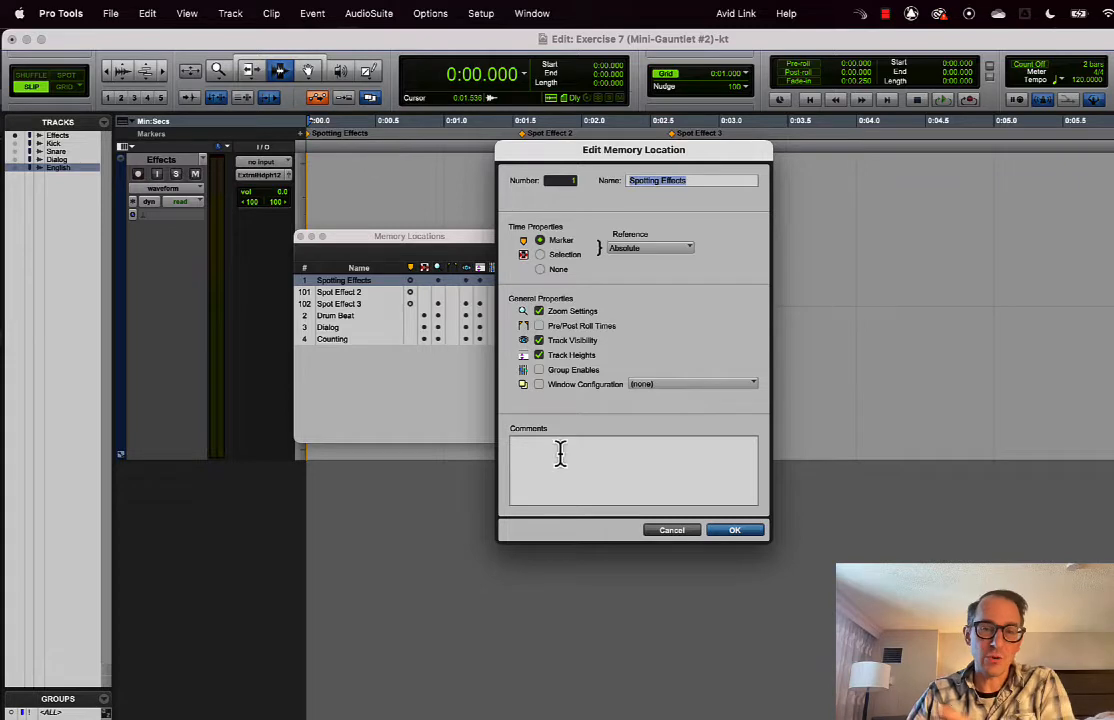
{"action": "left_click", "coordinate": [734, 531]}
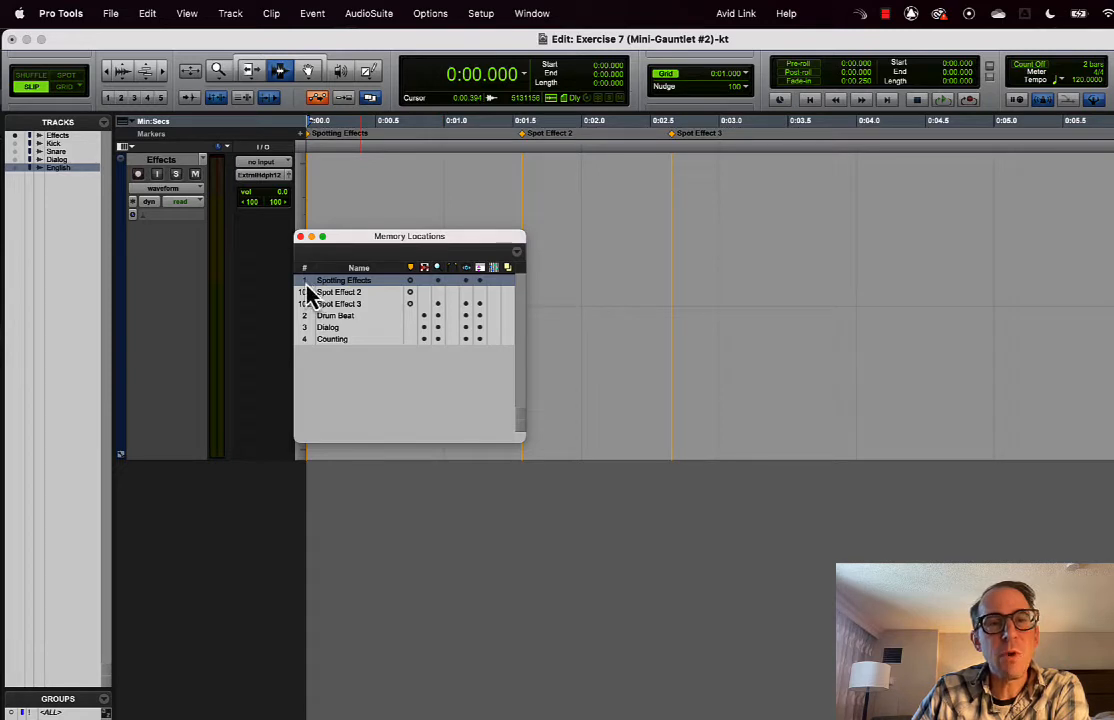
{"action": "left_click_drag", "start_coordinate": [345, 240], "coordinate": [414, 474]}
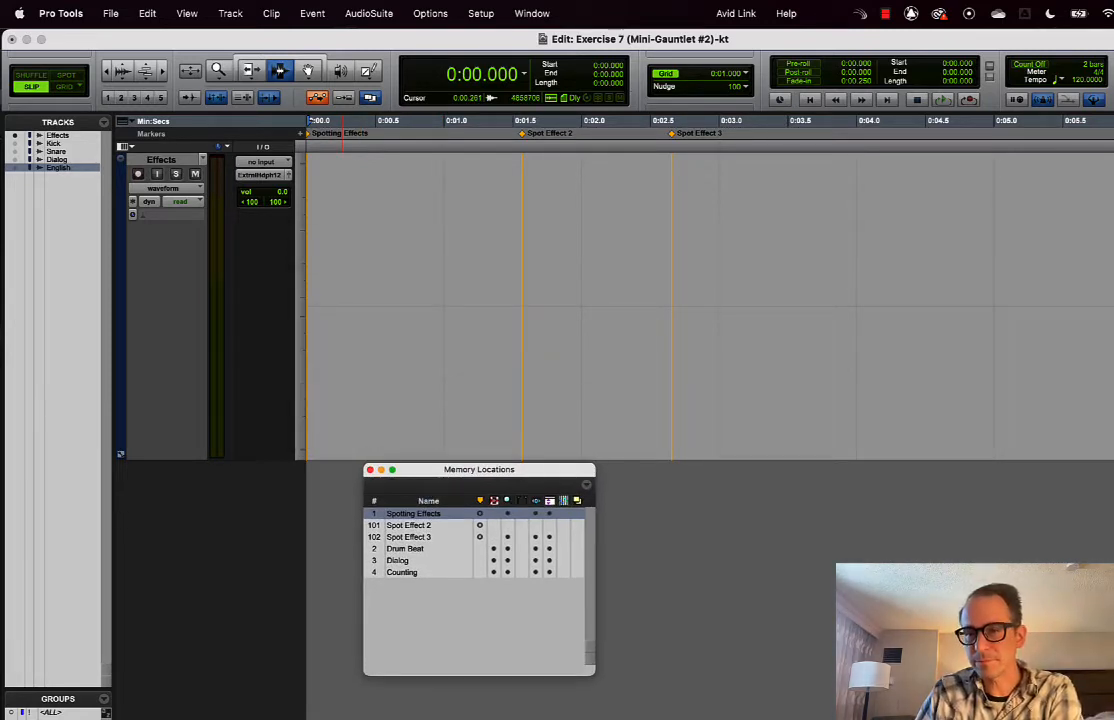
Check steps 2 and 3 of Part 2 in the guide, then set the Grid value to Clips/Markers in Pro Tools
{"action": "key", "text": "super+Tab"}
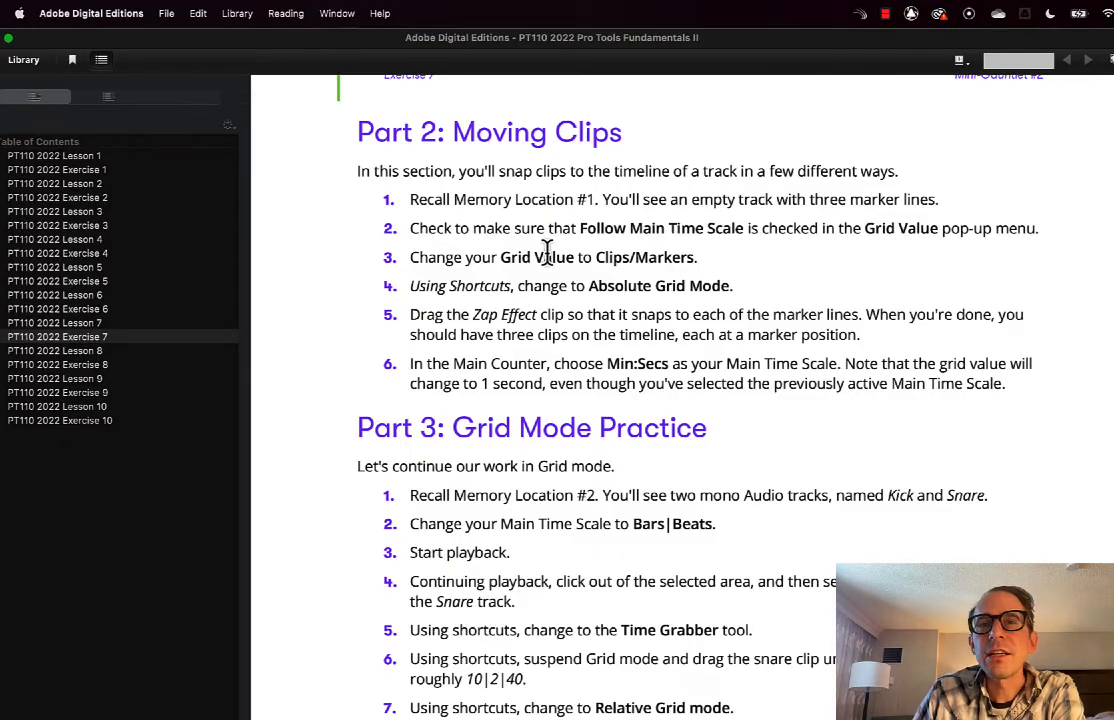
{"action": "scroll", "coordinate": [547, 250], "scroll_direction": "down", "scroll_amount": 2}
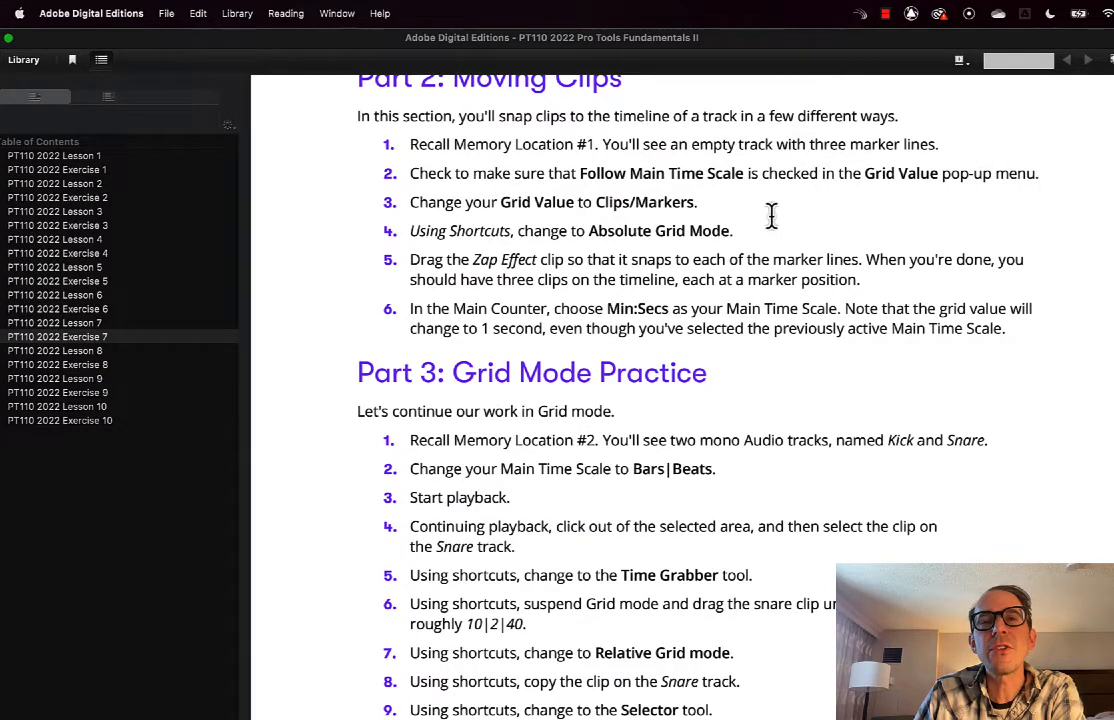
{"action": "scroll", "coordinate": [771, 216], "scroll_direction": "down", "scroll_amount": 2}
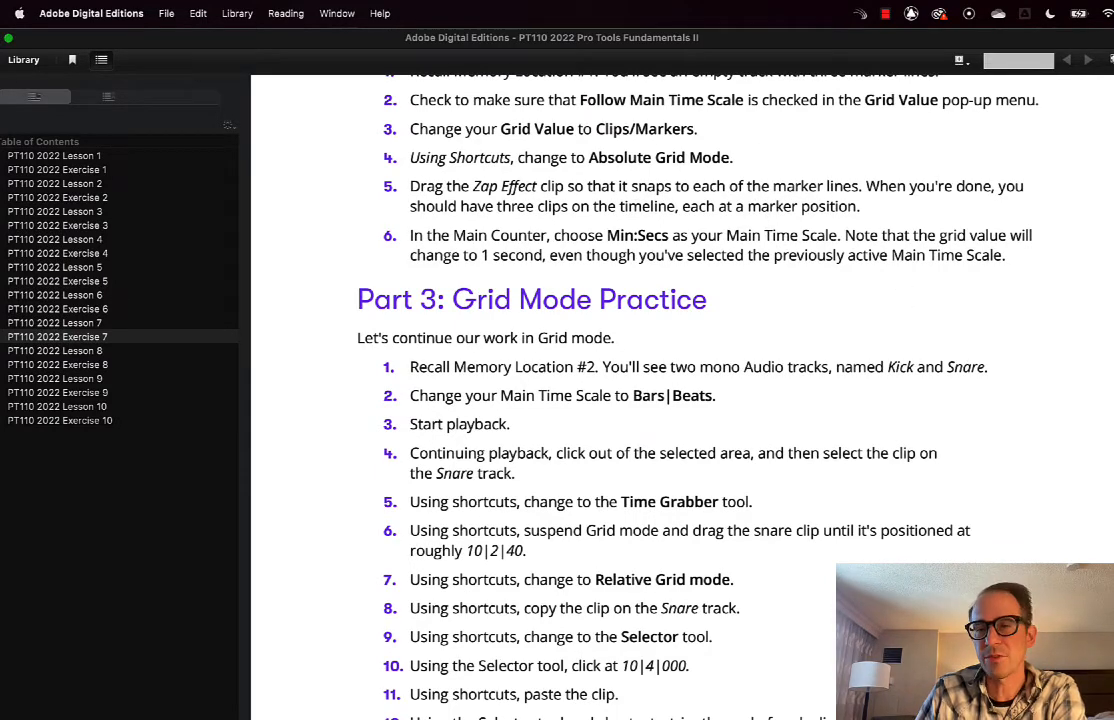
{"action": "key", "text": "super+Tab"}
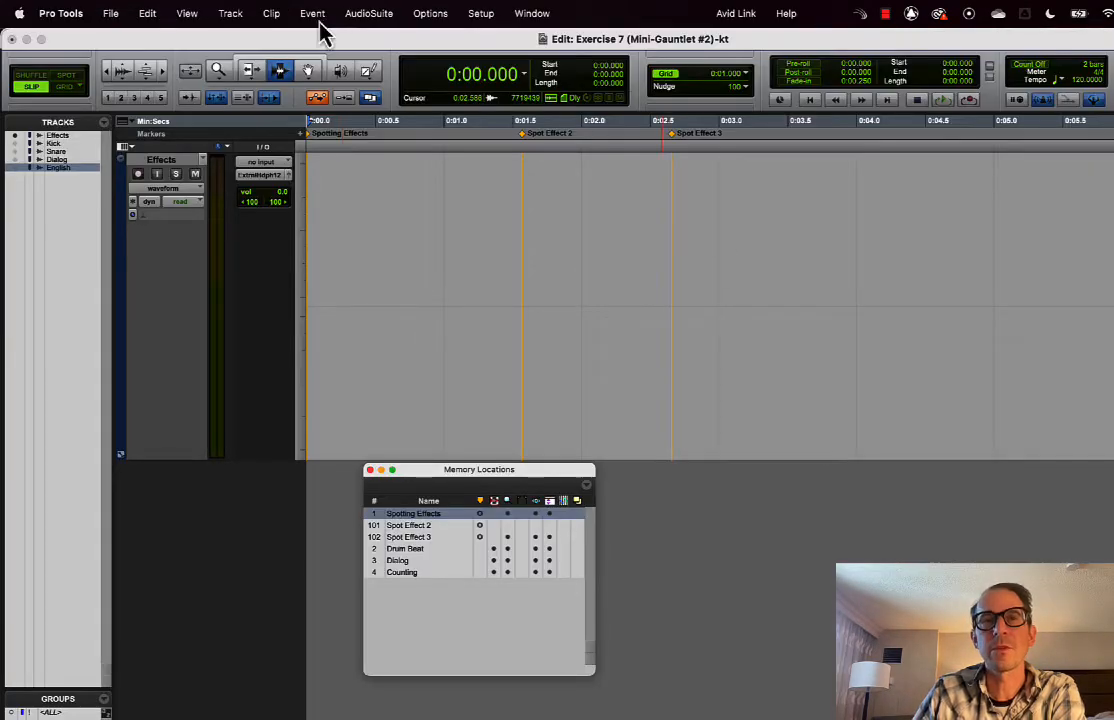
{"action": "left_click", "coordinate": [745, 75]}
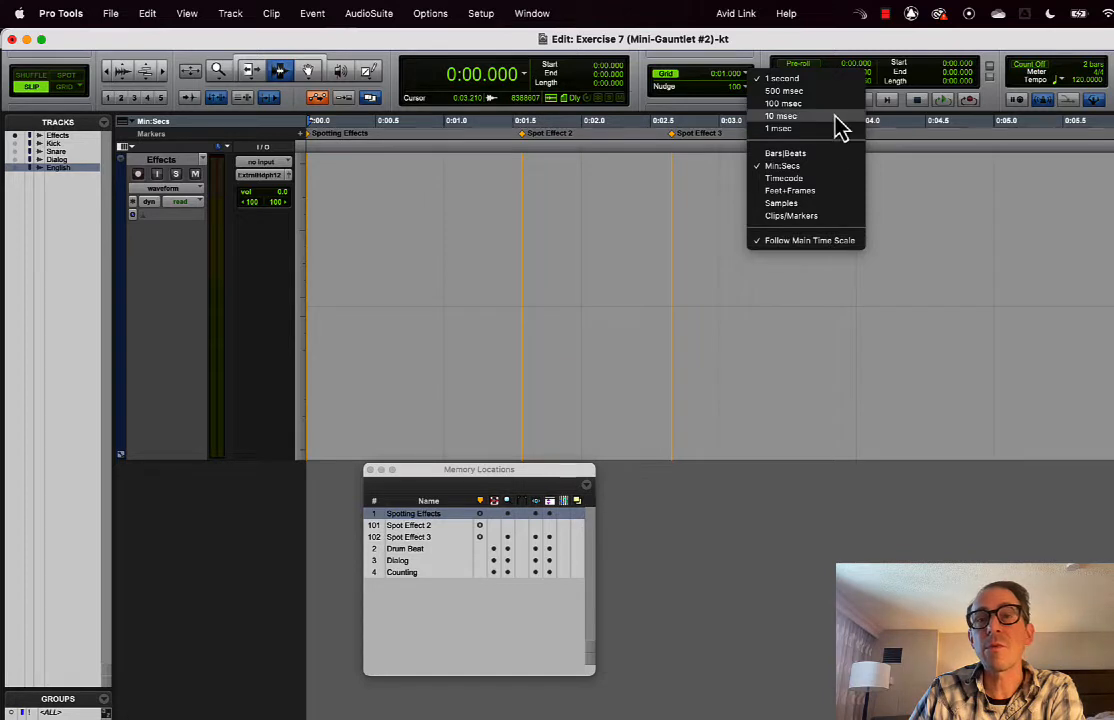
{"action": "left_click", "coordinate": [800, 216]}
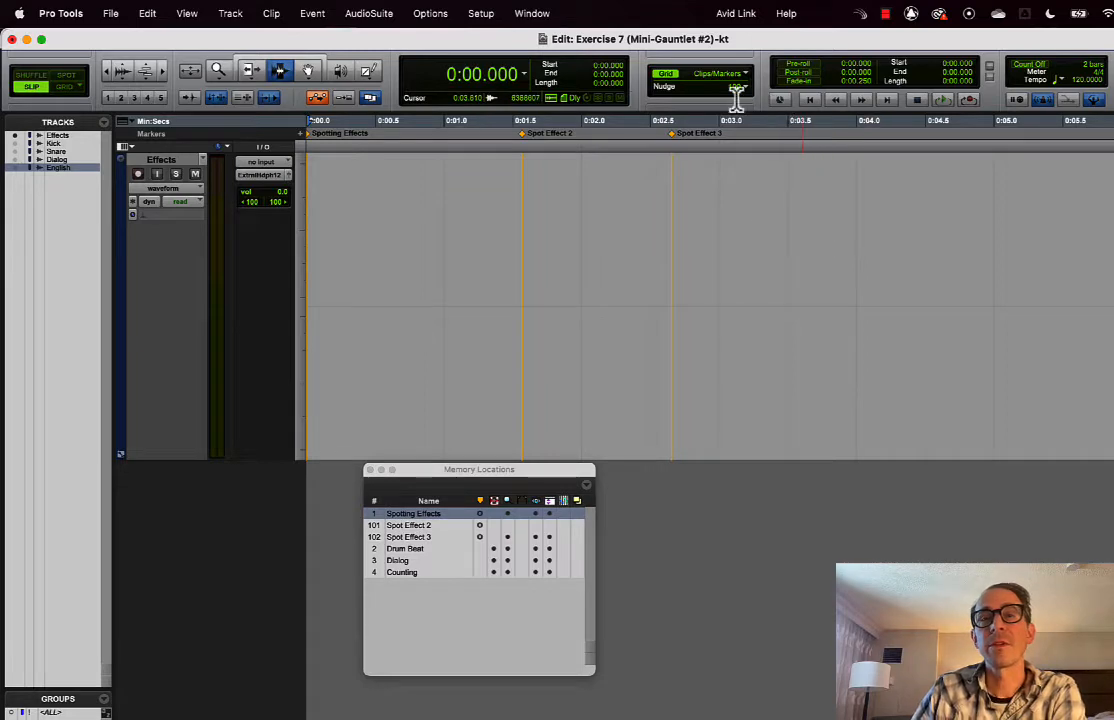
Move the guide window in Adobe Digital Editions below the Pro Tools toolbar and look up the Grid mode shortcuts in its table
{"action": "key", "text": "super+Tab"}
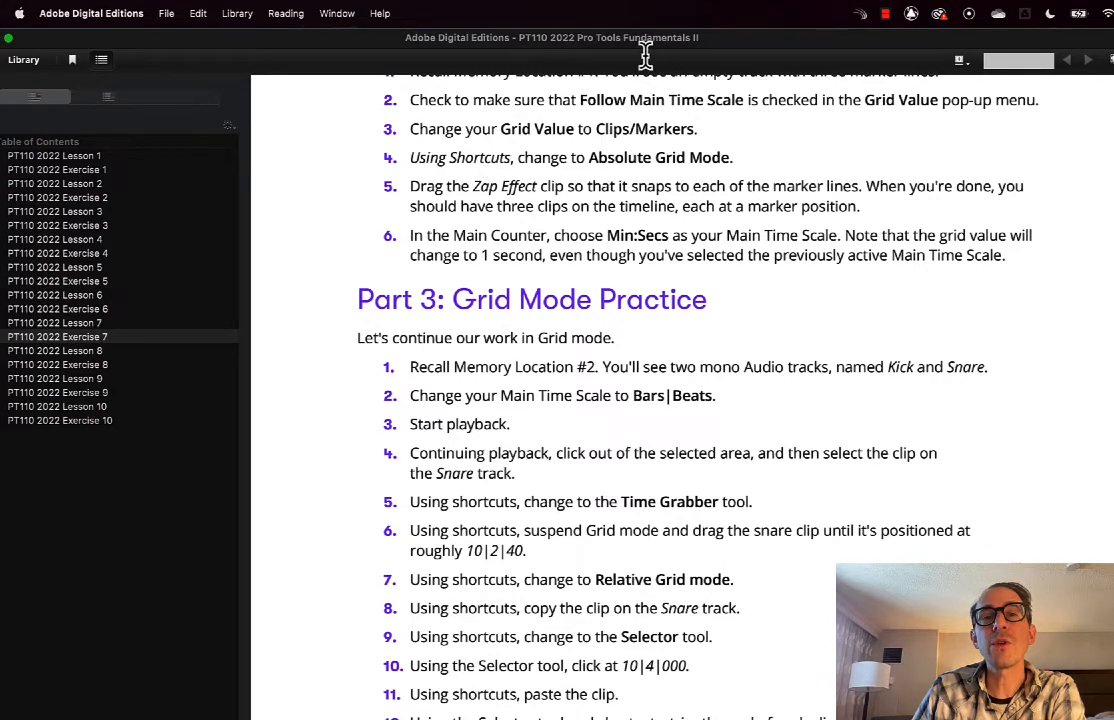
{"action": "left_click_drag", "start_coordinate": [647, 50], "coordinate": [750, 127]}
{"action": "left_click", "coordinate": [152, 40]}
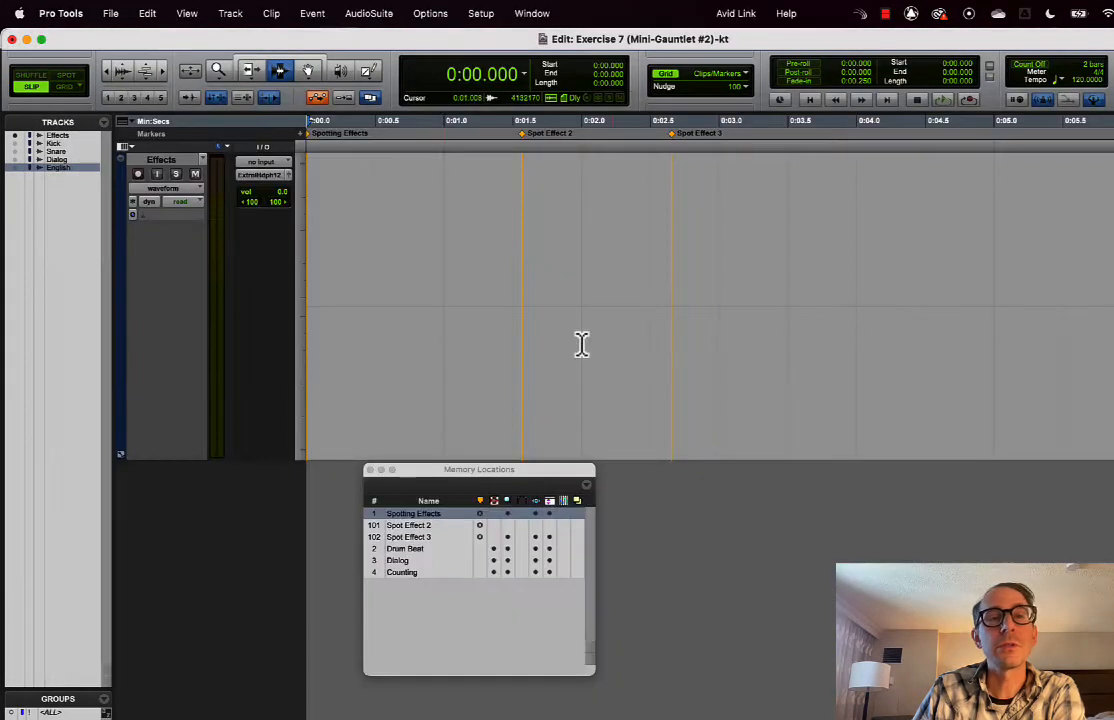
{"action": "key", "text": "super+Tab"}
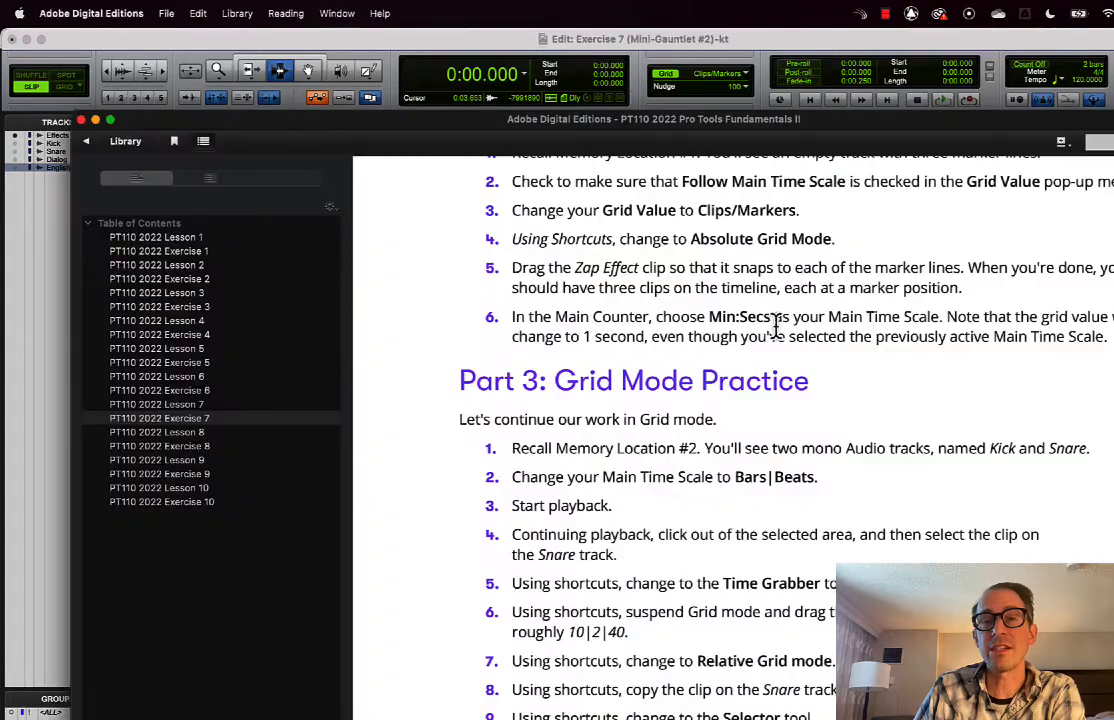
{"action": "scroll", "coordinate": [826, 350], "scroll_direction": "up", "scroll_amount": 6}
{"action": "scroll", "coordinate": [824, 347], "scroll_direction": "up", "scroll_amount": 8}
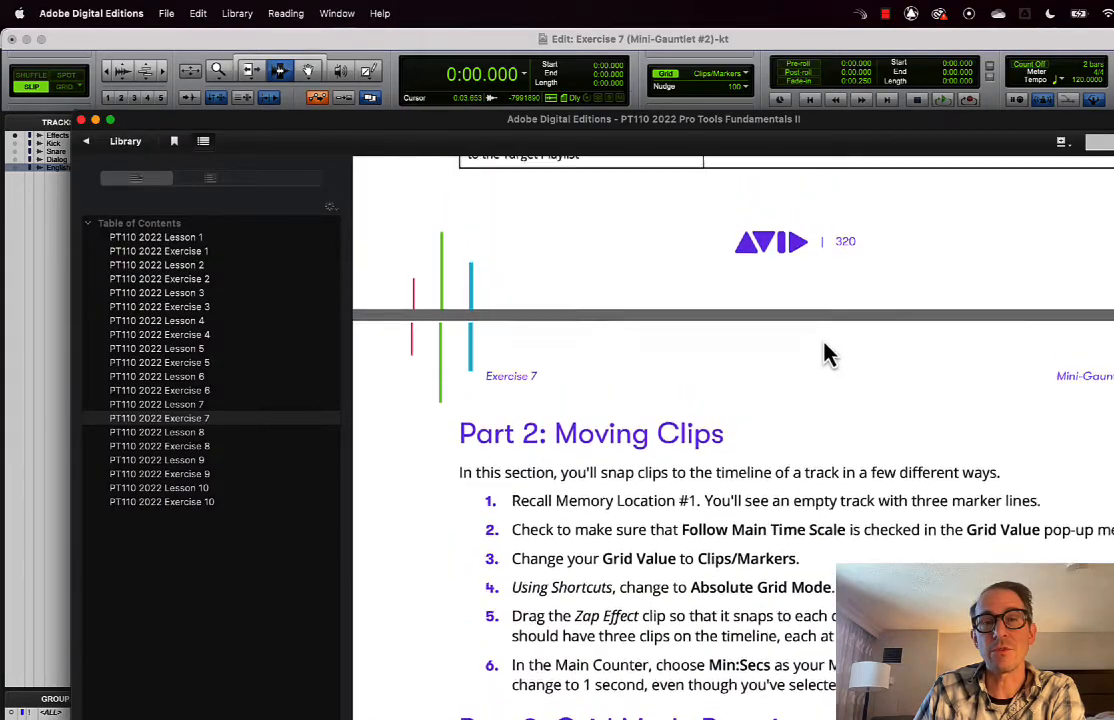
{"action": "scroll", "coordinate": [822, 335], "scroll_direction": "up", "scroll_amount": 6}
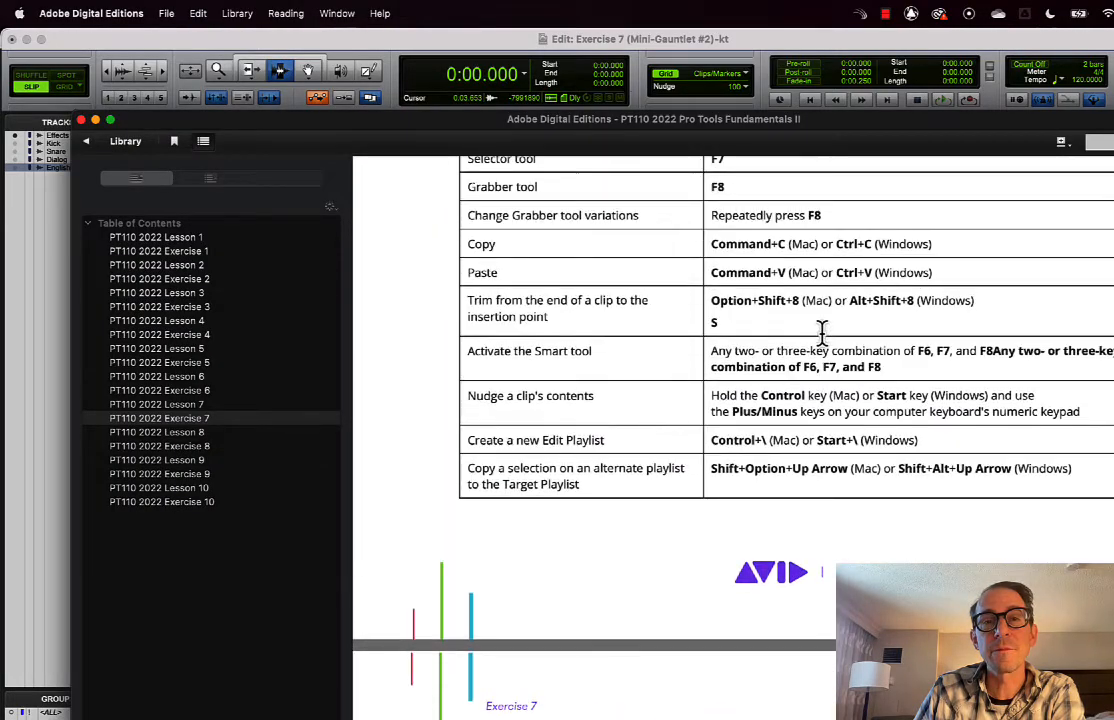
{"action": "scroll", "coordinate": [820, 335], "scroll_direction": "up", "scroll_amount": 1}
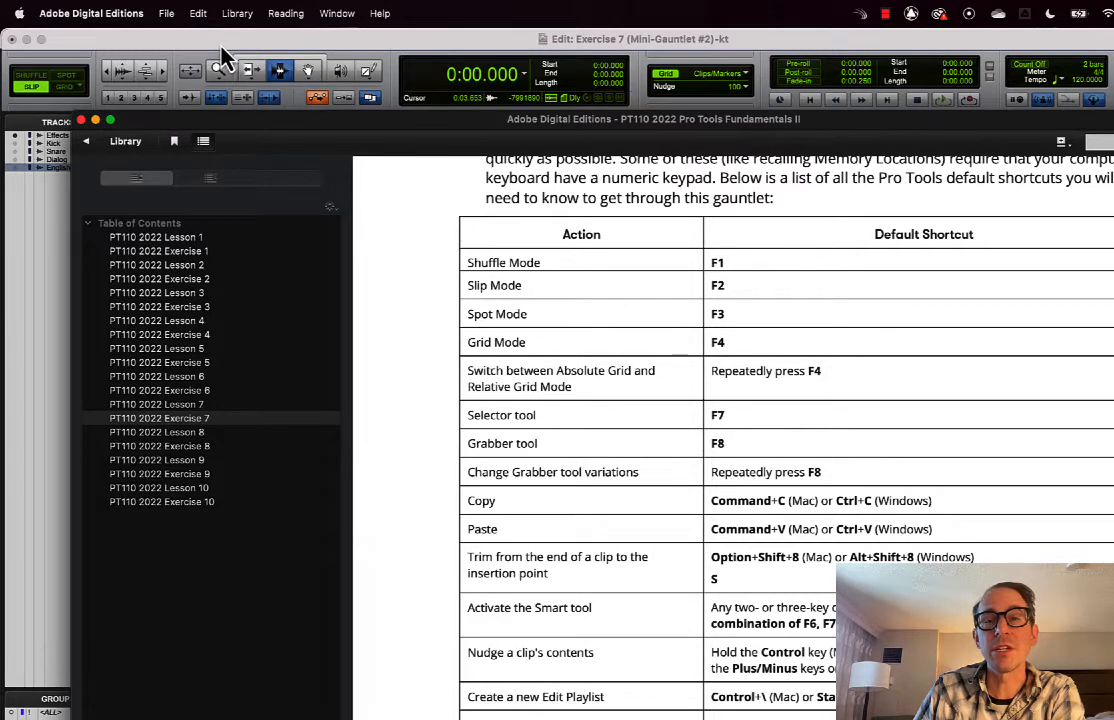
{"action": "scroll", "coordinate": [721, 460], "scroll_direction": "down", "scroll_amount": 10}
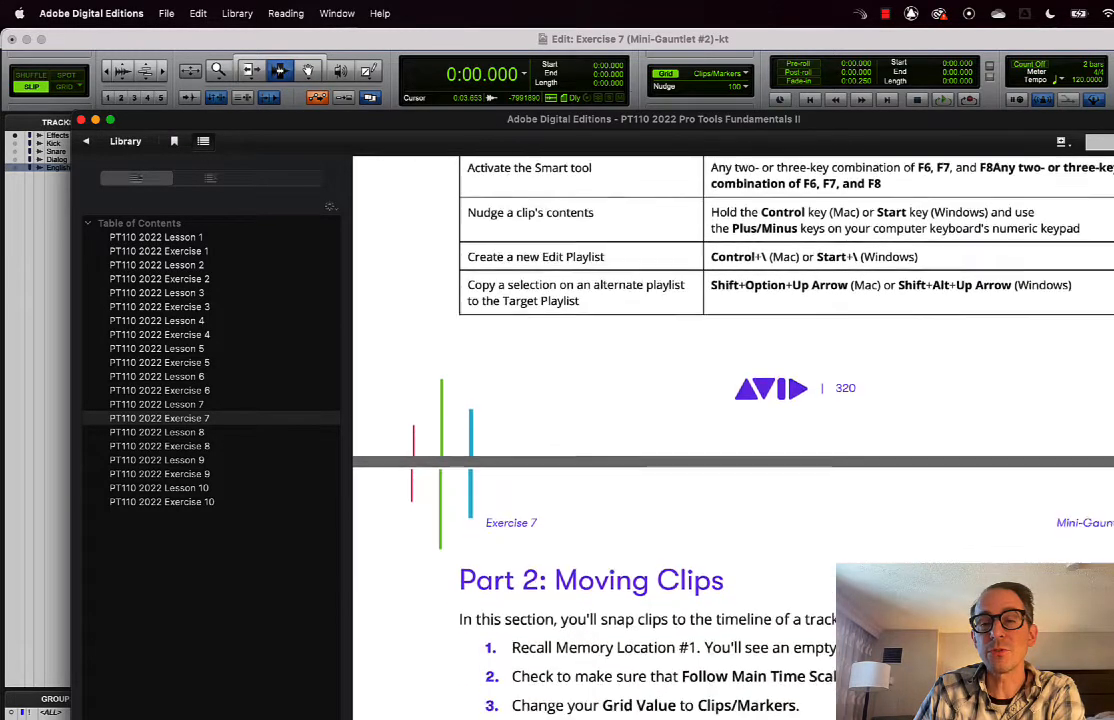
{"action": "scroll", "coordinate": [733, 440], "scroll_direction": "down", "scroll_amount": 3}
Return to Pro Tools and switch the edit mode from Slip to Absolute Grid
{"action": "left_click", "coordinate": [215, 63]}
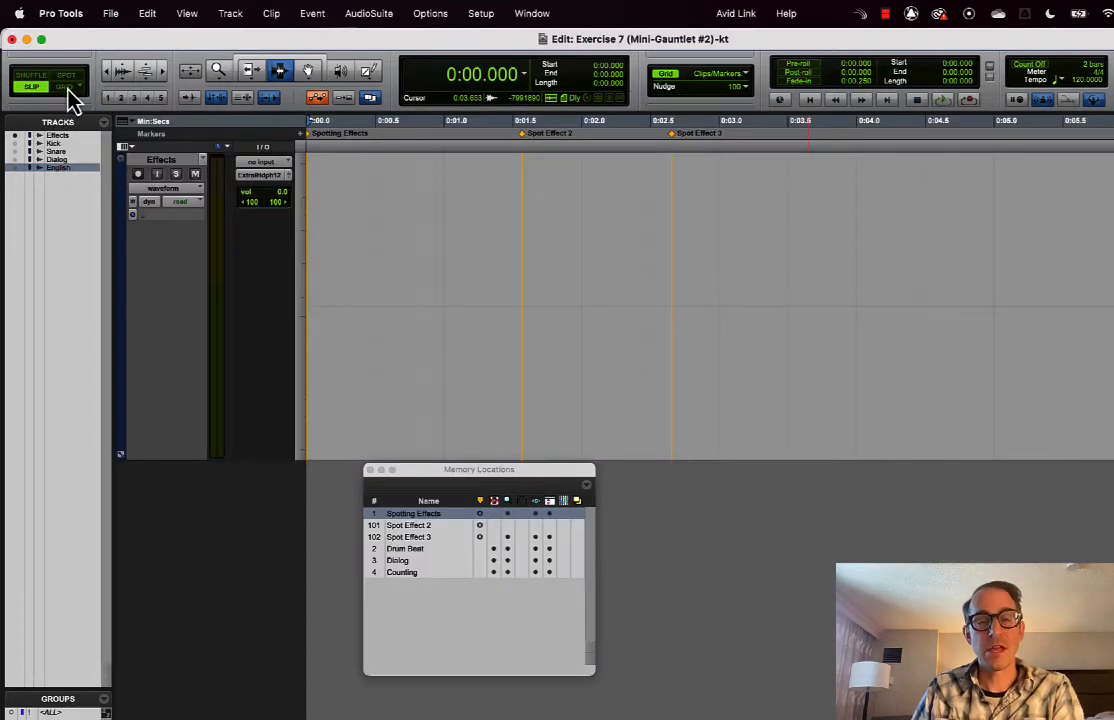
{"action": "key", "text": "super+space"}
{"action": "left_click_drag", "start_coordinate": [354, 240], "coordinate": [362, 246]}
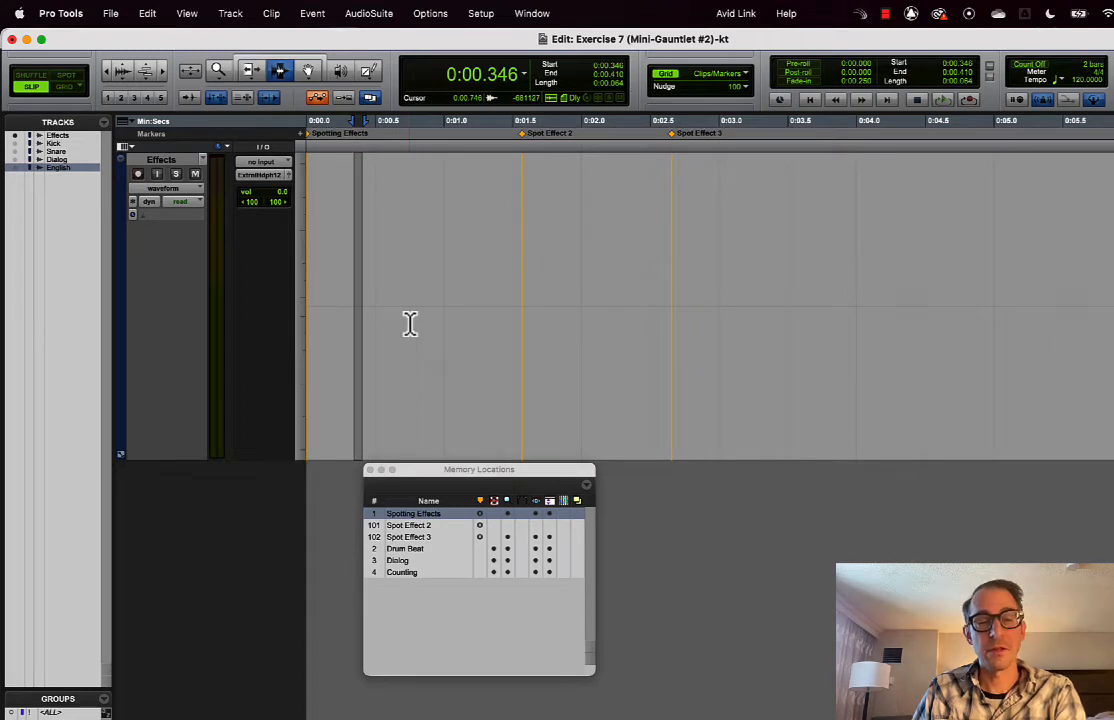
{"action": "key", "text": "F4"}
{"action": "key", "text": "F4"}
{"action": "key", "text": "F4"}
{"action": "key", "text": "F4"}
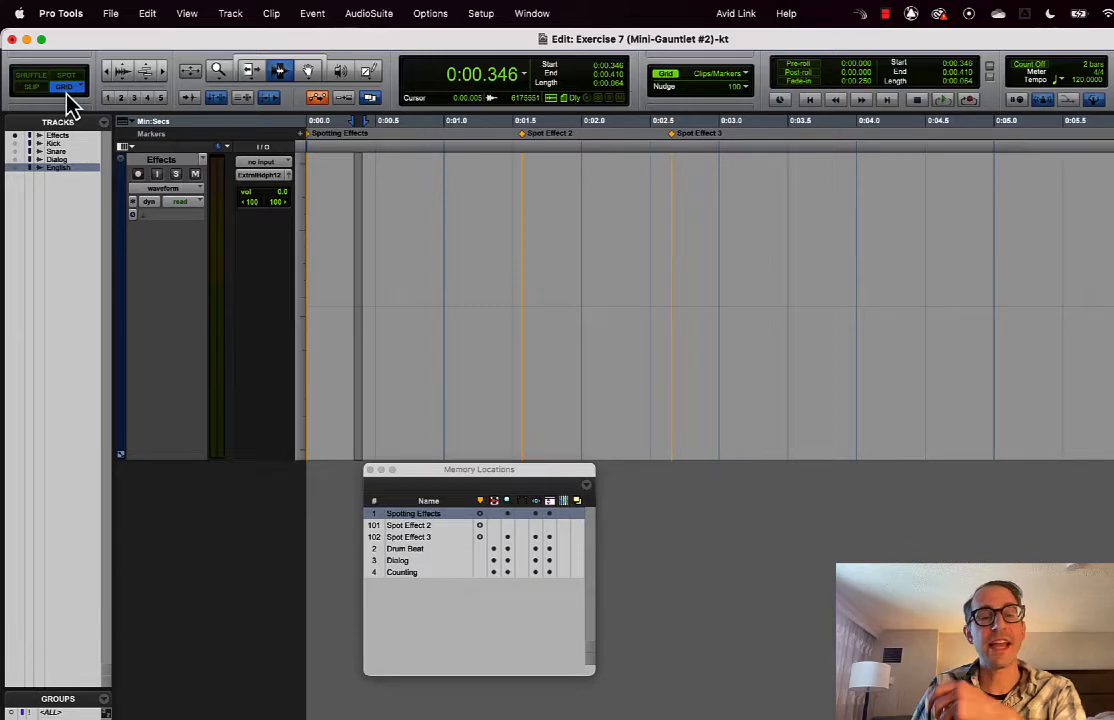
Read the remaining Part 2 instructions in the guide, lower its window, and check the Grid value options in Pro Tools
{"action": "key", "text": "super+Tab"}
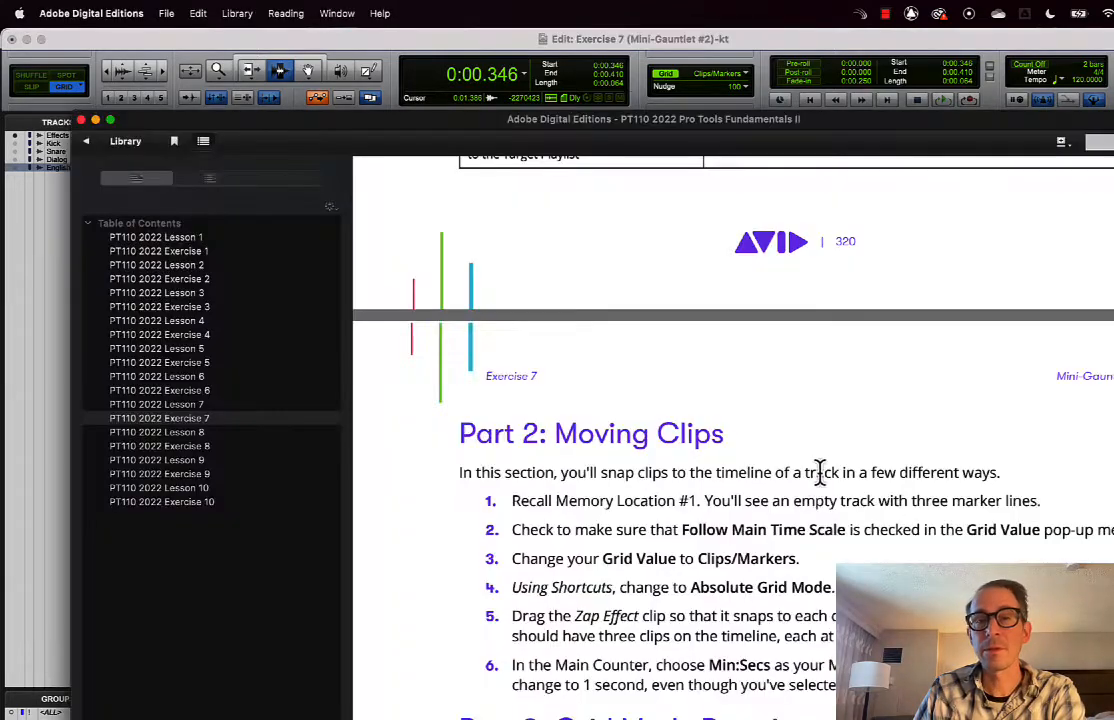
{"action": "scroll", "coordinate": [818, 480], "scroll_direction": "down", "scroll_amount": 5}
{"action": "scroll", "coordinate": [813, 510], "scroll_direction": "down", "scroll_amount": 3}
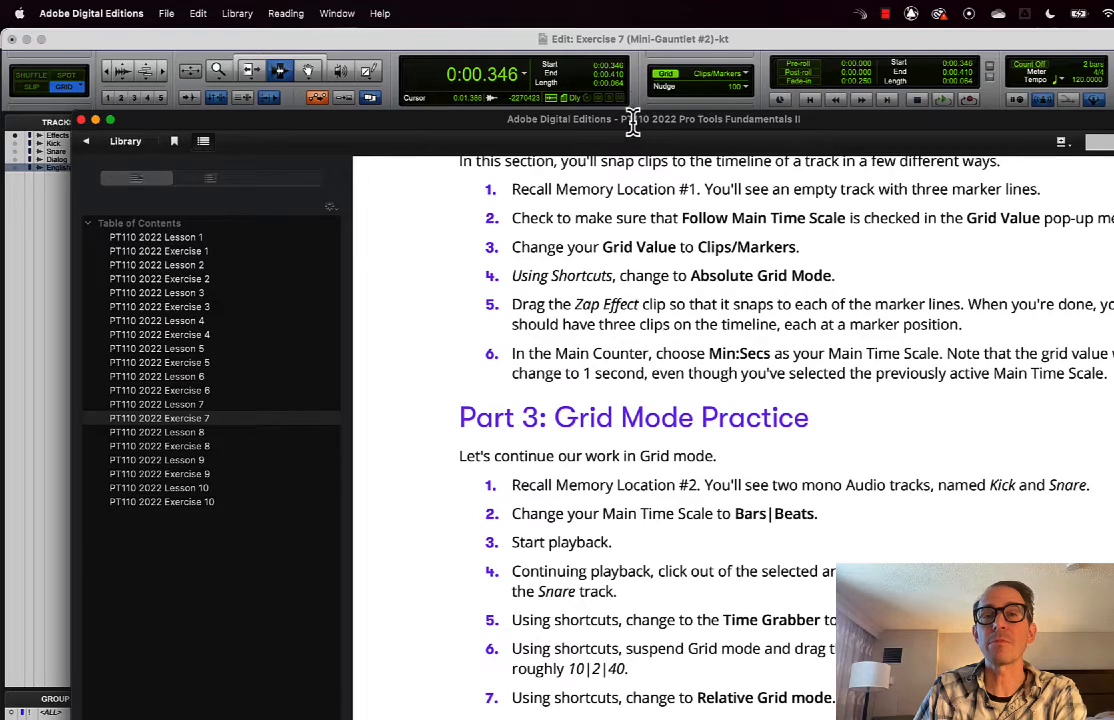
{"action": "left_click_drag", "start_coordinate": [633, 121], "coordinate": [603, 303]}
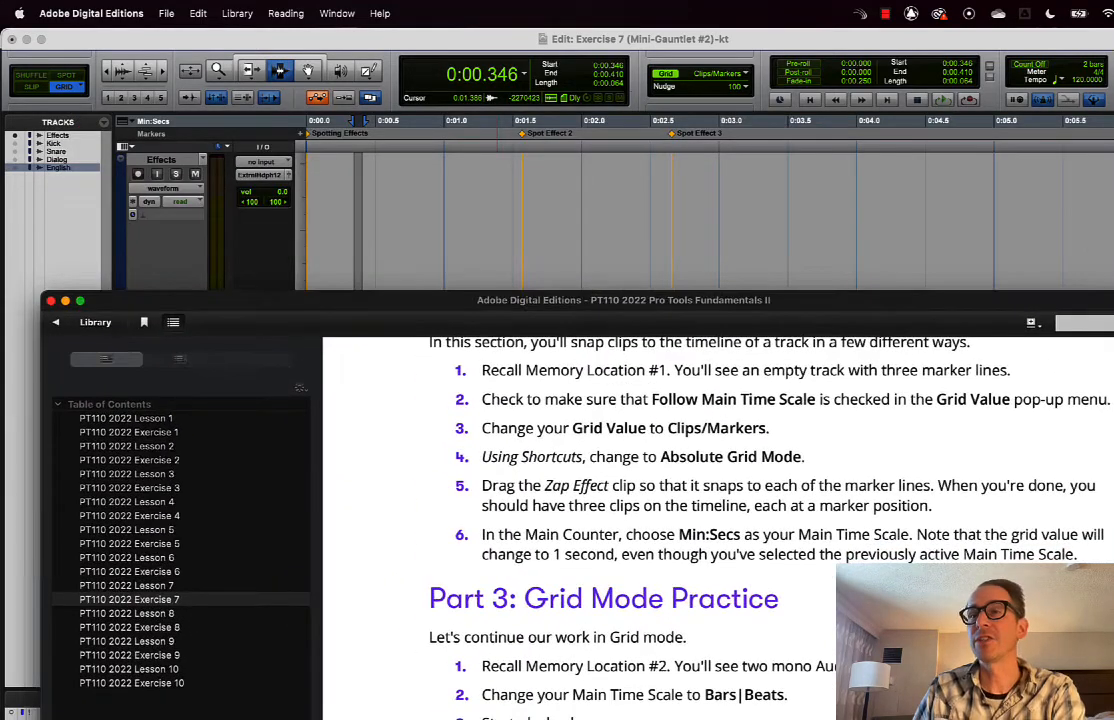
{"action": "key", "text": "super+Tab"}
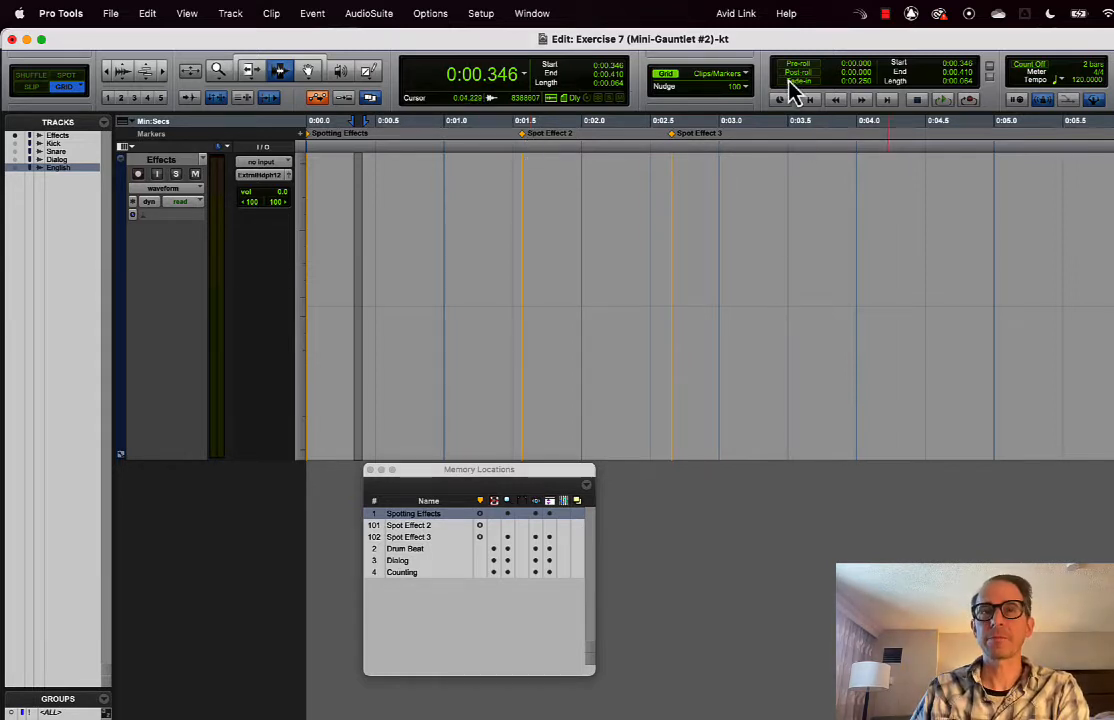
{"action": "left_click", "coordinate": [749, 74]}
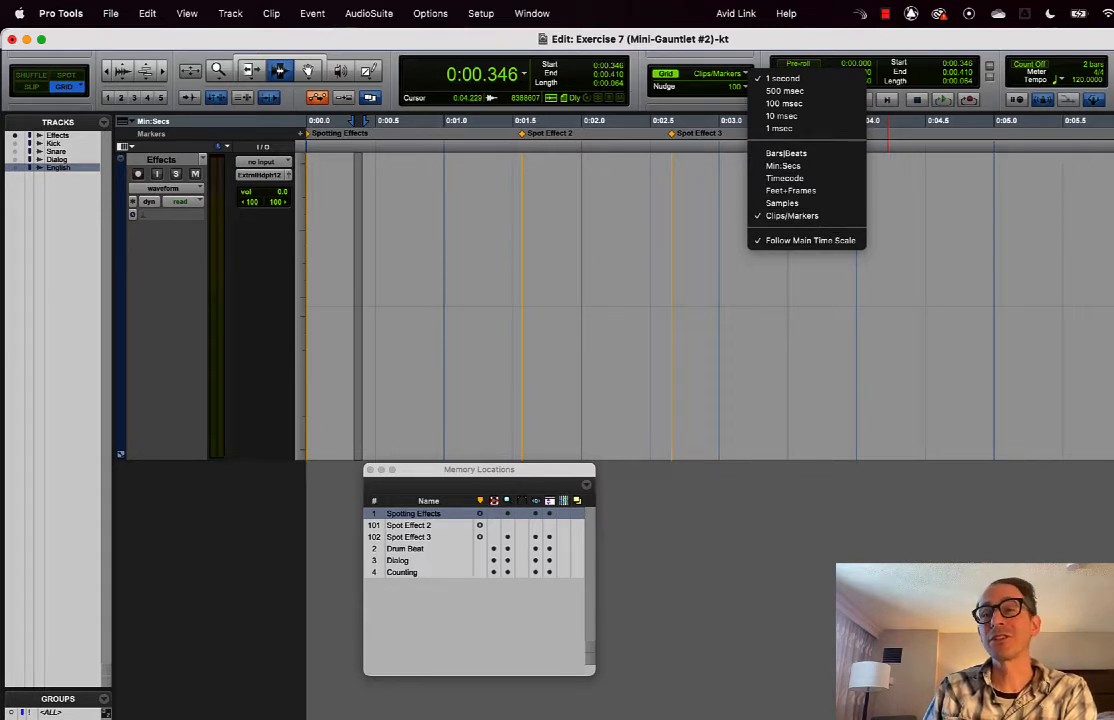
{"action": "key", "text": "Escape"}
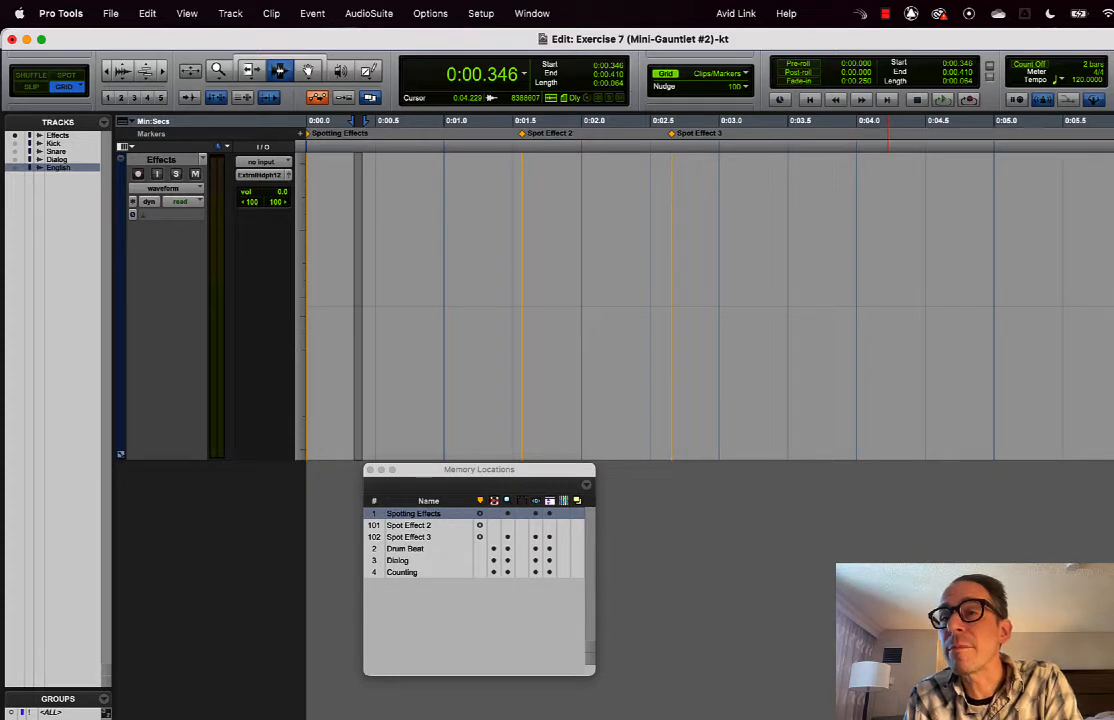
Place the Zap Effect clip on the Effects track three times, snapped to the Spotting Effects, Spot Effect 2 and Spot Effect 3 markers
{"action": "mouse_move", "coordinate": [1113, 194]}
{"action": "left_mouse_down"}
{"action": "mouse_move", "coordinate": [518, 195]}
{"action": "mouse_move", "coordinate": [679, 209]}
{"action": "mouse_move", "coordinate": [714, 127]}
{"action": "mouse_move", "coordinate": [715, 92]}
{"action": "mouse_move", "coordinate": [730, 85]}
{"action": "mouse_move", "coordinate": [704, 236]}
{"action": "mouse_move", "coordinate": [282, 251]}
{"action": "left_mouse_up"}
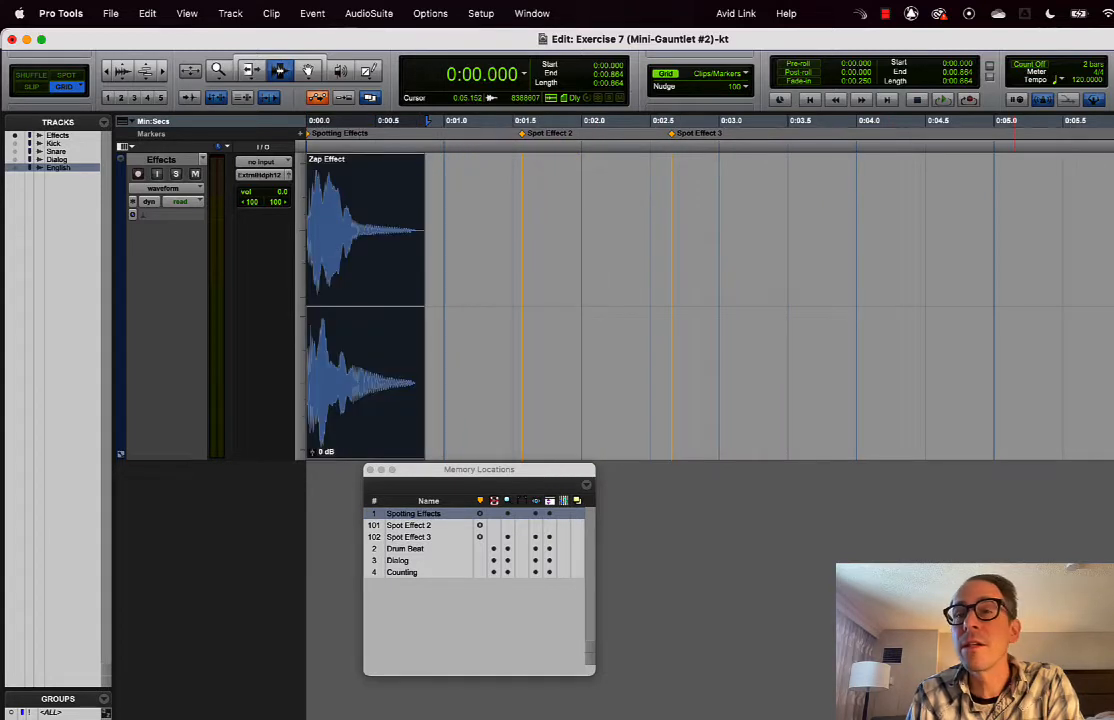
{"action": "left_click_drag", "start_coordinate": [1112, 186], "coordinate": [520, 211]}
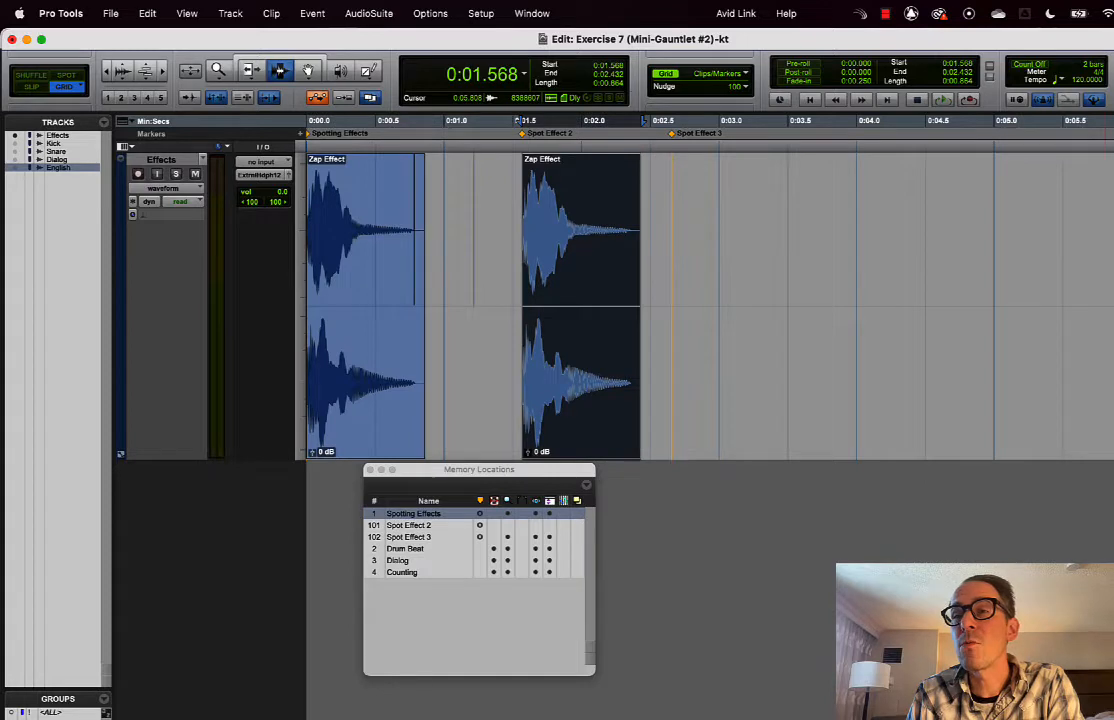
{"action": "left_click_drag", "start_coordinate": [1112, 205], "coordinate": [680, 245]}
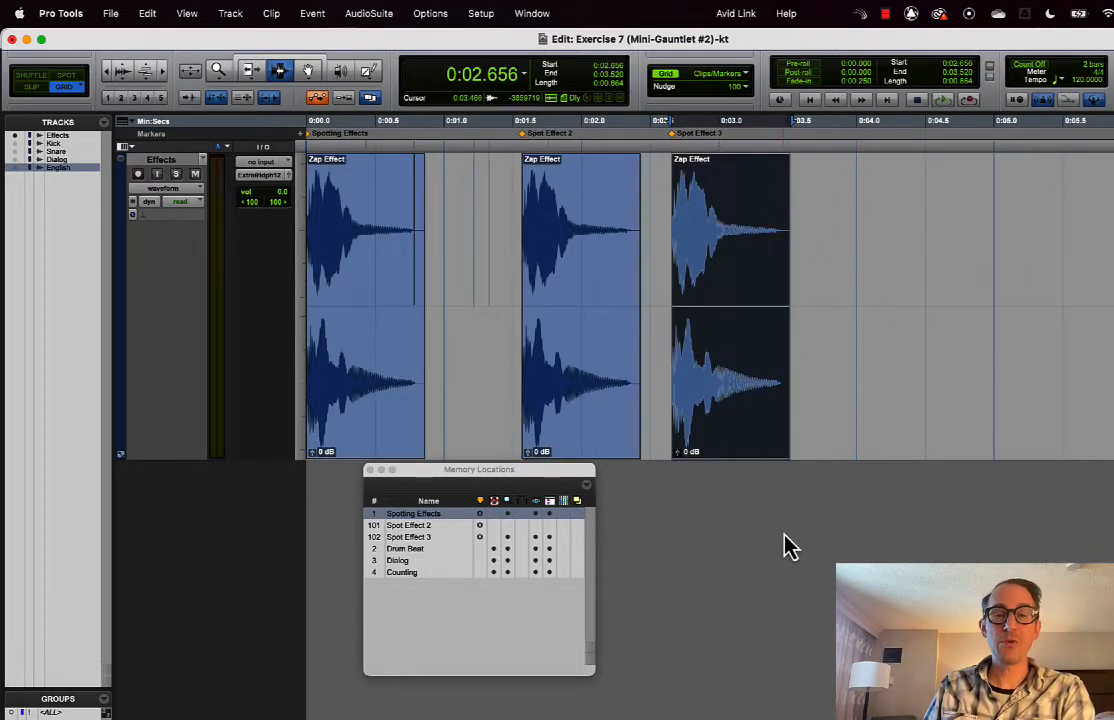
Check step 6 of Part 2 in the guide, then choose Min:Secs as the Main Time Scale in the Pro Tools main counter
{"action": "key", "text": "super+Tab"}
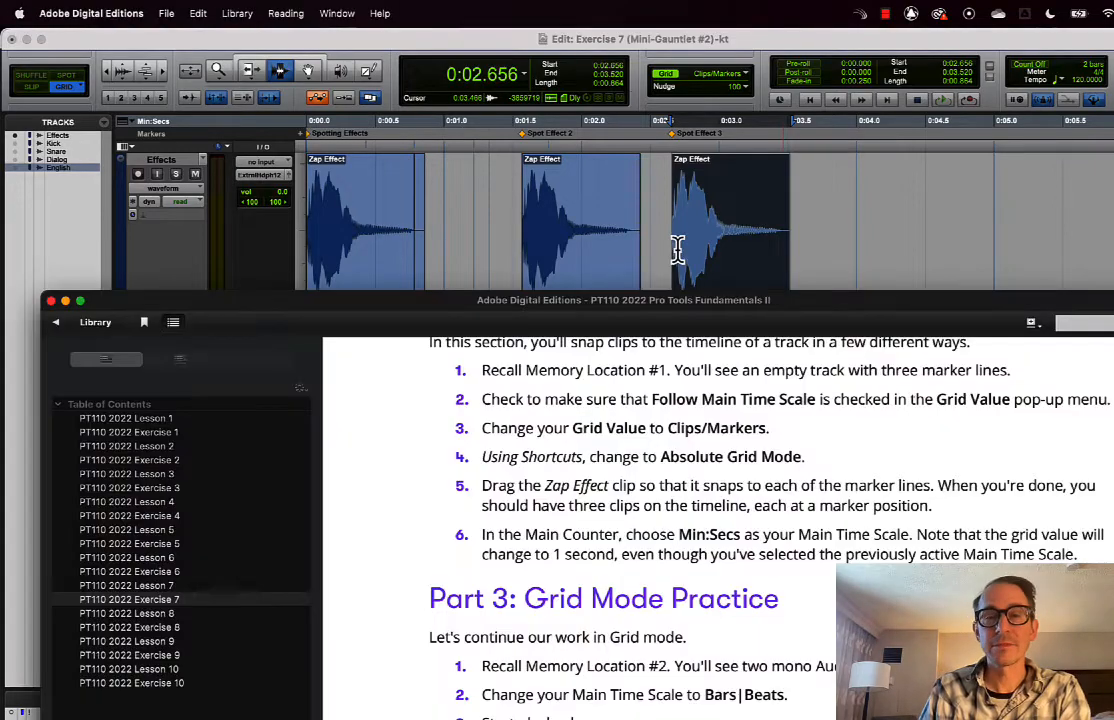
{"action": "scroll", "coordinate": [890, 555], "scroll_direction": "down", "scroll_amount": 2}
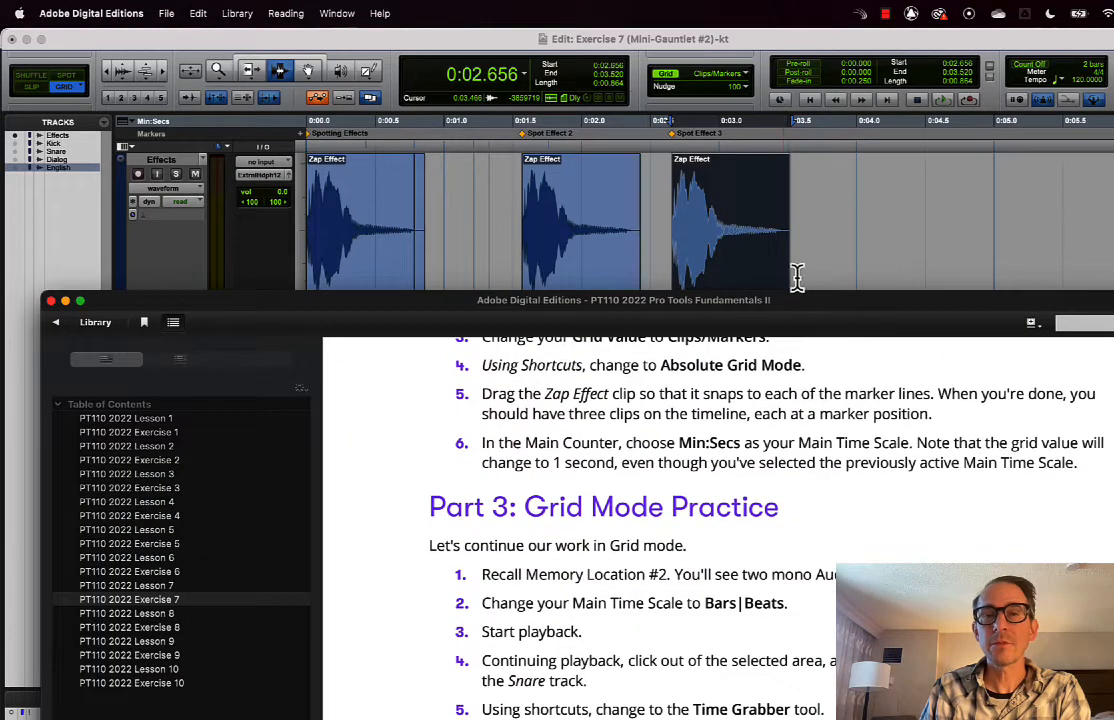
{"action": "left_click_drag", "start_coordinate": [801, 301], "coordinate": [795, 74]}
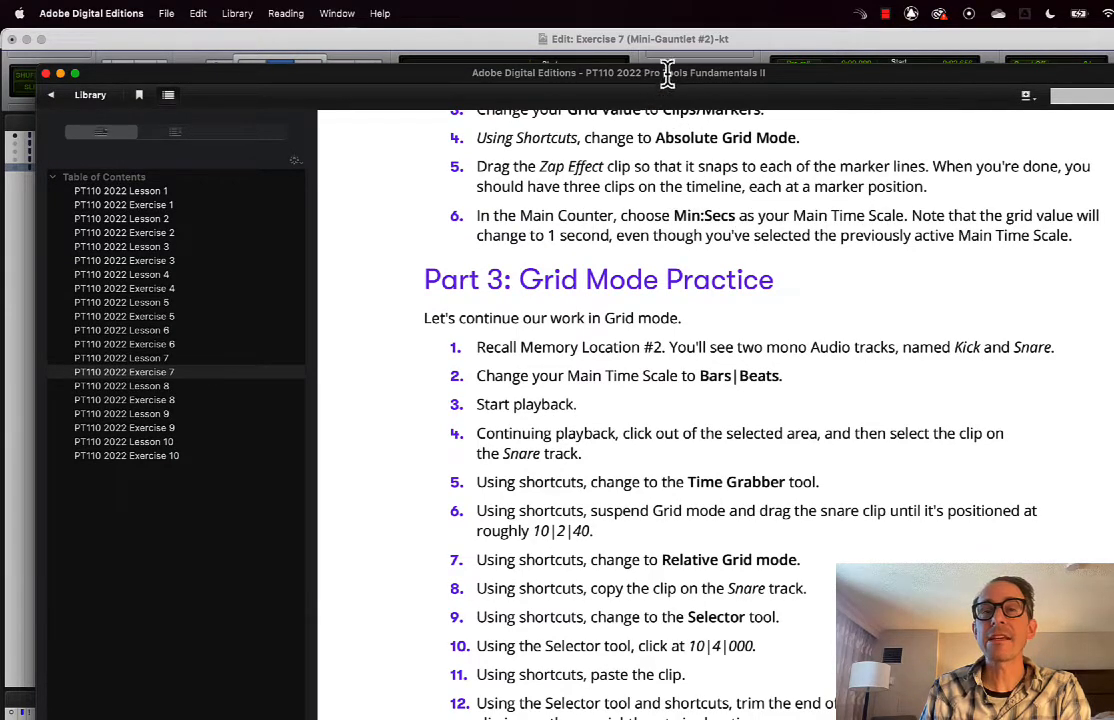
{"action": "left_click_drag", "start_coordinate": [667, 75], "coordinate": [654, 142]}
{"action": "left_click", "coordinate": [515, 52]}
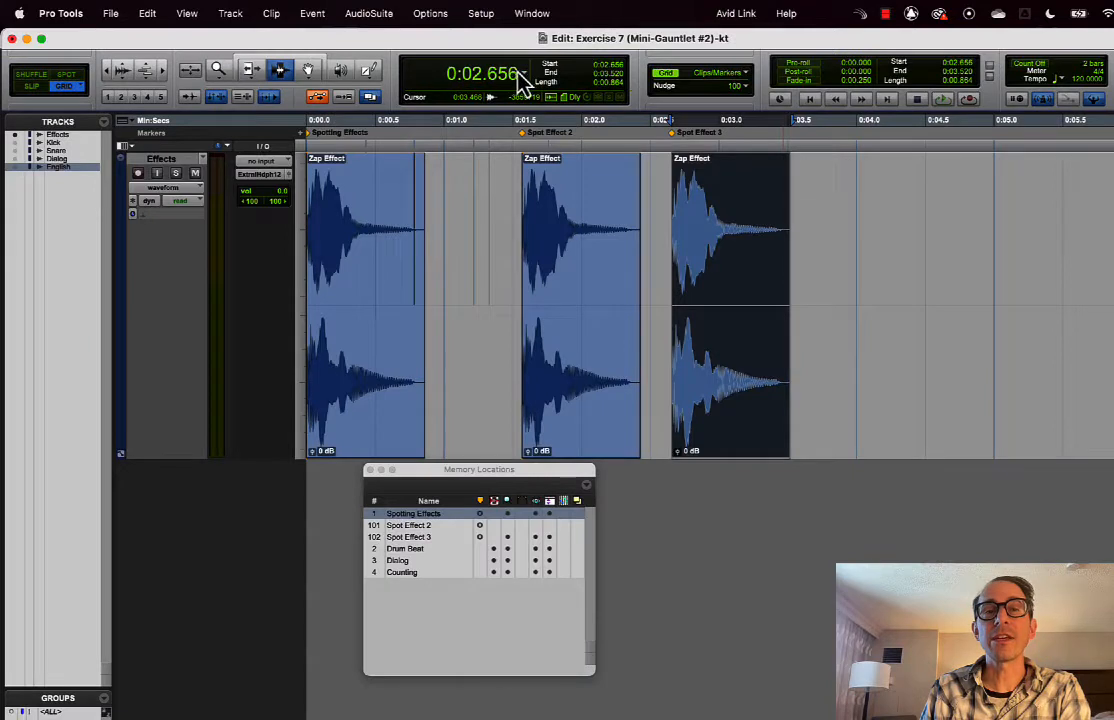
{"action": "left_click", "coordinate": [529, 78]}
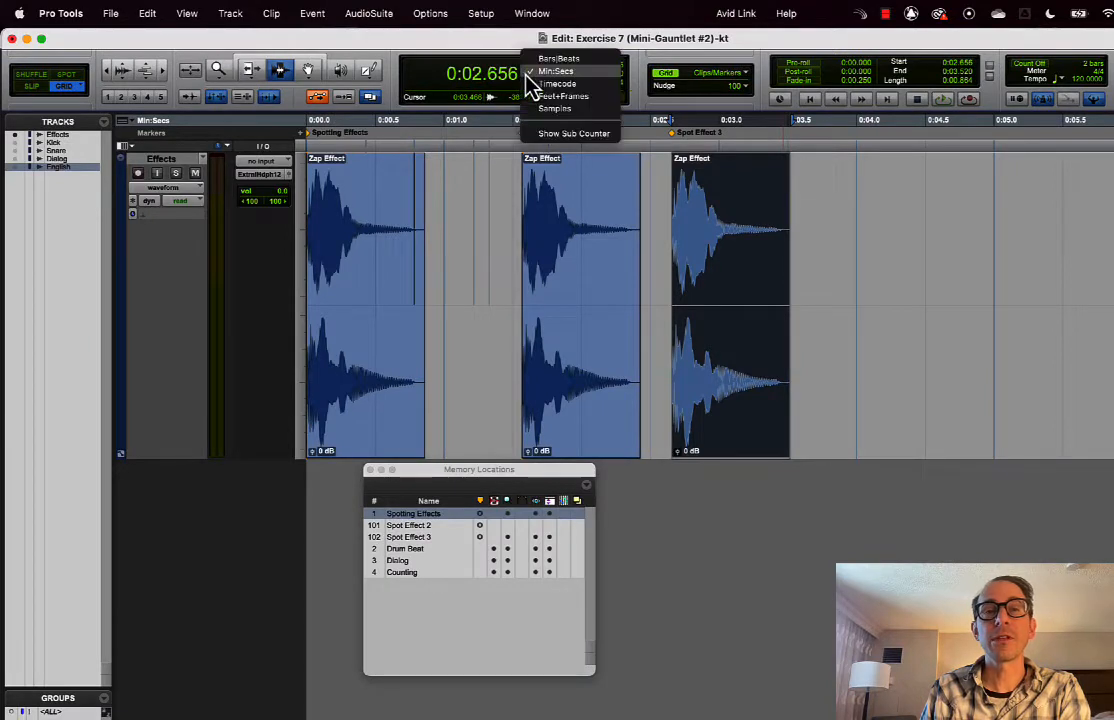
{"action": "left_click", "coordinate": [582, 74]}
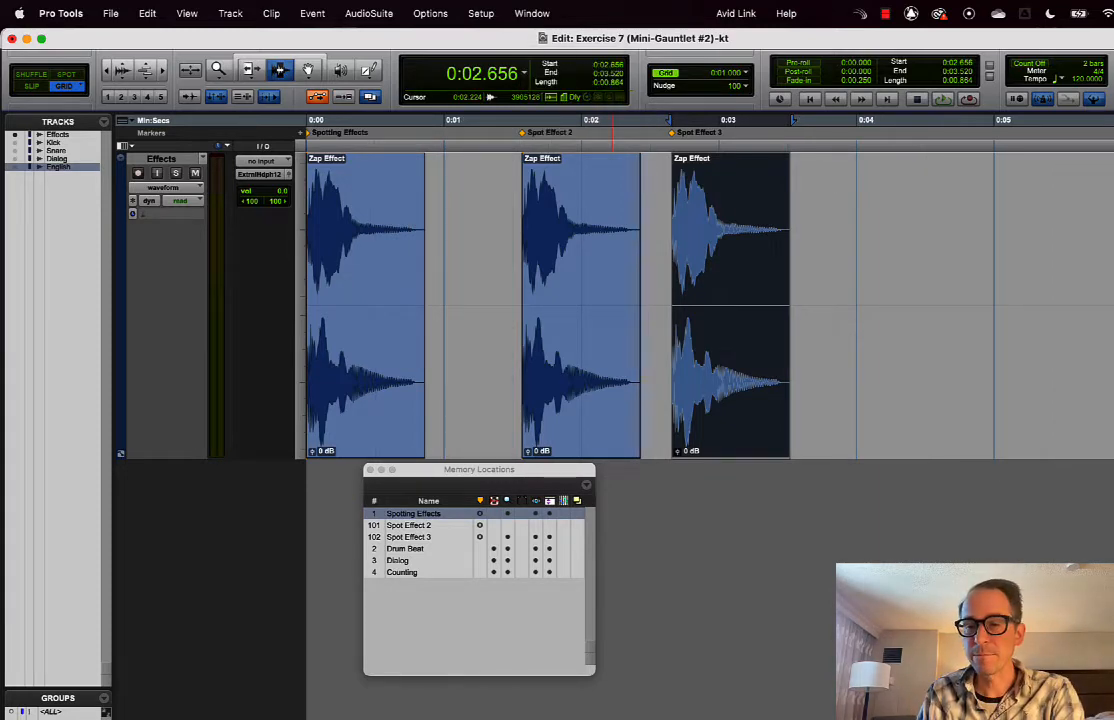
Read the start of Part 3 in the guide, return to Pro Tools, and check the Main Time Scale options
{"action": "key", "text": "super+Tab"}
{"action": "scroll", "coordinate": [872, 358], "scroll_direction": "down", "scroll_amount": 1}
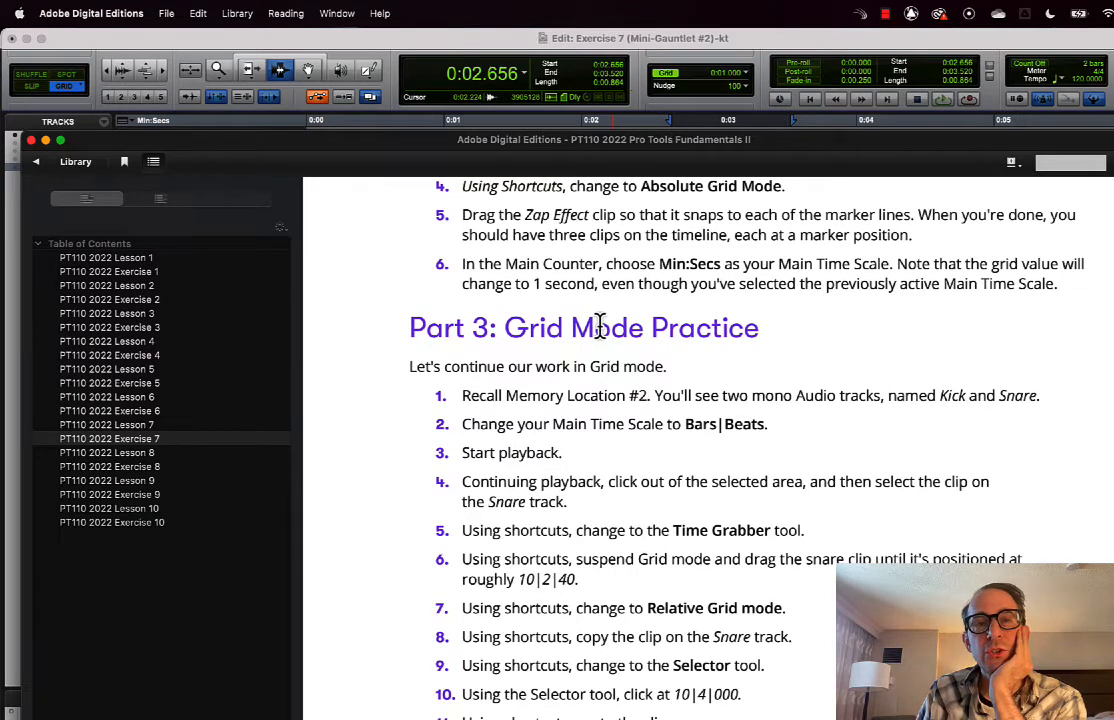
{"action": "left_click", "coordinate": [745, 80]}
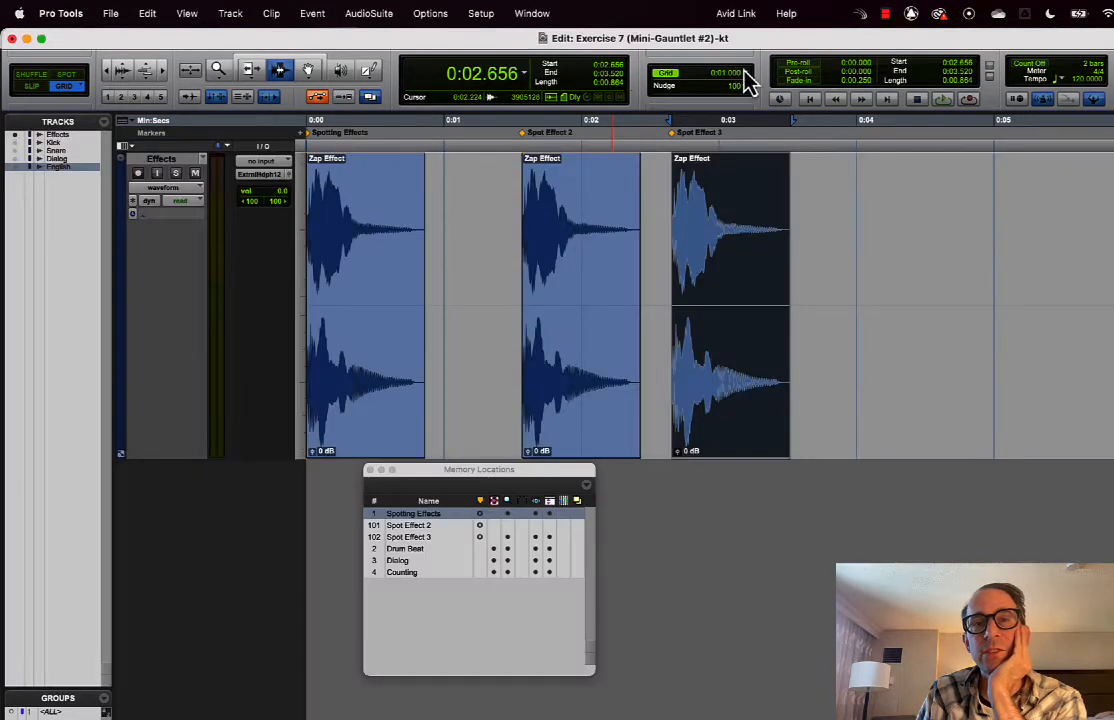
{"action": "left_click", "coordinate": [525, 74]}
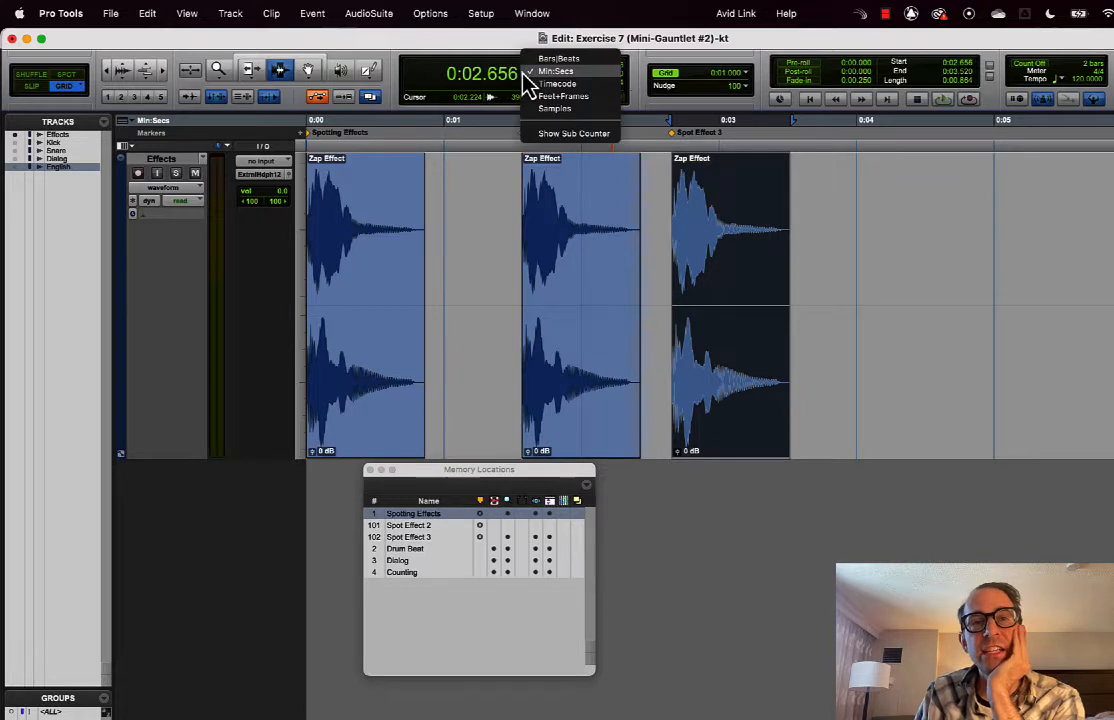
{"action": "left_click", "coordinate": [734, 64]}
Set the Grid value to Clips/Markers, then reselect Min:Secs as the Main Time Scale and check the Grid value options
{"action": "left_click", "coordinate": [747, 73]}
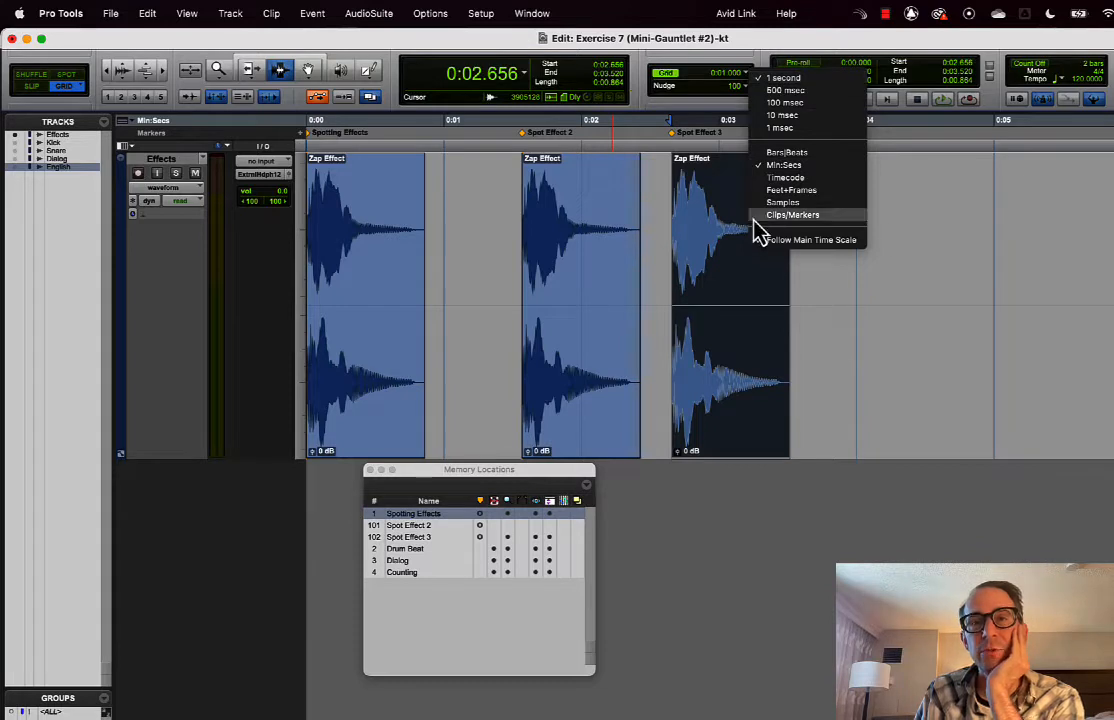
{"action": "left_click", "coordinate": [840, 217]}
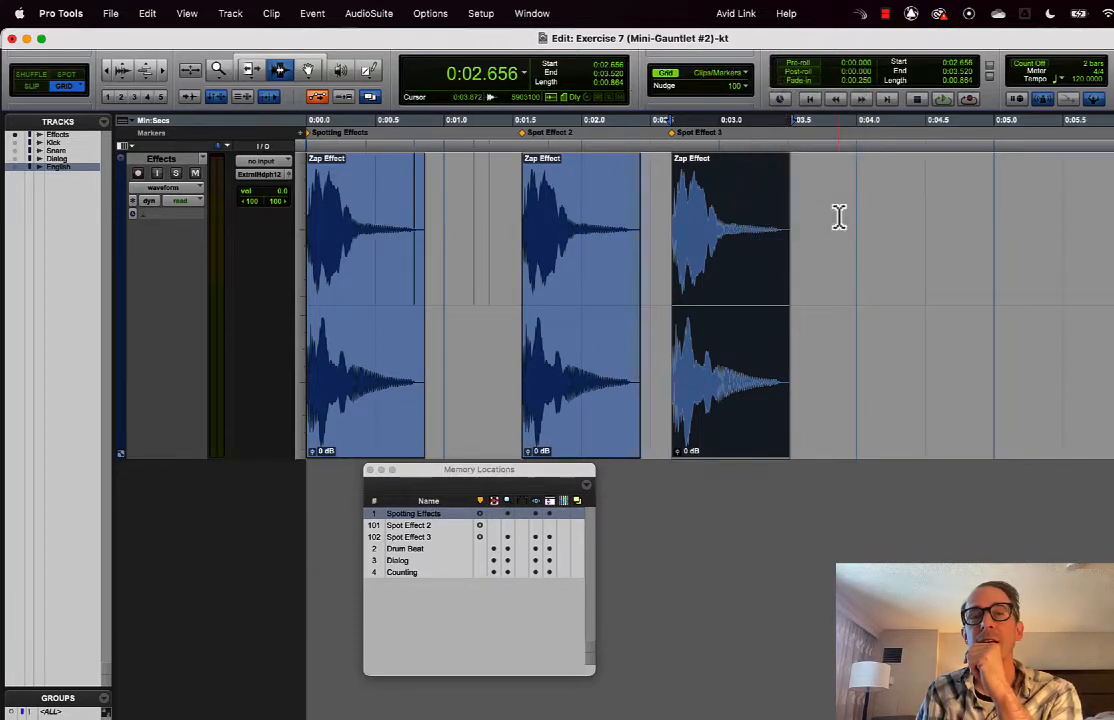
{"action": "left_click", "coordinate": [523, 74]}
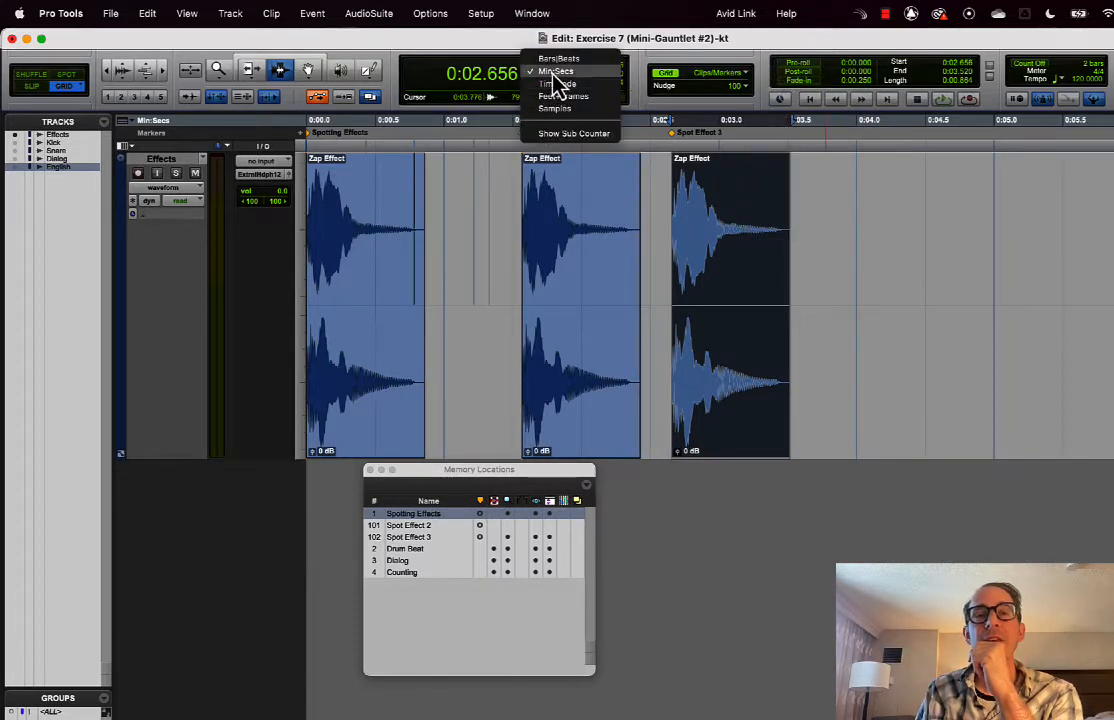
{"action": "left_click", "coordinate": [569, 73]}
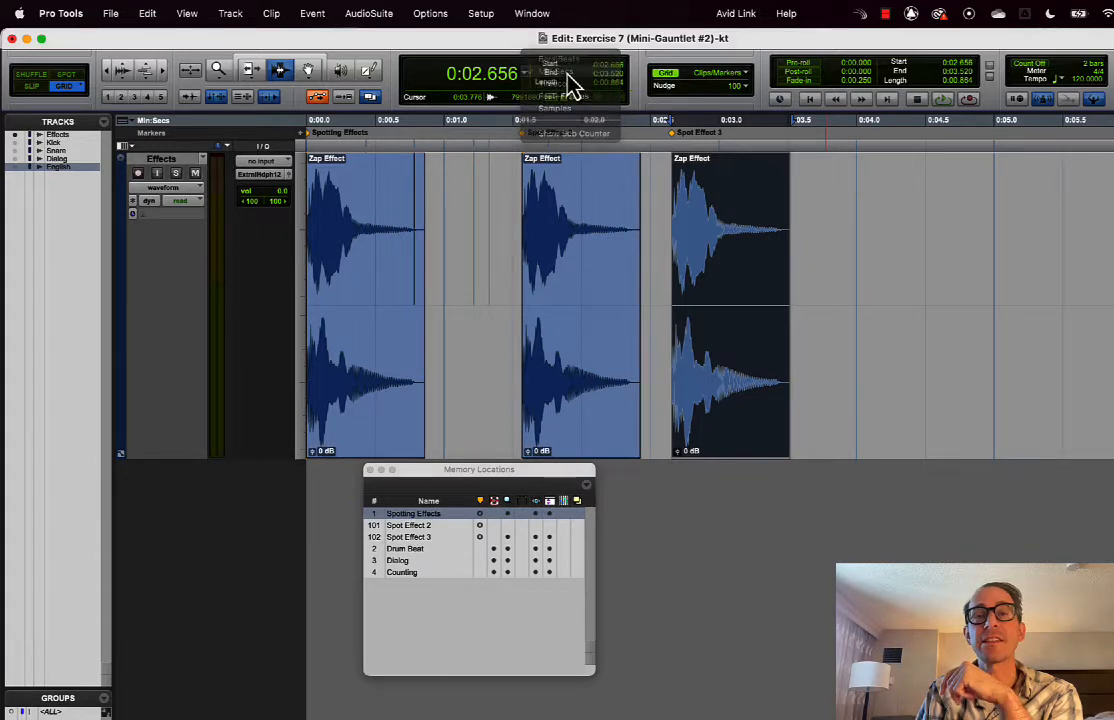
{"action": "left_click", "coordinate": [742, 75]}
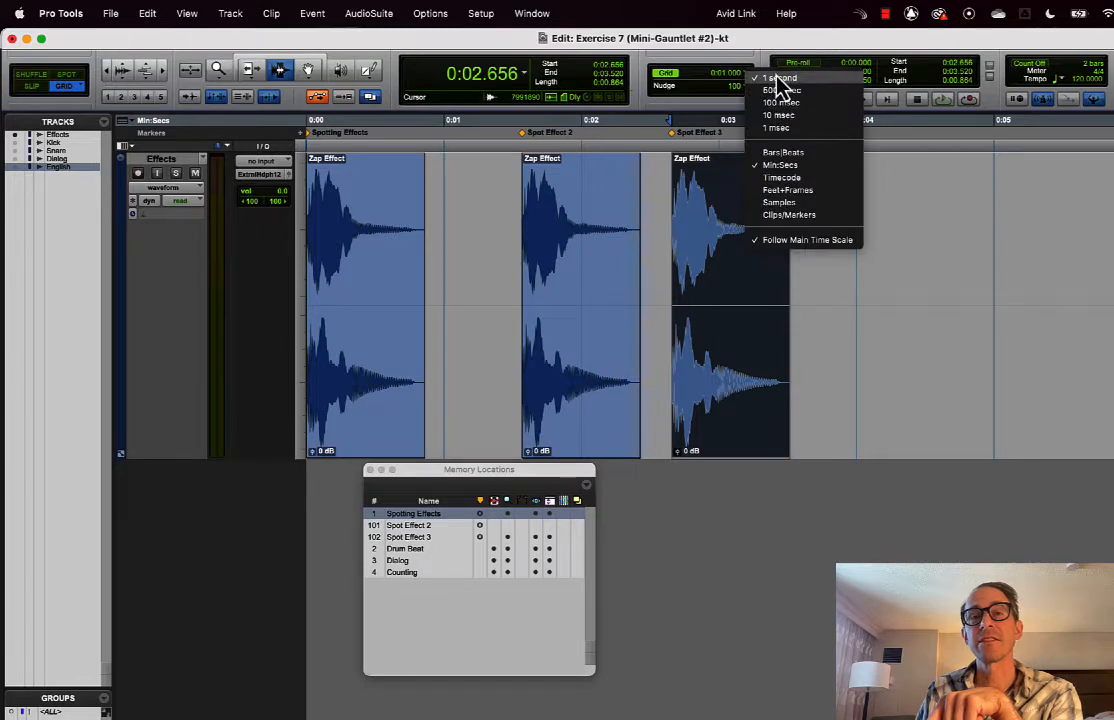
{"action": "left_click", "coordinate": [979, 320]}
Read the Part 3 Grid Mode Practice instructions in the guide, then return to the Pro Tools Edit window
{"action": "key", "text": "super+Tab"}
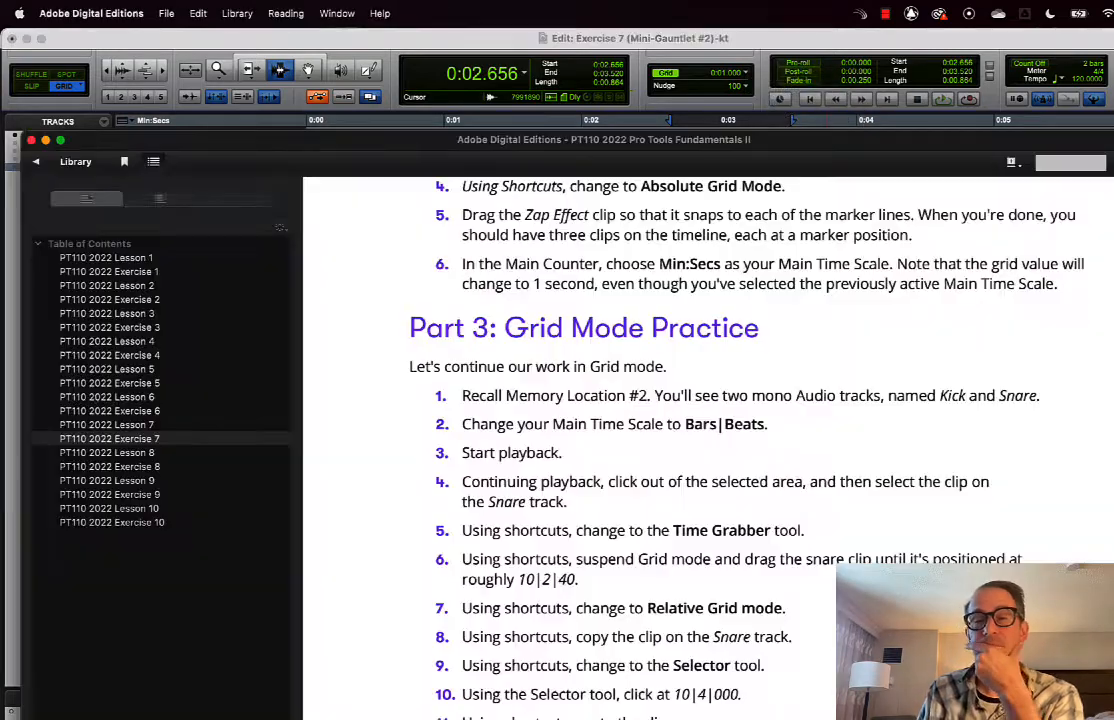
{"action": "scroll", "coordinate": [810, 418], "scroll_direction": "down", "scroll_amount": 3}
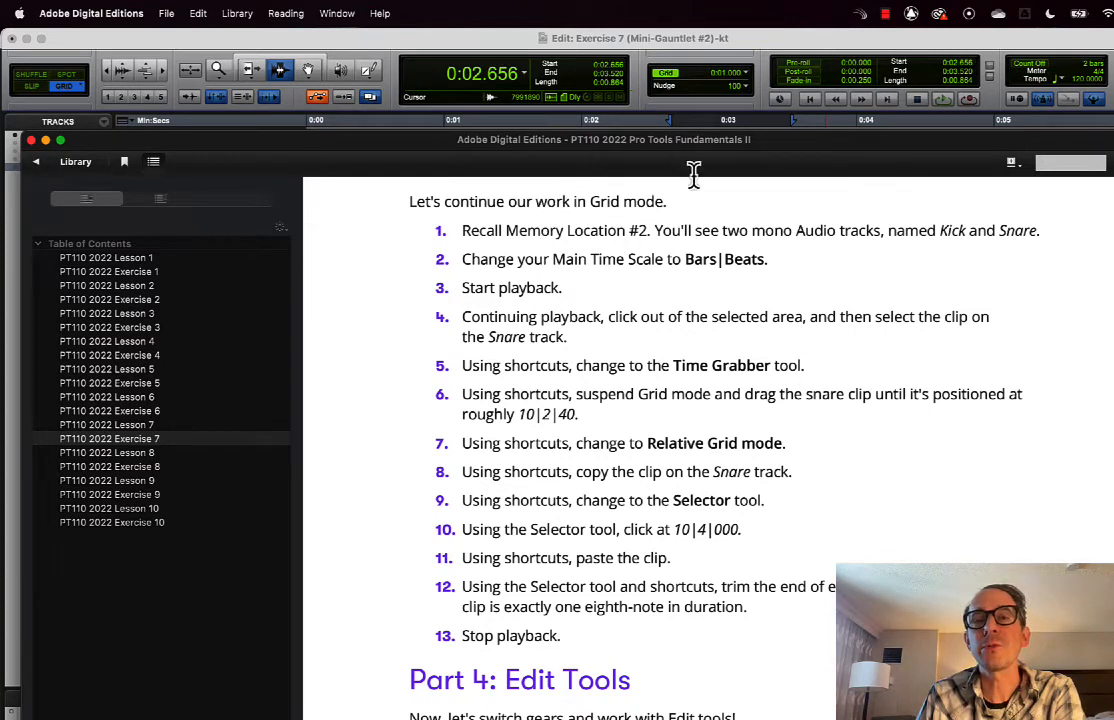
{"action": "left_click", "coordinate": [672, 42]}
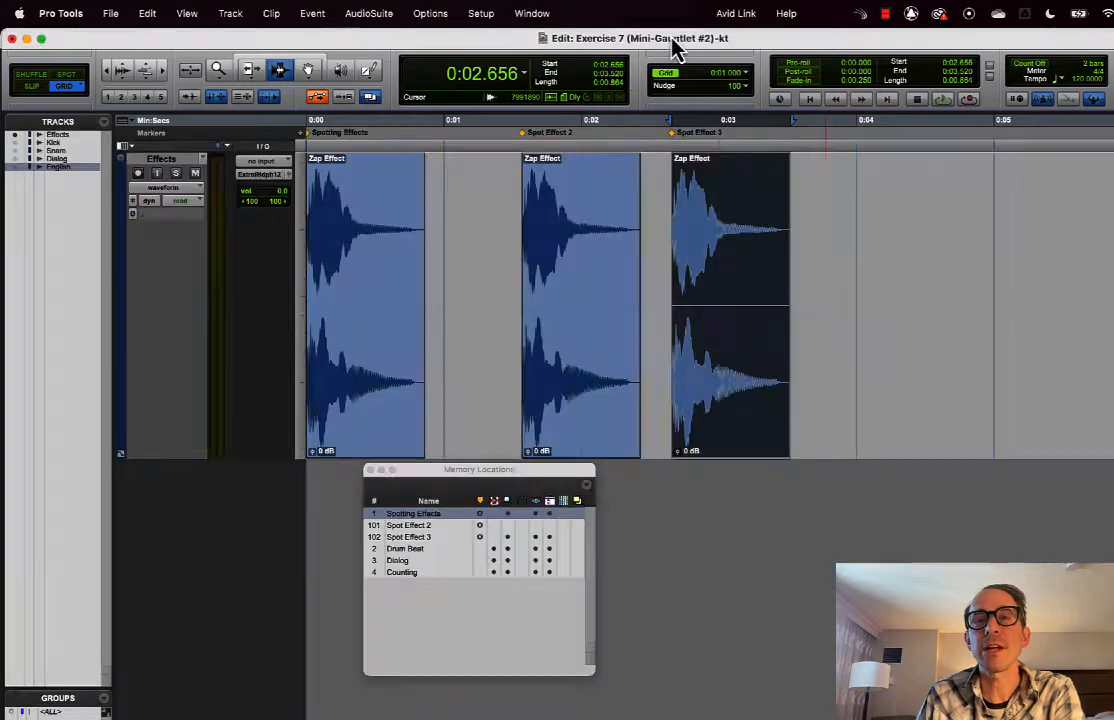
Recall memory location 2 (Drum Beat) from the reopened Memory Locations window and move that window below the Snare track
{"action": "left_click", "coordinate": [525, 13]}
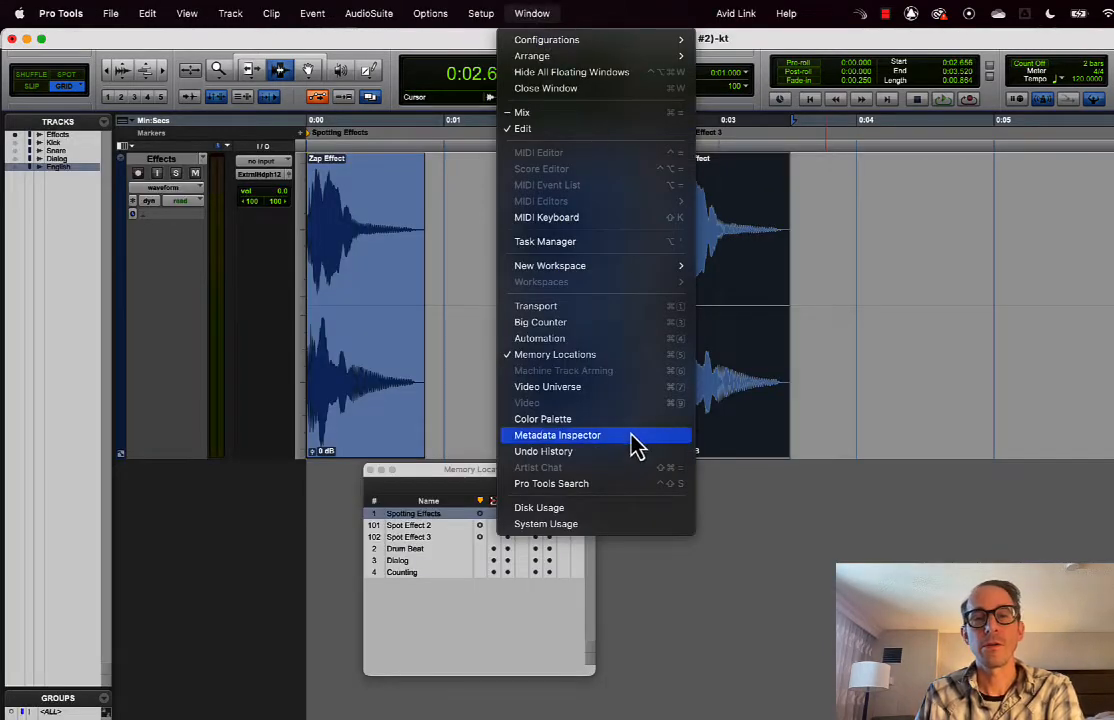
{"action": "left_click", "coordinate": [648, 356]}
{"action": "left_click", "coordinate": [545, 13]}
{"action": "left_click", "coordinate": [620, 356]}
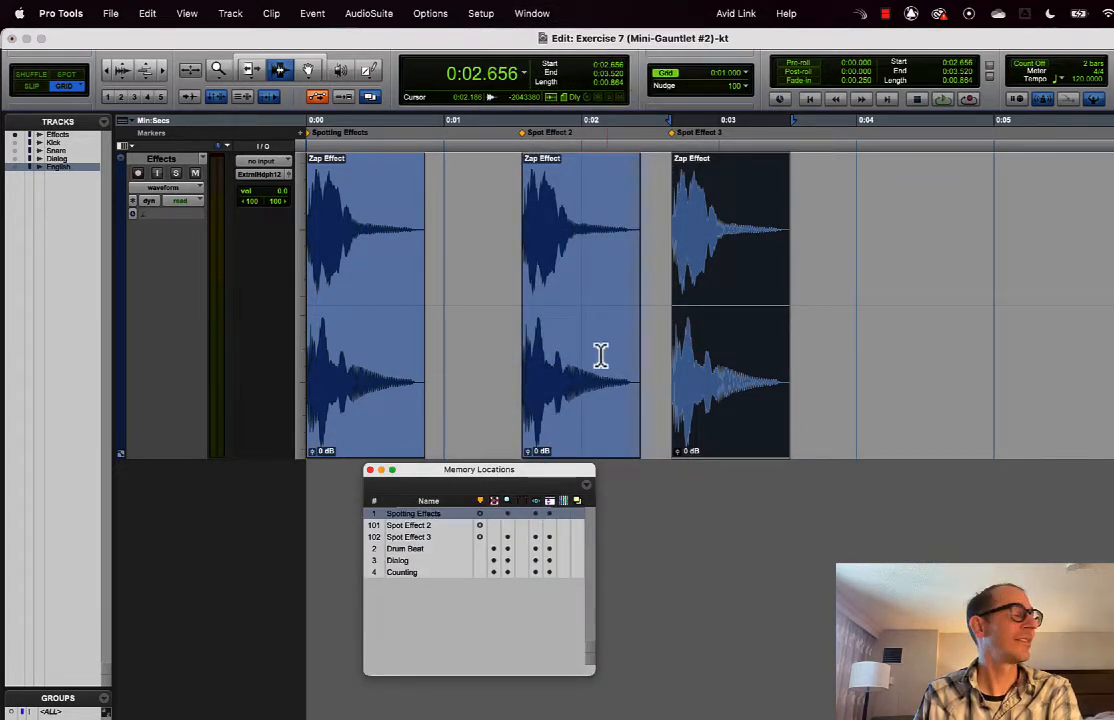
{"action": "left_click", "coordinate": [404, 549]}
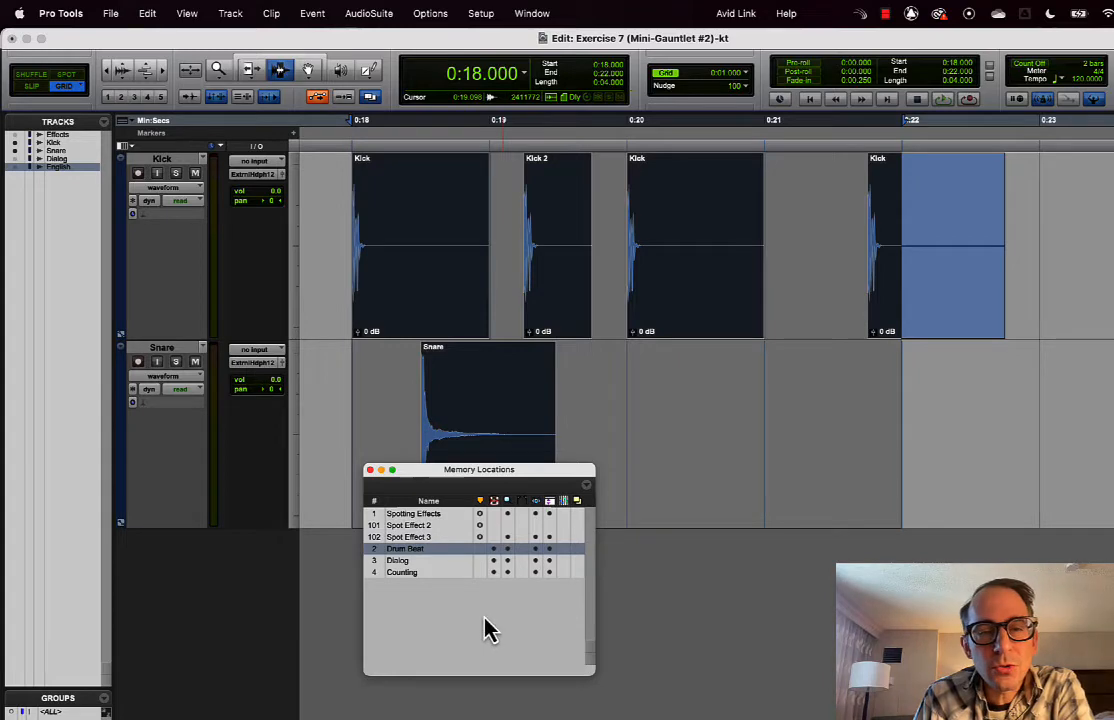
{"action": "left_click_drag", "start_coordinate": [428, 484], "coordinate": [240, 556]}
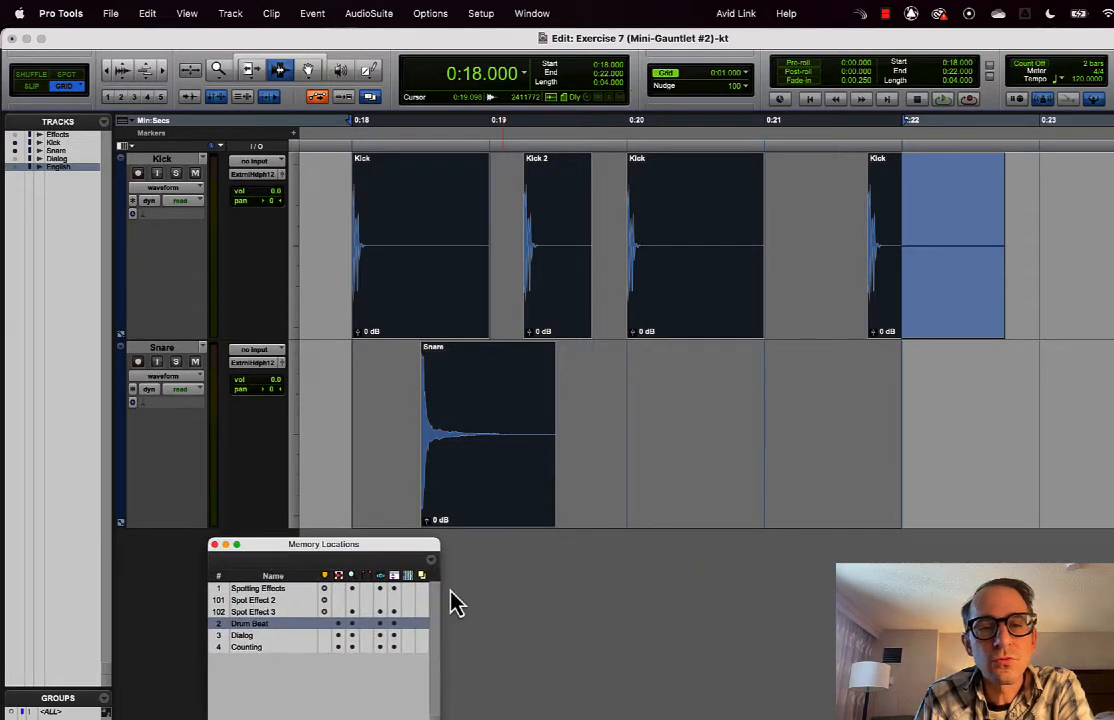
Check the guide, then set the Main Time Scale to Bars|Beats in Pro Tools and start playback
{"action": "key", "text": "super+Tab"}
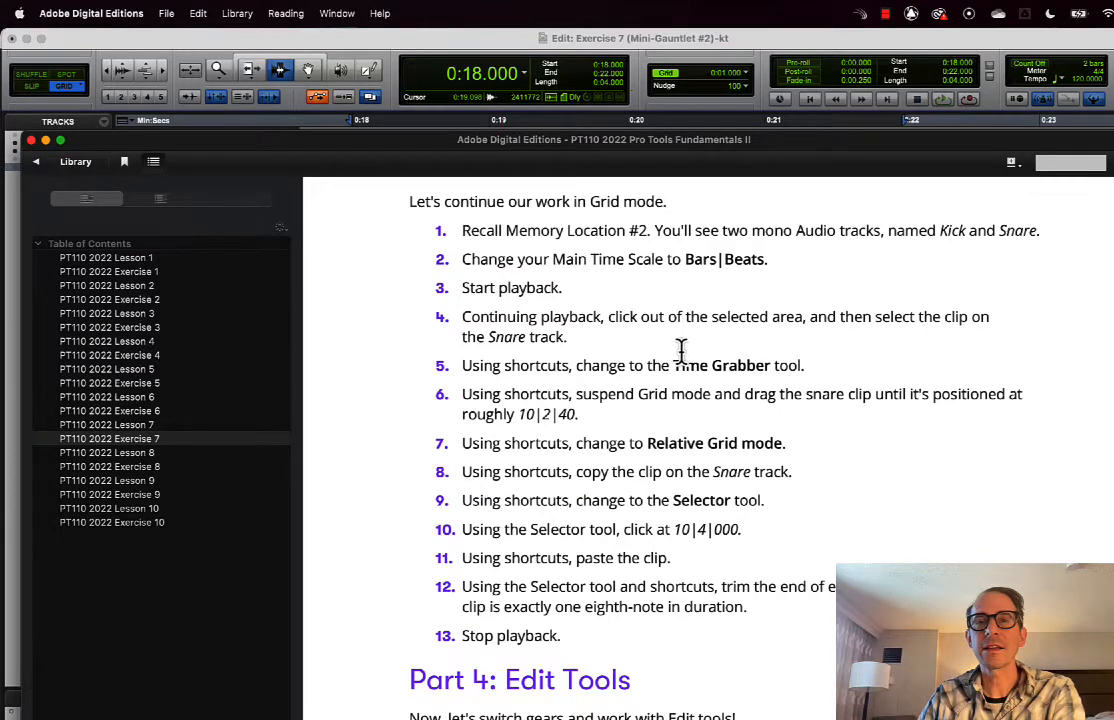
{"action": "left_click", "coordinate": [527, 70]}
{"action": "left_click", "coordinate": [526, 72]}
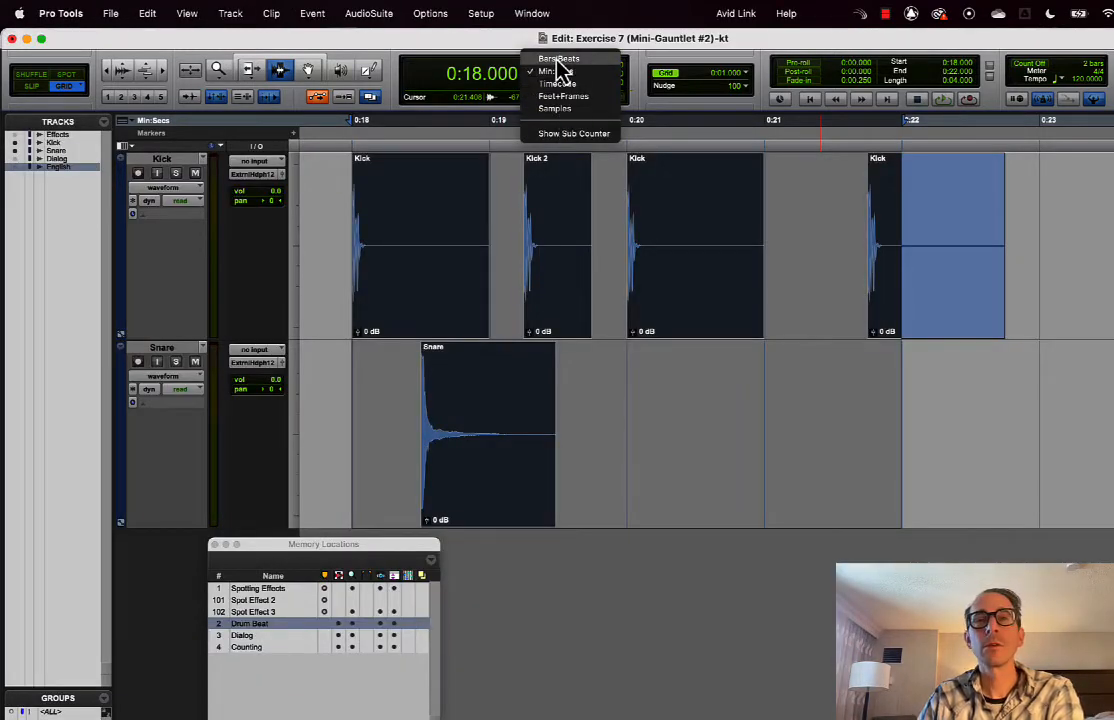
{"action": "left_click", "coordinate": [557, 59]}
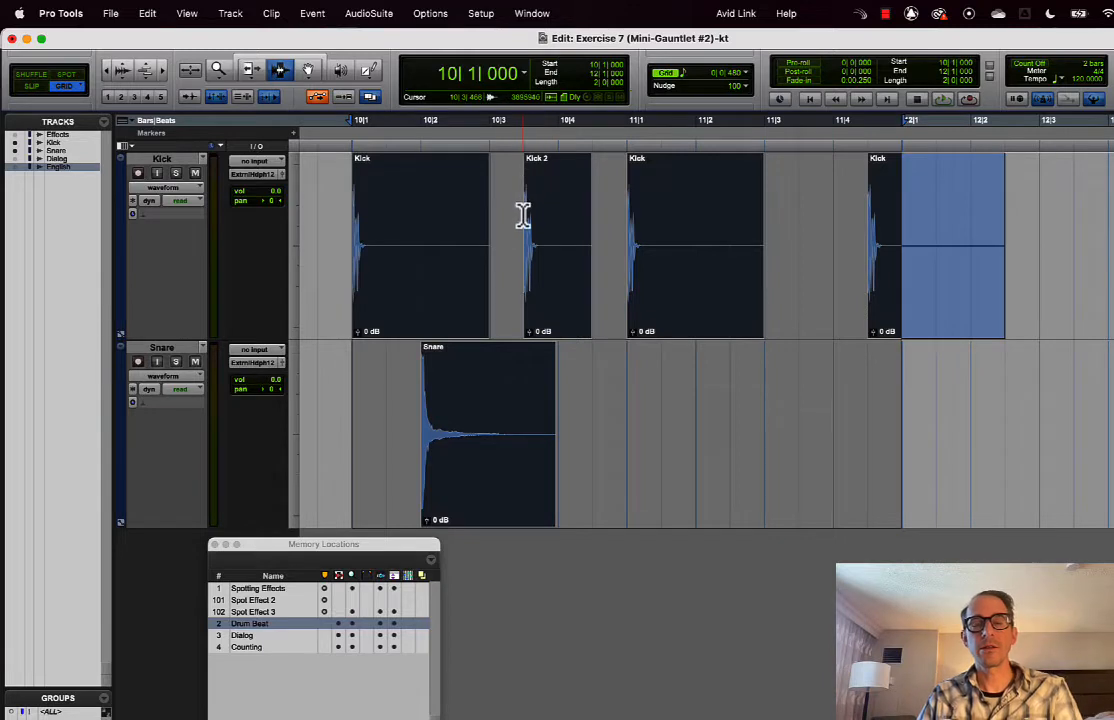
{"action": "key", "text": "space"}
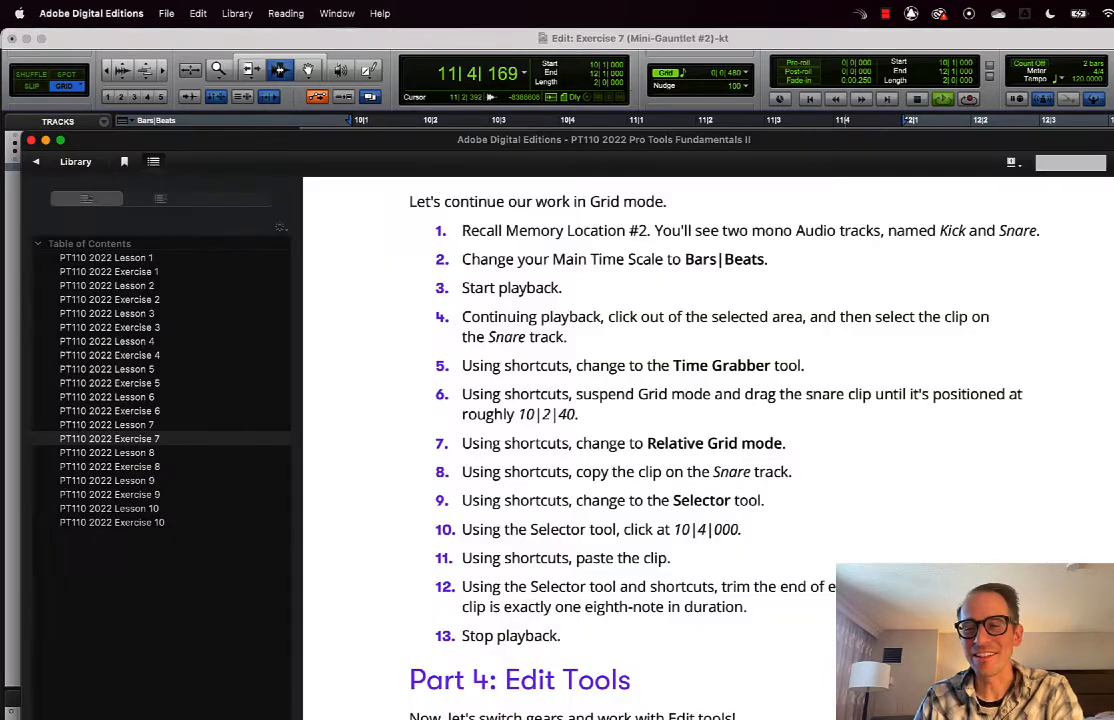
While playback continues, deselect the selected area by placing the cursor at 9|4|480, then select the Snare clip with the Grabber tool
{"action": "key", "text": "super+Tab"}
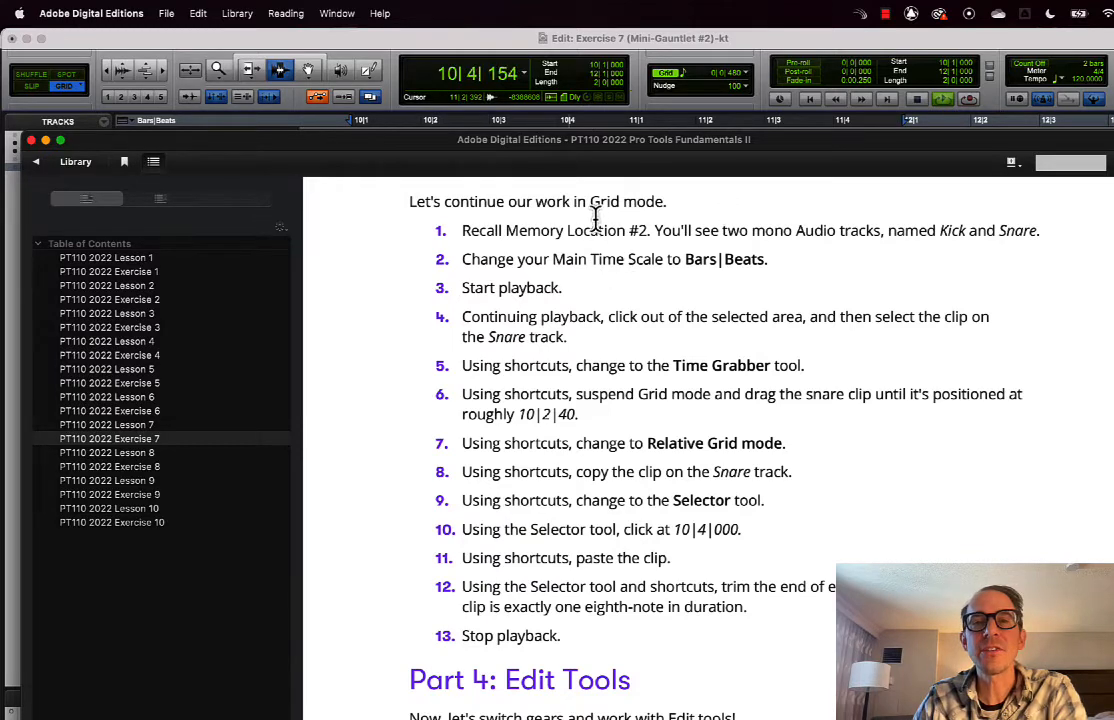
{"action": "left_click", "coordinate": [510, 50]}
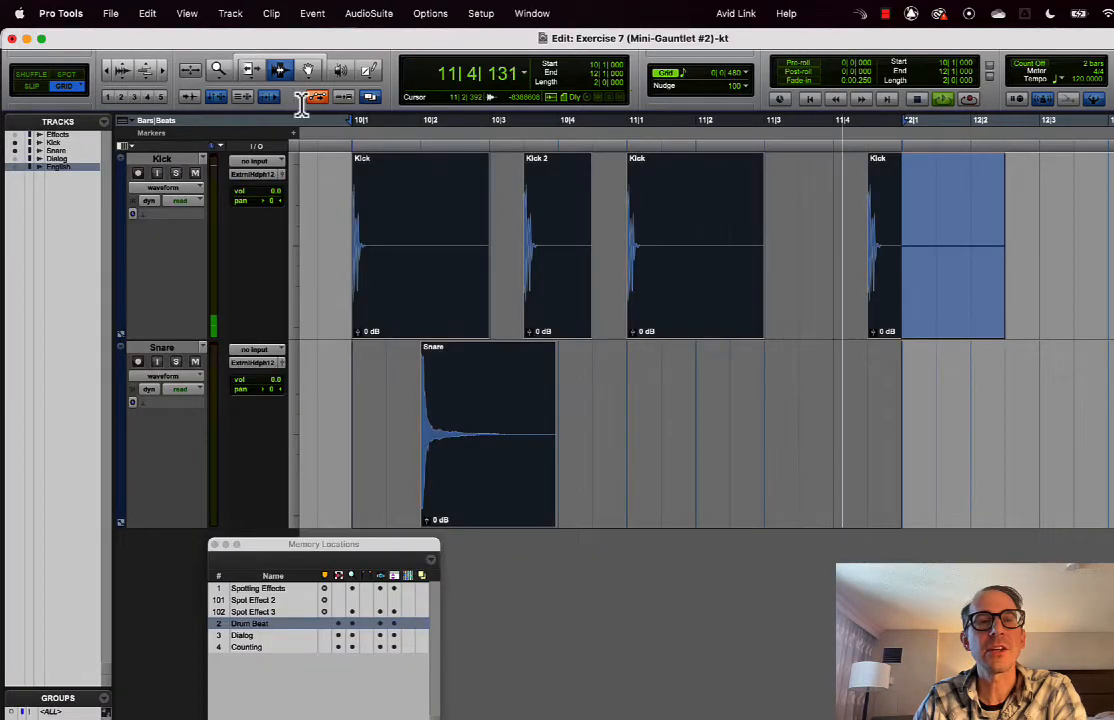
{"action": "key", "text": "super+a"}
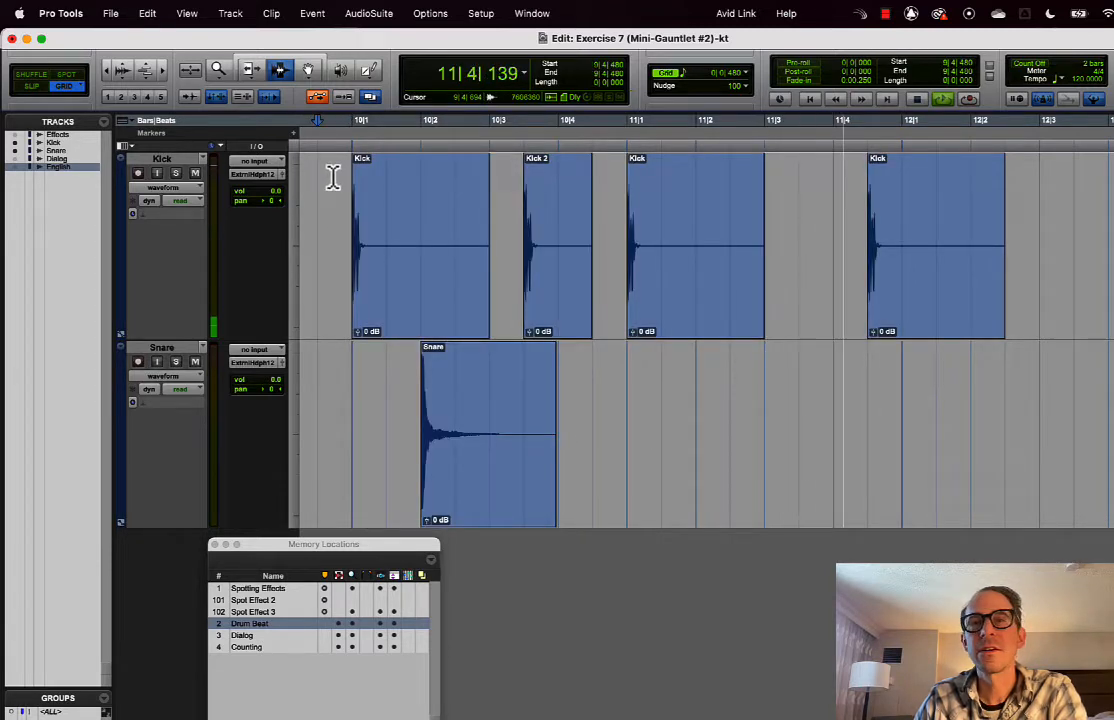
{"action": "left_click", "coordinate": [308, 72]}
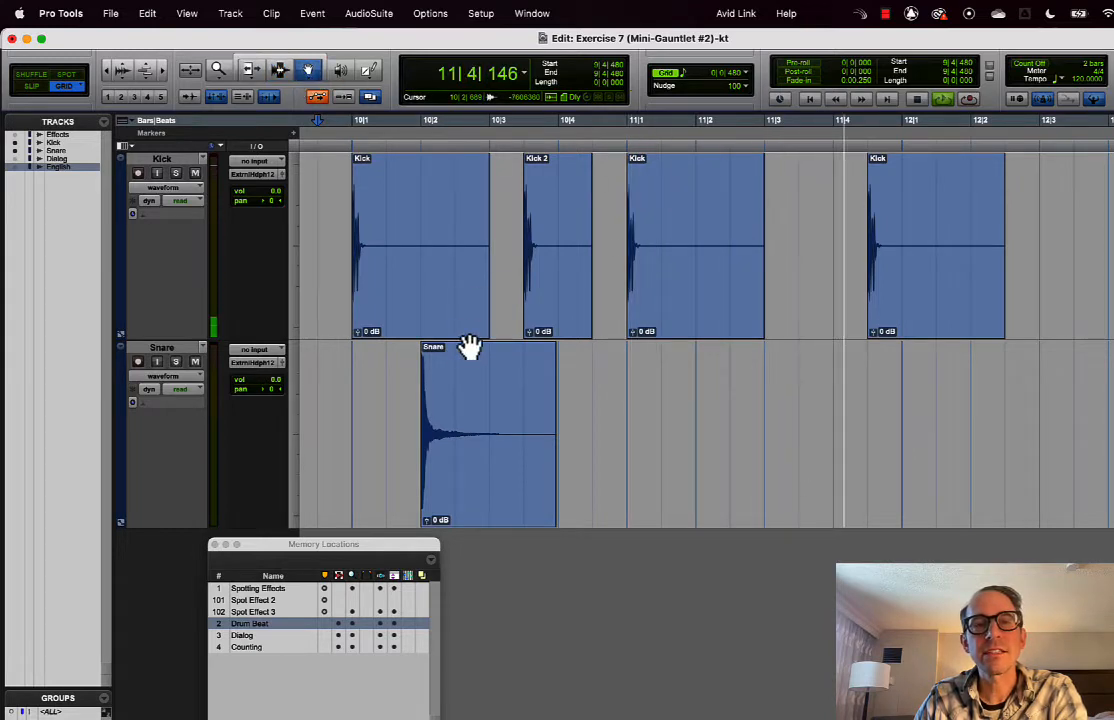
{"action": "left_click", "coordinate": [470, 399]}
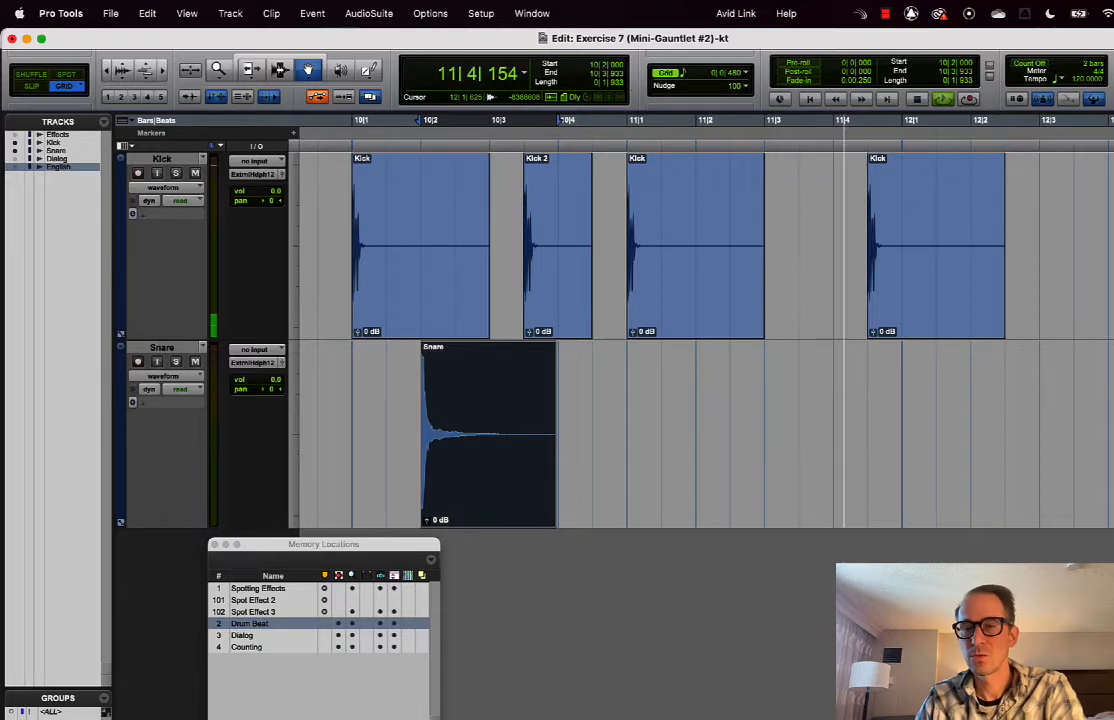
Check step 5 of Part 3 in the guide, then choose the Time mode for the Grabber tool in Pro Tools
{"action": "key", "text": "super+Tab"}
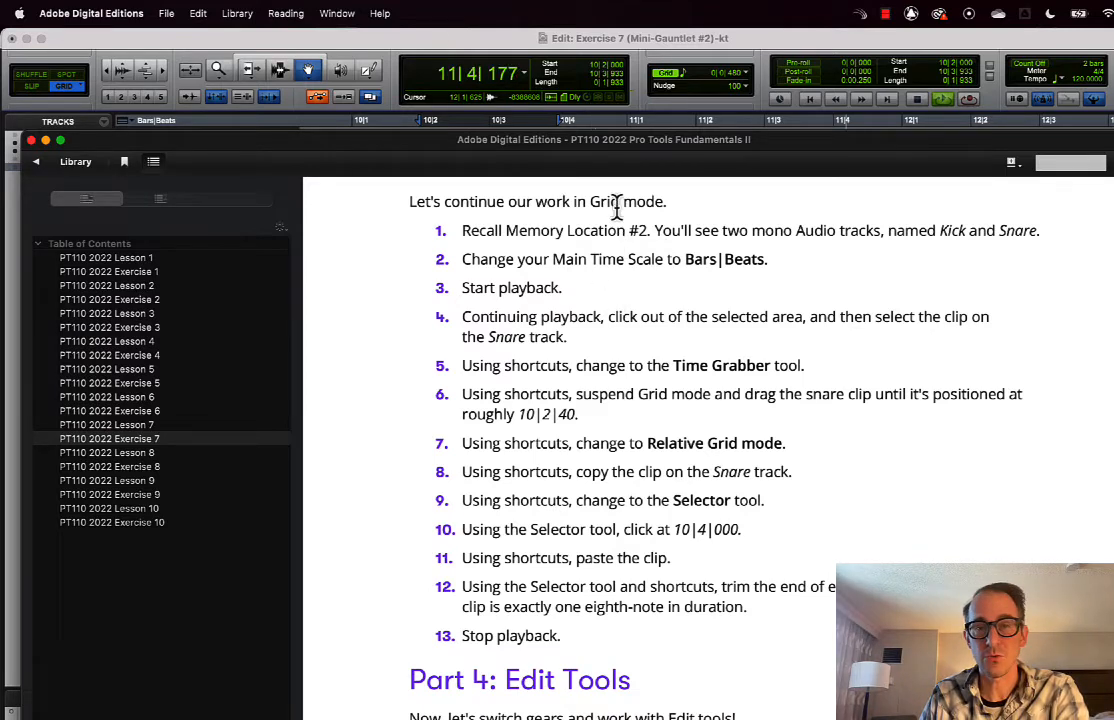
{"action": "left_click", "coordinate": [361, 46]}
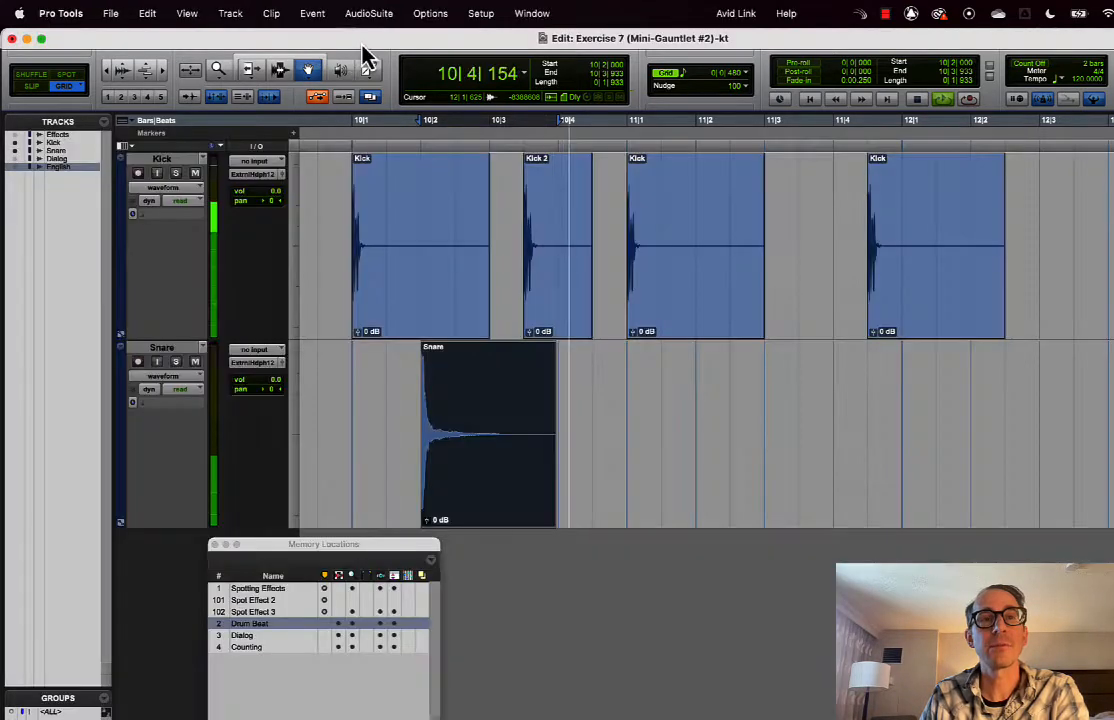
{"action": "left_click", "coordinate": [311, 78]}
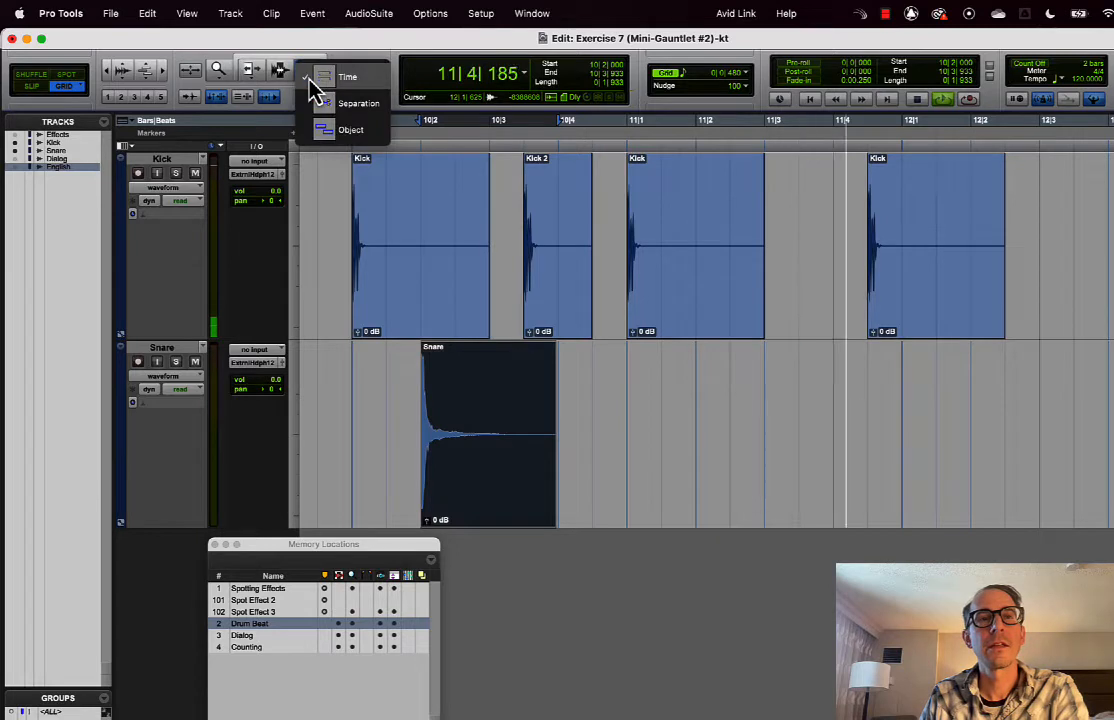
{"action": "left_click", "coordinate": [308, 78]}
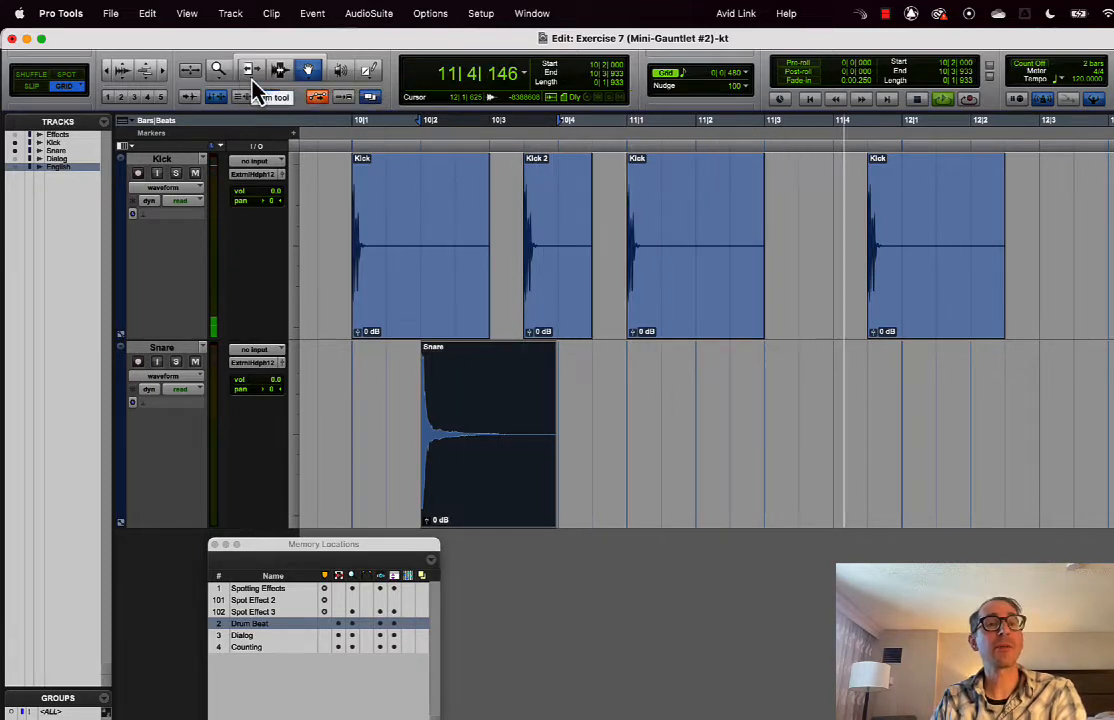
{"action": "left_click", "coordinate": [309, 83]}
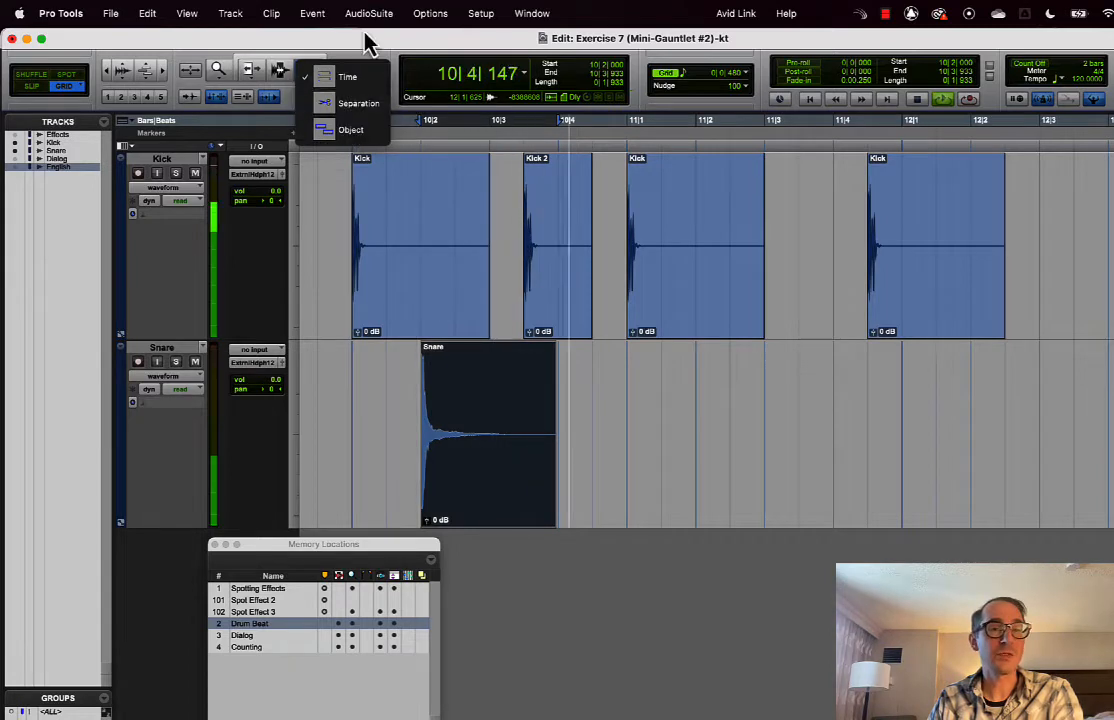
{"action": "left_click", "coordinate": [347, 80]}
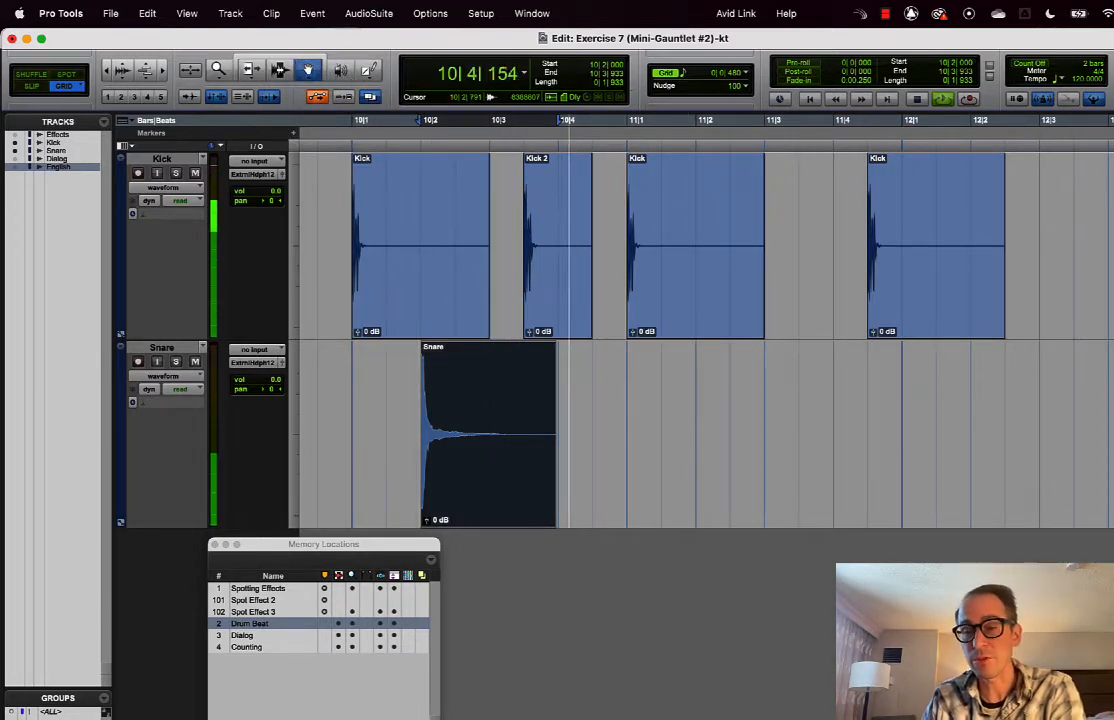
Check step 6 of Part 3 in the guide, then move the Snare clip to about 10|2|031 in Pro Tools with Grid mode suspended
{"action": "key", "text": "super+Tab"}
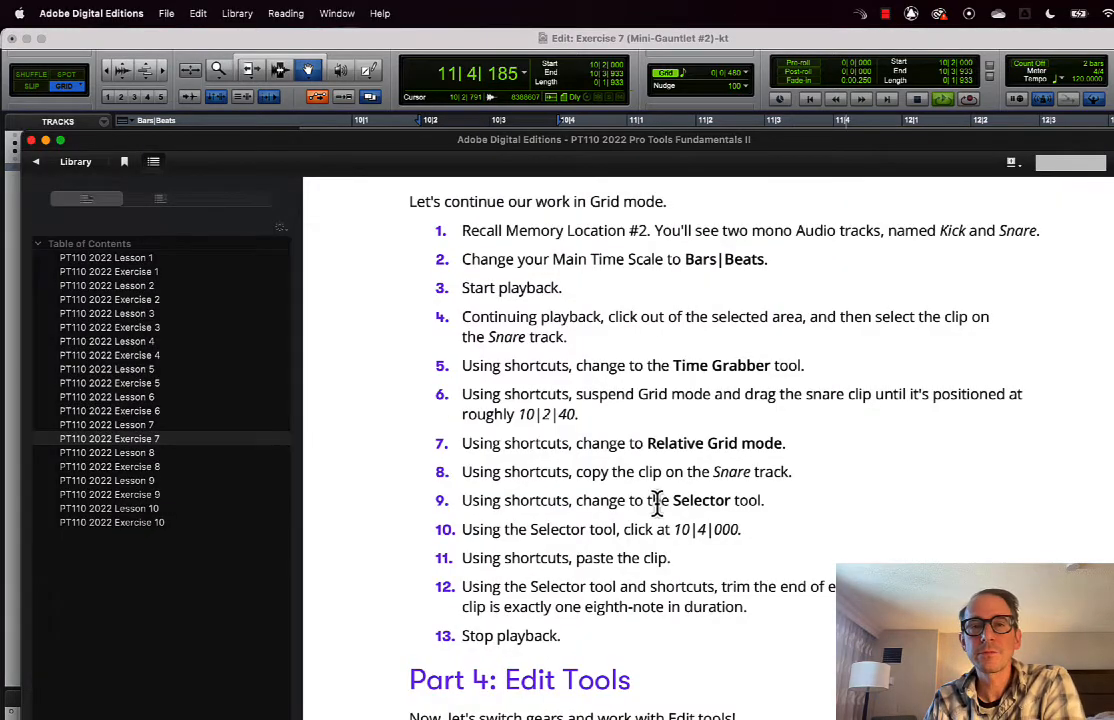
{"action": "scroll", "coordinate": [657, 462], "scroll_direction": "down", "scroll_amount": 4}
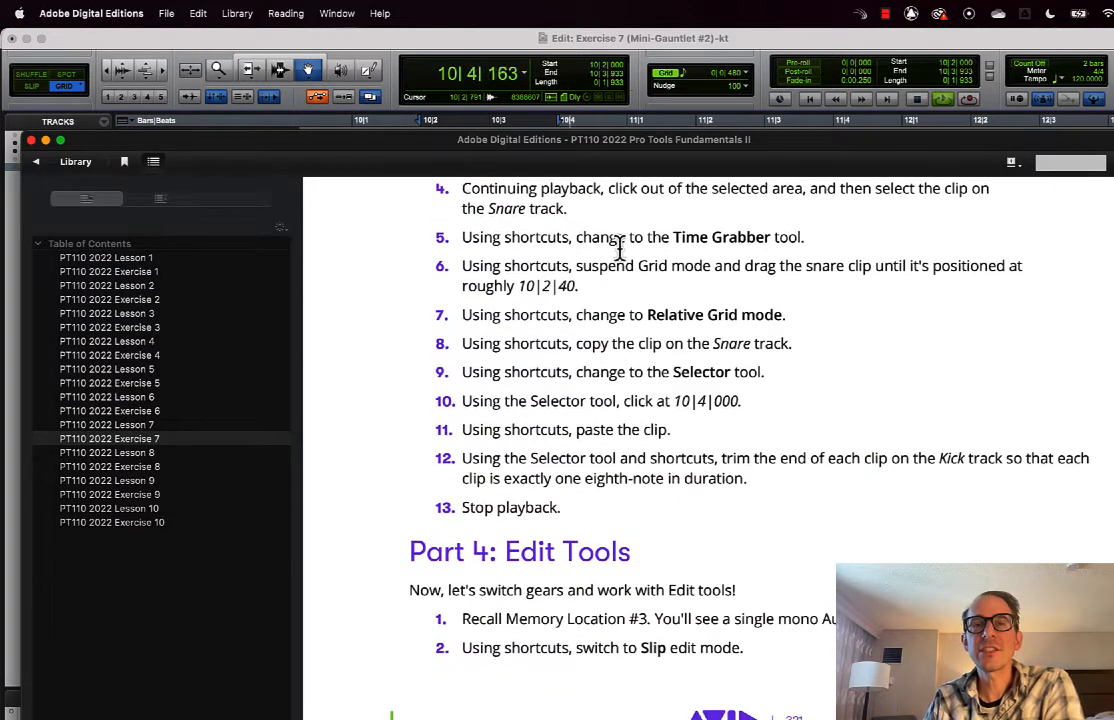
{"action": "scroll", "coordinate": [677, 313], "scroll_direction": "down", "scroll_amount": 1}
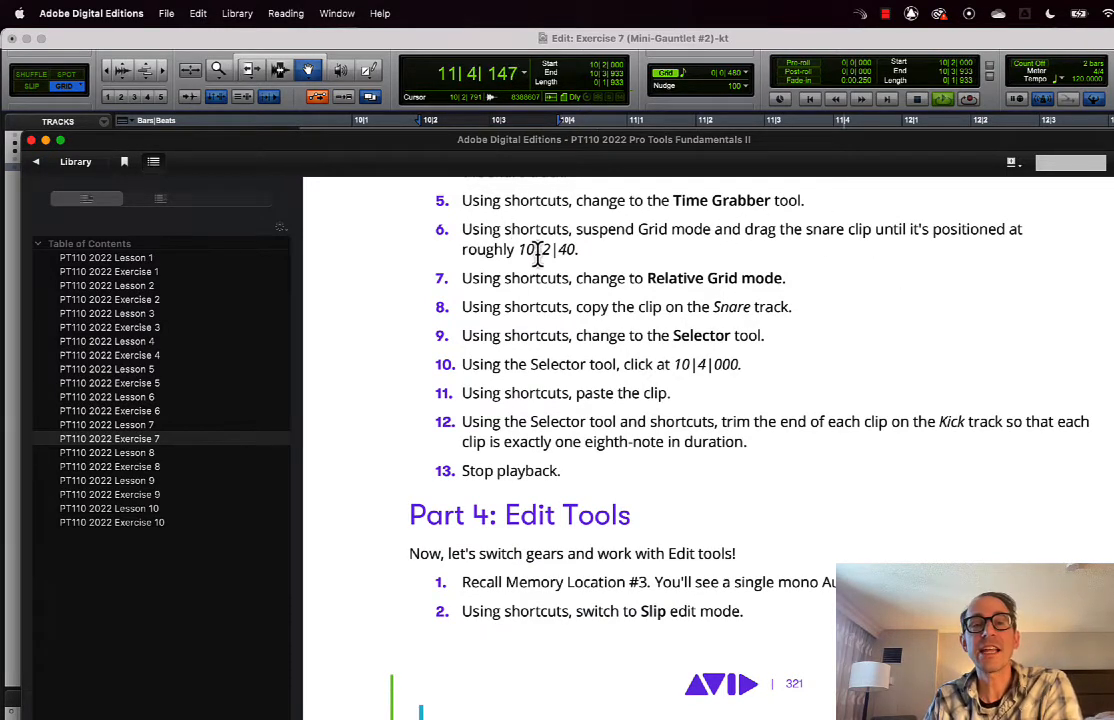
{"action": "left_click", "coordinate": [301, 35]}
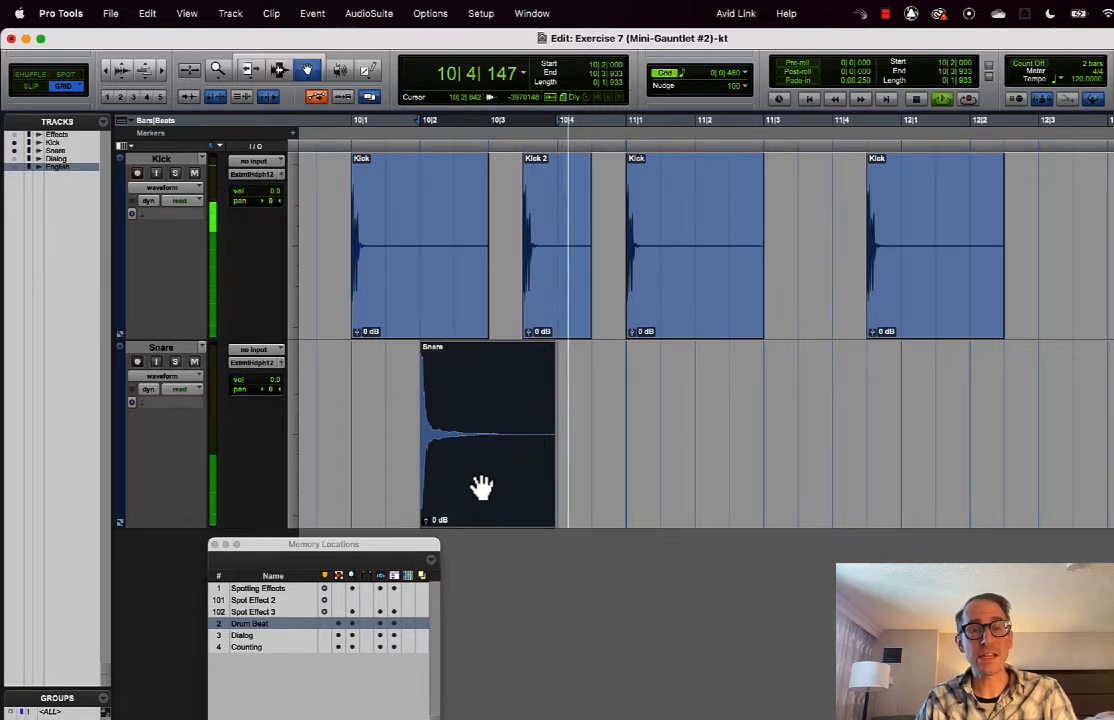
{"action": "left_click_drag", "start_coordinate": [482, 487], "coordinate": [483, 445]}
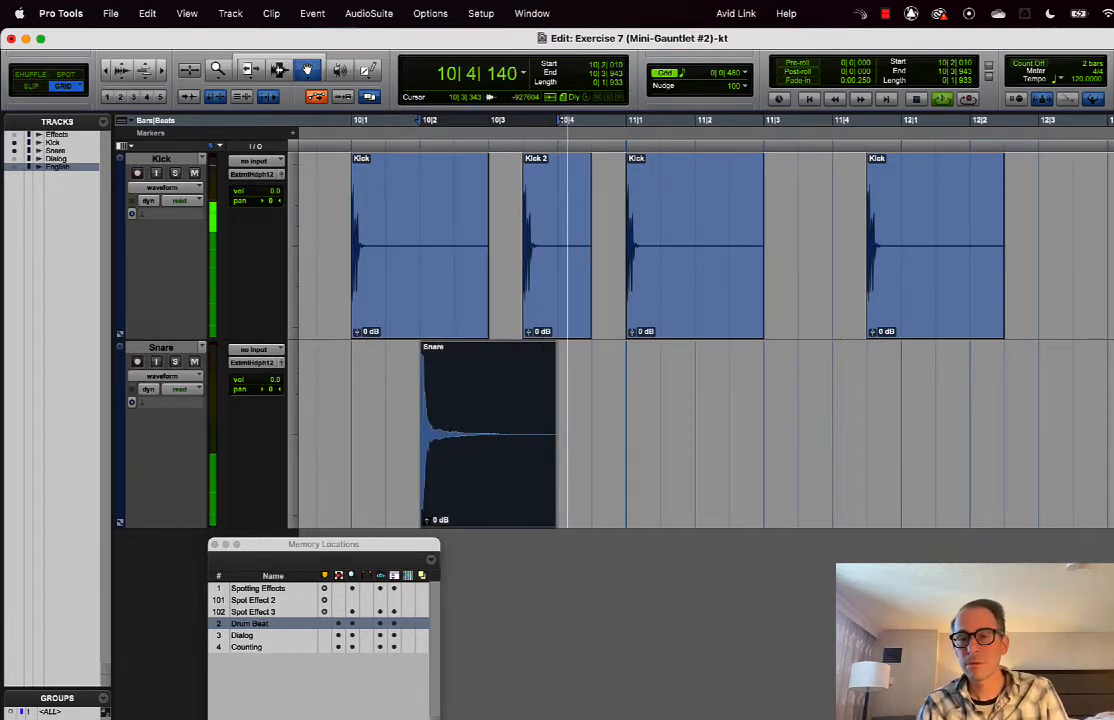
{"action": "key", "text": "super+Tab"}
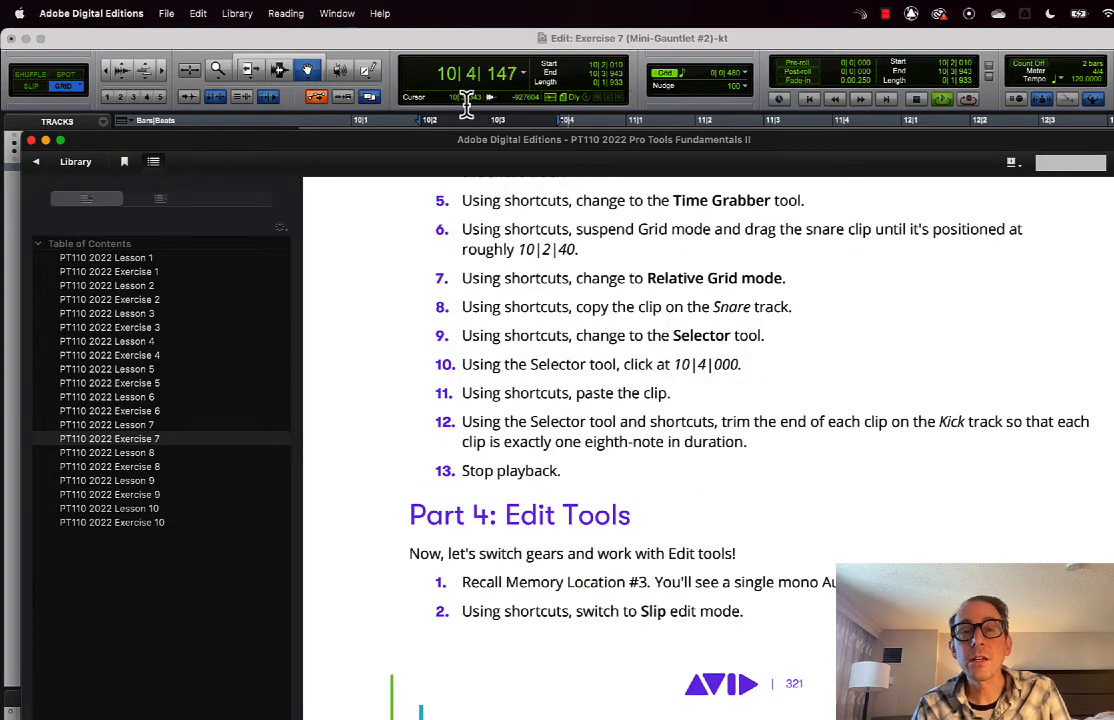
{"action": "left_click", "coordinate": [449, 52]}
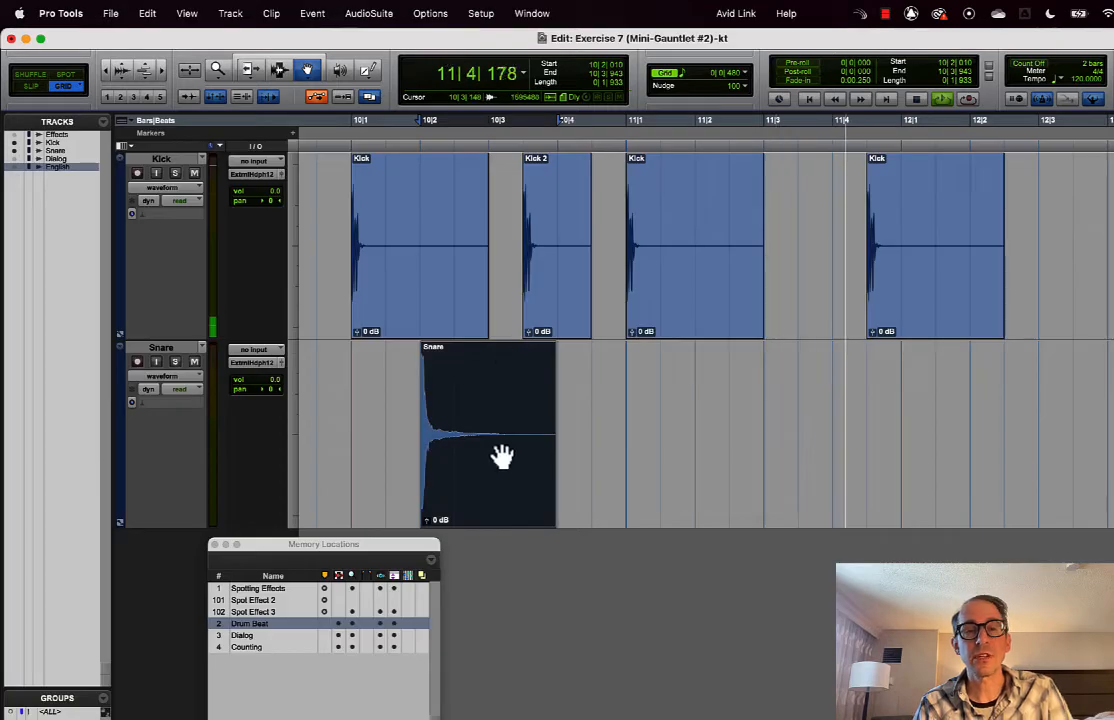
{"action": "mouse_move", "coordinate": [493, 485]}
{"action": "left_mouse_down"}
{"action": "mouse_move", "coordinate": [507, 484]}
{"action": "mouse_move", "coordinate": [492, 494]}
{"action": "left_mouse_up"}
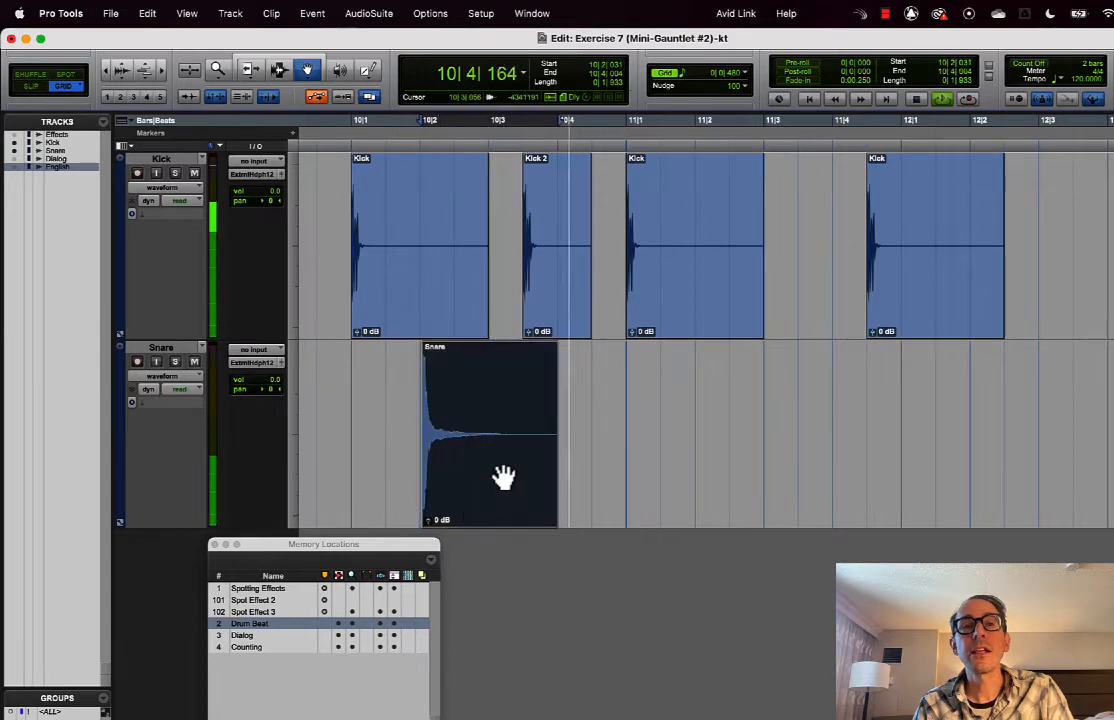
Check step 7 of Part 3 in the guide, then switch Pro Tools to Relative Grid mode
{"action": "key", "text": "super+Tab"}
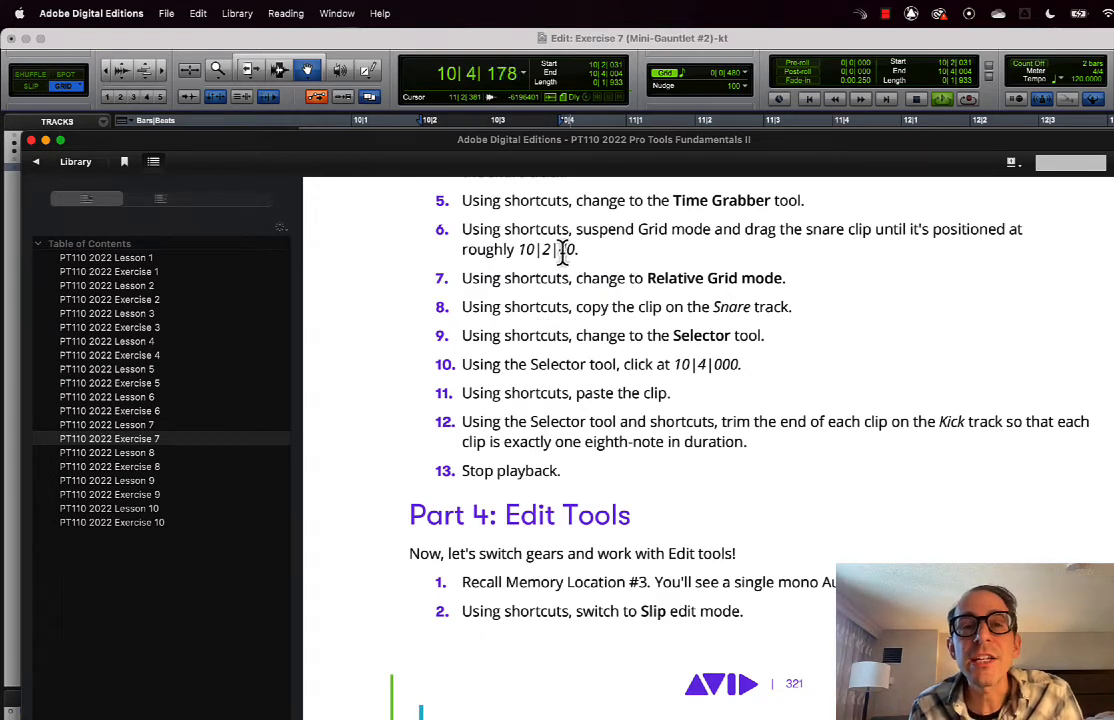
{"action": "left_click", "coordinate": [252, 41]}
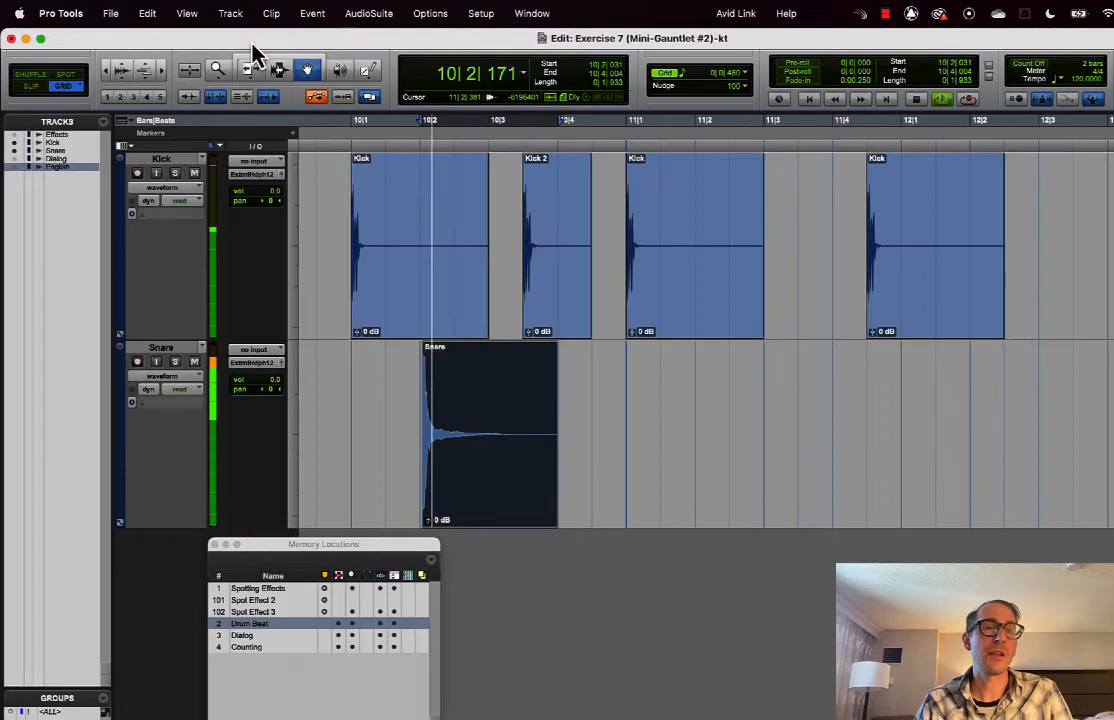
{"action": "left_click", "coordinate": [80, 87]}
{"action": "left_click", "coordinate": [118, 104]}
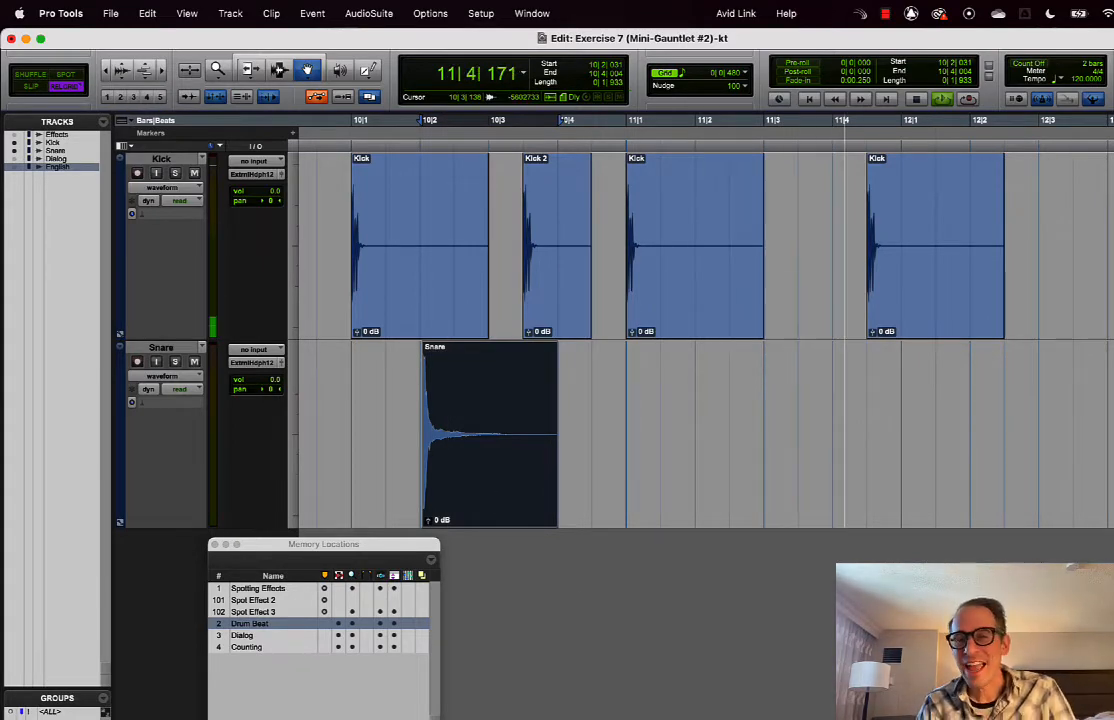
Check step 8 of Part 3 in the guide, then copy the selected Snare clip in Pro Tools
{"action": "key", "text": "super+Tab"}
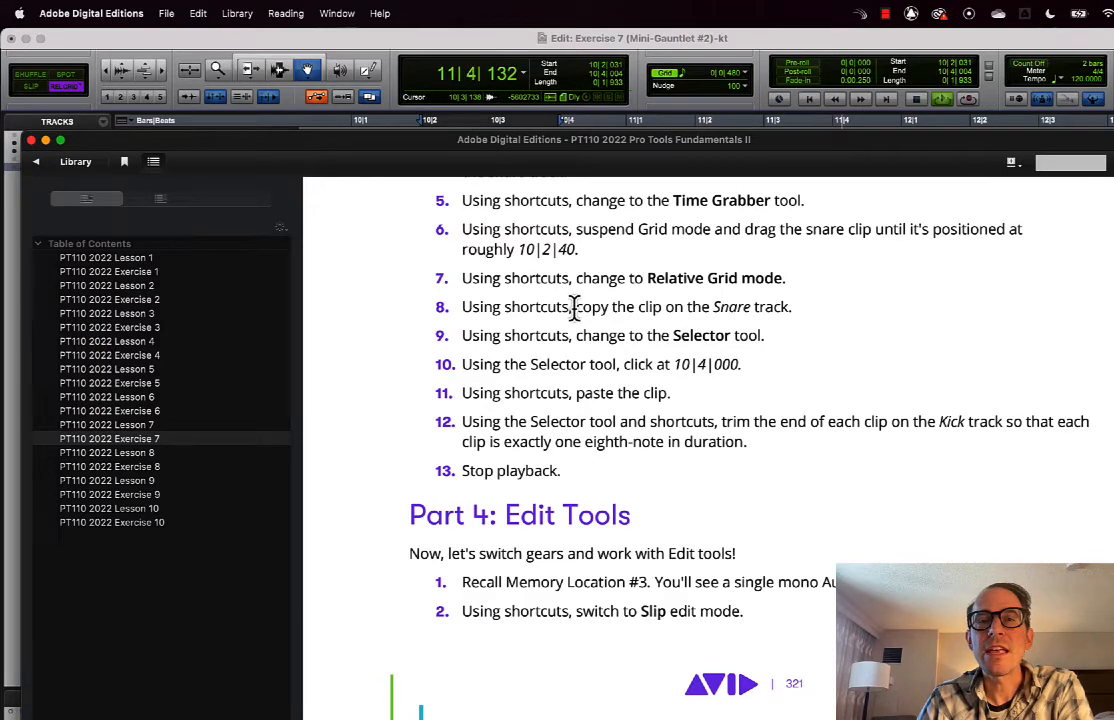
{"action": "left_click", "coordinate": [427, 40]}
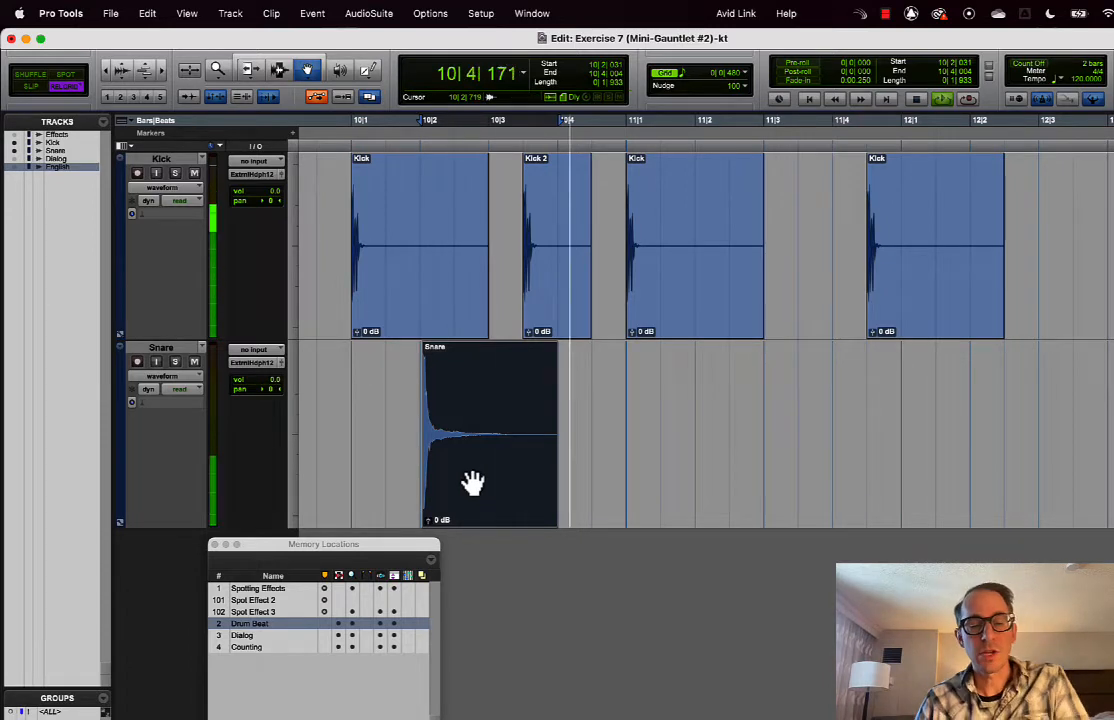
{"action": "left_click", "coordinate": [148, 13]}
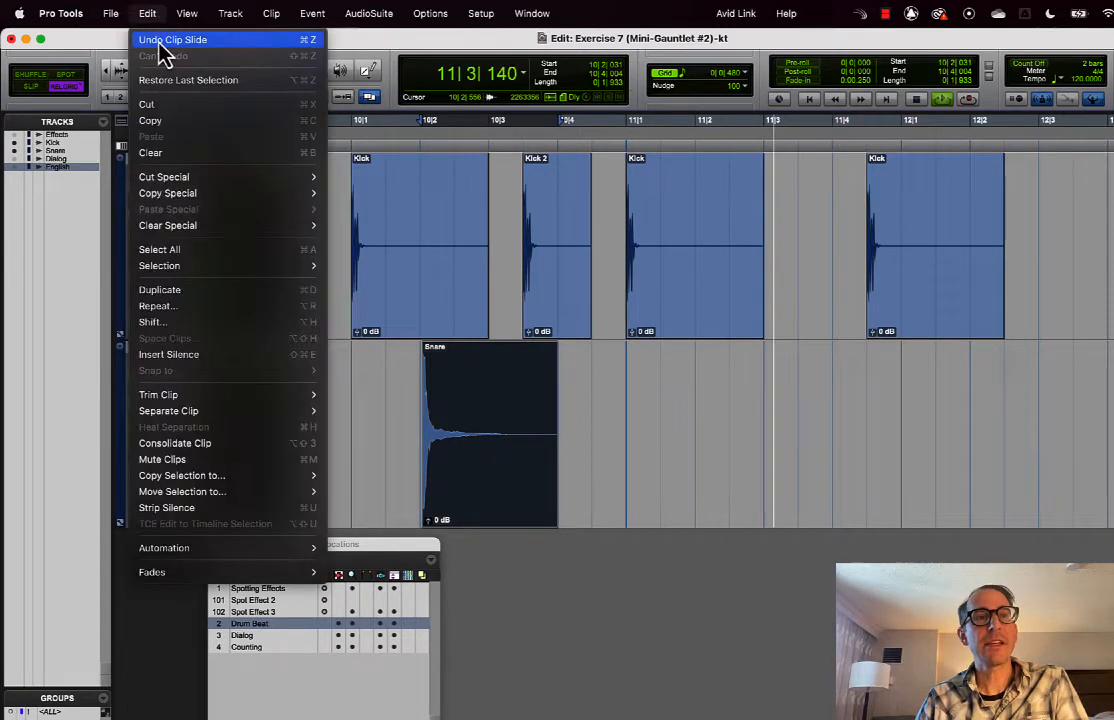
{"action": "left_click", "coordinate": [157, 122]}
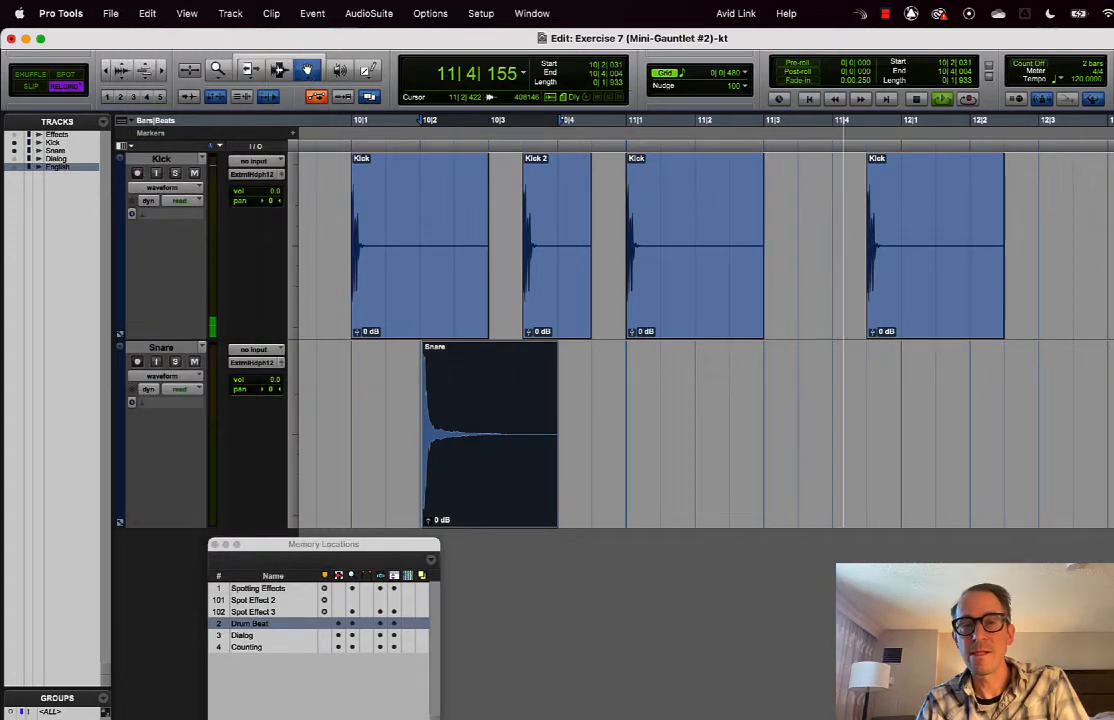
Check steps 9 and 10 in the guide, then place the cursor at 10|4|000 on the Snare track with the Selector tool in Pro Tools
{"action": "key", "text": "super+Tab"}
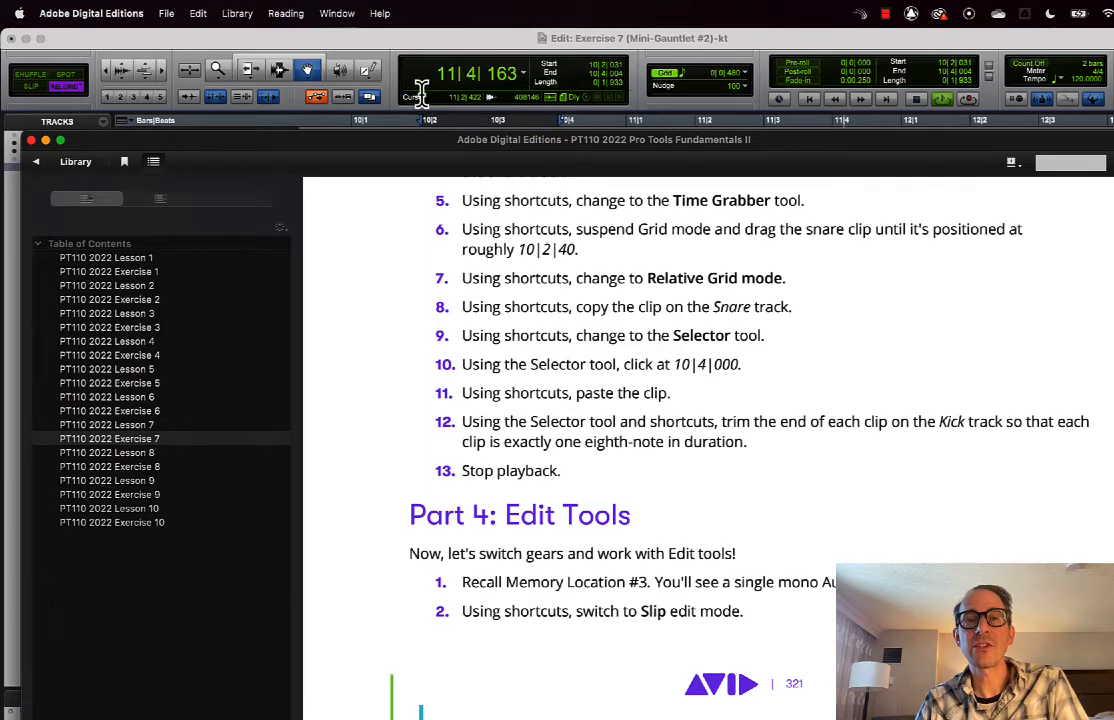
{"action": "left_click", "coordinate": [352, 38]}
{"action": "left_click", "coordinate": [280, 70]}
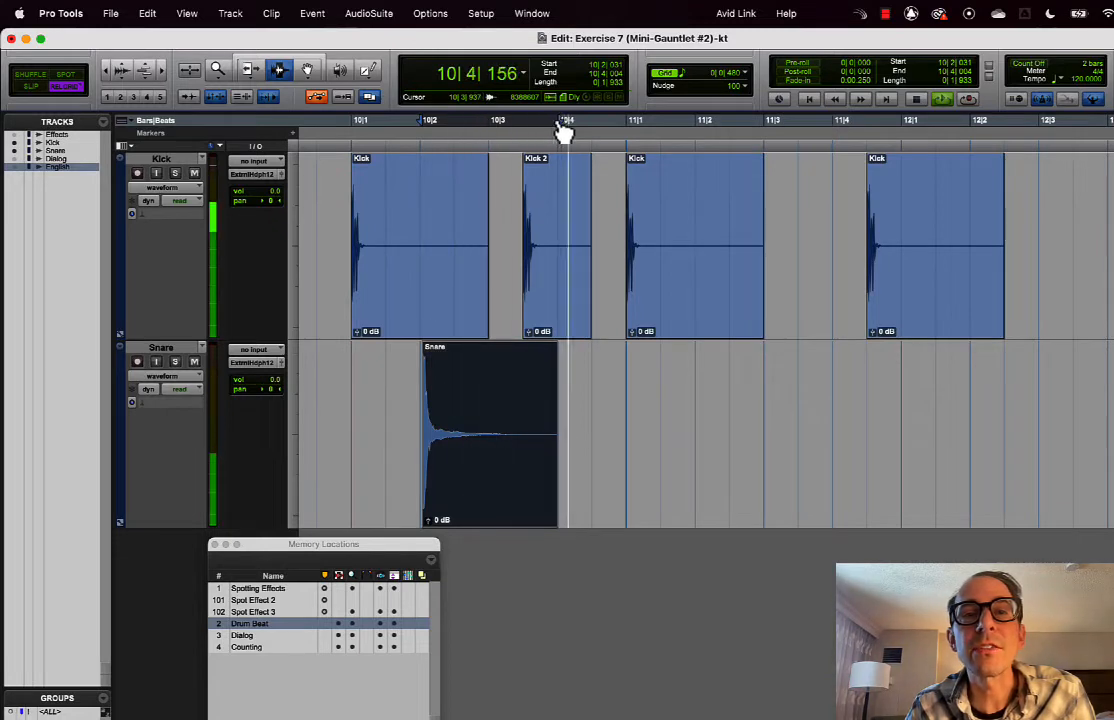
{"action": "left_click", "coordinate": [557, 405]}
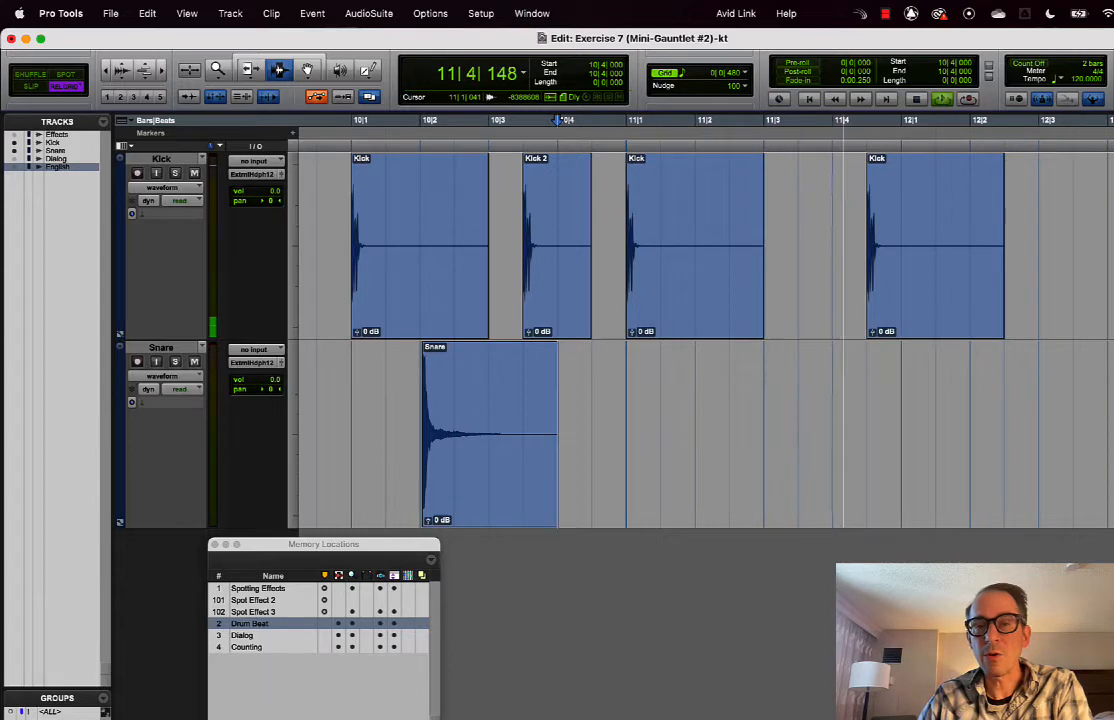
Check step 11 of Part 3 in the guide, then paste the copied clip at the cursor on the Snare track in Pro Tools
{"action": "key", "text": "super+Tab"}
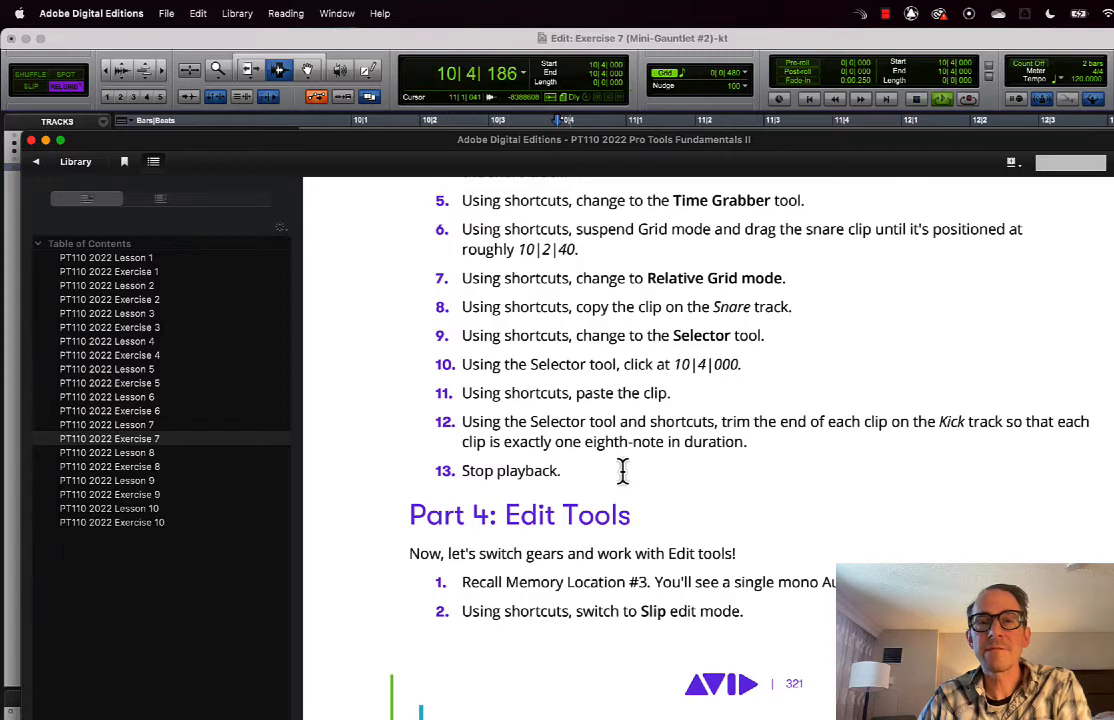
{"action": "left_click", "coordinate": [369, 40]}
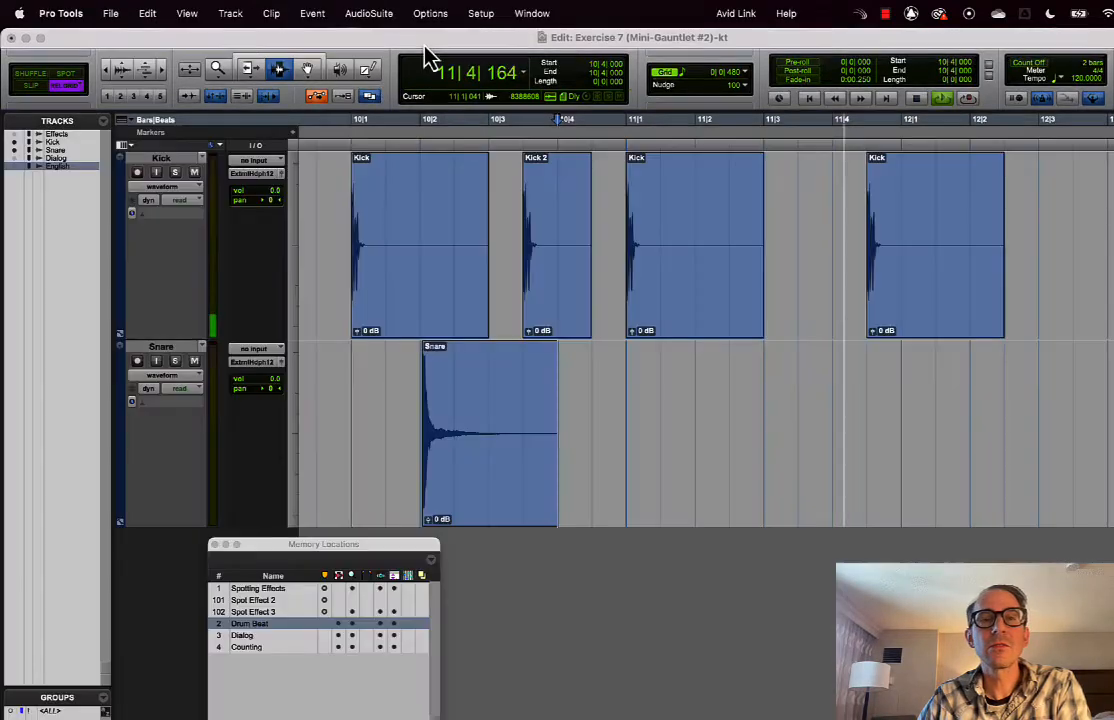
{"action": "key", "text": "super+d"}
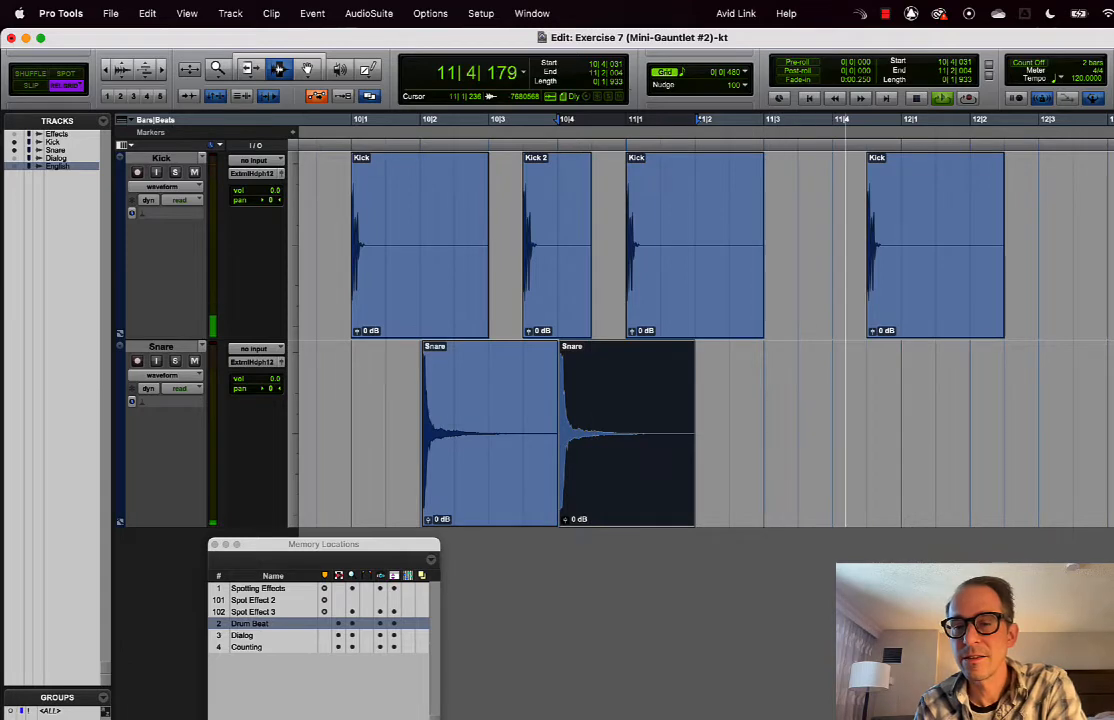
Read step 12 of Part 3 in the guide, then check which note length the Grid value uses in Pro Tools
{"action": "key", "text": "super+Tab"}
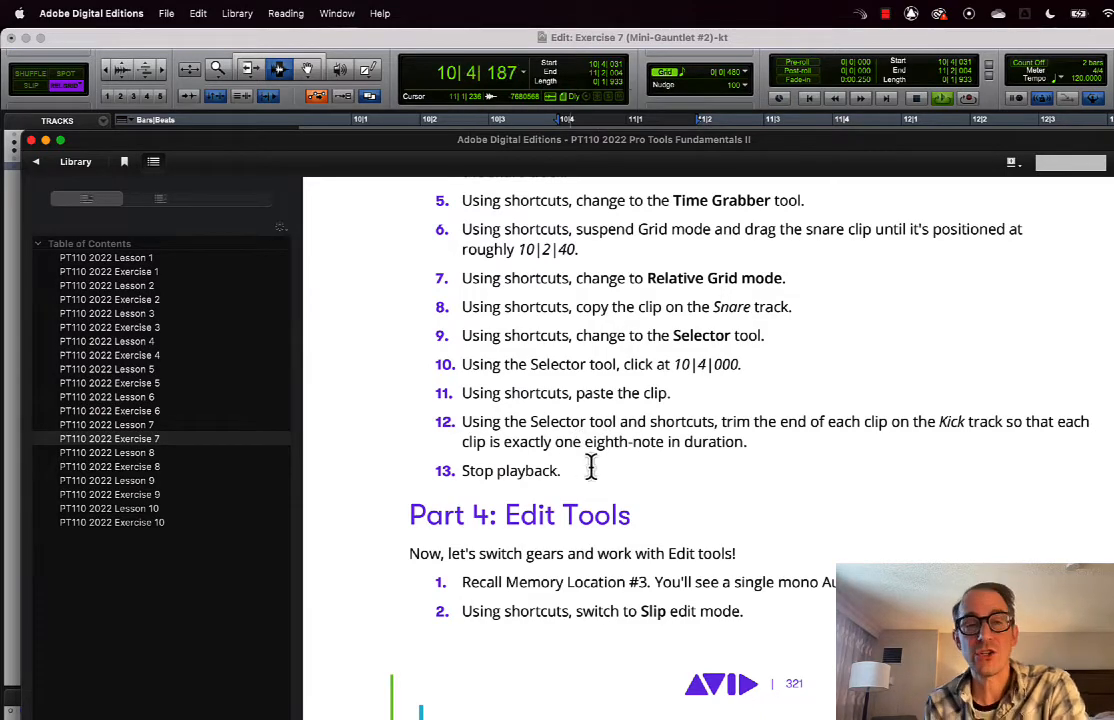
{"action": "left_click", "coordinate": [413, 42]}
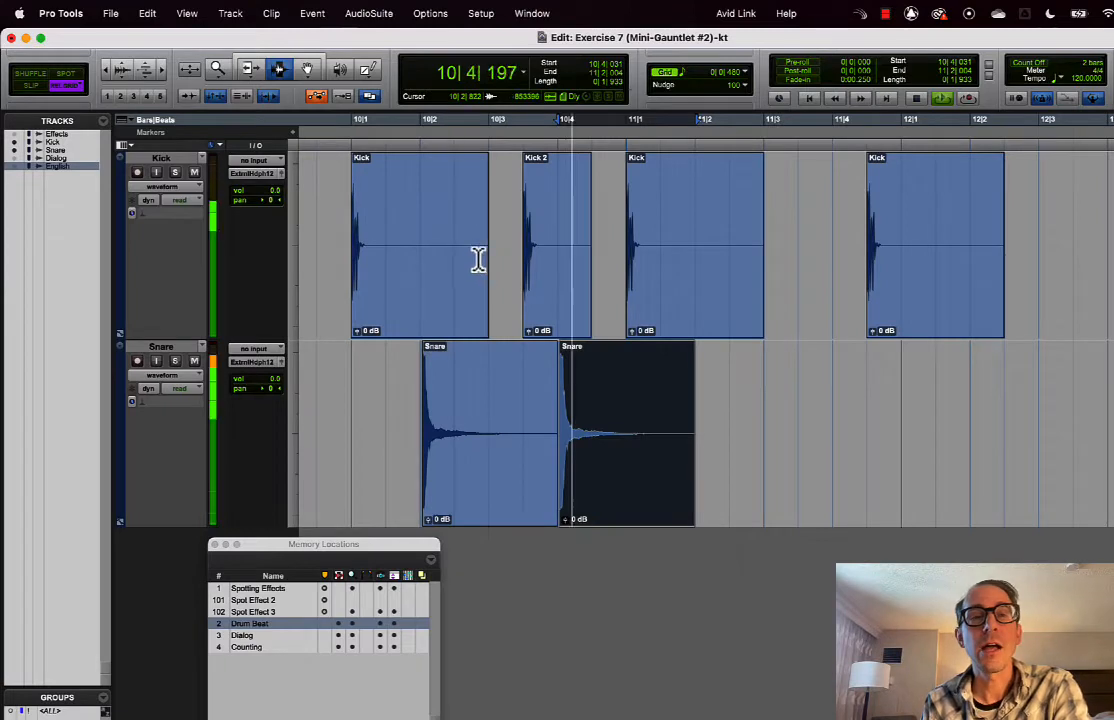
{"action": "left_click", "coordinate": [748, 74]}
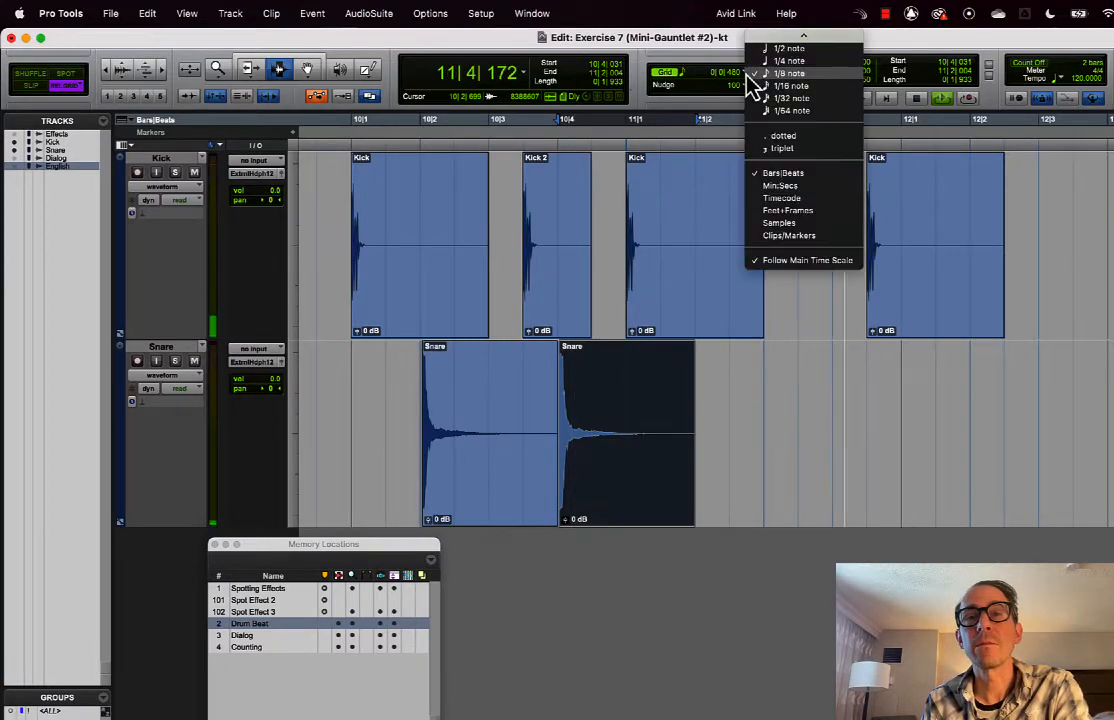
{"action": "left_click", "coordinate": [706, 80]}
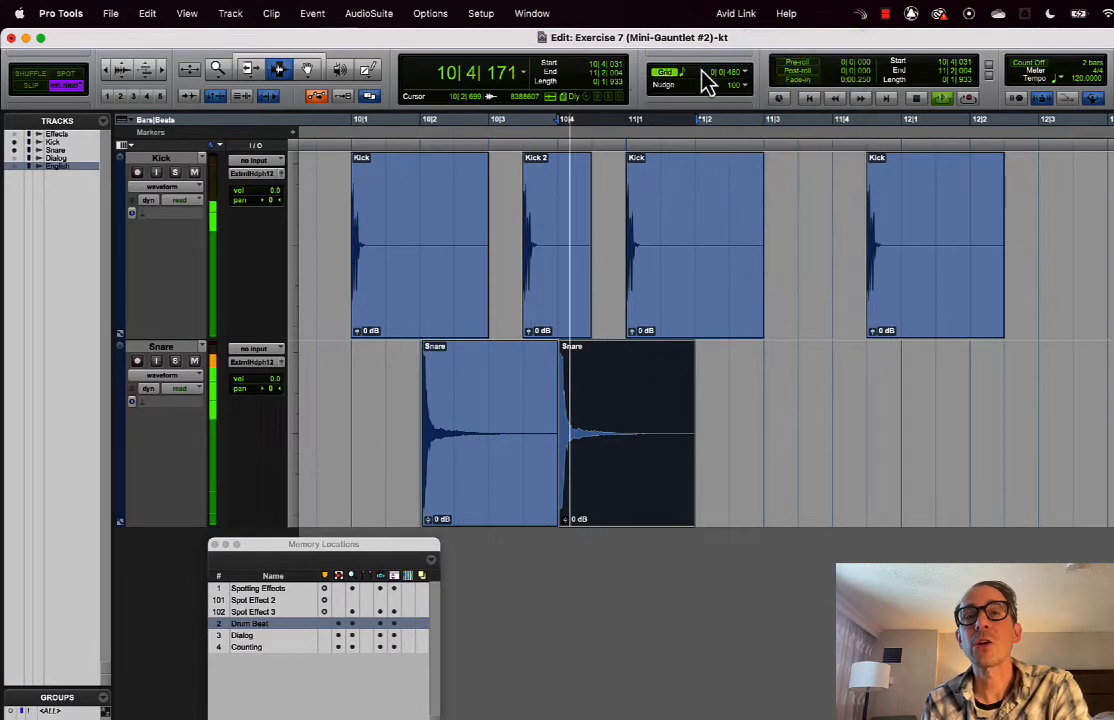
{"action": "left_click", "coordinate": [746, 77]}
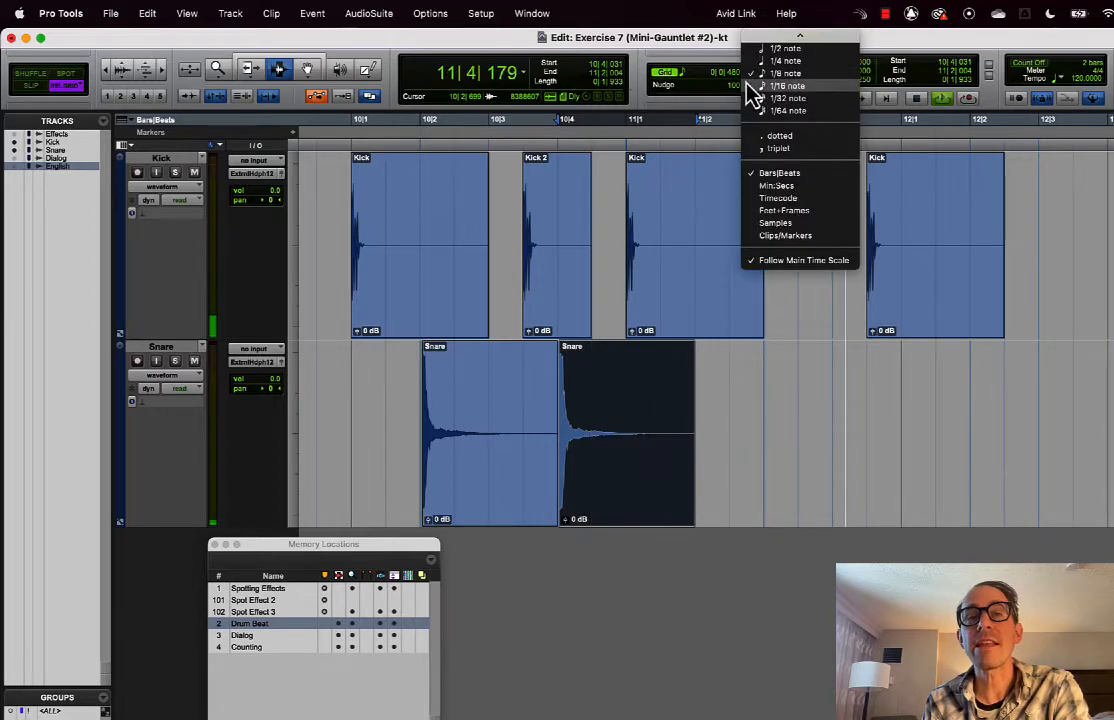
{"action": "left_click", "coordinate": [386, 315]}
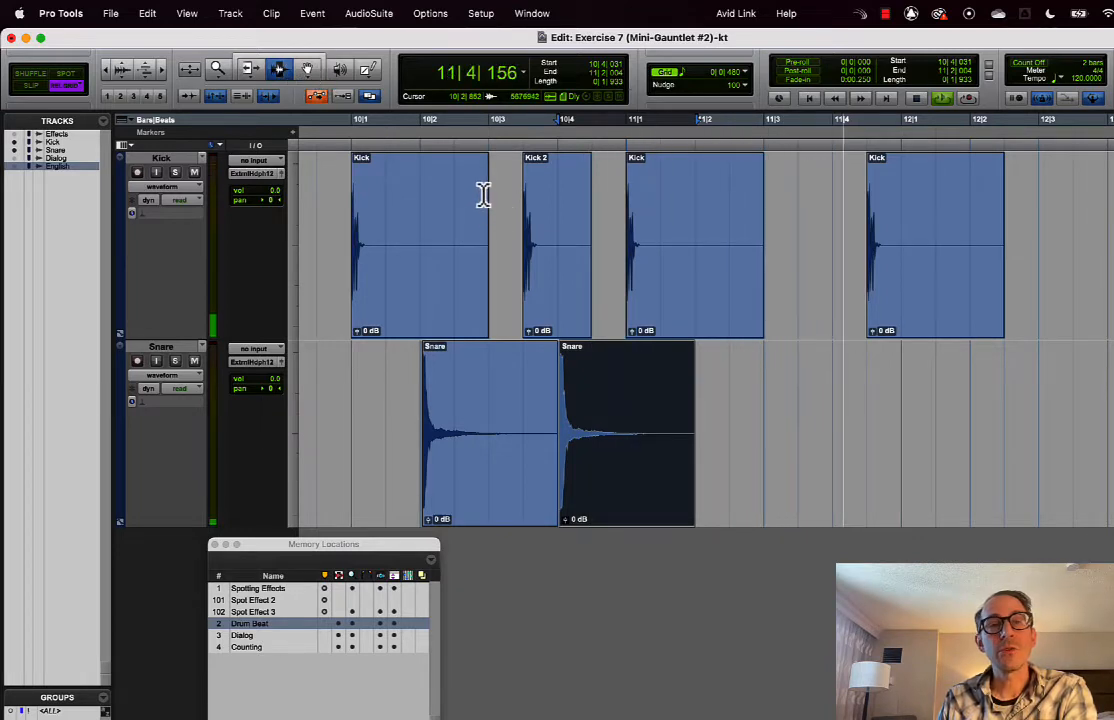
Trim the end of all four Kick track clips to one eighth-note by selecting and deleting everything beyond each clip's first eighth-note
{"action": "left_click_drag", "start_coordinate": [495, 196], "coordinate": [398, 200]}
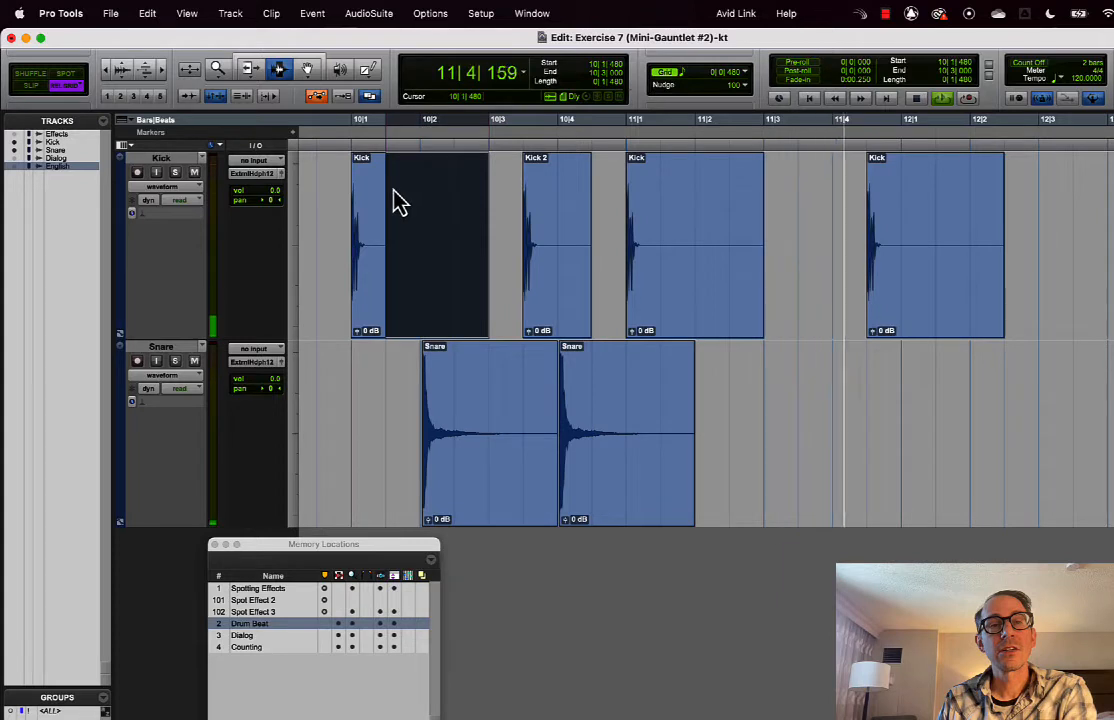
{"action": "key", "text": "Delete"}
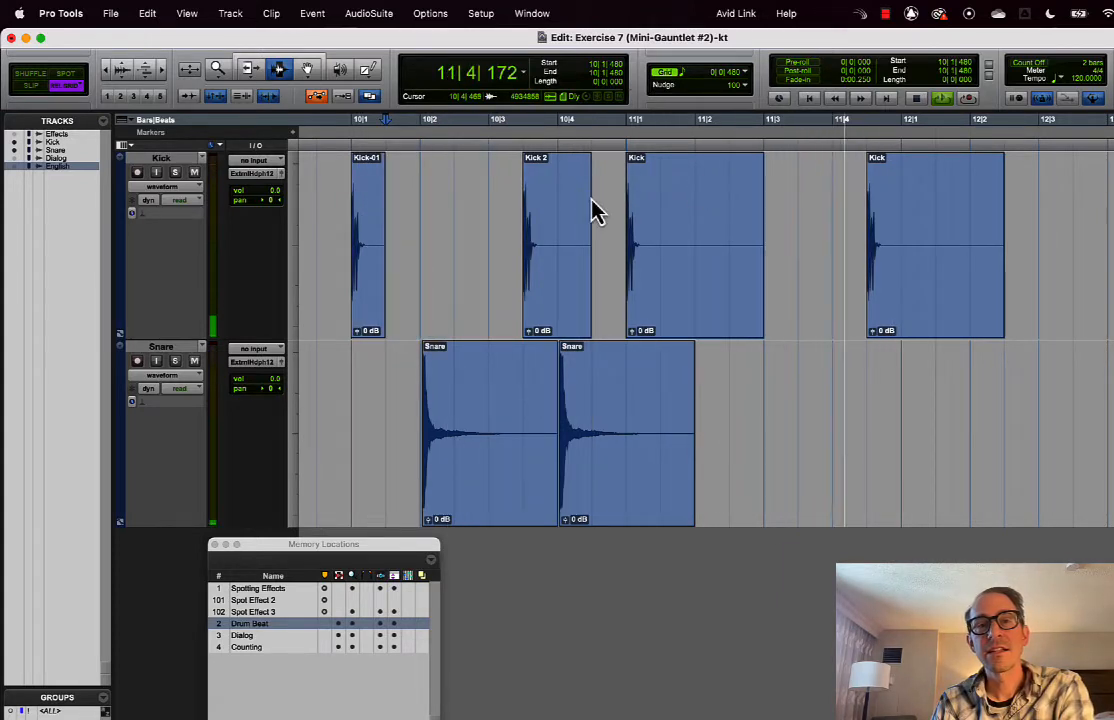
{"action": "left_click_drag", "start_coordinate": [593, 212], "coordinate": [562, 214]}
{"action": "key", "text": "Delete"}
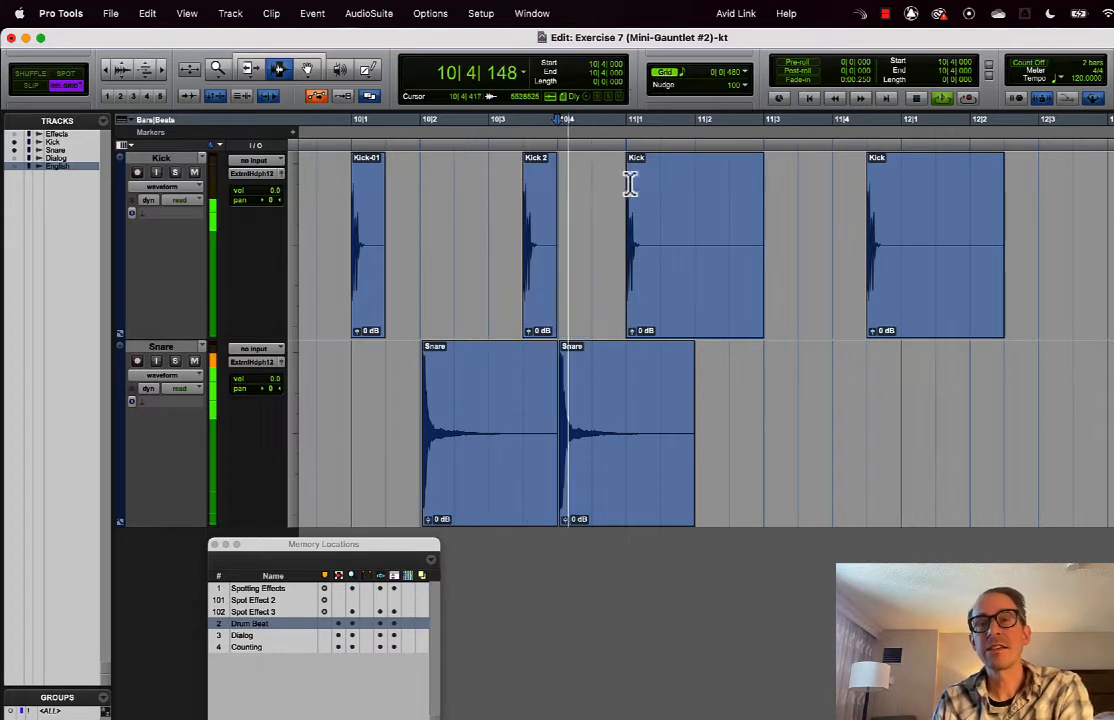
{"action": "left_click_drag", "start_coordinate": [766, 199], "coordinate": [667, 213]}
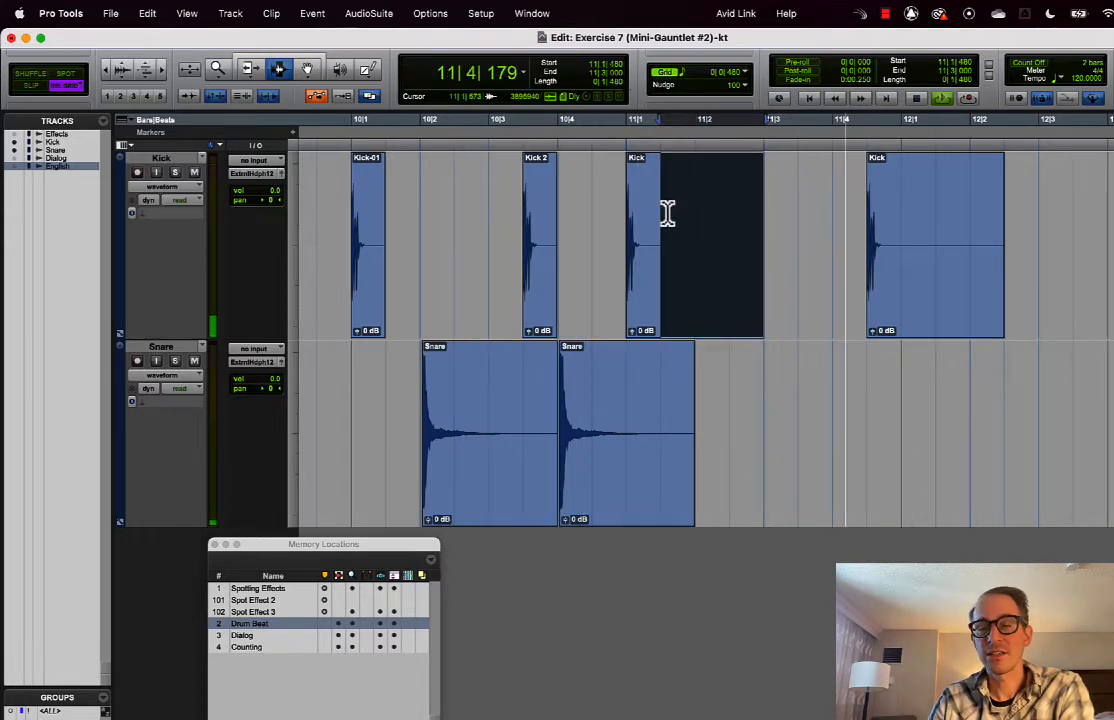
{"action": "key", "text": "Delete"}
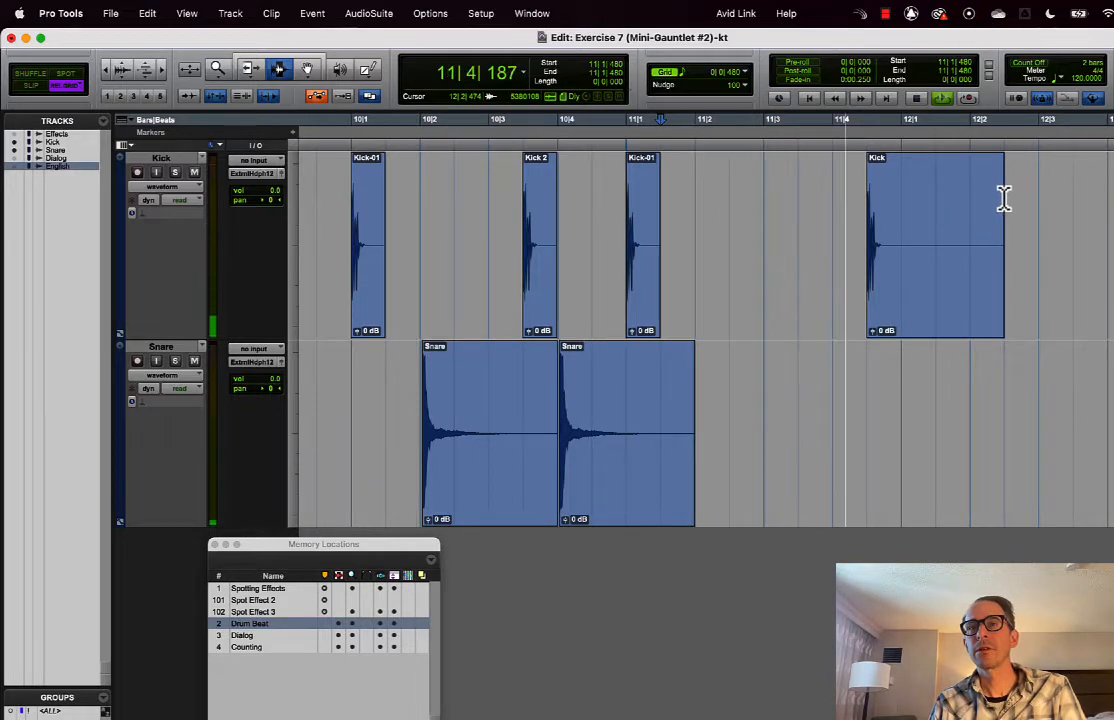
{"action": "left_click_drag", "start_coordinate": [1004, 199], "coordinate": [913, 216]}
{"action": "key", "text": "Delete"}
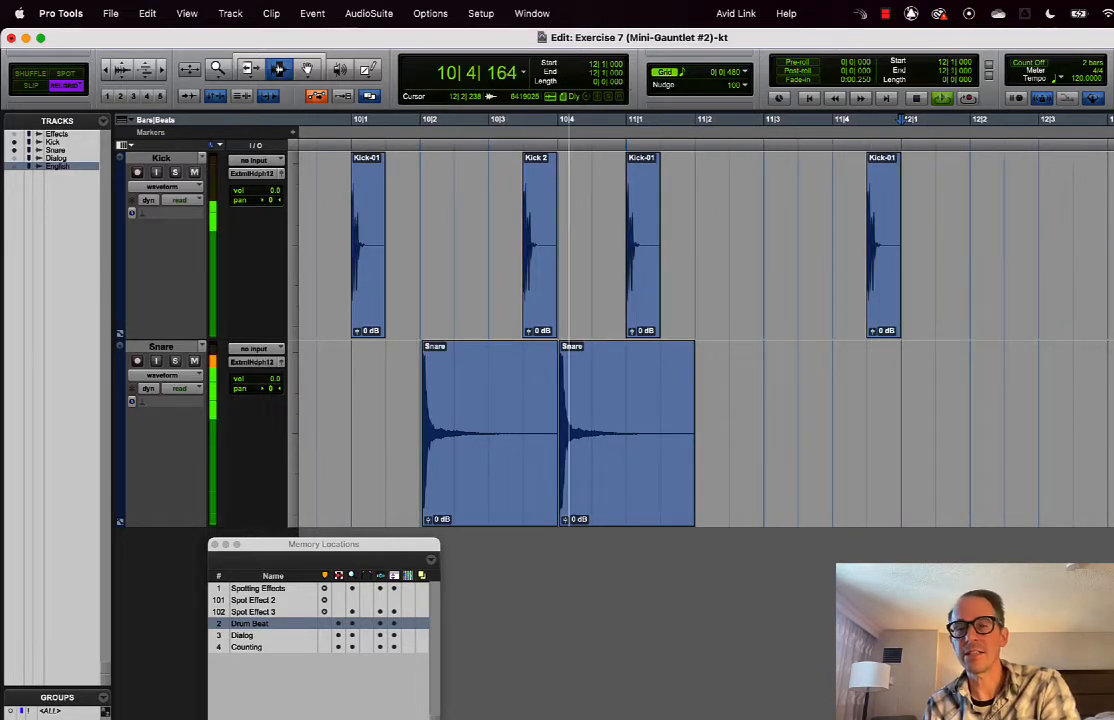
{"action": "left_click", "coordinate": [885, 14]}
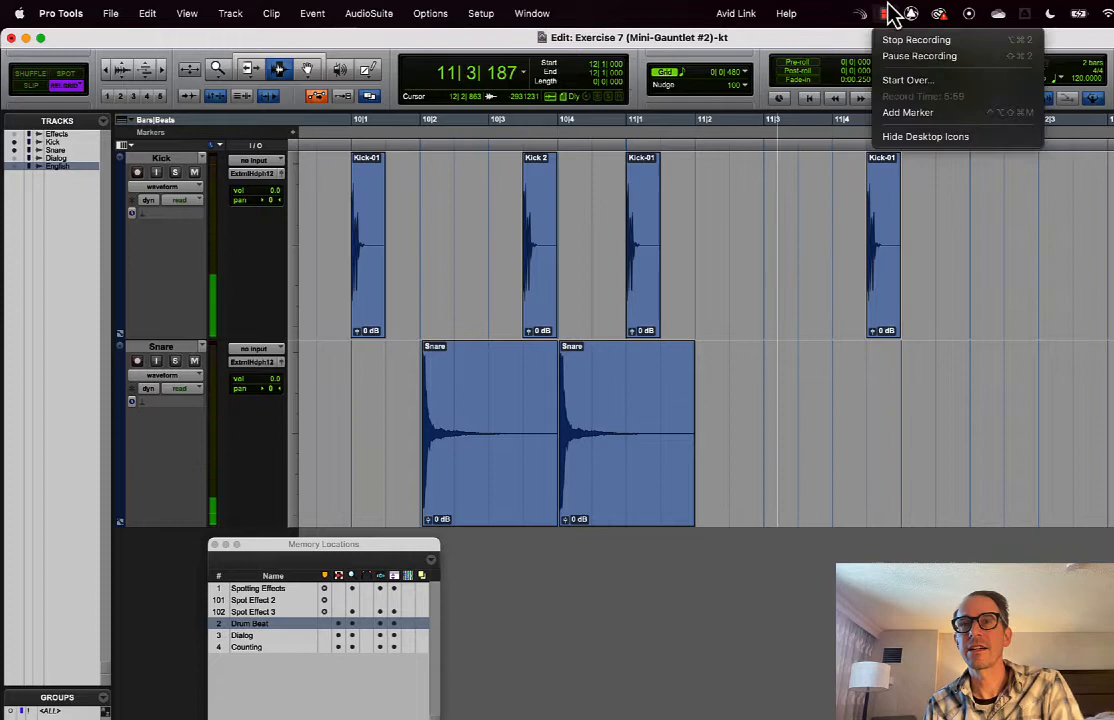
{"action": "left_click", "coordinate": [902, 57]}
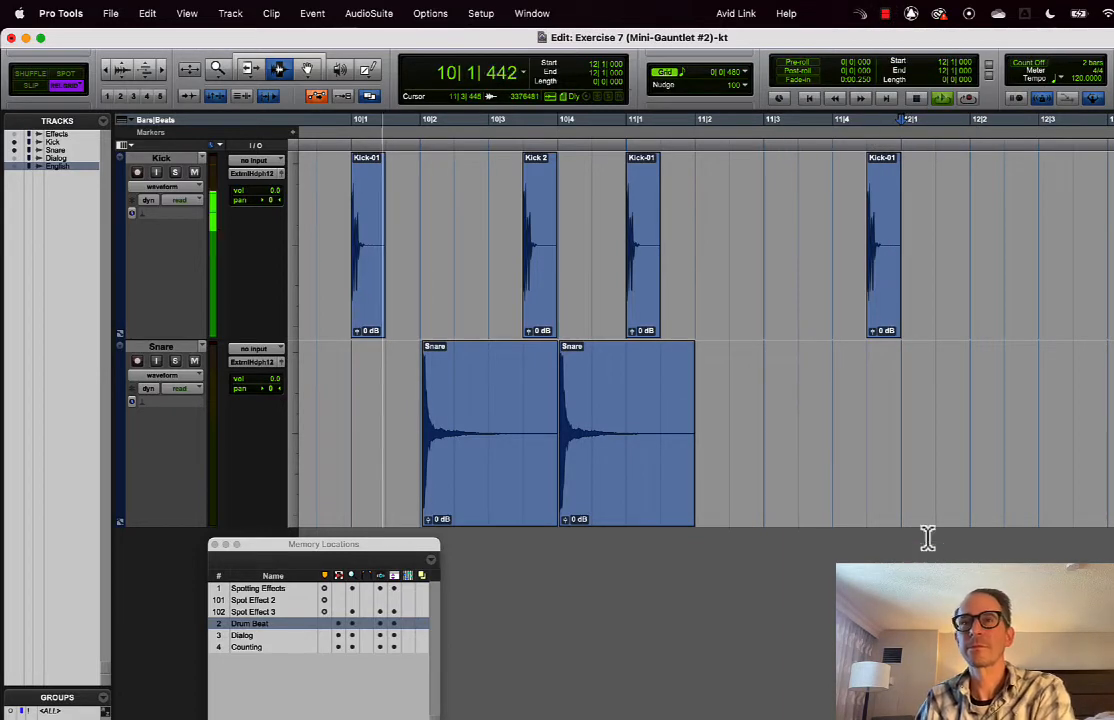
Check step 13 of Part 3 in the guide, then stop playback in Pro Tools
{"action": "key", "text": "super+Tab"}
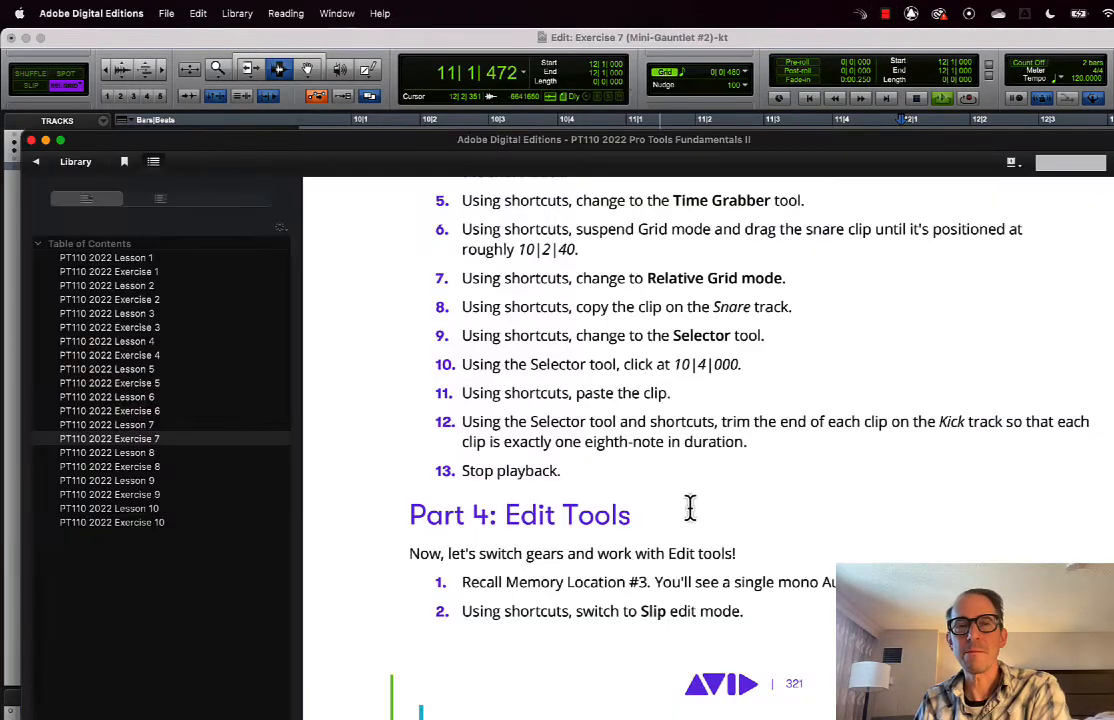
{"action": "left_click", "coordinate": [345, 48]}
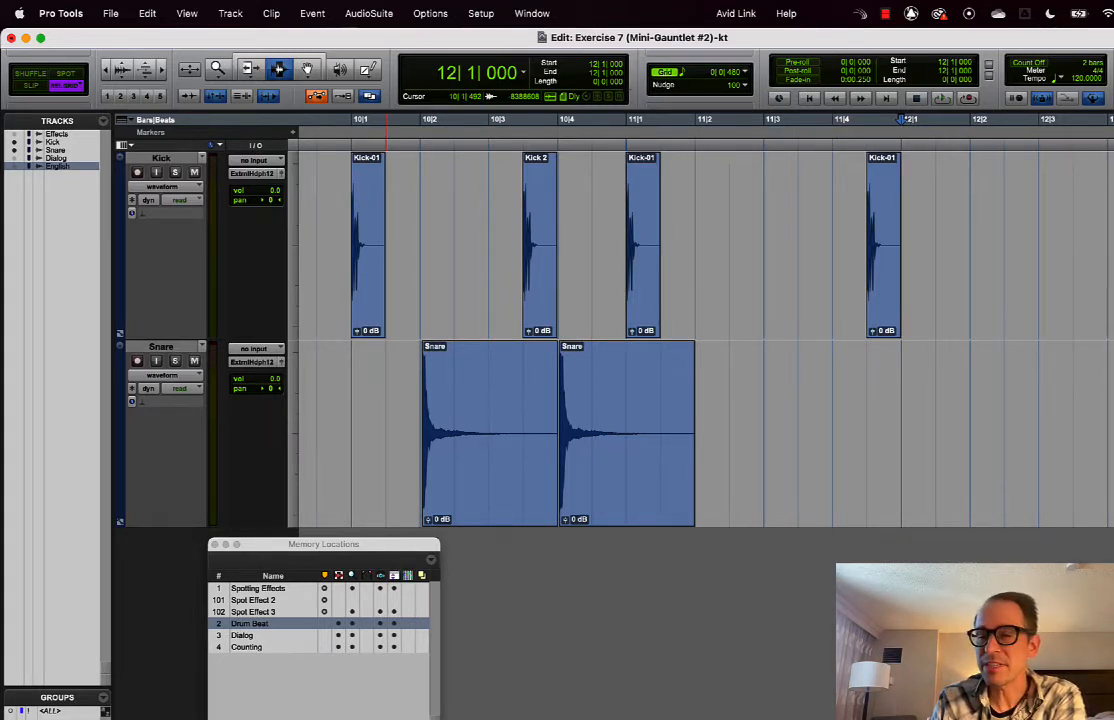
Read Part 4's first steps in the guide, then recall Memory Location 3 (Dialog) in Pro Tools and move the Memory Locations window clear of the clip
{"action": "key", "text": "super+Tab"}
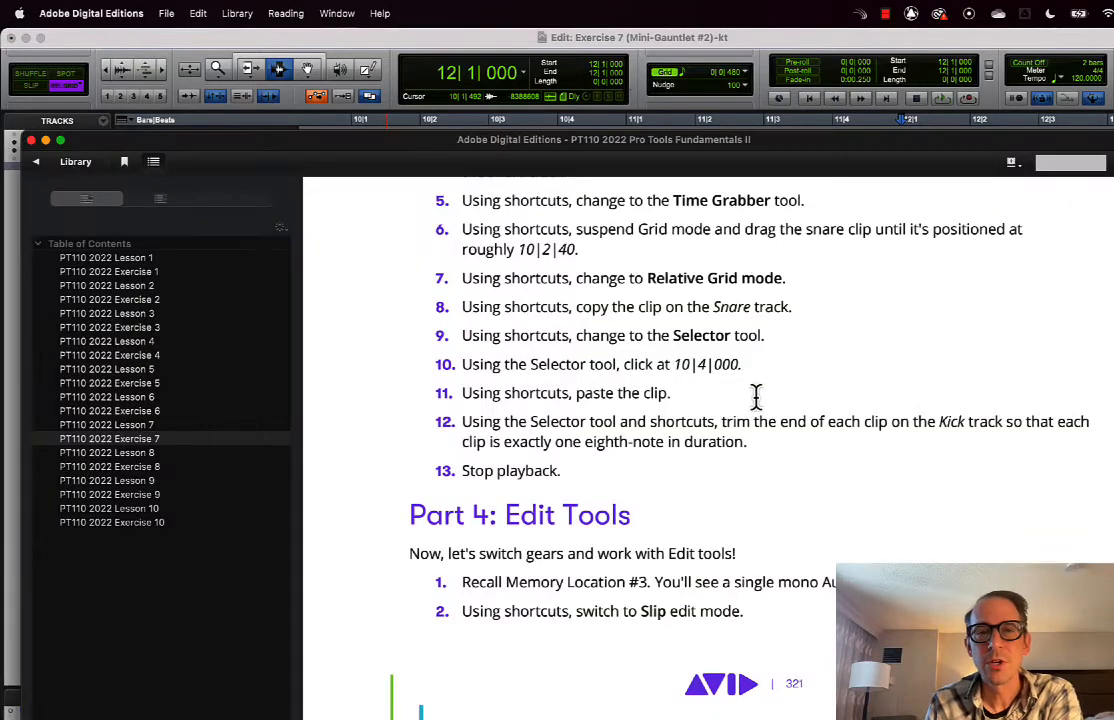
{"action": "scroll", "coordinate": [756, 396], "scroll_direction": "down", "scroll_amount": 10}
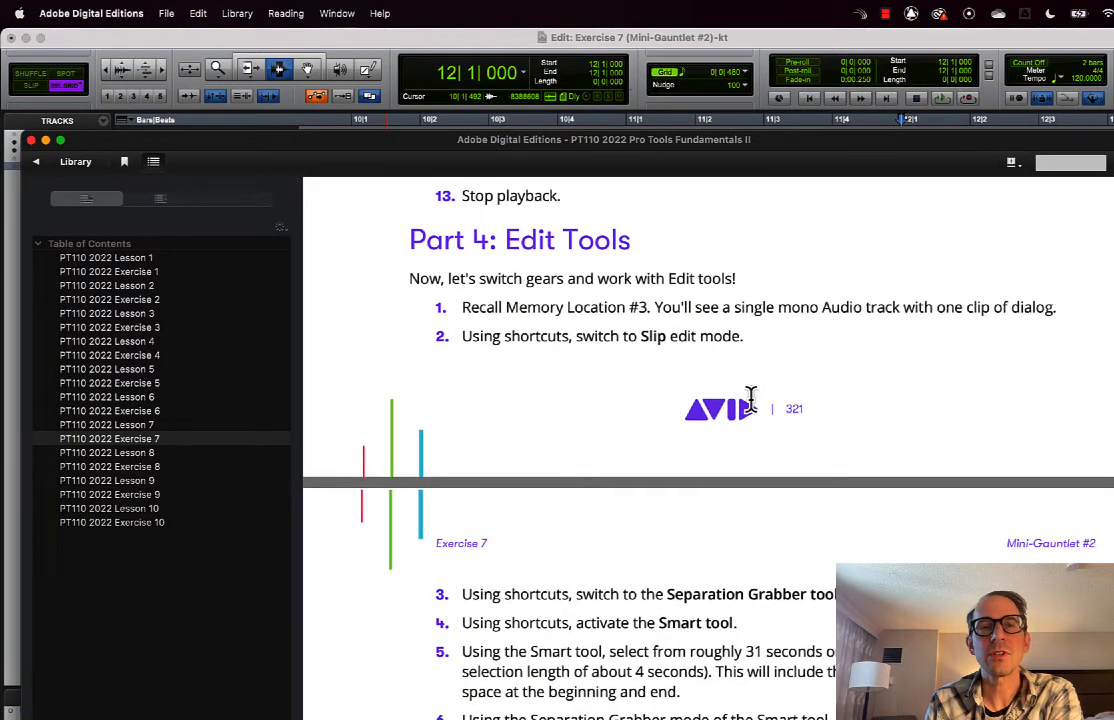
{"action": "scroll", "coordinate": [751, 397], "scroll_direction": "down", "scroll_amount": 2}
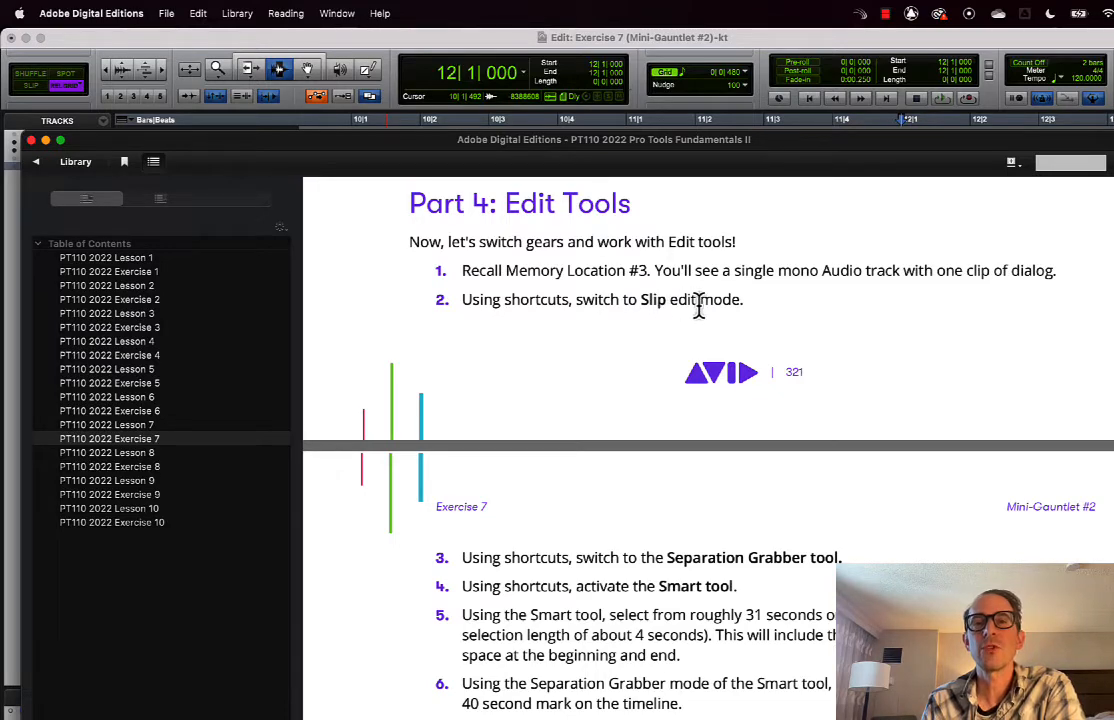
{"action": "left_click", "coordinate": [520, 42]}
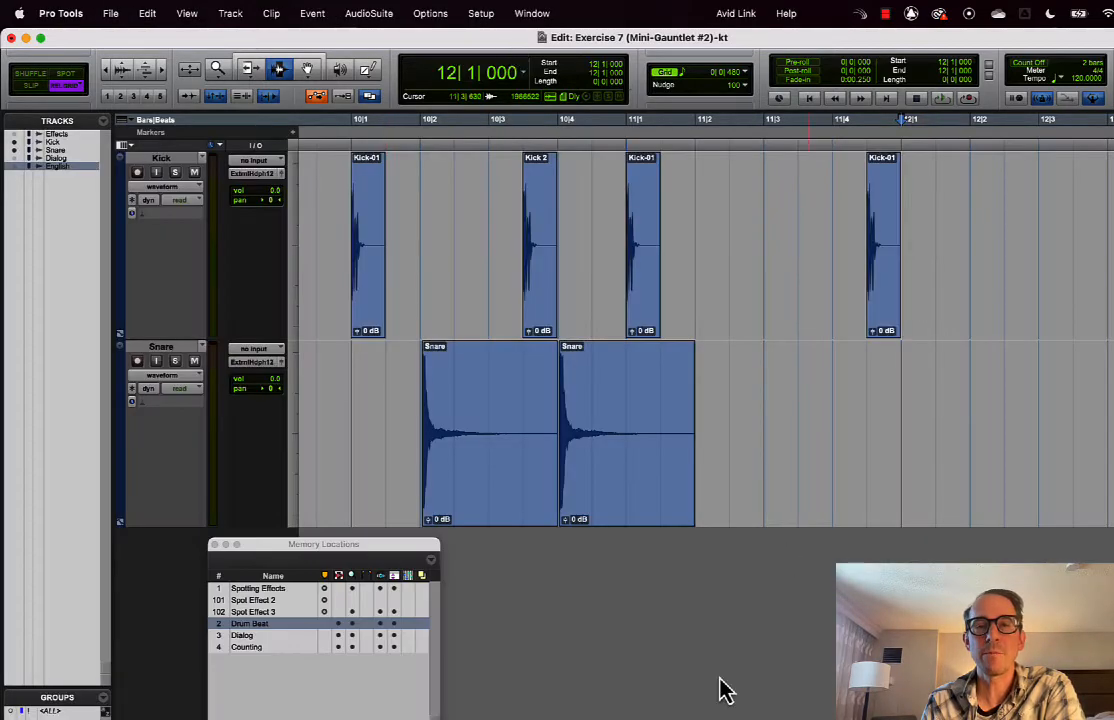
{"action": "left_click_drag", "start_coordinate": [305, 553], "coordinate": [475, 193]}
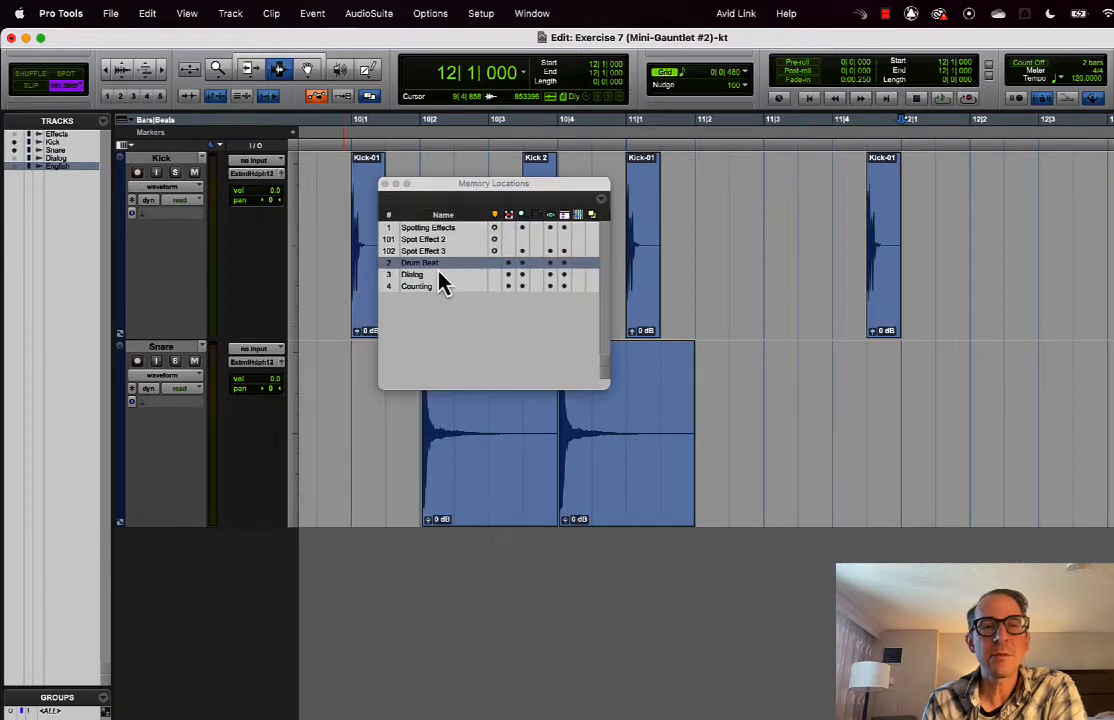
{"action": "left_click", "coordinate": [388, 277]}
{"action": "left_click_drag", "start_coordinate": [456, 181], "coordinate": [904, 239]}
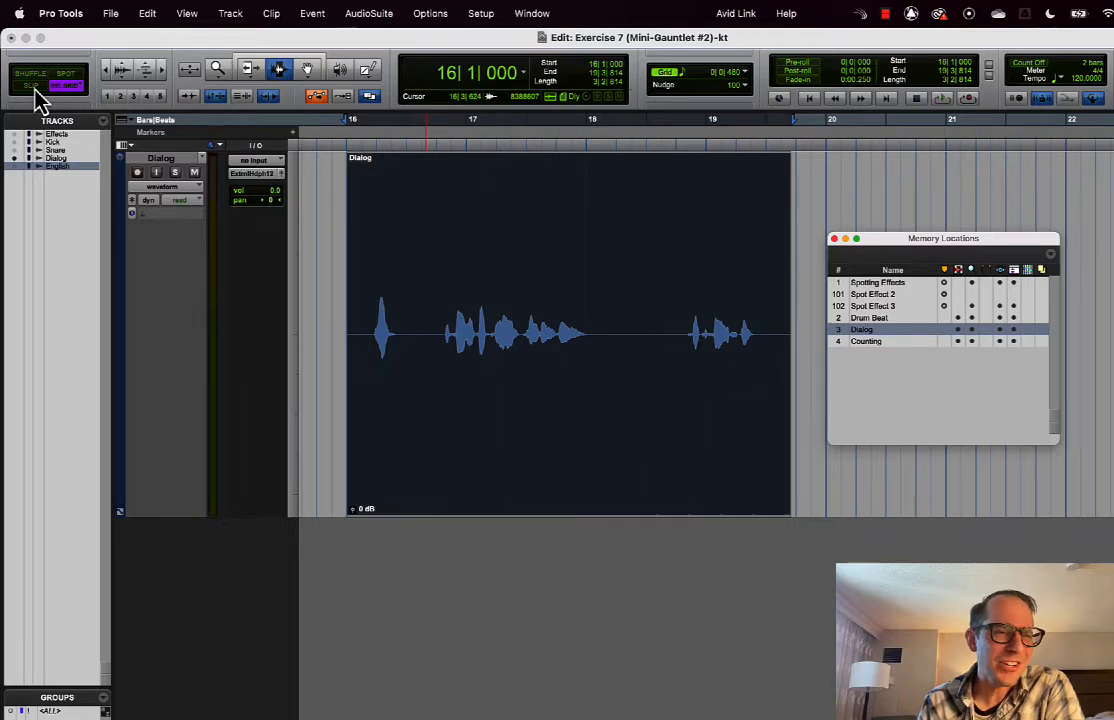
Look up the edit mode and tool shortcuts in the guide's Exercise 7 shortcut table
{"action": "key", "text": "super+Tab"}
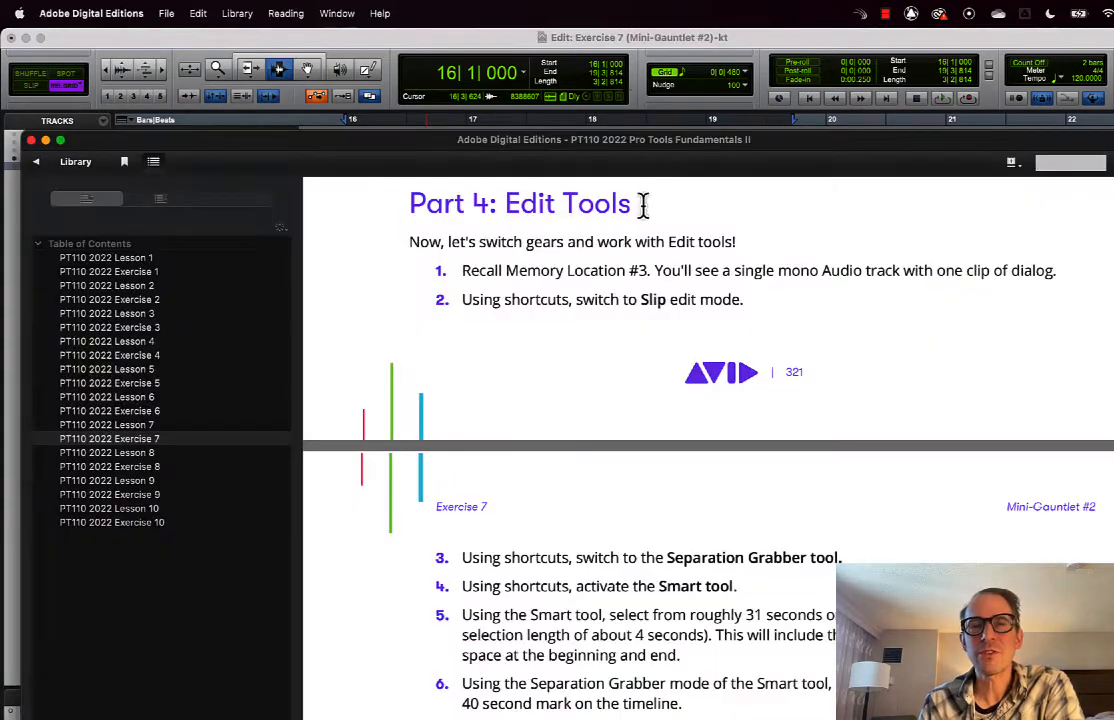
{"action": "scroll", "coordinate": [574, 418], "scroll_direction": "up", "scroll_amount": 10}
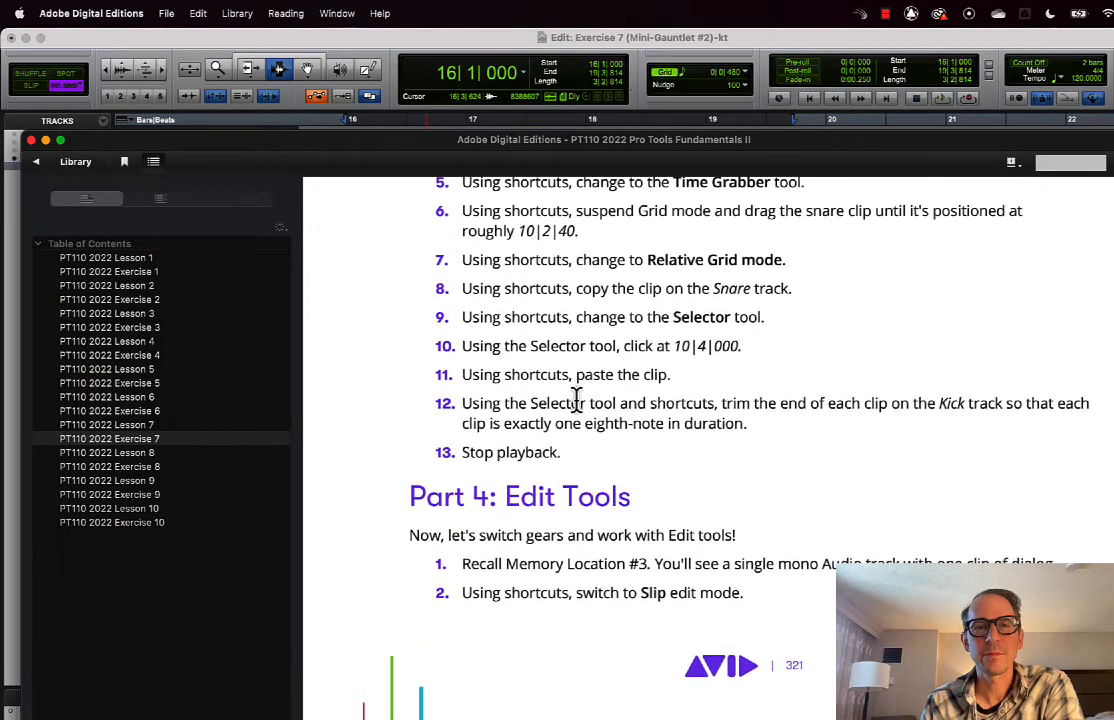
{"action": "scroll", "coordinate": [576, 398], "scroll_direction": "up", "scroll_amount": 11}
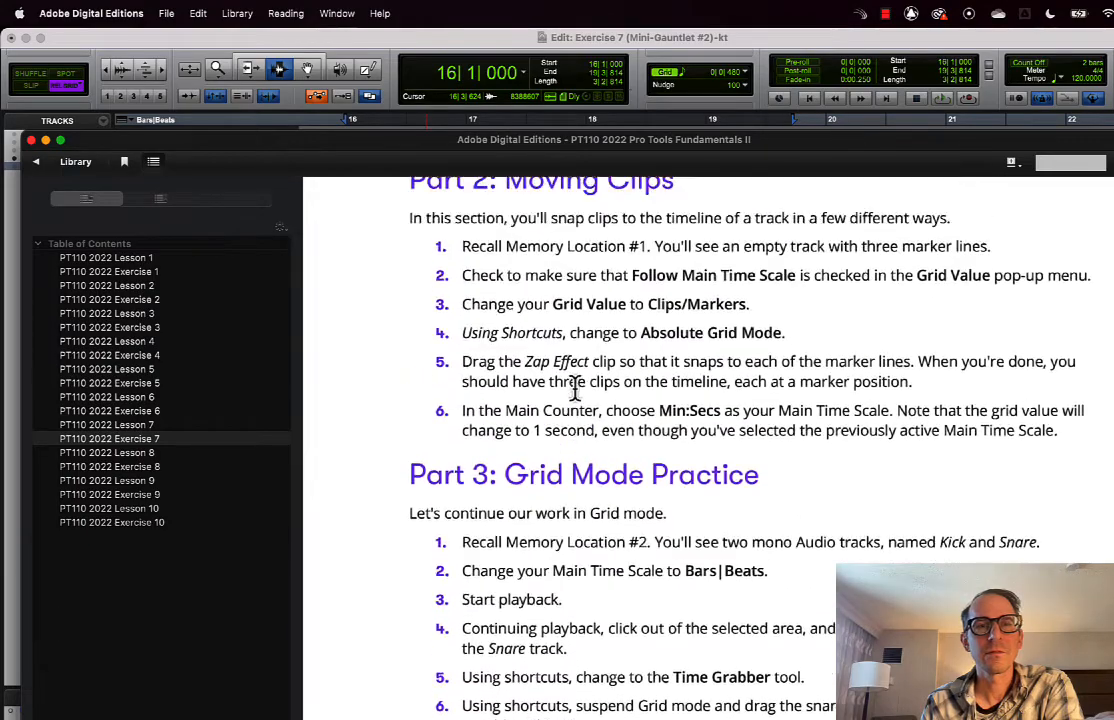
{"action": "scroll", "coordinate": [576, 392], "scroll_direction": "up", "scroll_amount": 12}
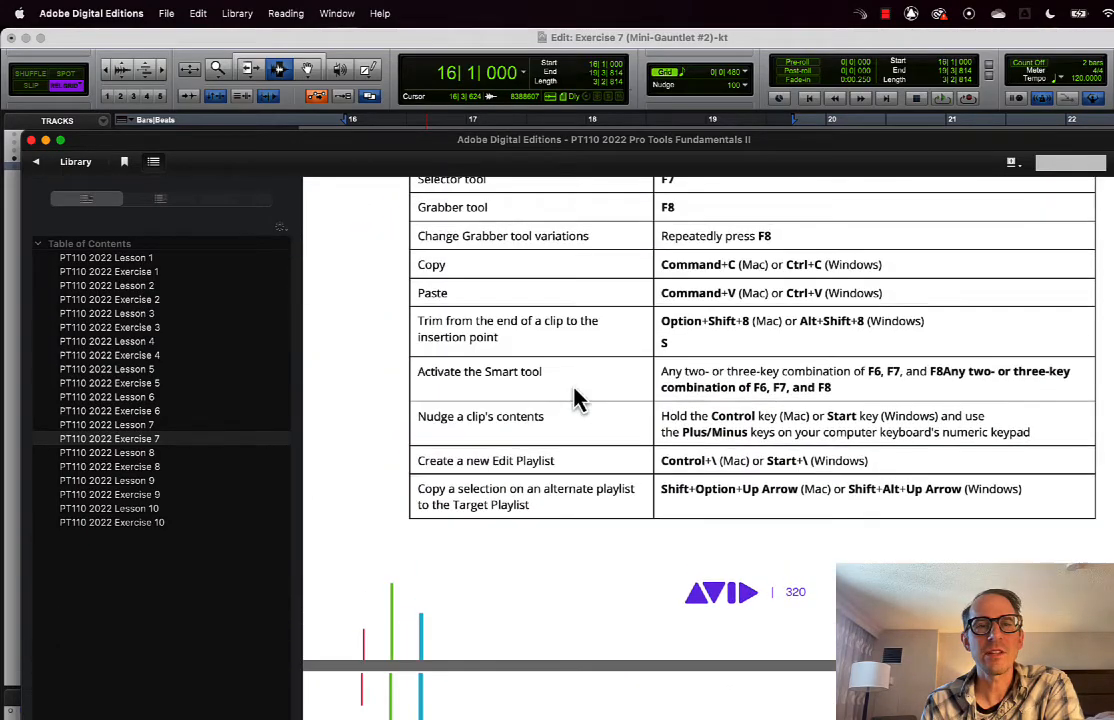
{"action": "scroll", "coordinate": [576, 398], "scroll_direction": "up", "scroll_amount": 4}
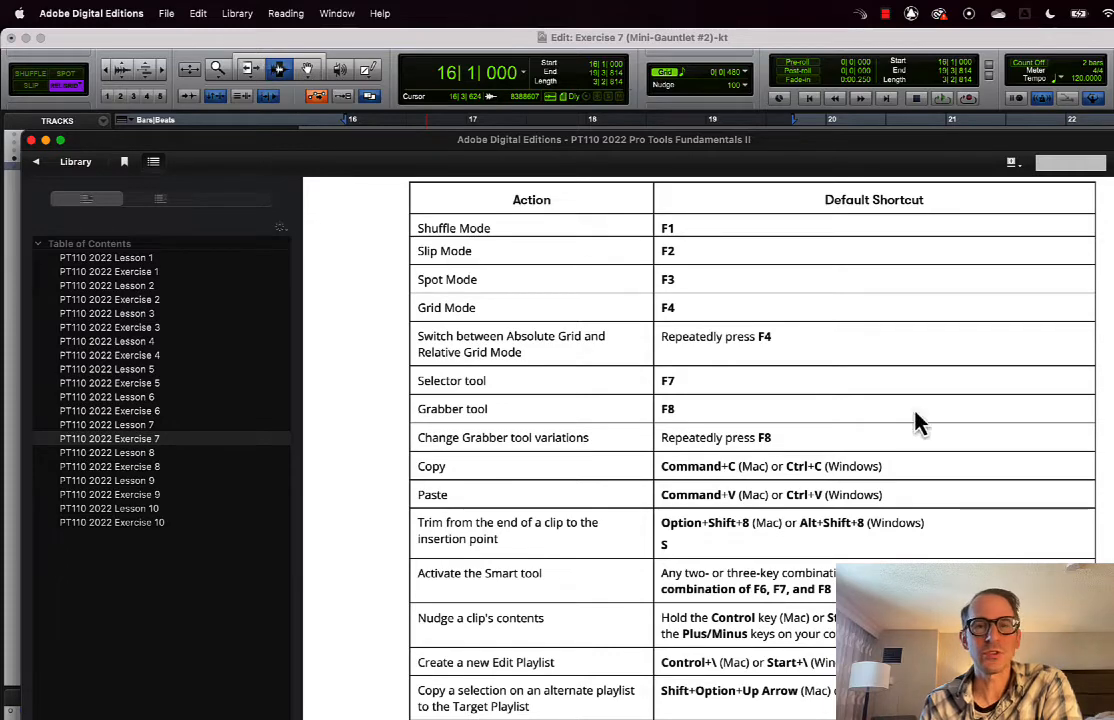
Return to Part 4 in the guide and check step 2, then switch to Slip edit mode in Pro Tools
{"action": "scroll", "coordinate": [808, 510], "scroll_direction": "down", "scroll_amount": 10}
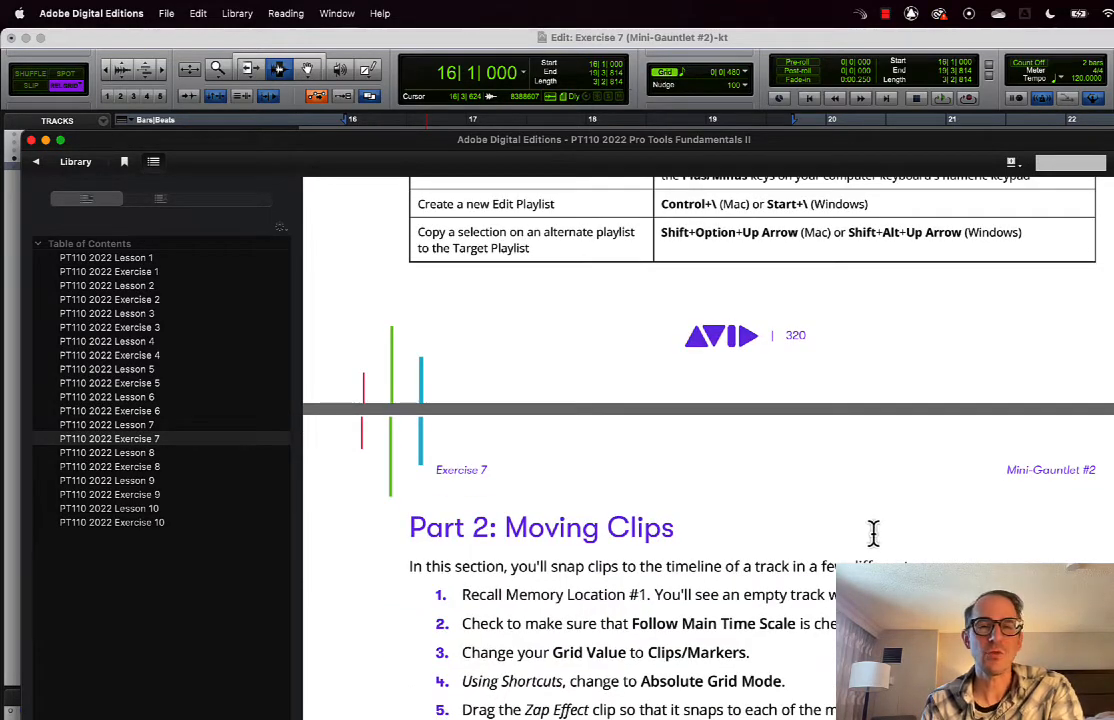
{"action": "scroll", "coordinate": [873, 533], "scroll_direction": "down", "scroll_amount": 7}
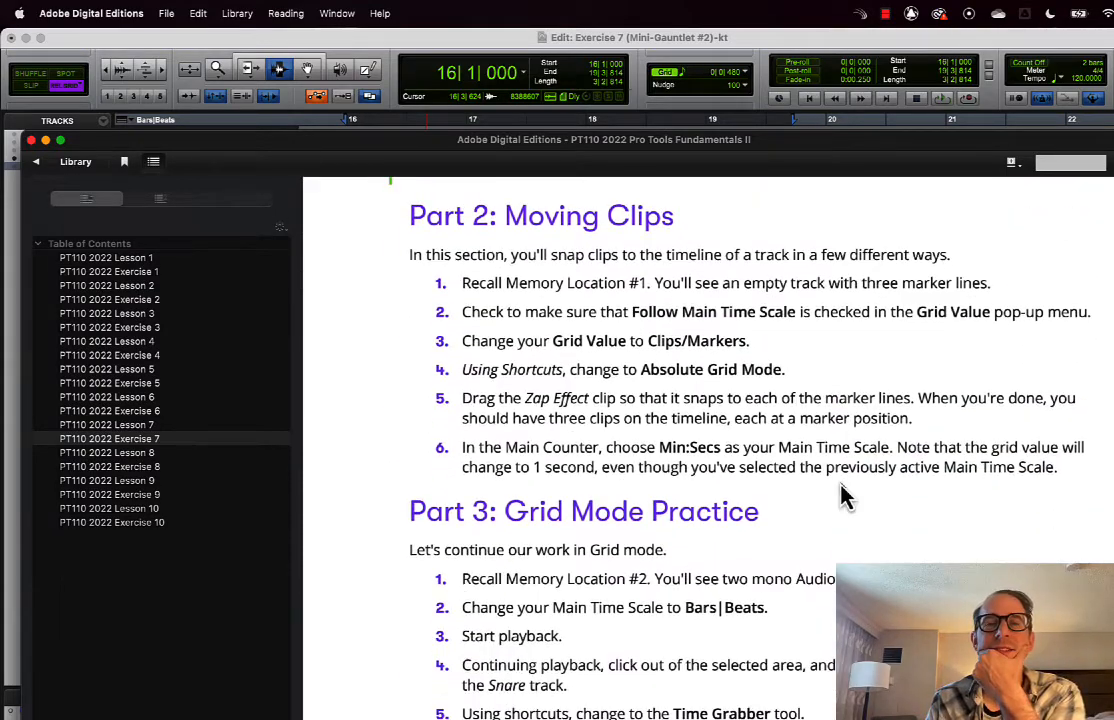
{"action": "scroll", "coordinate": [840, 497], "scroll_direction": "down", "scroll_amount": 13}
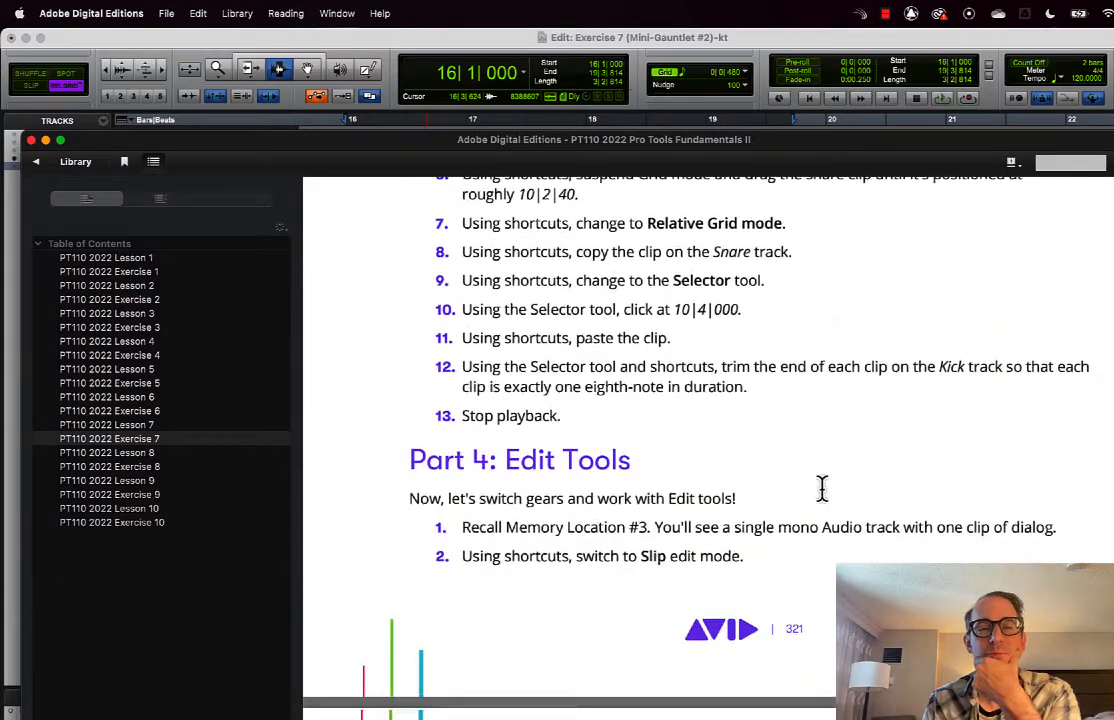
{"action": "scroll", "coordinate": [821, 489], "scroll_direction": "up", "scroll_amount": 1}
{"action": "scroll", "coordinate": [820, 489], "scroll_direction": "down", "scroll_amount": 4}
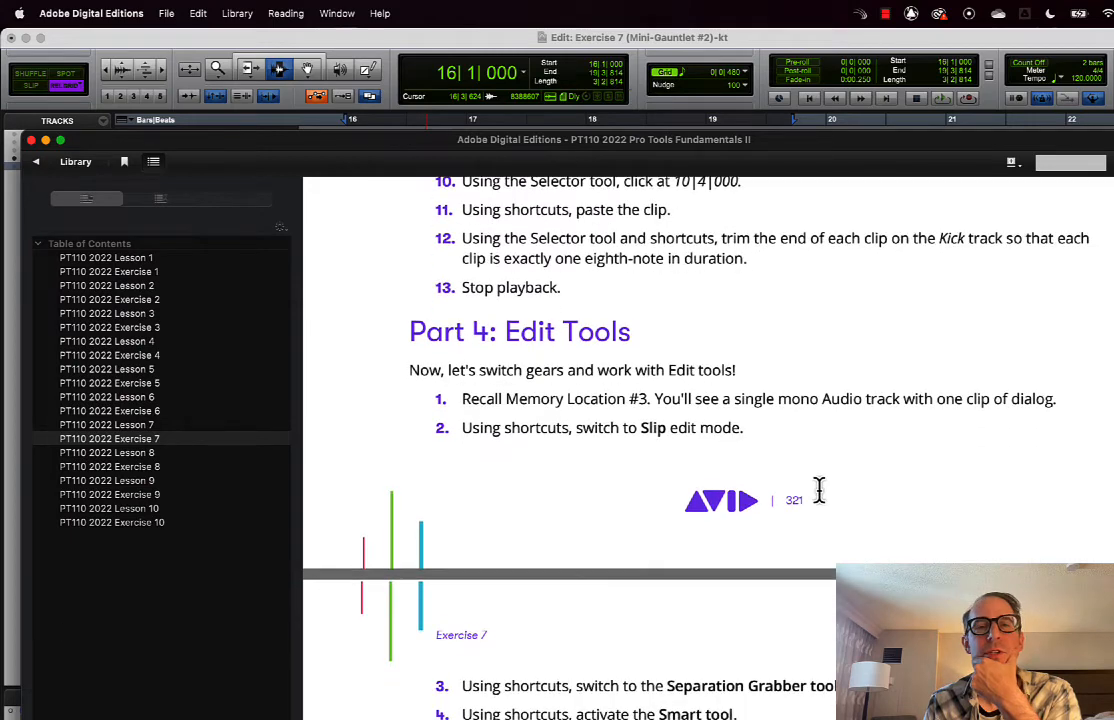
{"action": "scroll", "coordinate": [818, 488], "scroll_direction": "down", "scroll_amount": 4}
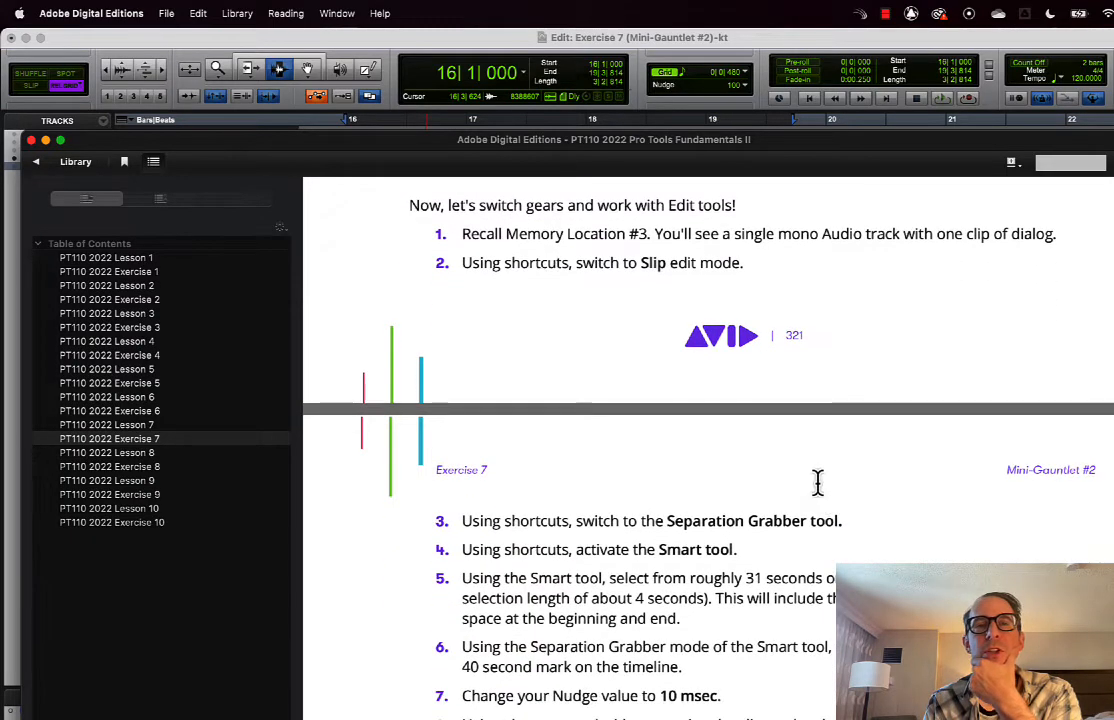
{"action": "scroll", "coordinate": [817, 478], "scroll_direction": "down", "scroll_amount": 1}
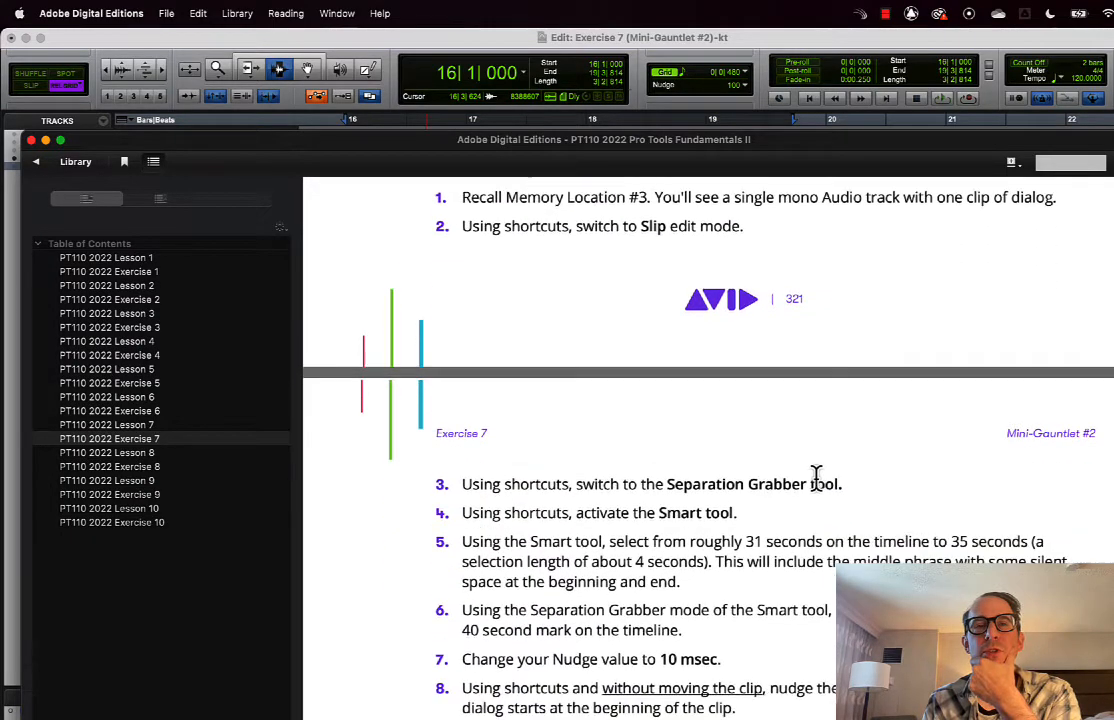
{"action": "left_click", "coordinate": [366, 42]}
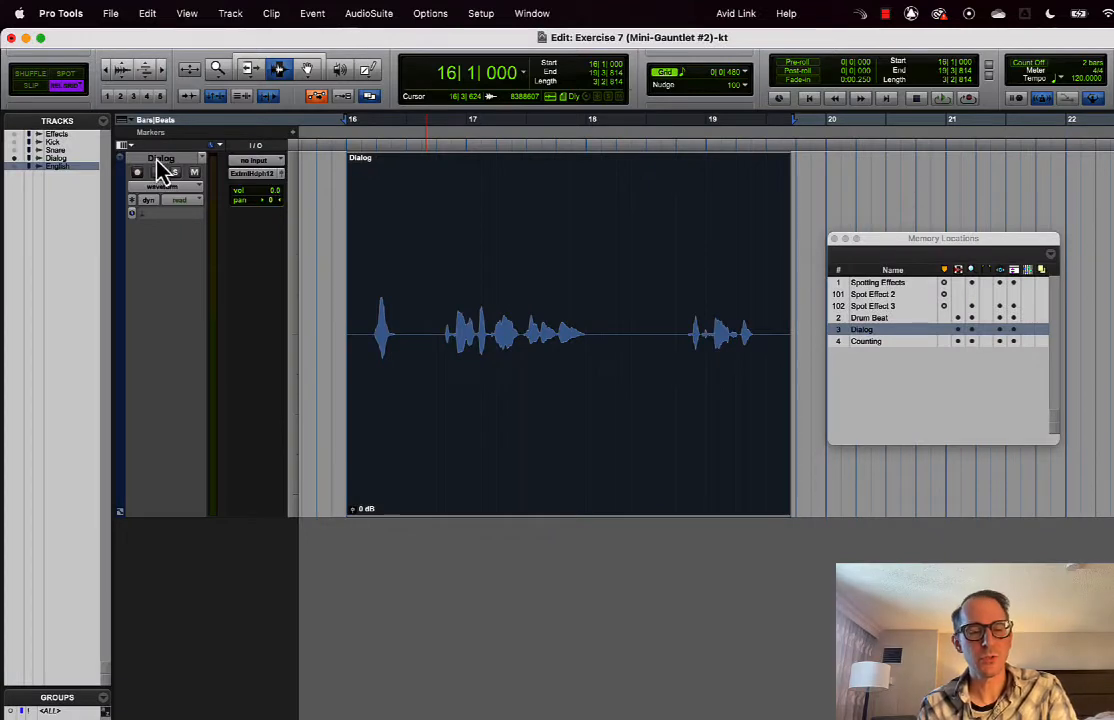
{"action": "key", "text": "F2"}
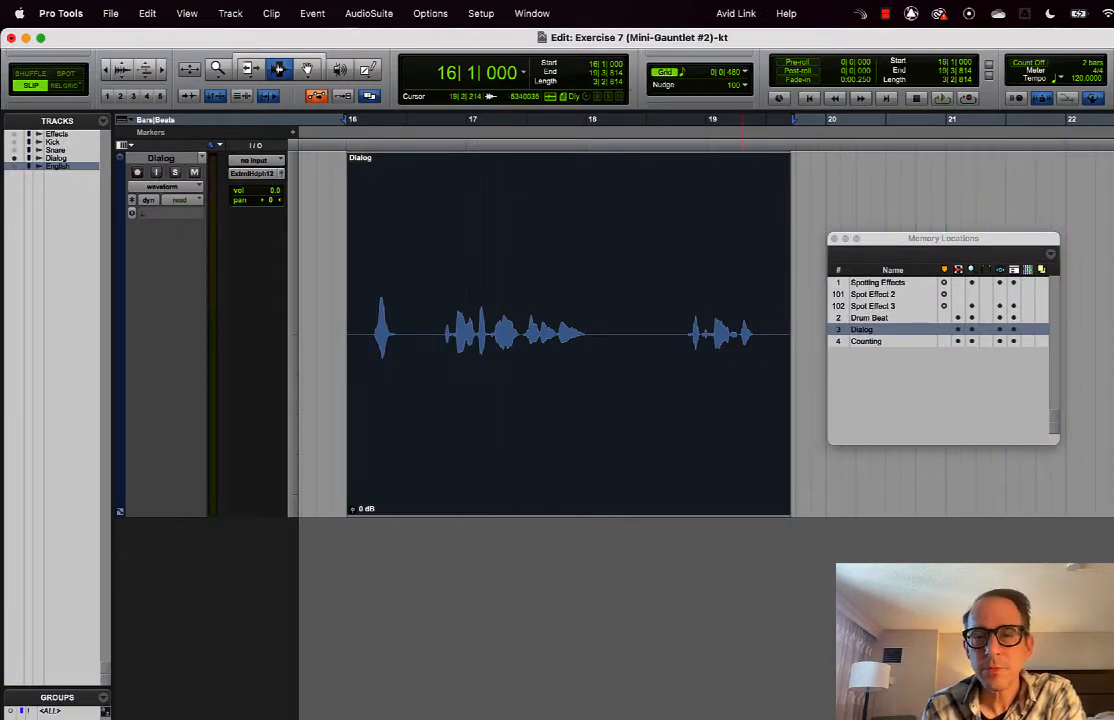
Read steps 3 to 10 of Part 4 in the guide, then switch the Grabber tool to its Separation variation in Pro Tools
{"action": "key", "text": "super+Tab"}
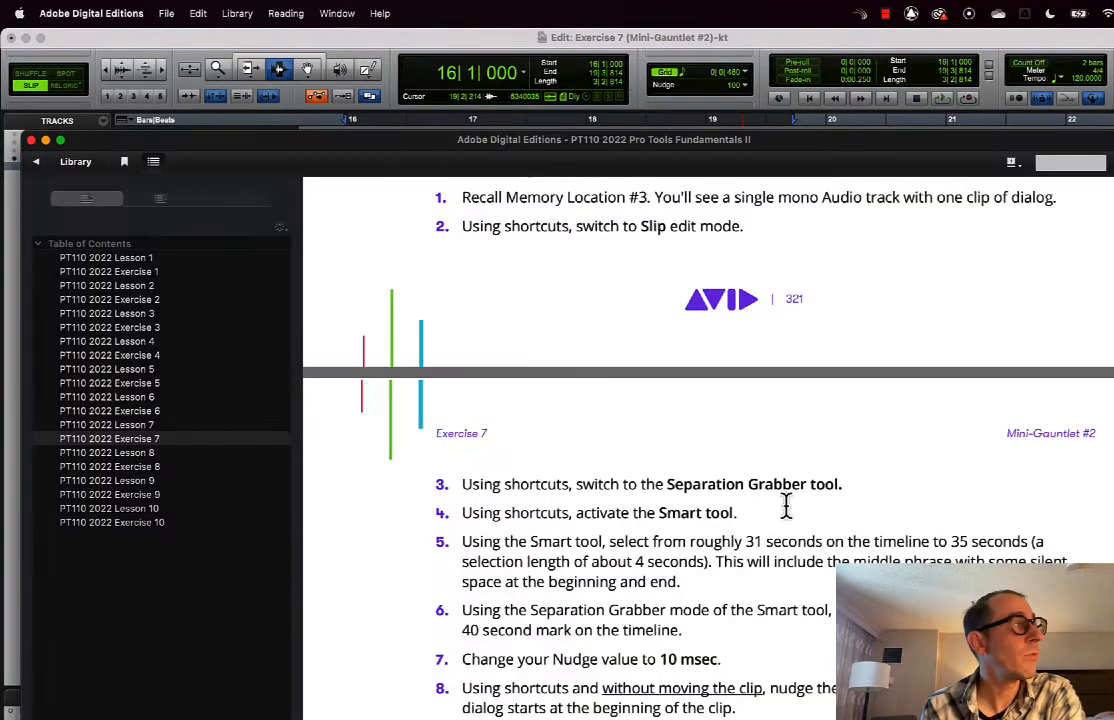
{"action": "scroll", "coordinate": [620, 563], "scroll_direction": "down", "scroll_amount": 5}
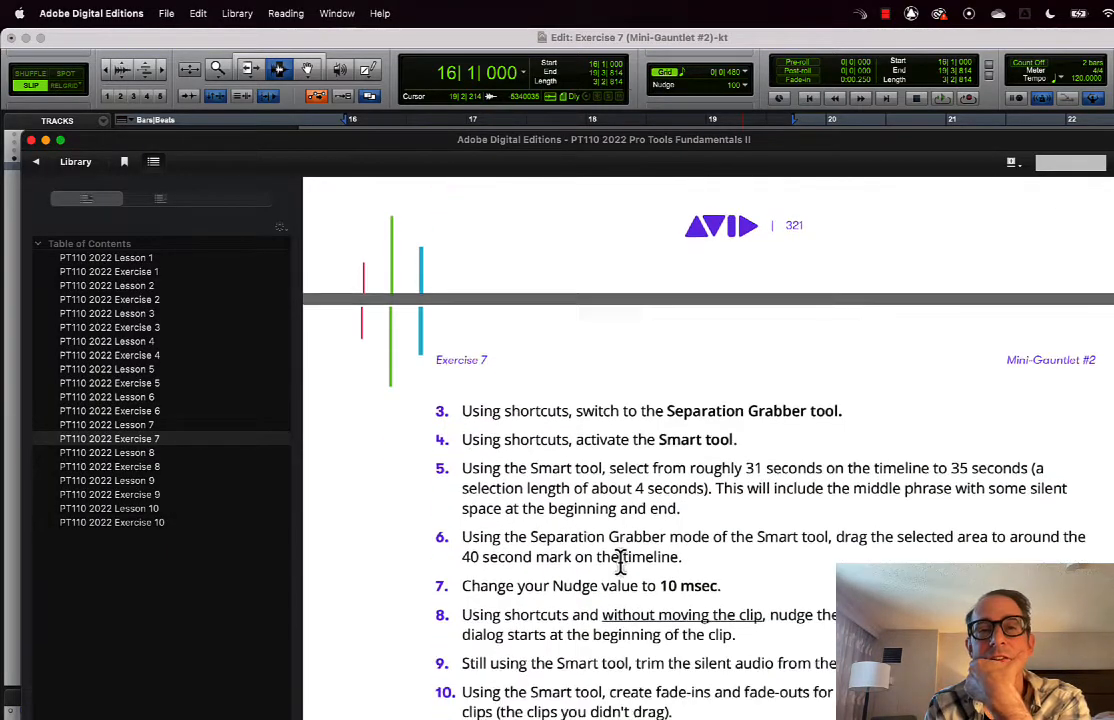
{"action": "scroll", "coordinate": [620, 563], "scroll_direction": "up", "scroll_amount": 5}
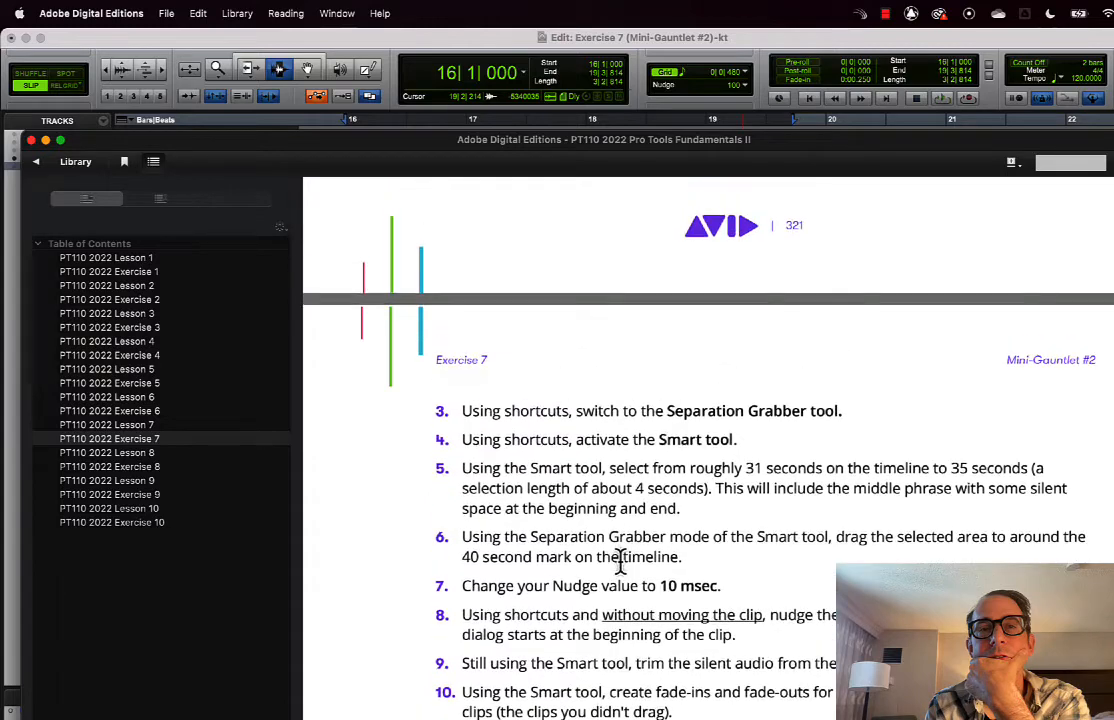
{"action": "scroll", "coordinate": [620, 563], "scroll_direction": "down", "scroll_amount": 2}
{"action": "scroll", "coordinate": [620, 563], "scroll_direction": "down", "scroll_amount": 7}
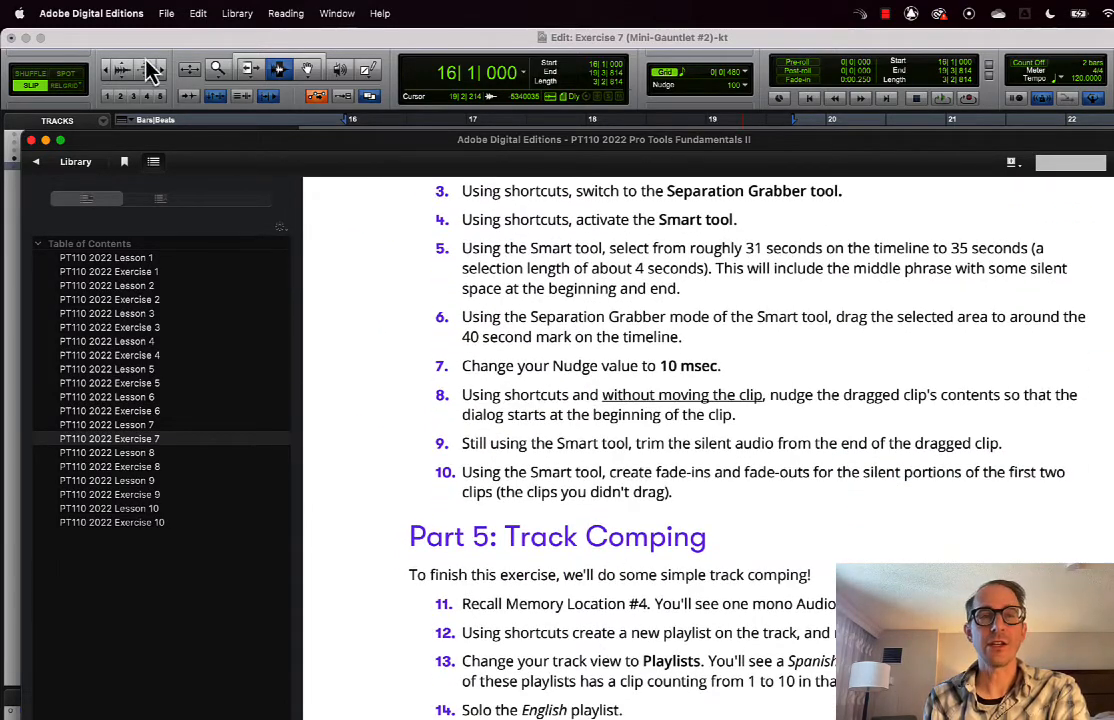
{"action": "left_click", "coordinate": [313, 55]}
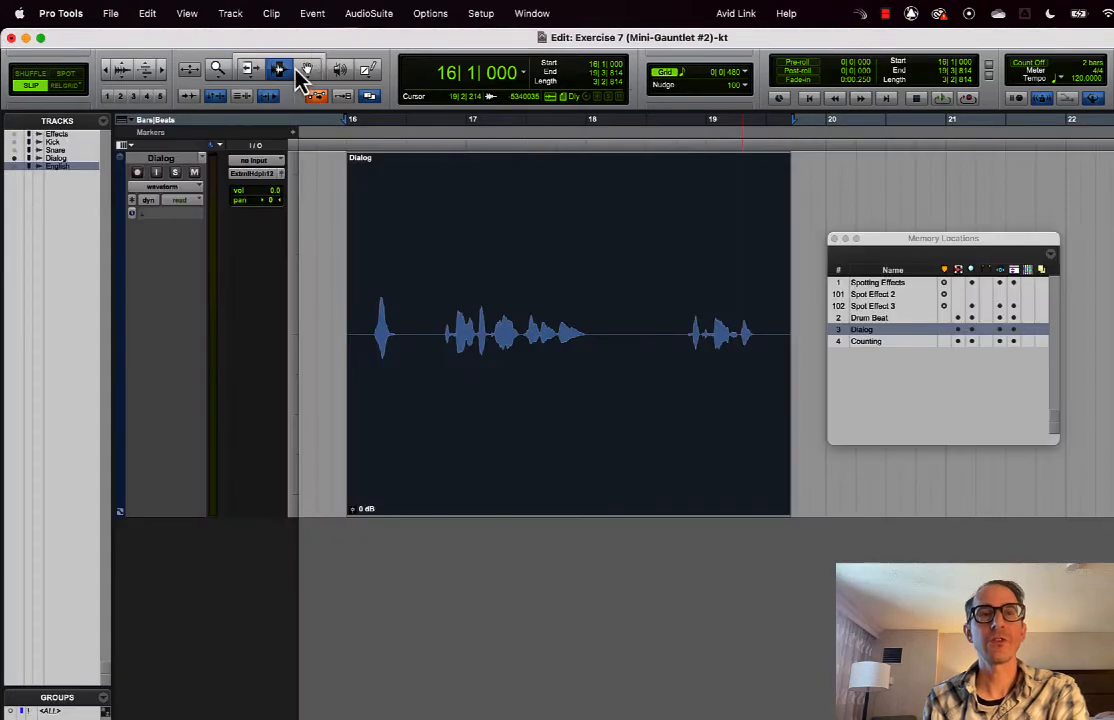
{"action": "left_click", "coordinate": [311, 72]}
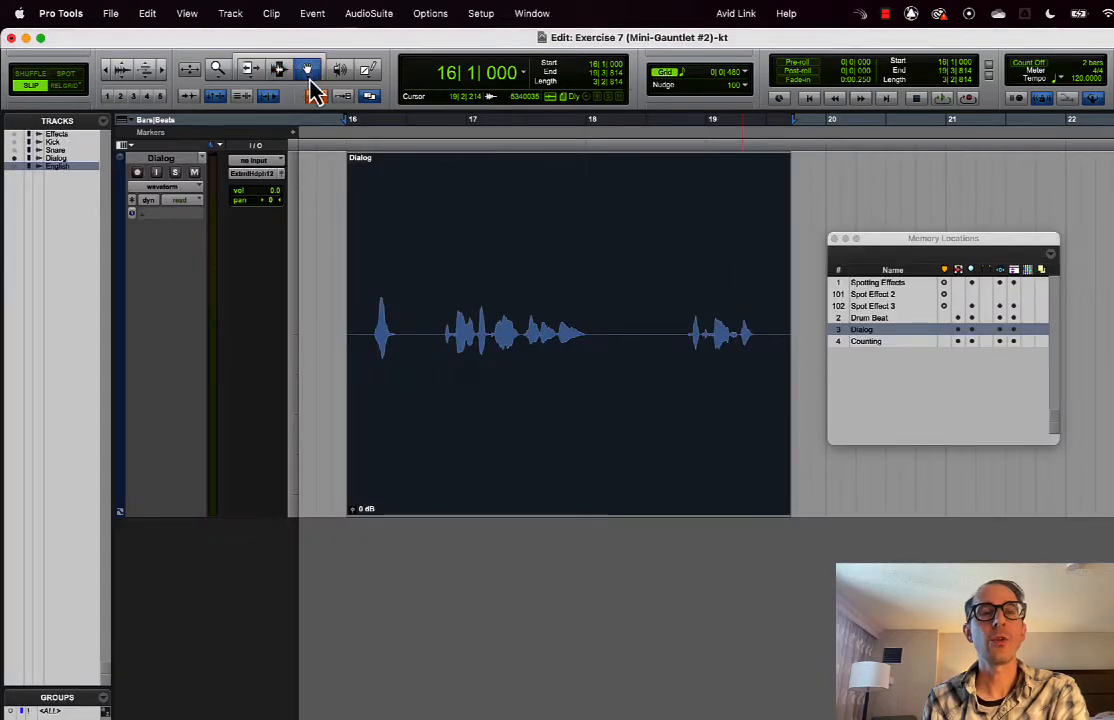
{"action": "left_click", "coordinate": [311, 78]}
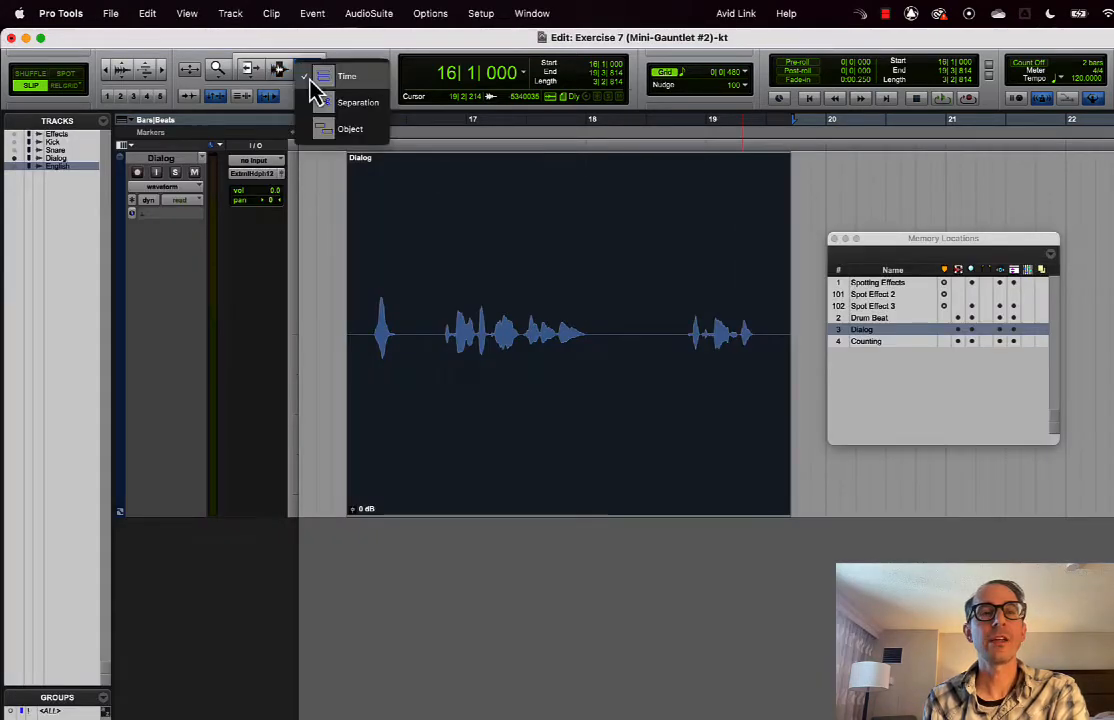
{"action": "left_click", "coordinate": [354, 104]}
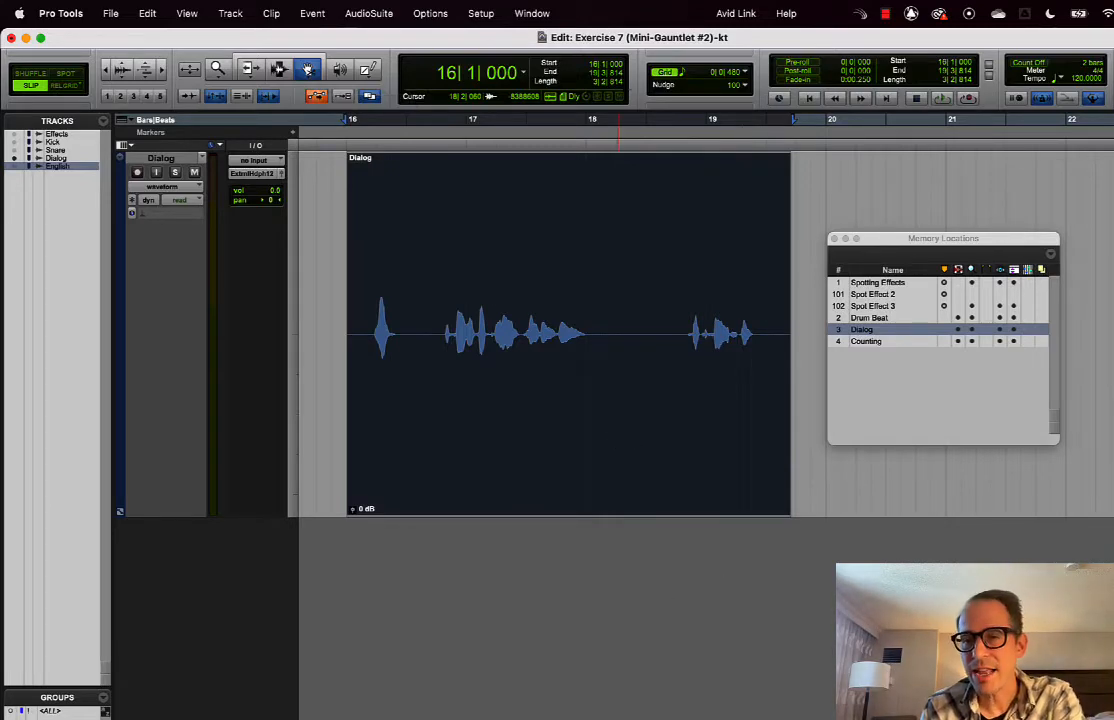
Check step 4 of Part 4 in the guide, then activate the Smart tool in Pro Tools
{"action": "key", "text": "super+Tab"}
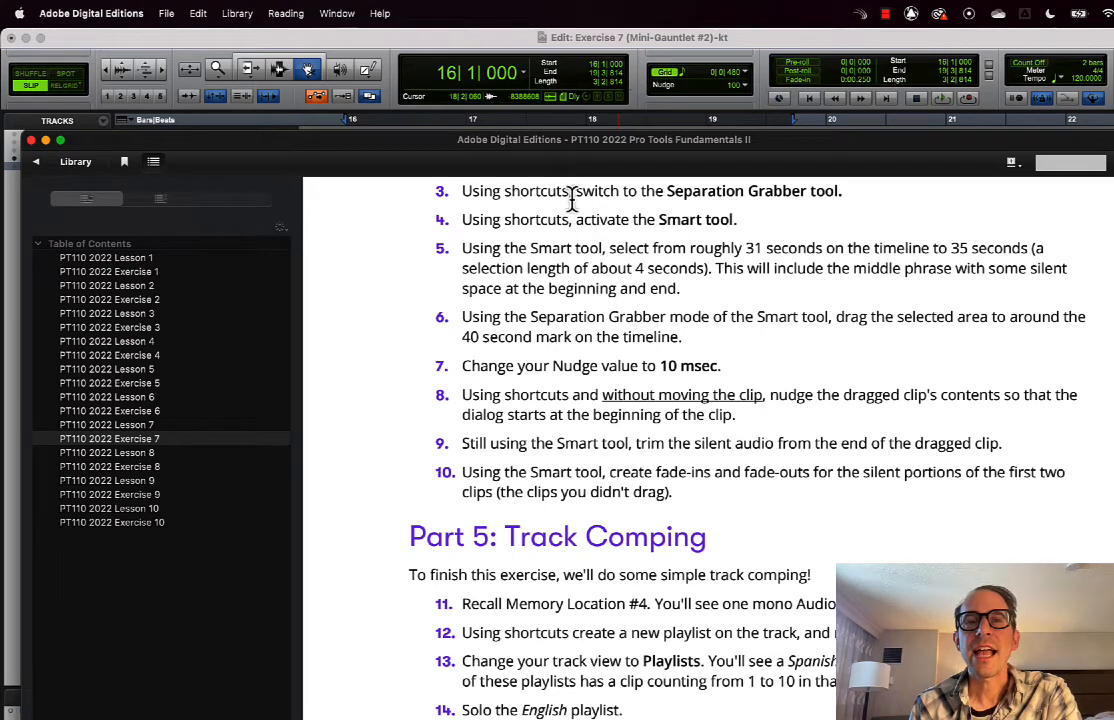
{"action": "left_click", "coordinate": [325, 50]}
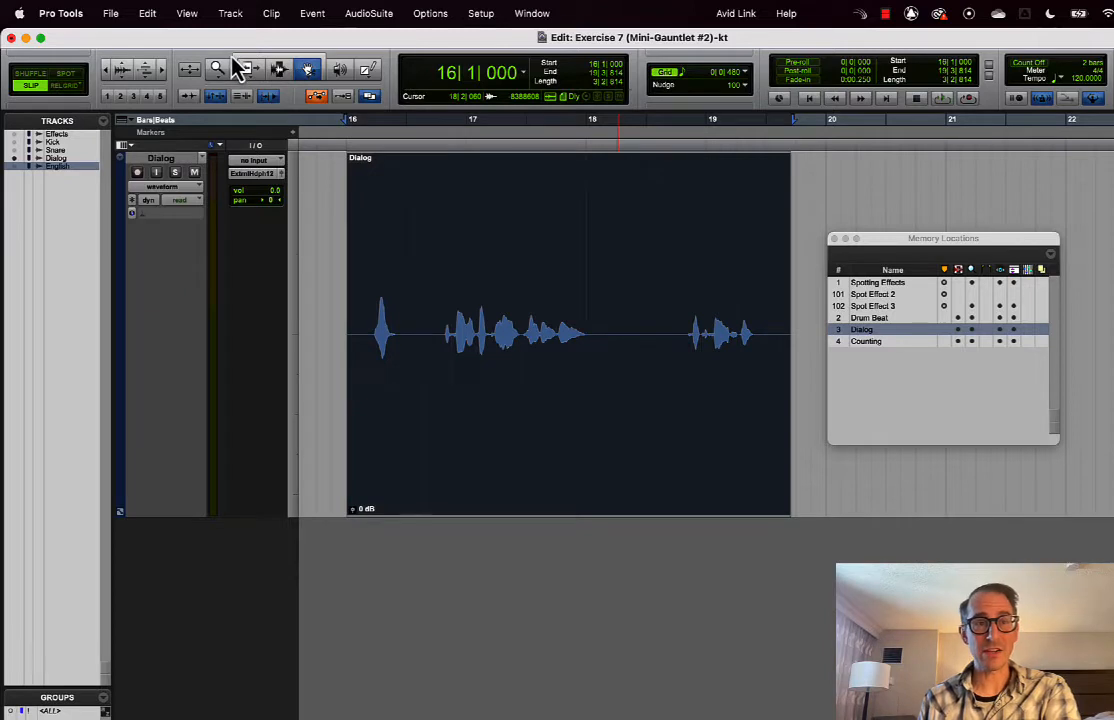
{"action": "left_click", "coordinate": [297, 66]}
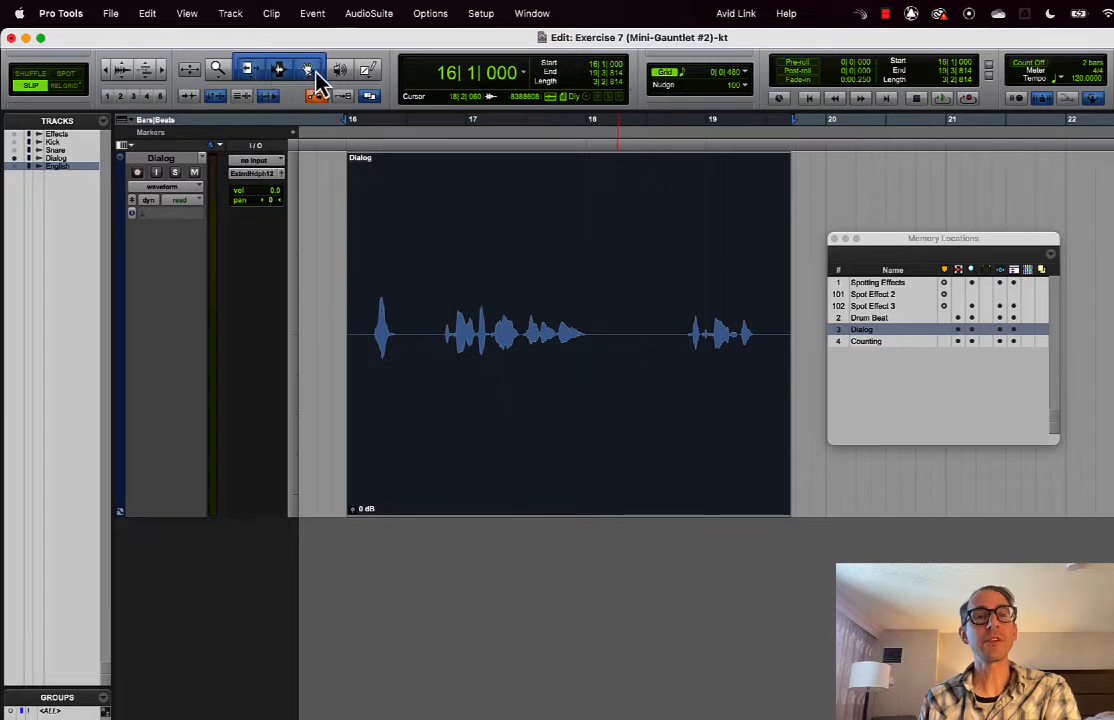
Change the Trim tool to its Loop variation and reactivate the Smart tool
{"action": "left_click", "coordinate": [248, 76]}
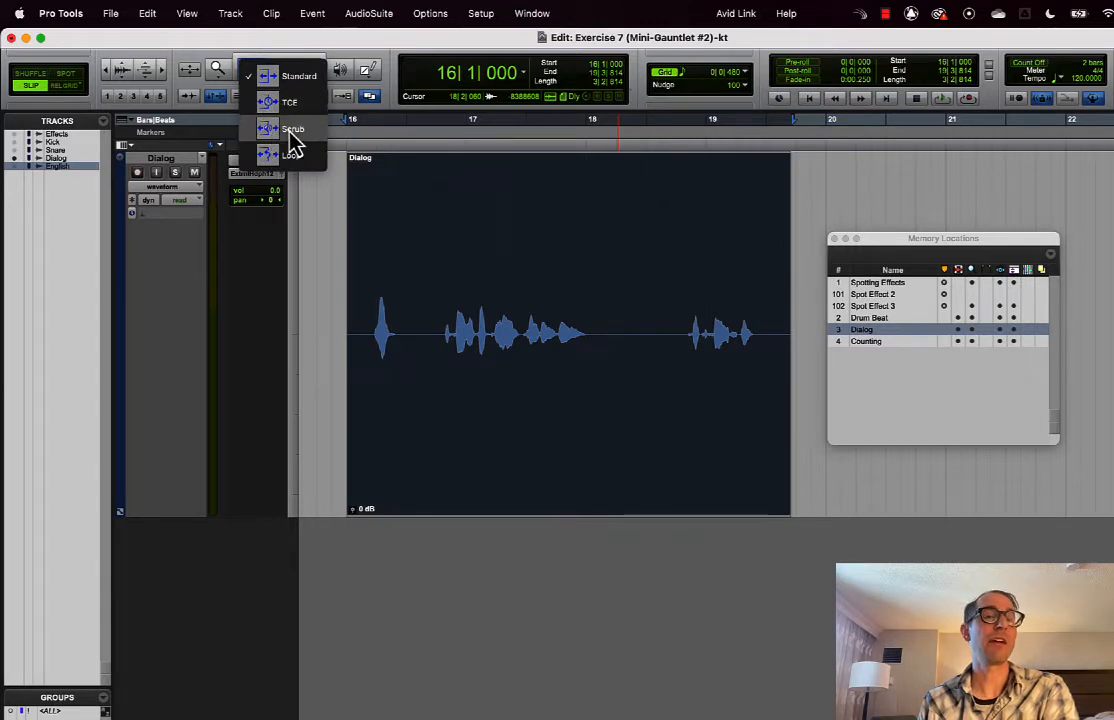
{"action": "left_click", "coordinate": [302, 172]}
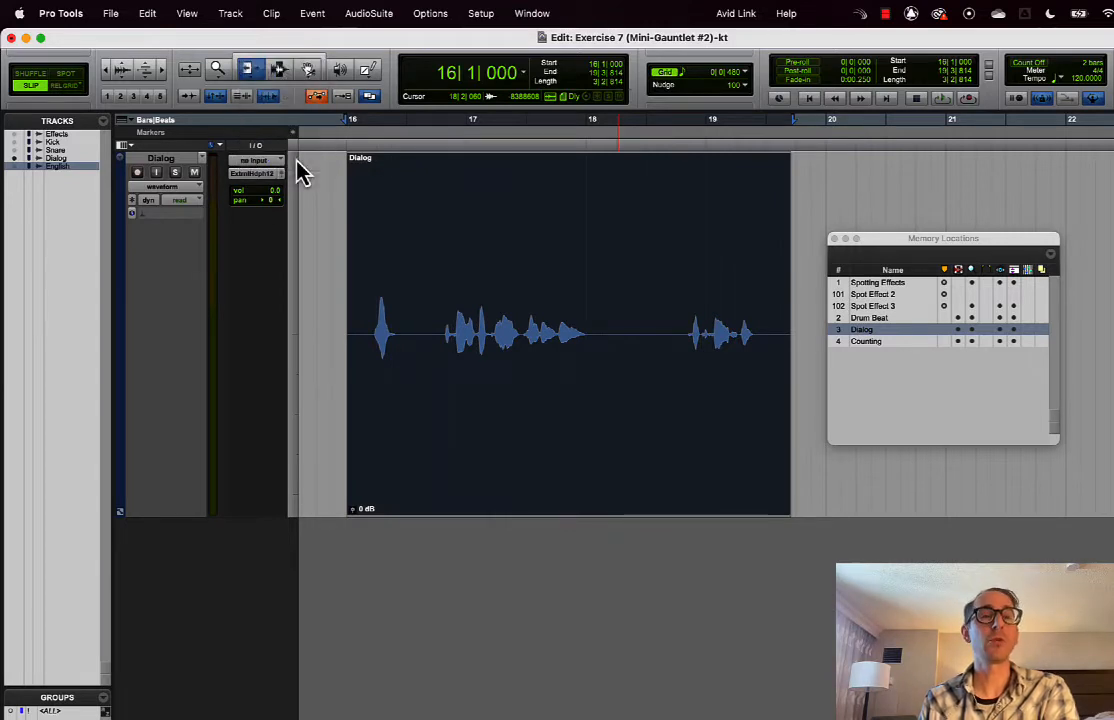
{"action": "left_click", "coordinate": [284, 69]}
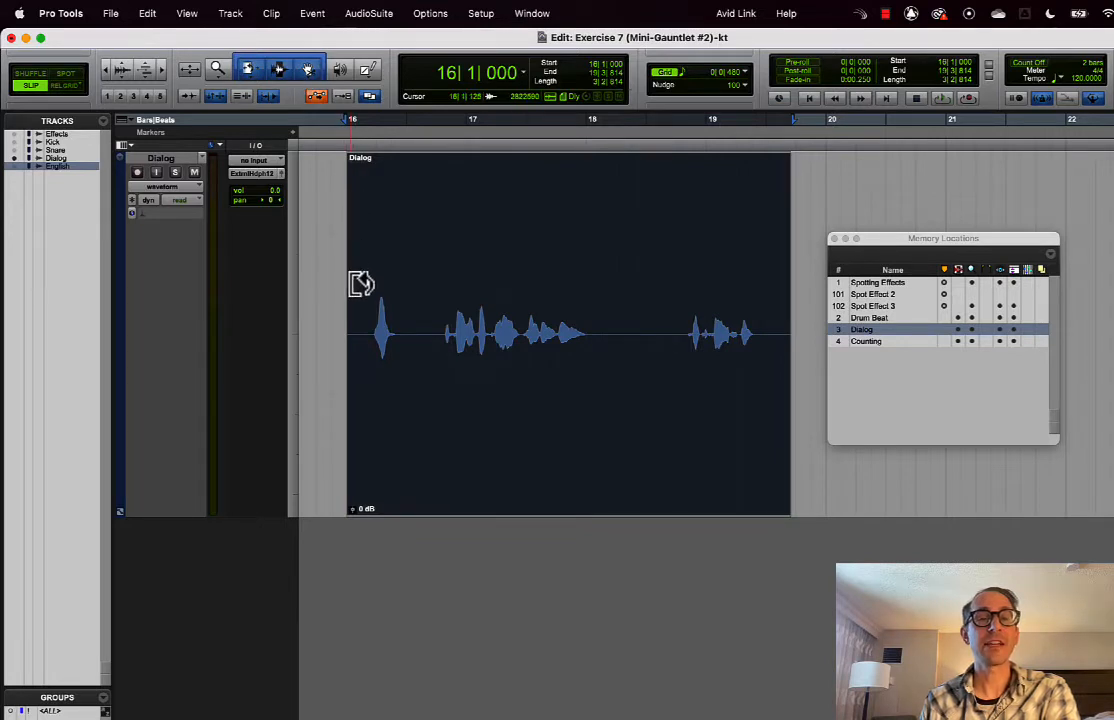
Change the Trim tool back to its Standard variation and reactivate the Smart tool
{"action": "left_click", "coordinate": [251, 76]}
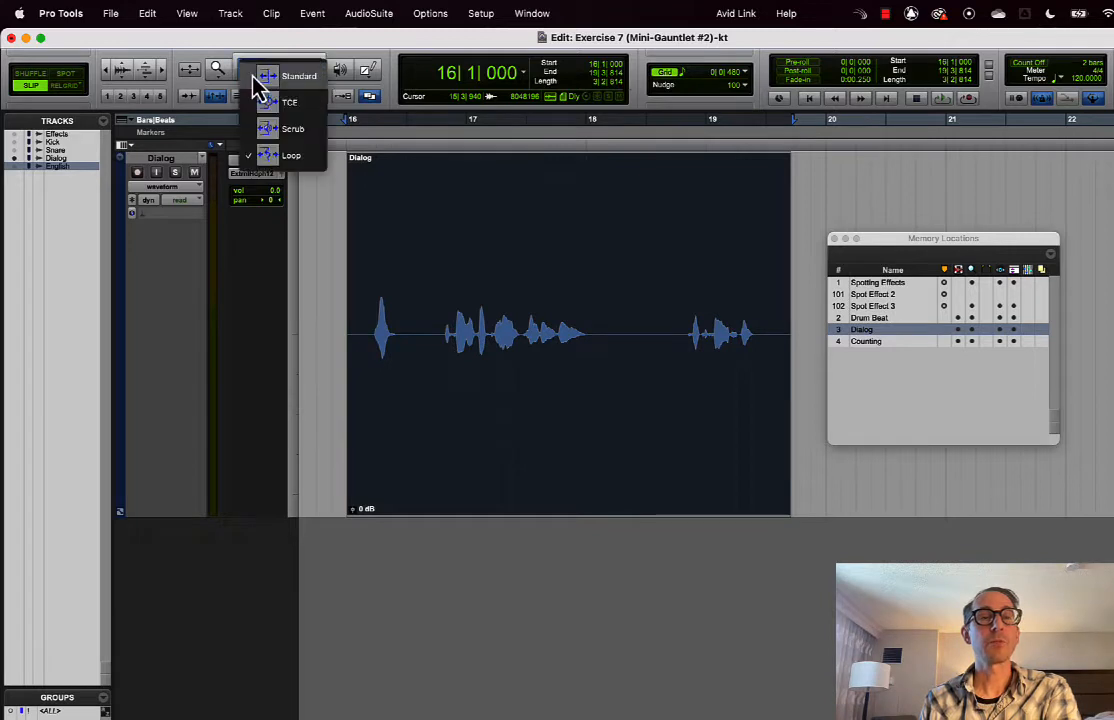
{"action": "left_click", "coordinate": [285, 78]}
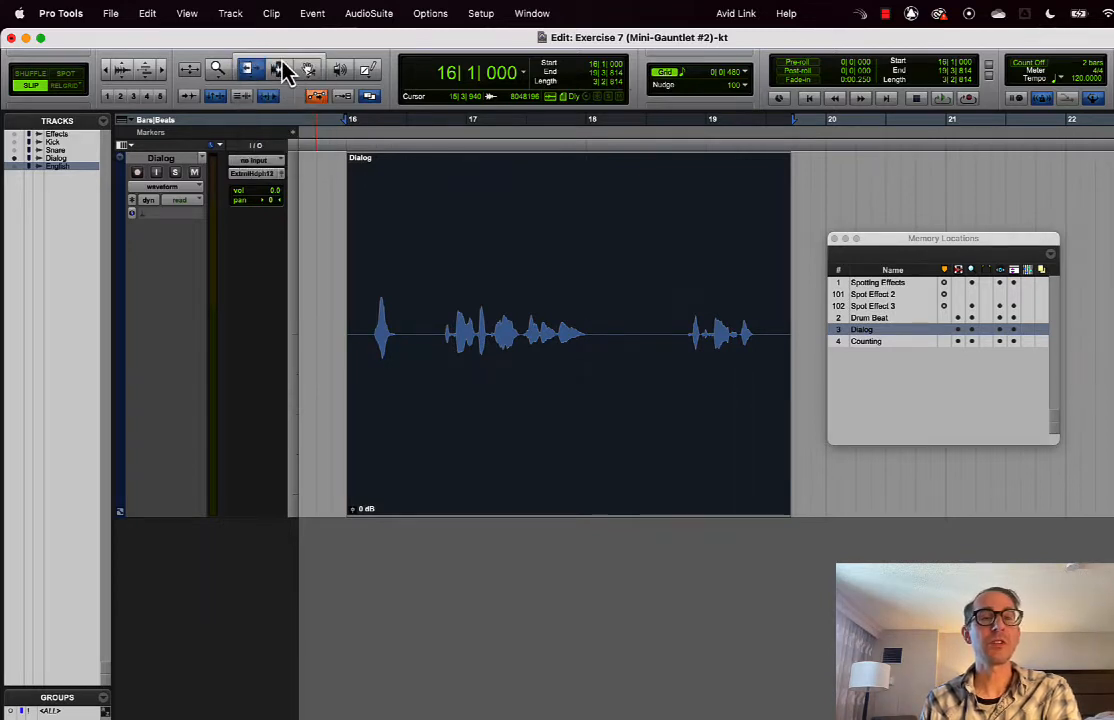
{"action": "left_click", "coordinate": [282, 72]}
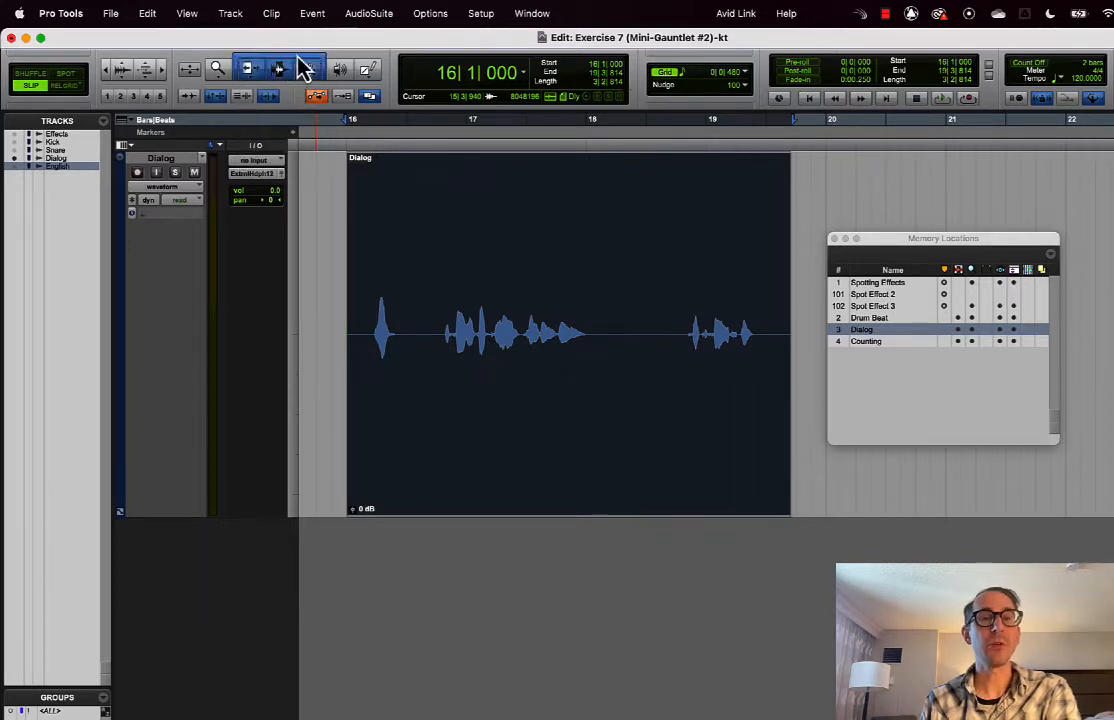
{"action": "left_click", "coordinate": [294, 86]}
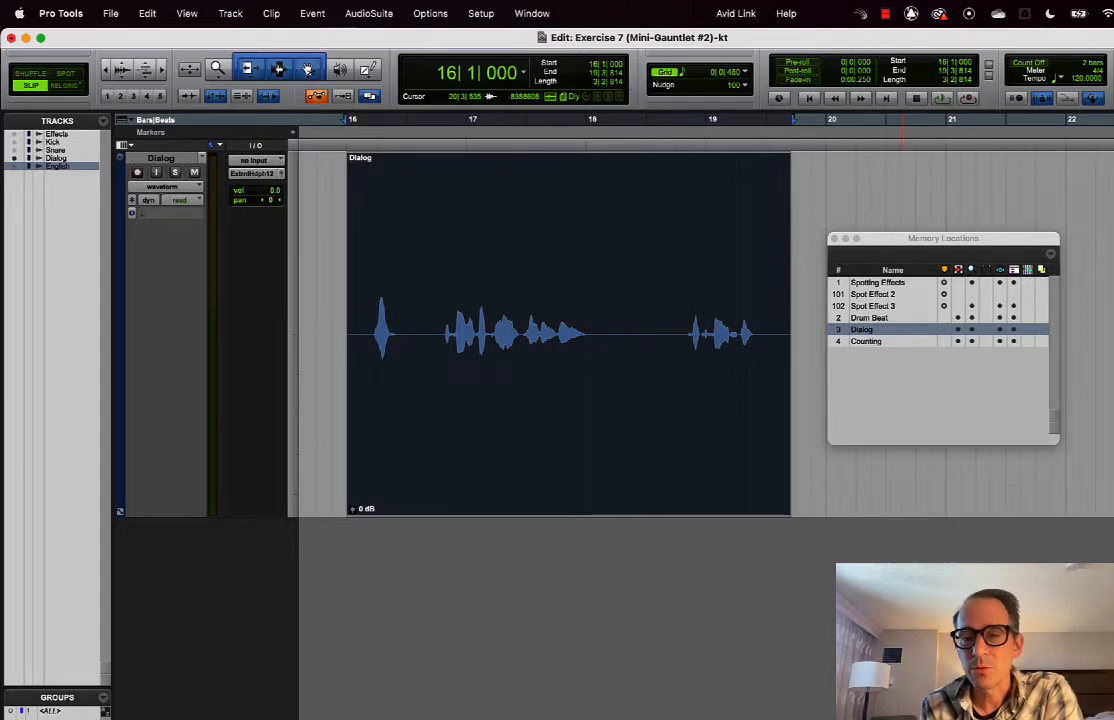
Read step 5 of Part 4 in the guide about the Smart tool selection, then return to Pro Tools
{"action": "key", "text": "super+Tab"}
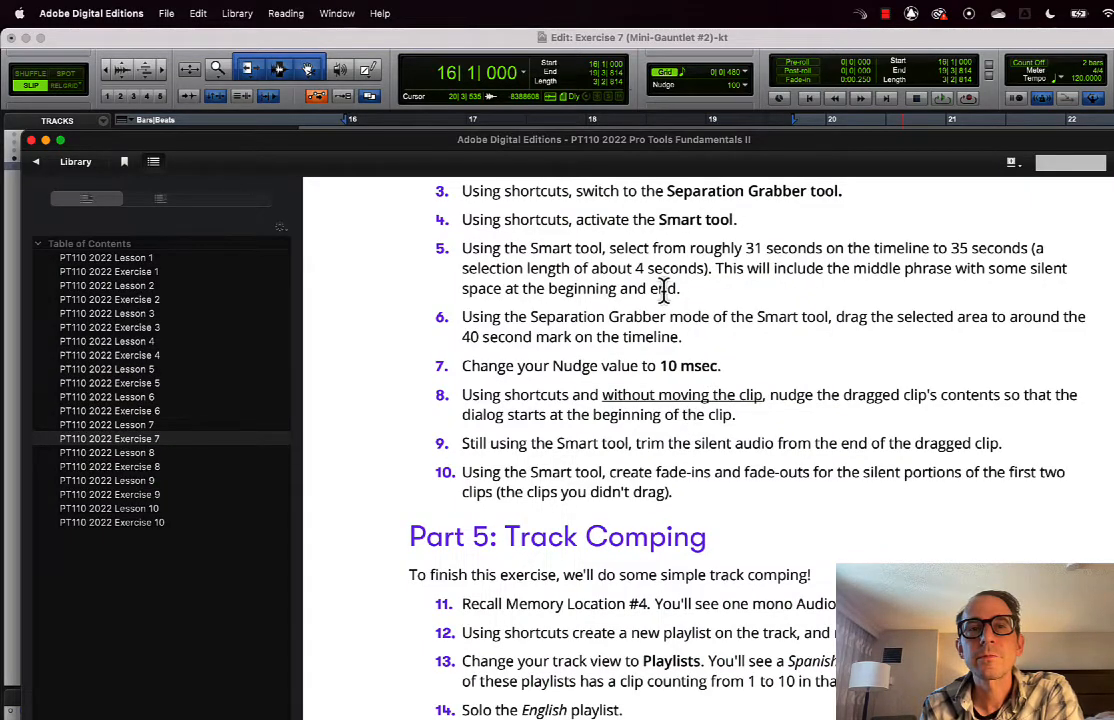
{"action": "scroll", "coordinate": [677, 316], "scroll_direction": "down", "scroll_amount": 2}
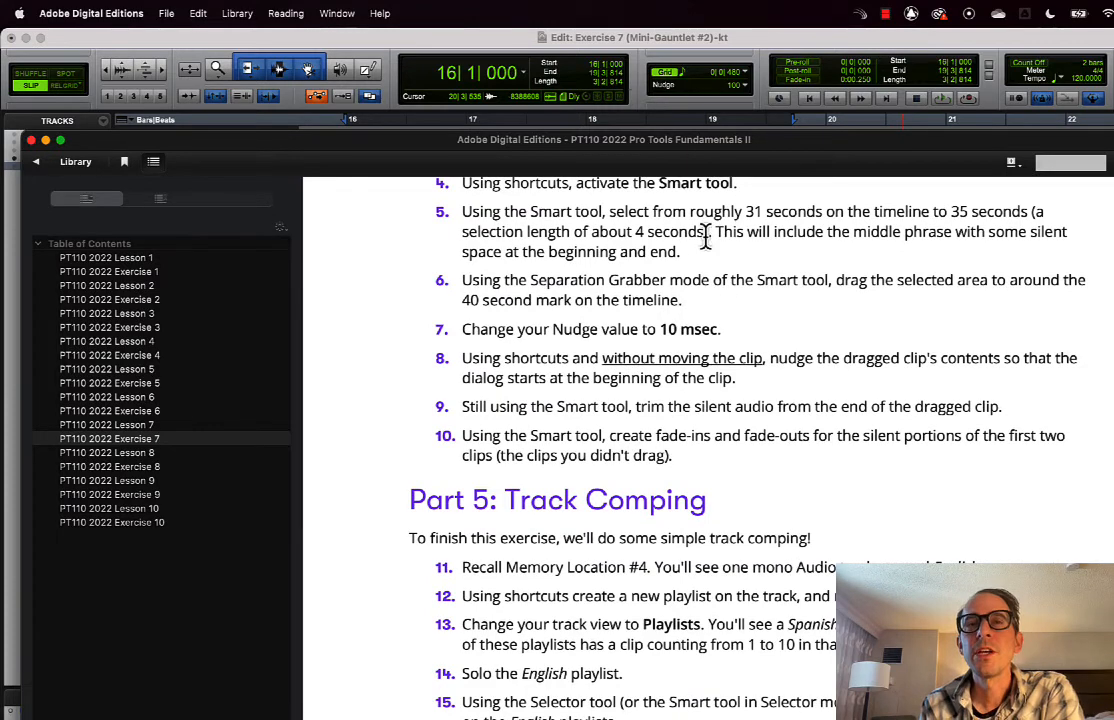
{"action": "scroll", "coordinate": [703, 236], "scroll_direction": "down", "scroll_amount": 1}
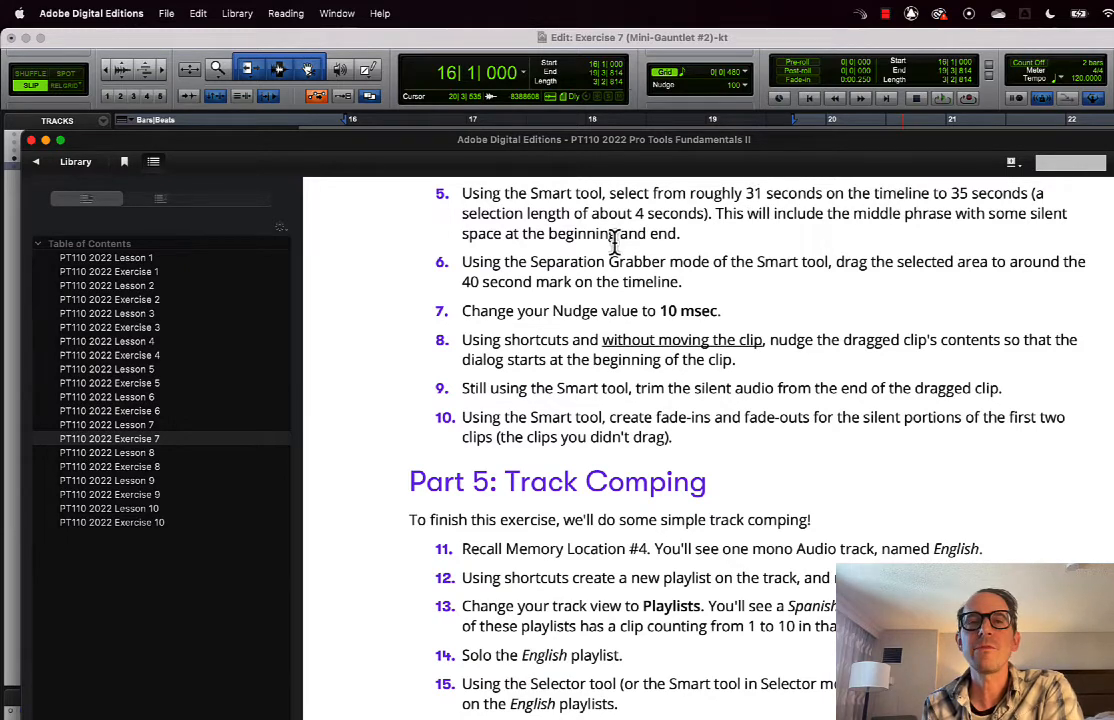
{"action": "left_click", "coordinate": [690, 42]}
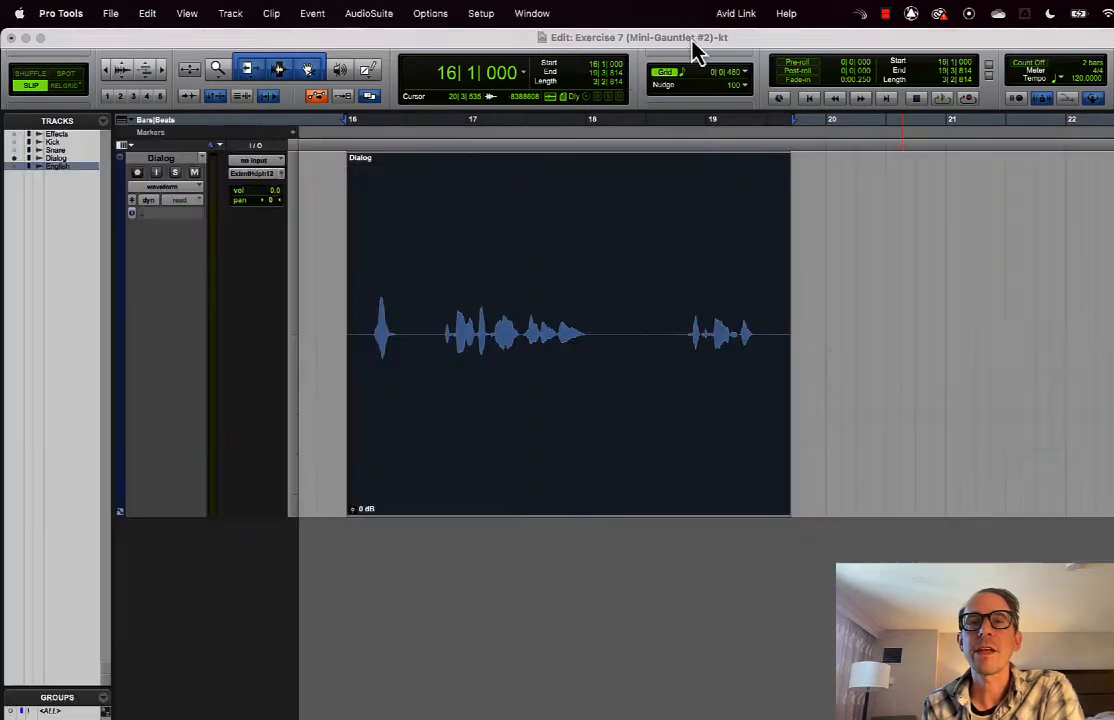
Try trimming both ends of the Dialog clip and fading in its start with the Smart tool, undoing each edit
{"action": "key", "text": "super+5"}
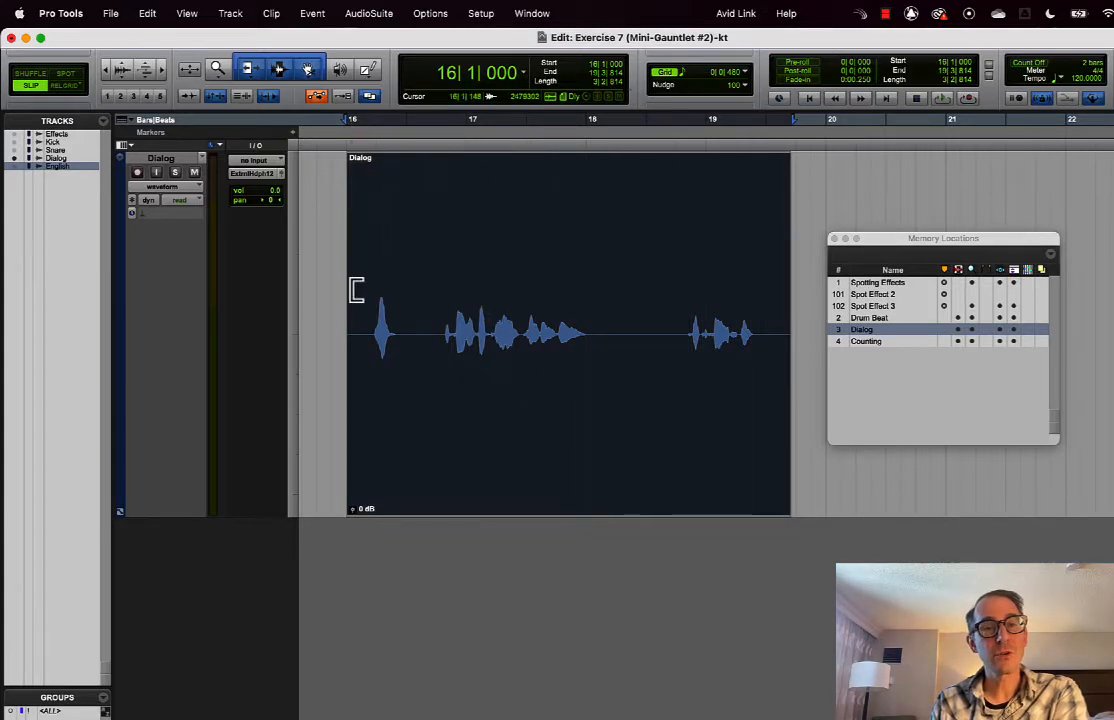
{"action": "left_click_drag", "start_coordinate": [352, 290], "coordinate": [377, 294]}
{"action": "key", "text": "super+z"}
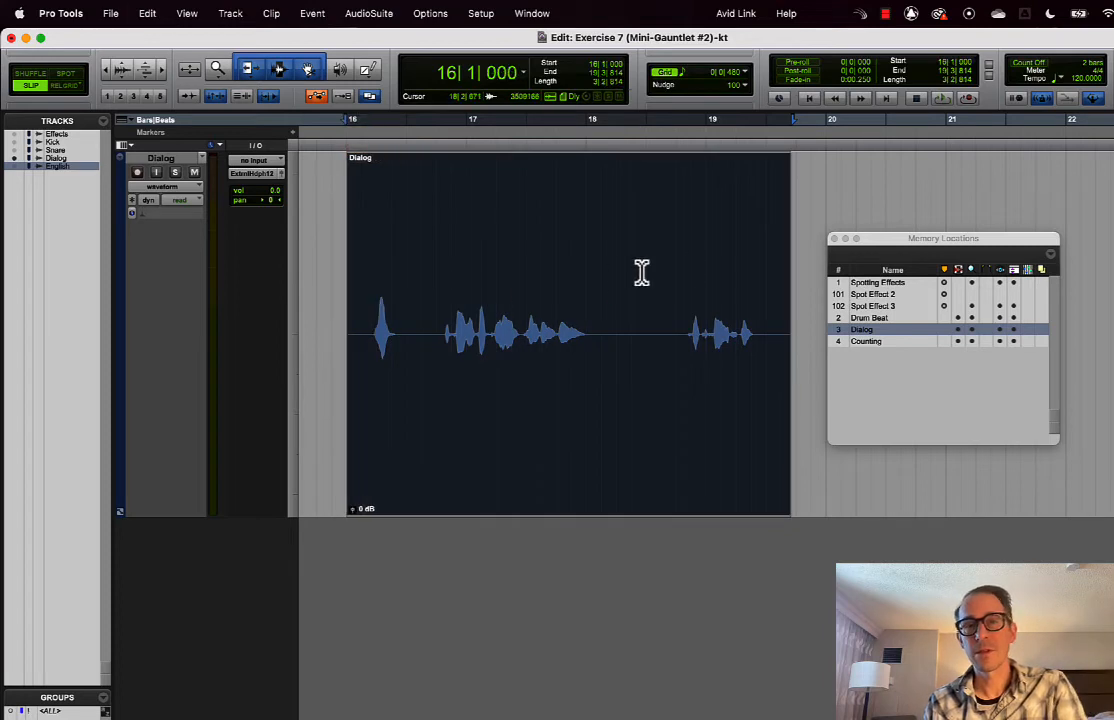
{"action": "mouse_move", "coordinate": [780, 291]}
{"action": "left_mouse_down"}
{"action": "mouse_move", "coordinate": [697, 308]}
{"action": "mouse_move", "coordinate": [773, 300]}
{"action": "left_mouse_up"}
{"action": "key", "text": "super+z"}
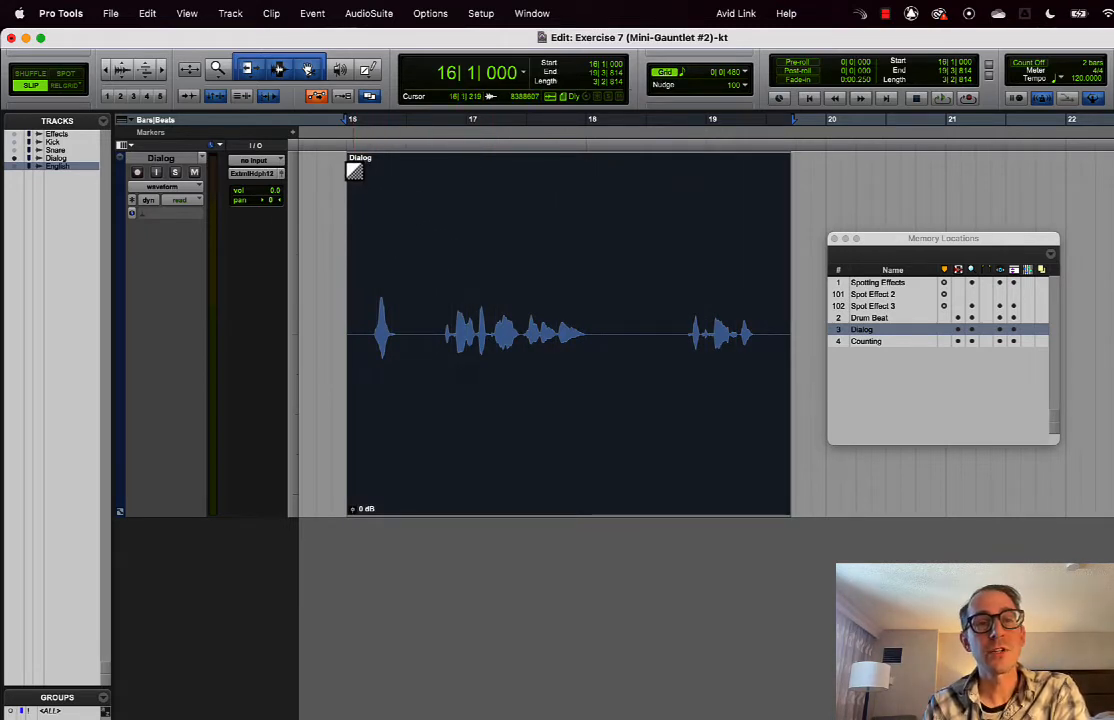
{"action": "left_click_drag", "start_coordinate": [354, 170], "coordinate": [497, 228]}
{"action": "key", "text": "super+z"}
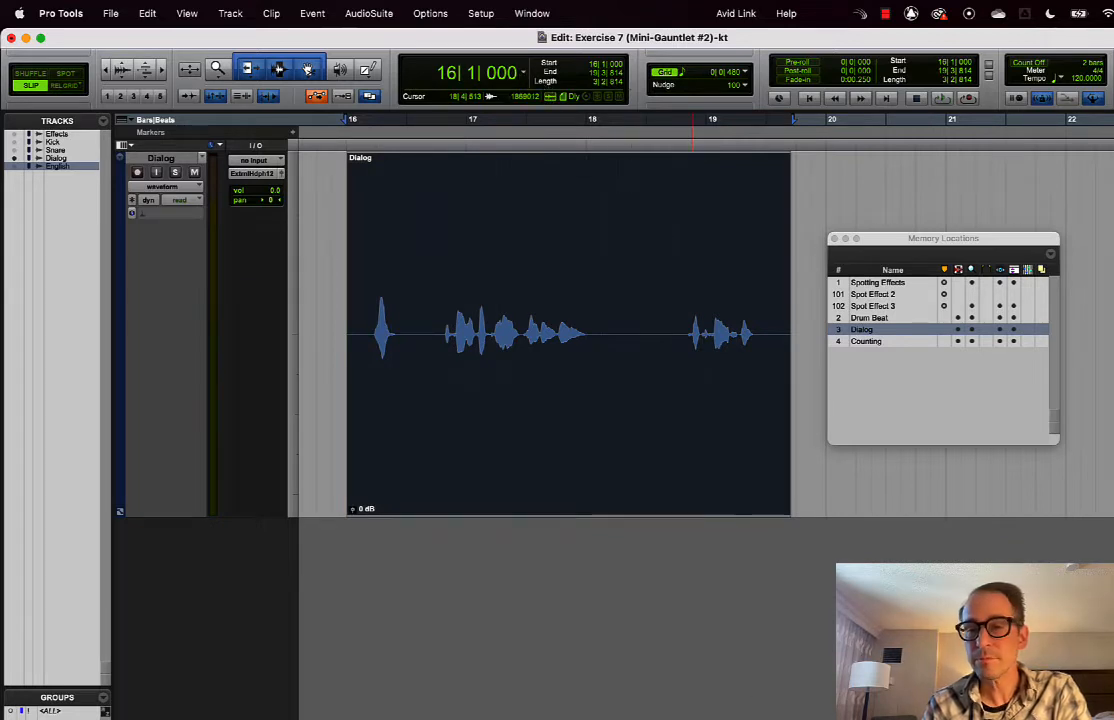
Switch the main time scale to Min:Secs and select about 0:31 to 0:35 within the Dialog clip
{"action": "left_click", "coordinate": [530, 80]}
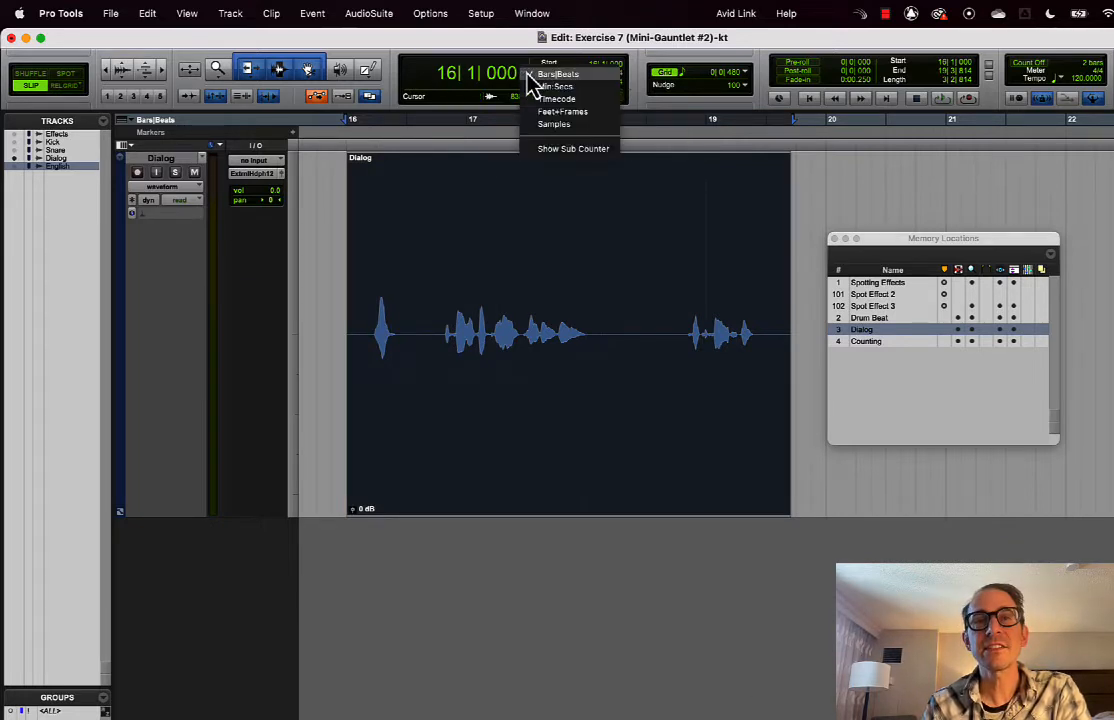
{"action": "left_click", "coordinate": [554, 87]}
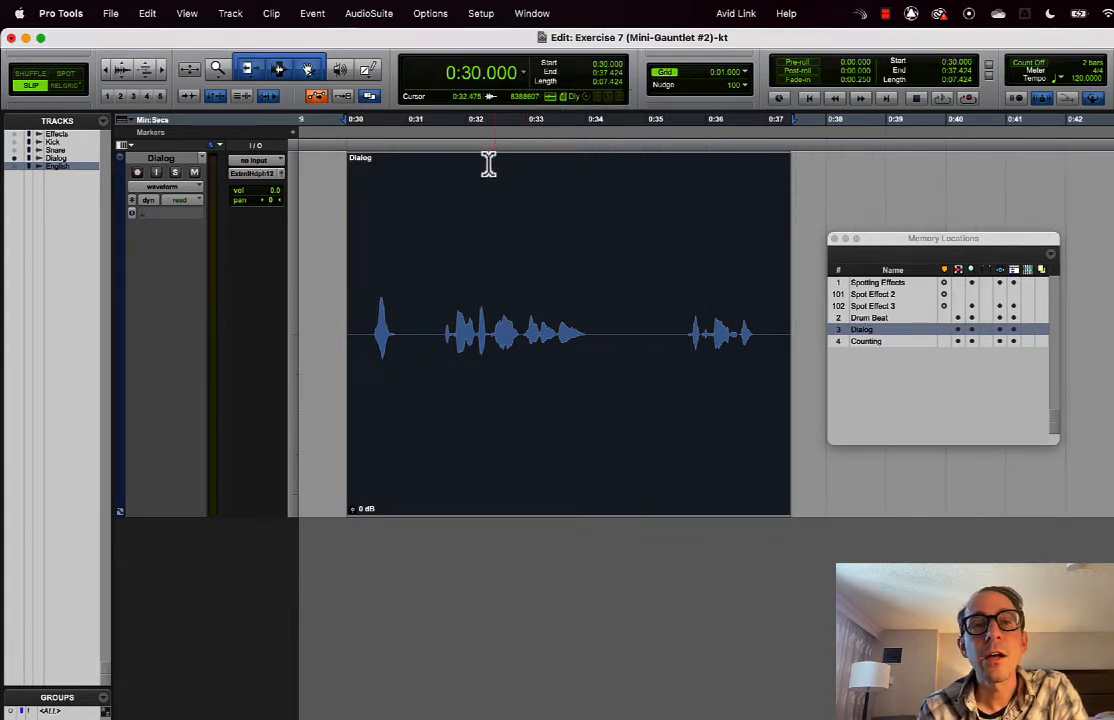
{"action": "left_click_drag", "start_coordinate": [405, 184], "coordinate": [647, 182]}
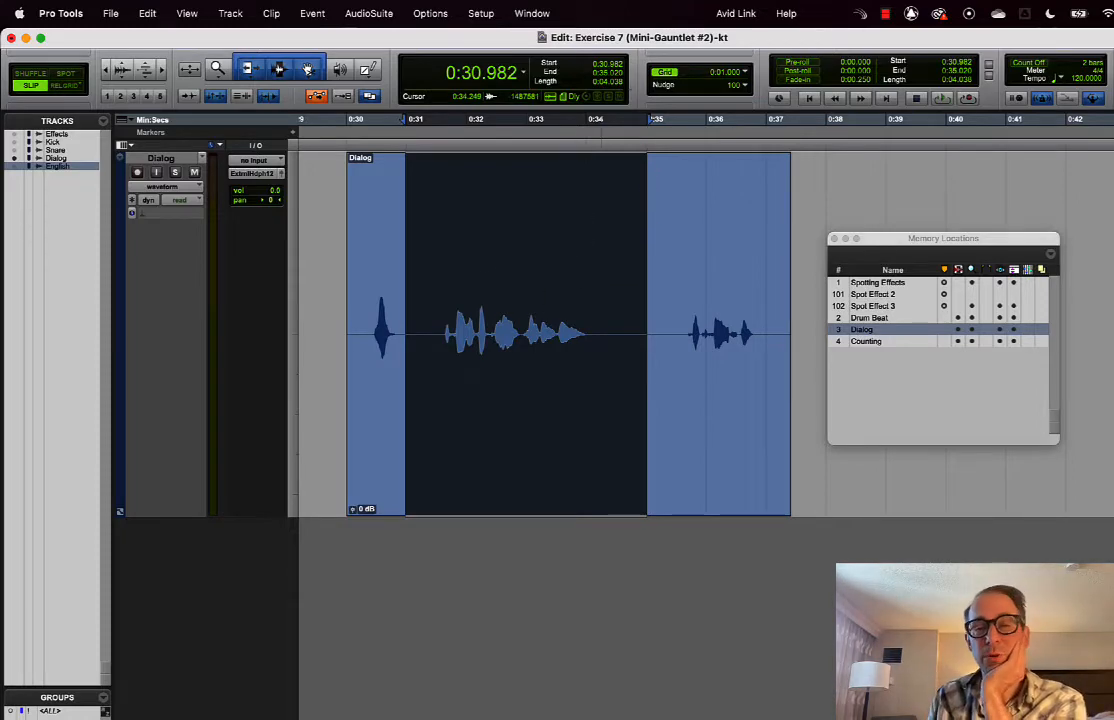
Following step 6 of the guide, move the Memory Locations window below the track and separate the selected phrase to about 0:40 with the Separation Grabber
{"action": "key", "text": "super+Tab"}
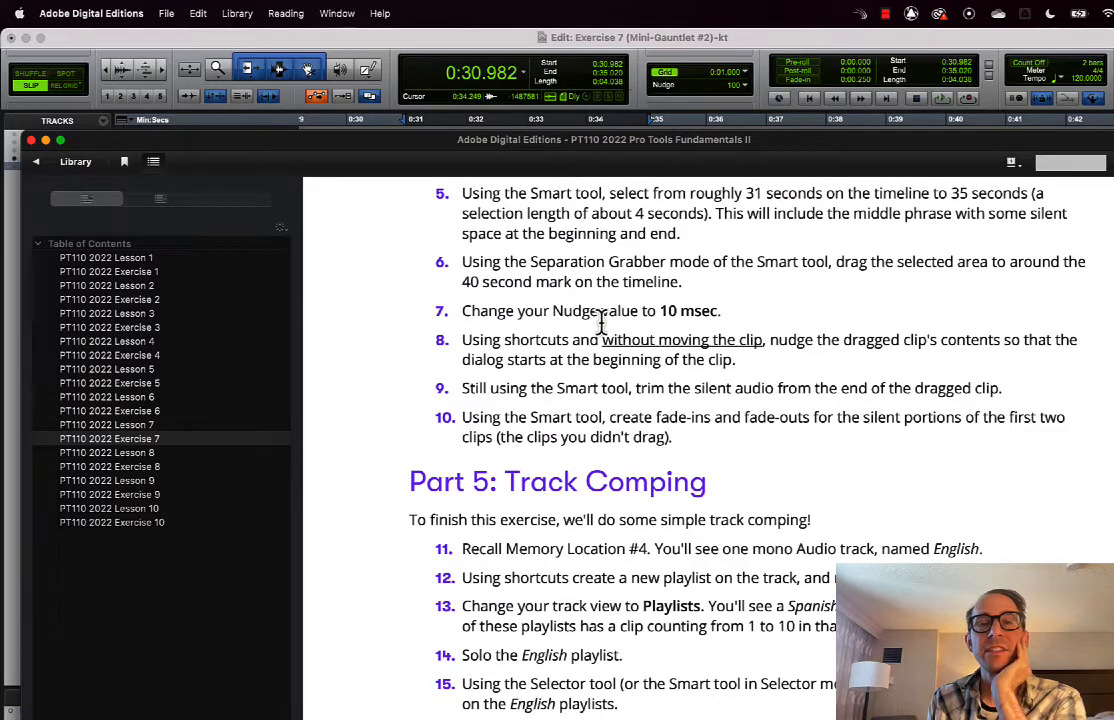
{"action": "left_click", "coordinate": [403, 58]}
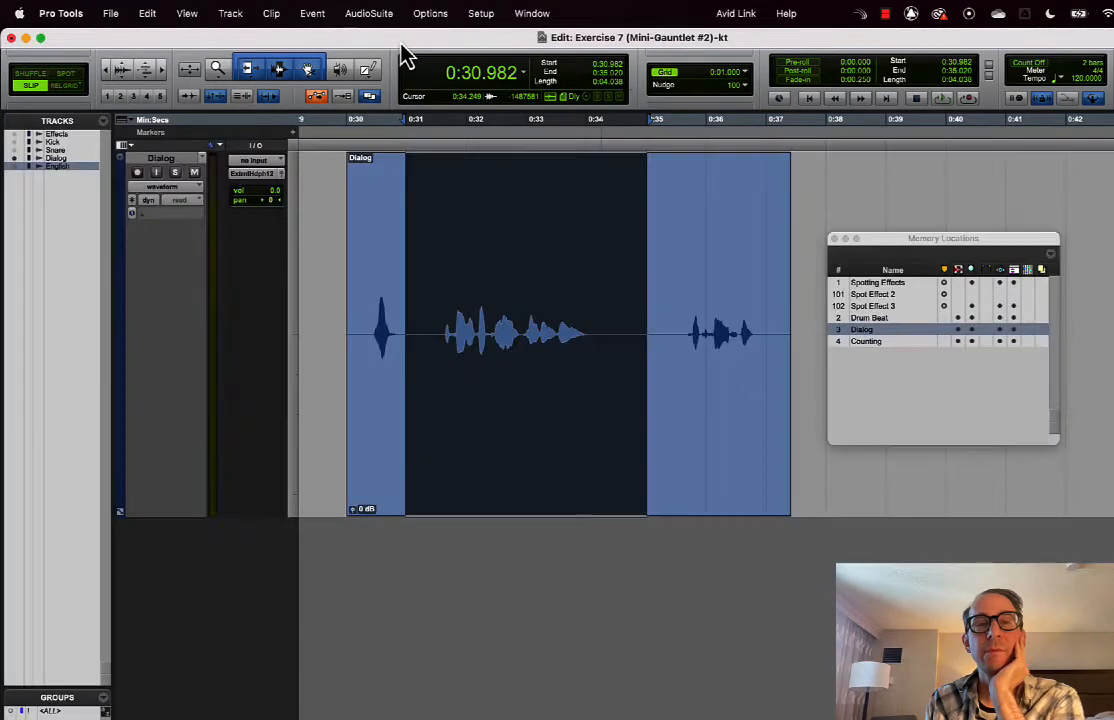
{"action": "left_click", "coordinate": [310, 70]}
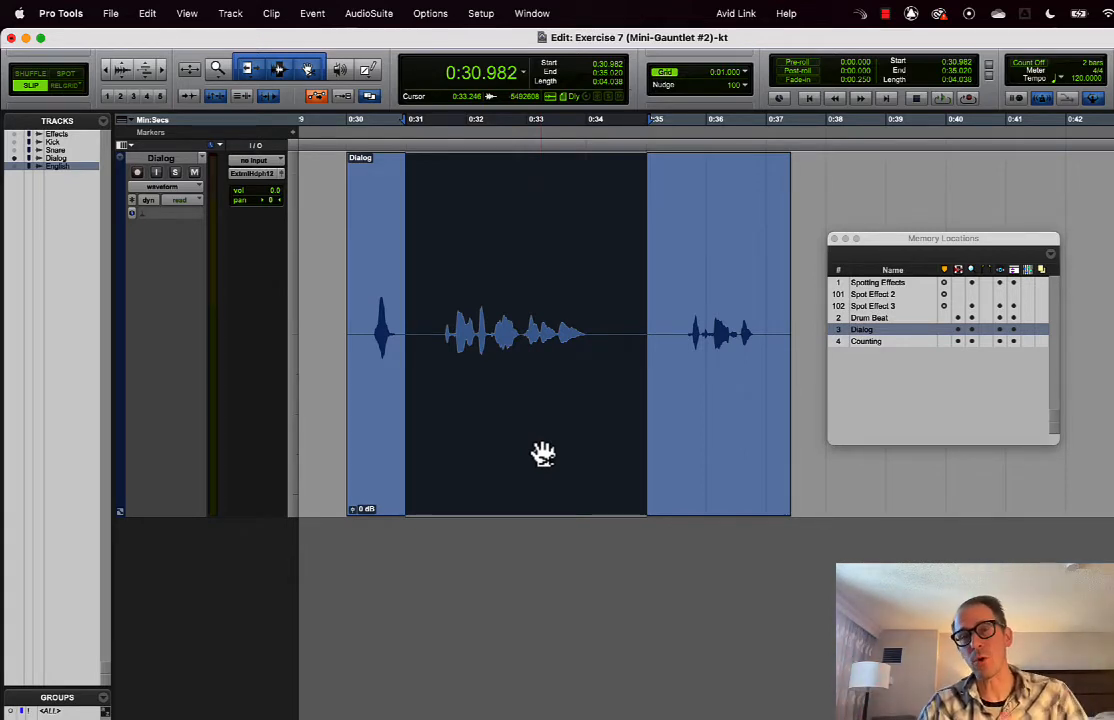
{"action": "left_click_drag", "start_coordinate": [912, 250], "coordinate": [358, 538]}
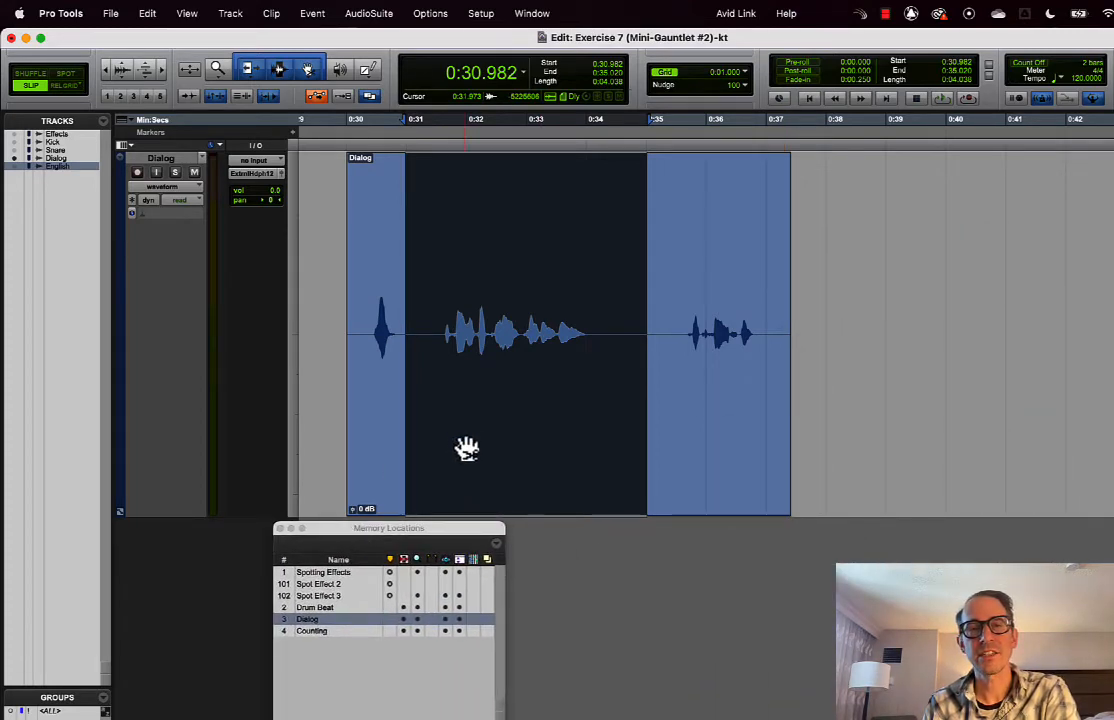
{"action": "left_click_drag", "start_coordinate": [467, 449], "coordinate": [1008, 405]}
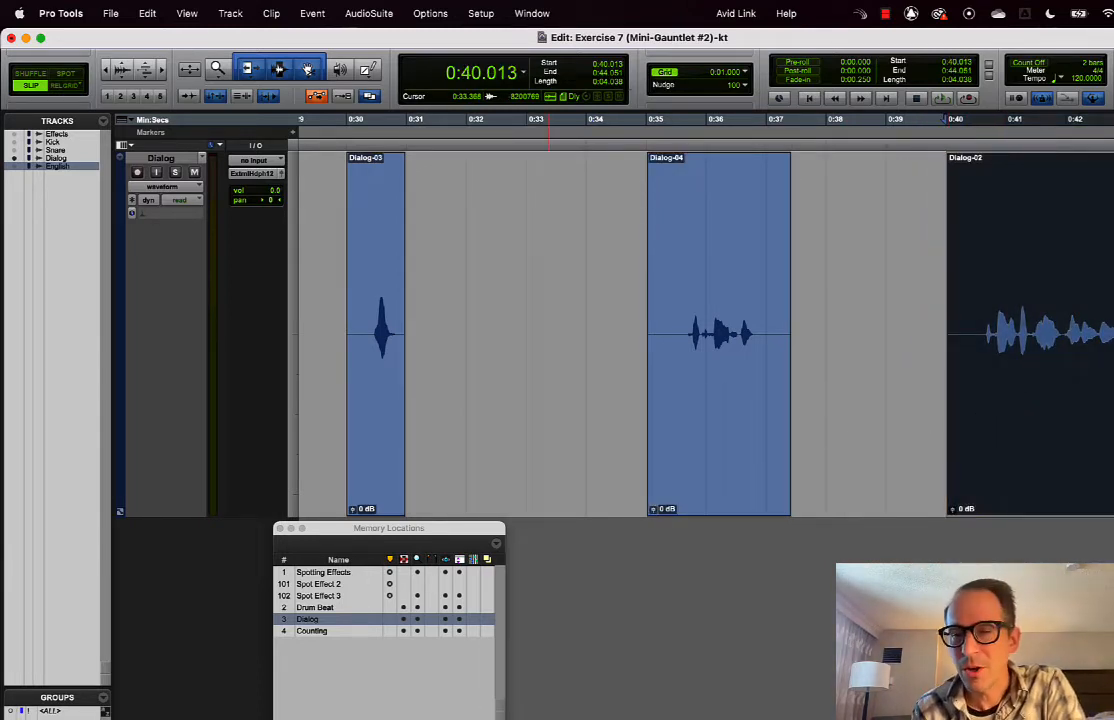
Read steps 7 and 8 of Part 4 in the guide about nudging, then return to Pro Tools
{"action": "key", "text": "super+Tab"}
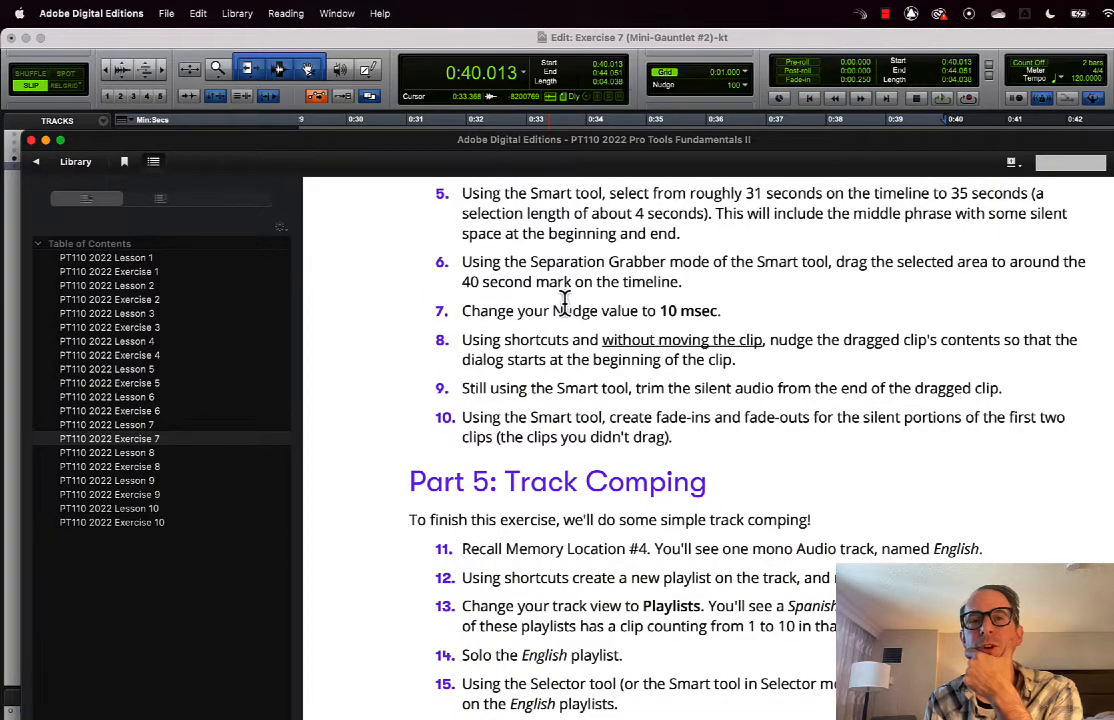
{"action": "scroll", "coordinate": [565, 300], "scroll_direction": "down", "scroll_amount": 3}
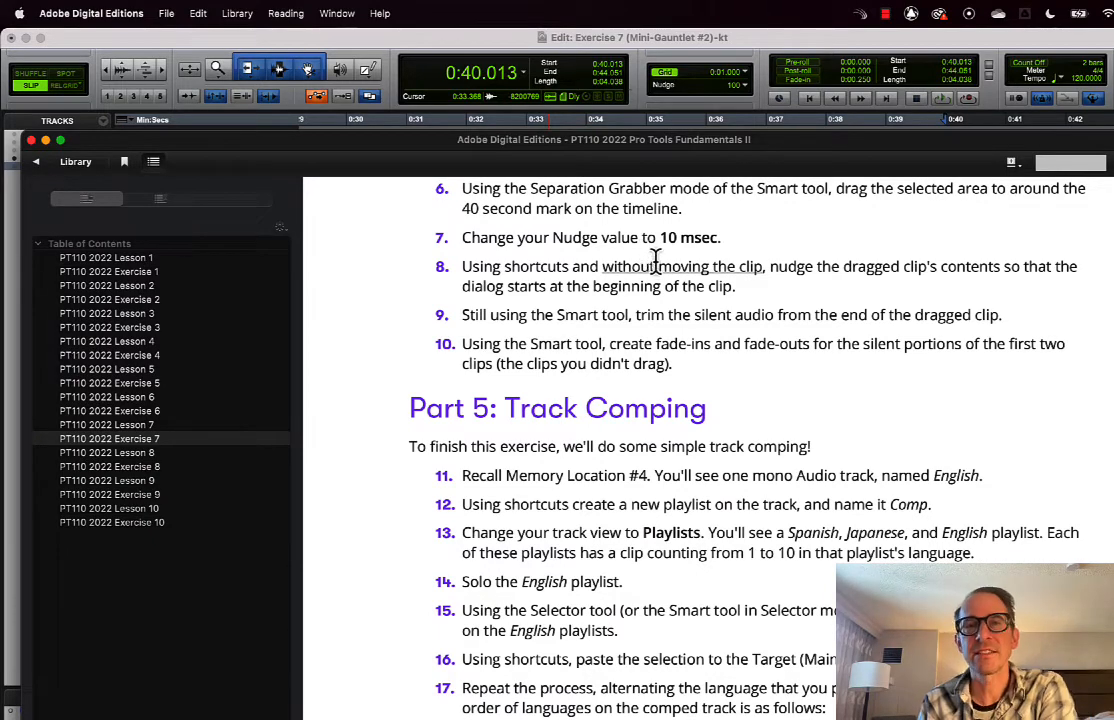
{"action": "left_click", "coordinate": [562, 38]}
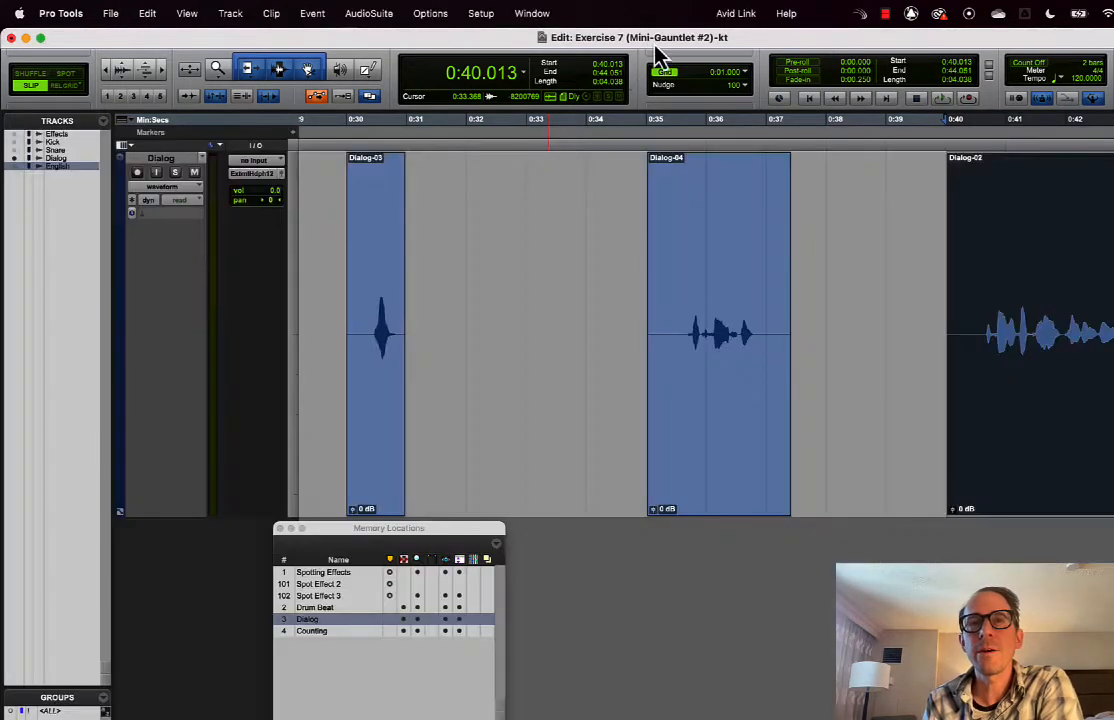
{"action": "left_click", "coordinate": [522, 74]}
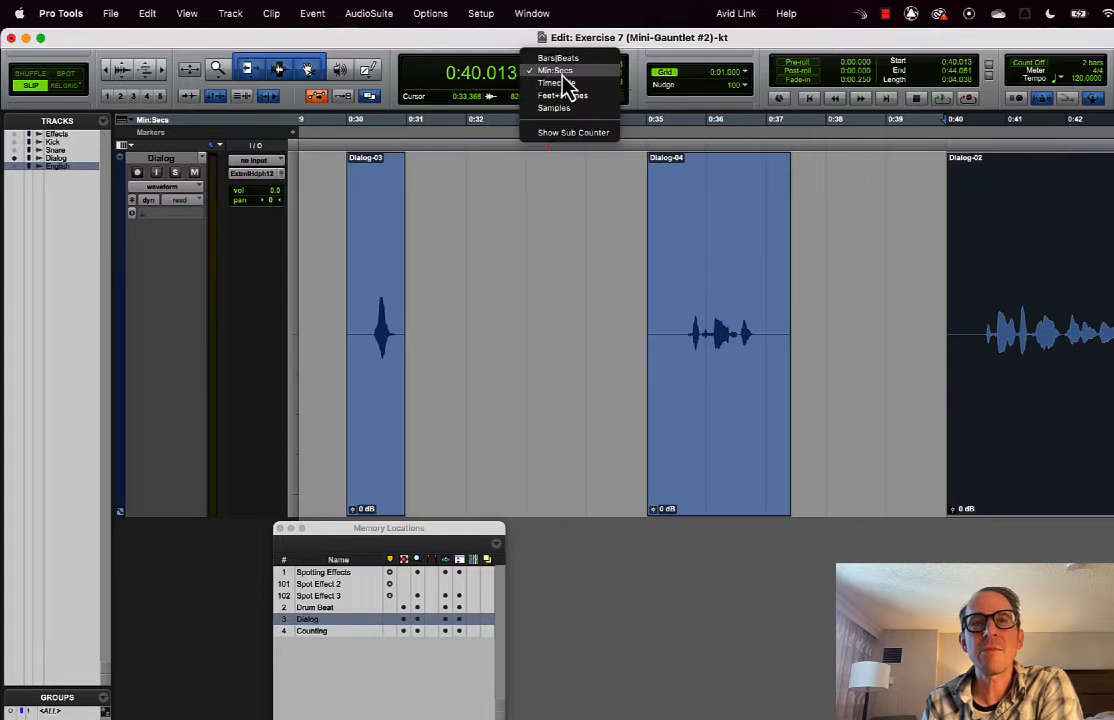
{"action": "left_click", "coordinate": [741, 75]}
{"action": "left_click", "coordinate": [749, 77]}
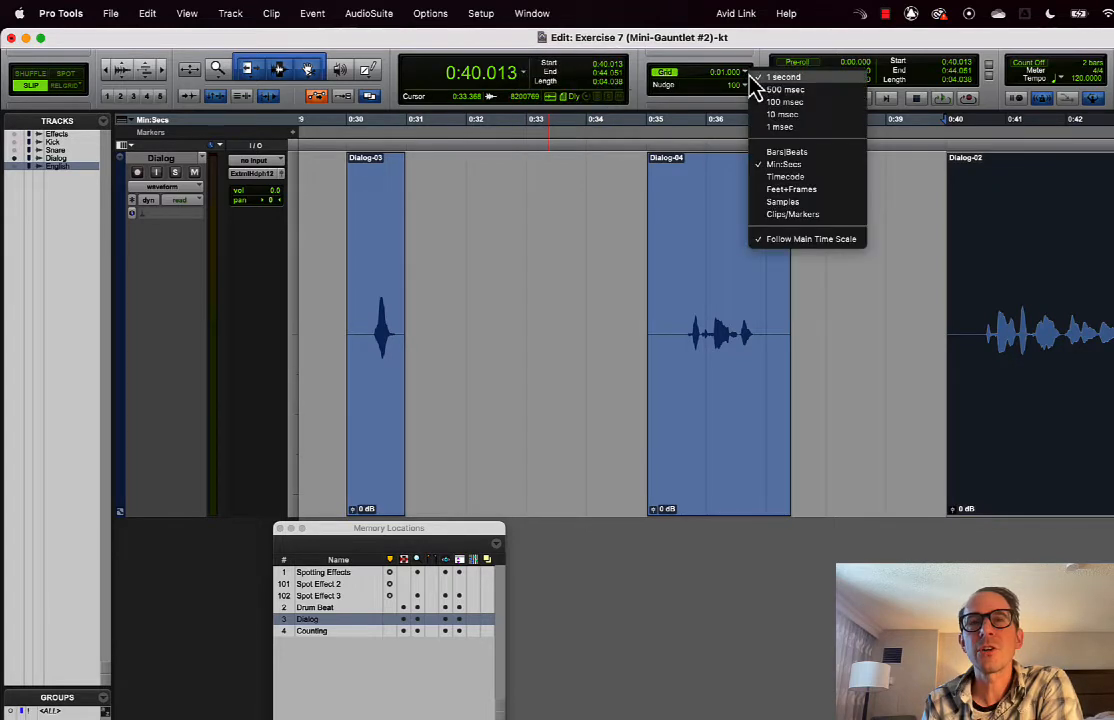
{"action": "left_click", "coordinate": [758, 77]}
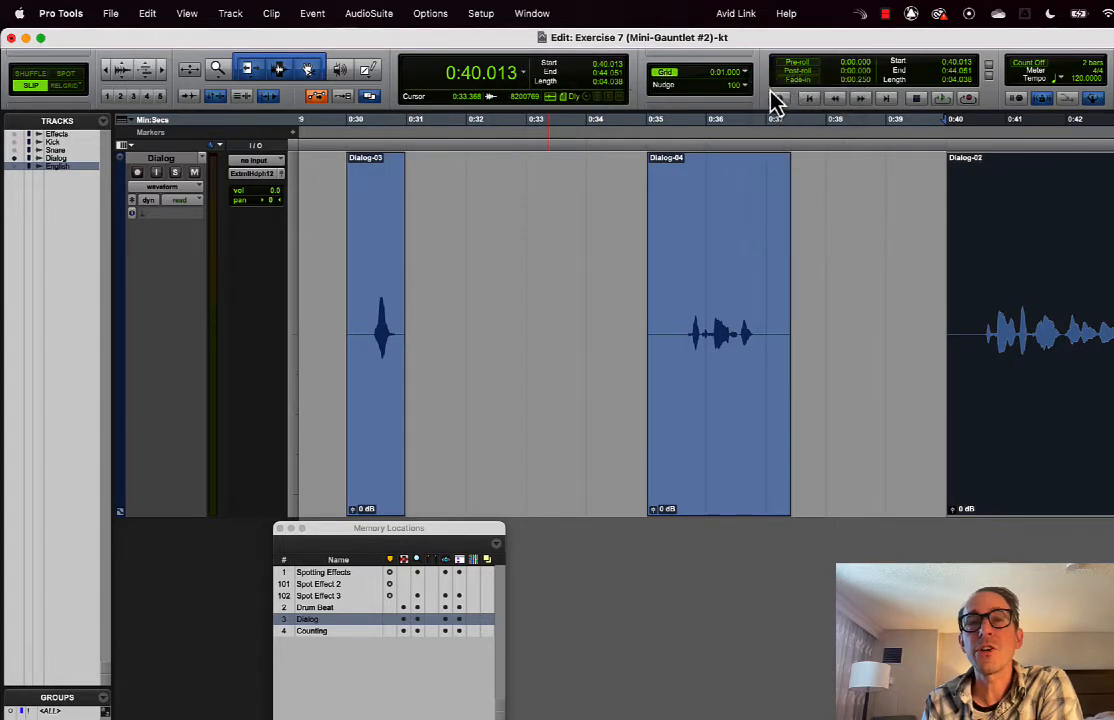
{"action": "left_click", "coordinate": [663, 89]}
{"action": "left_click", "coordinate": [648, 52]}
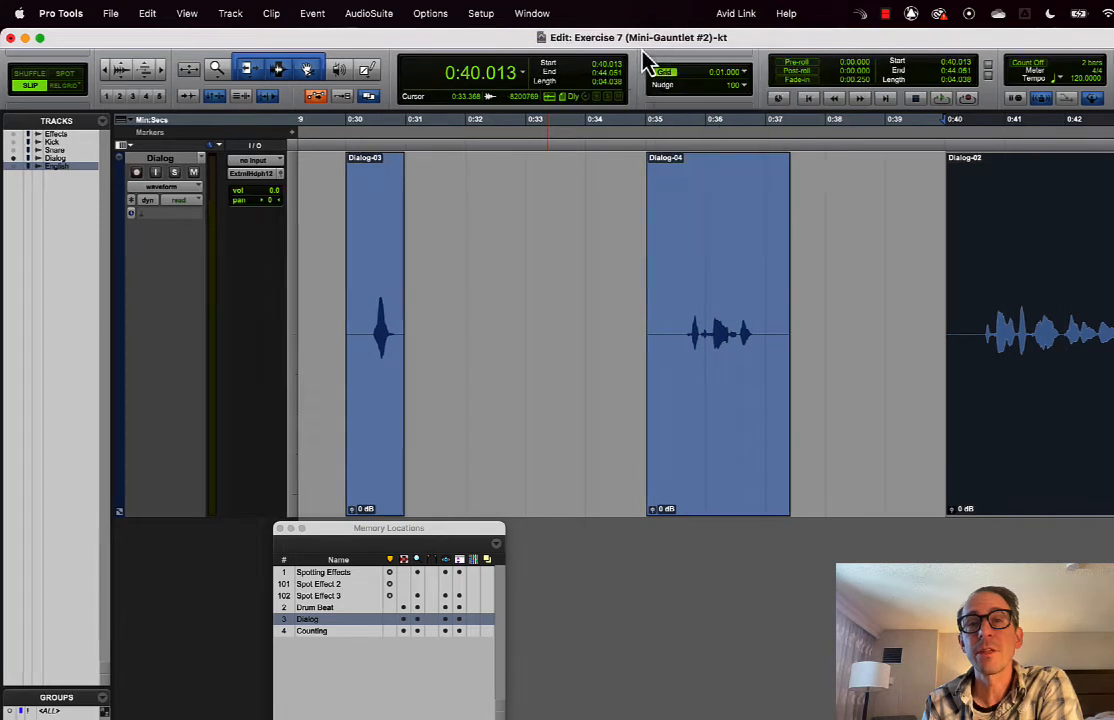
Change the Nudge time format to Min:Secs and set the Nudge value to 10 msec
{"action": "left_click", "coordinate": [748, 86]}
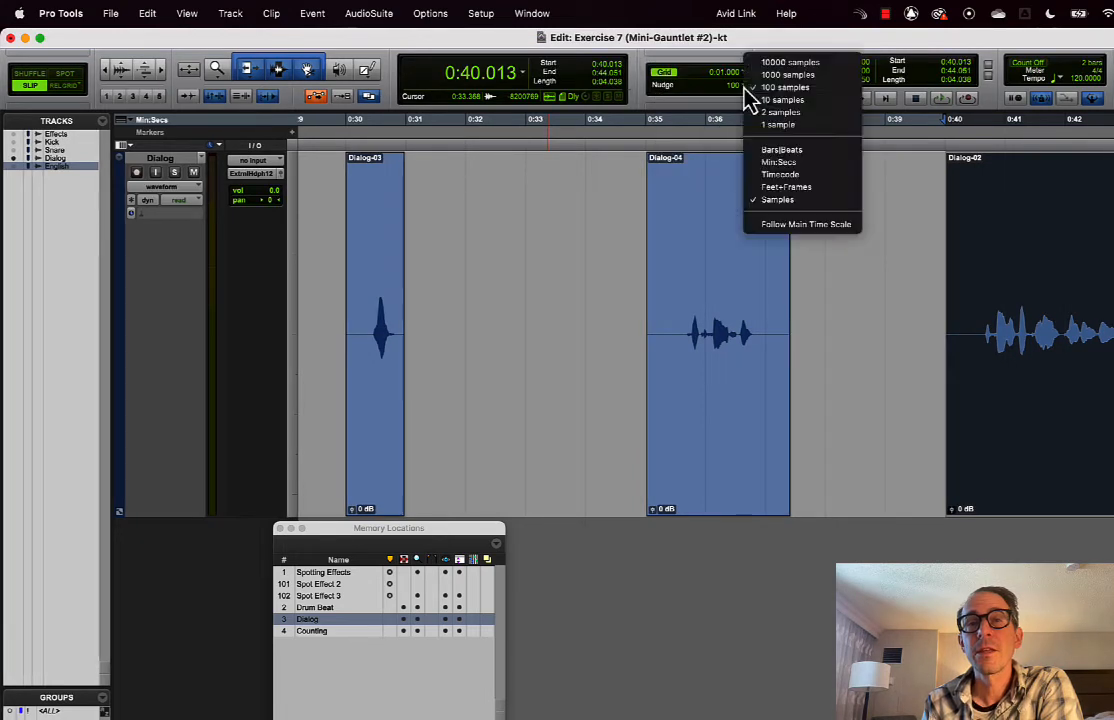
{"action": "left_click", "coordinate": [805, 167]}
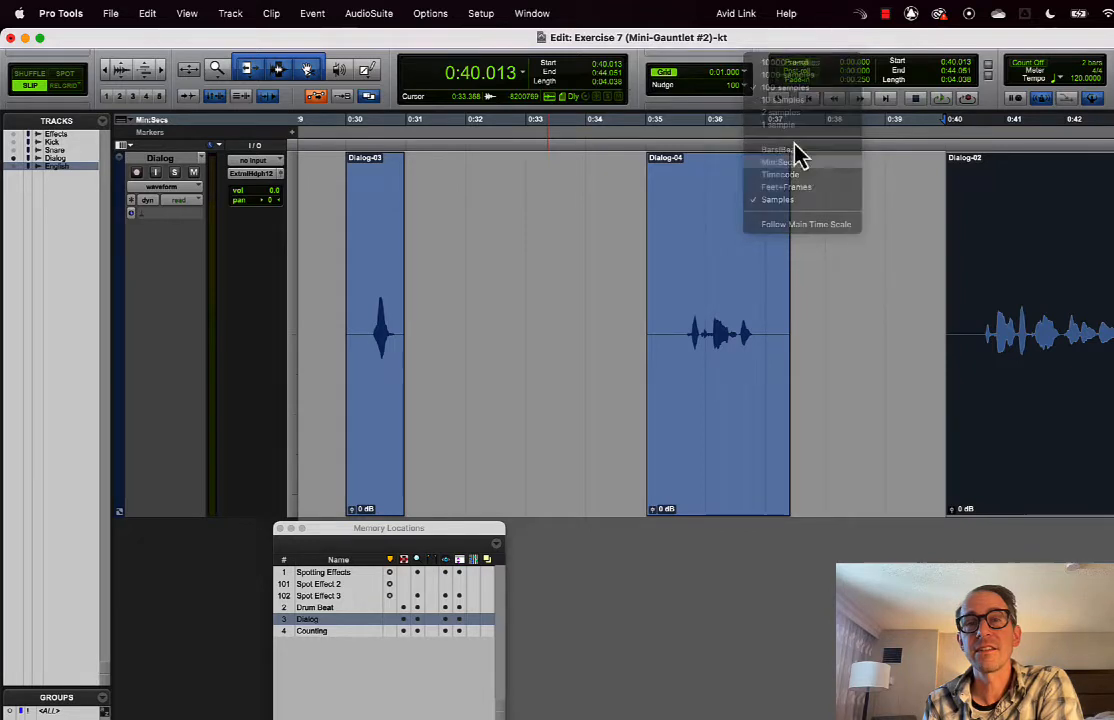
{"action": "left_click", "coordinate": [745, 89]}
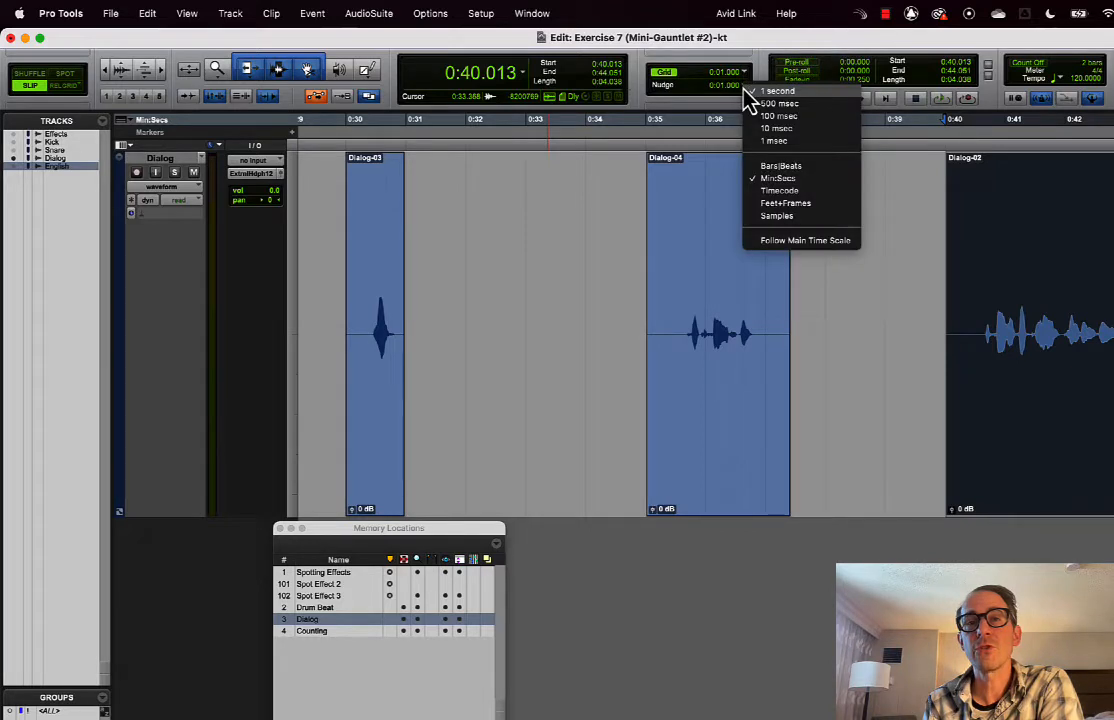
{"action": "left_click", "coordinate": [815, 129]}
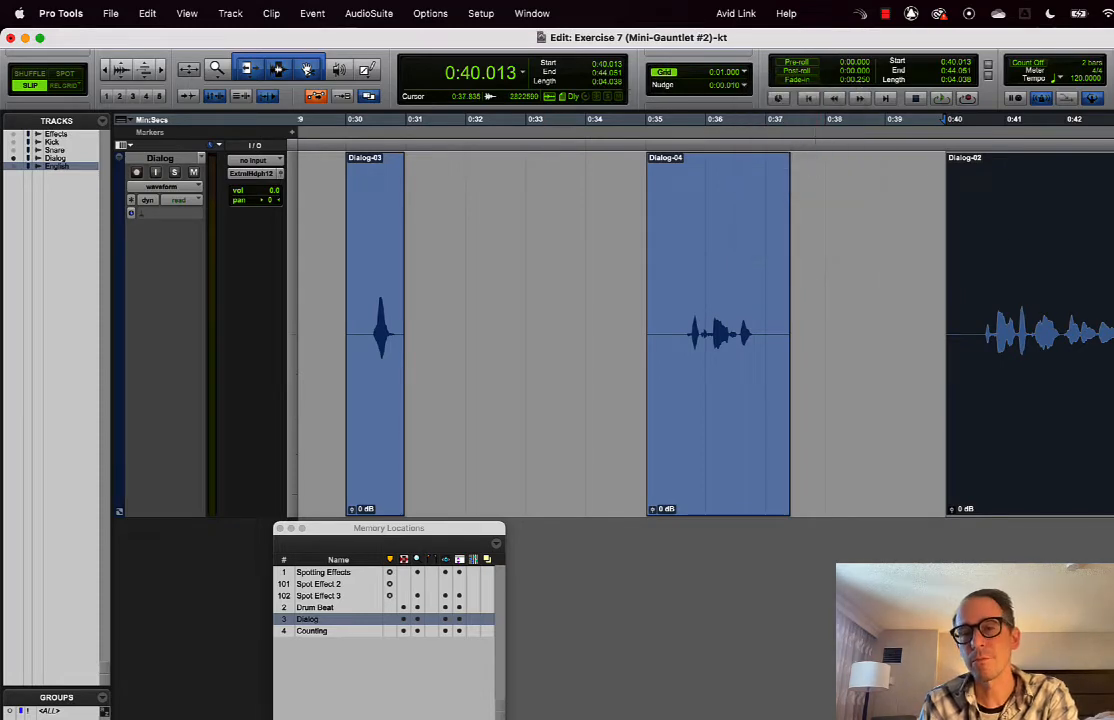
Reread step 8 of Part 4 in the guide about nudging the dragged clip's contents, then return to Pro Tools
{"action": "key", "text": "super+Tab"}
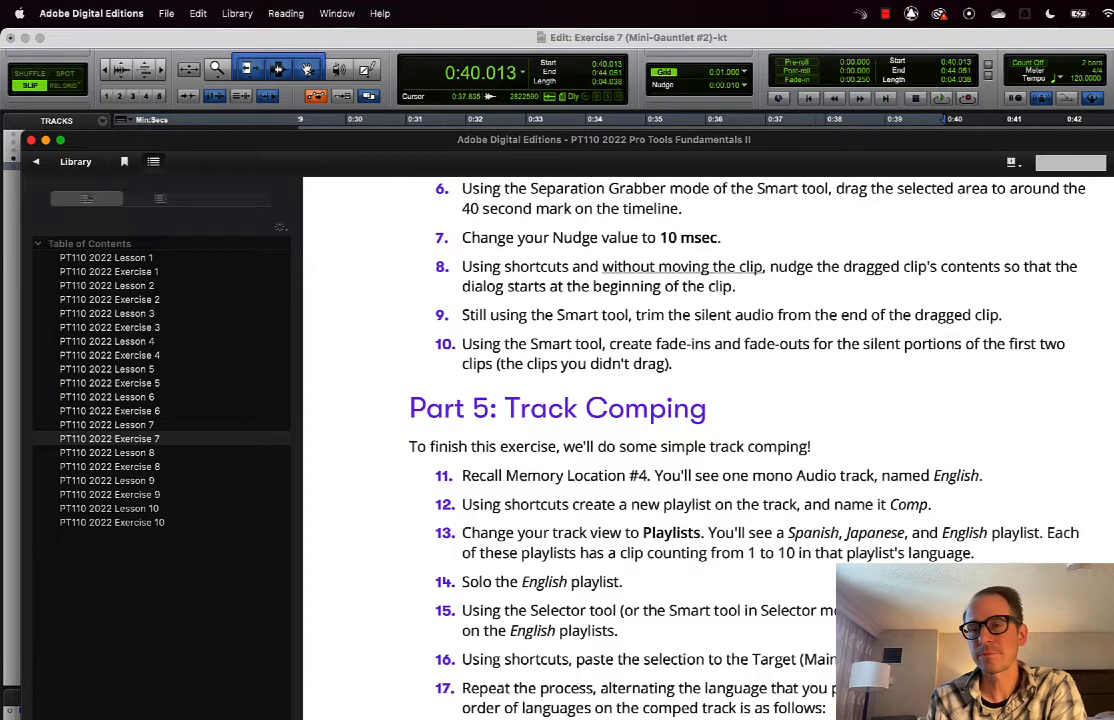
{"action": "key", "text": "super+Tab"}
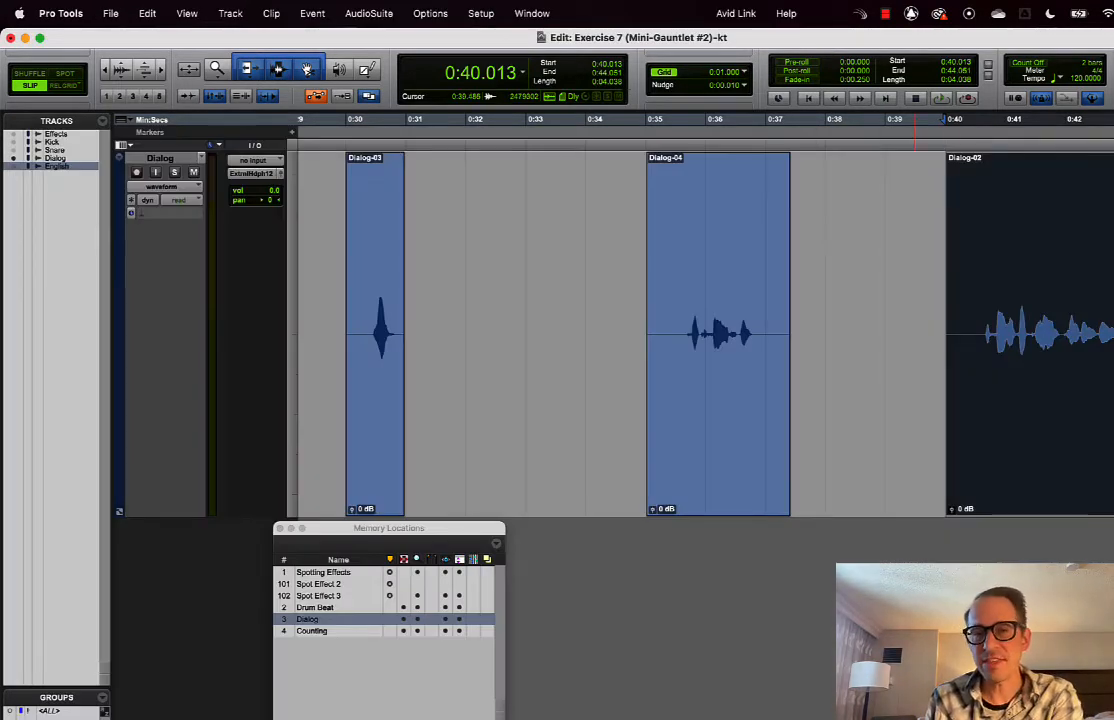
{"action": "scroll", "coordinate": [914, 308], "scroll_direction": "right", "scroll_amount": 7}
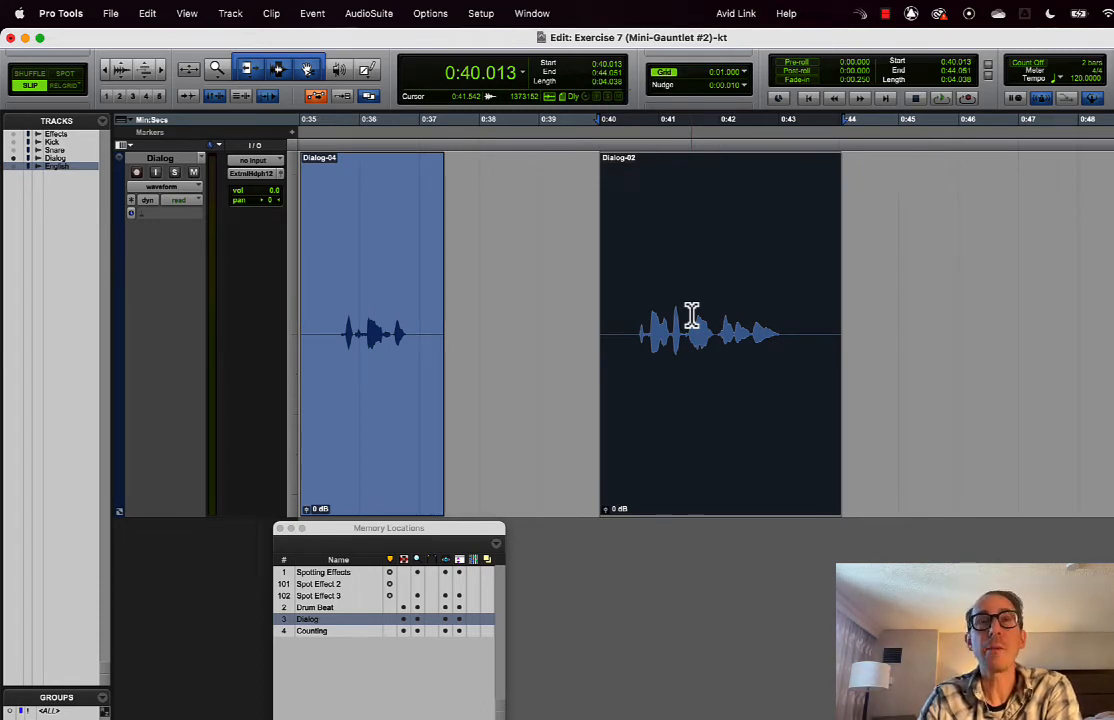
Nudge the dragged Dialog clip earlier and later in 10 msec increments, ending back at 0:40.013
{"action": "key", "text": "minus"}
{"action": "key", "text": "minus"}
{"action": "key", "text": "minus"}
{"action": "key", "text": "minus"}
{"action": "key", "text": "minus"}
{"action": "key", "text": "minus"}
{"action": "key", "text": "minus"}
{"action": "key", "text": "minus"}
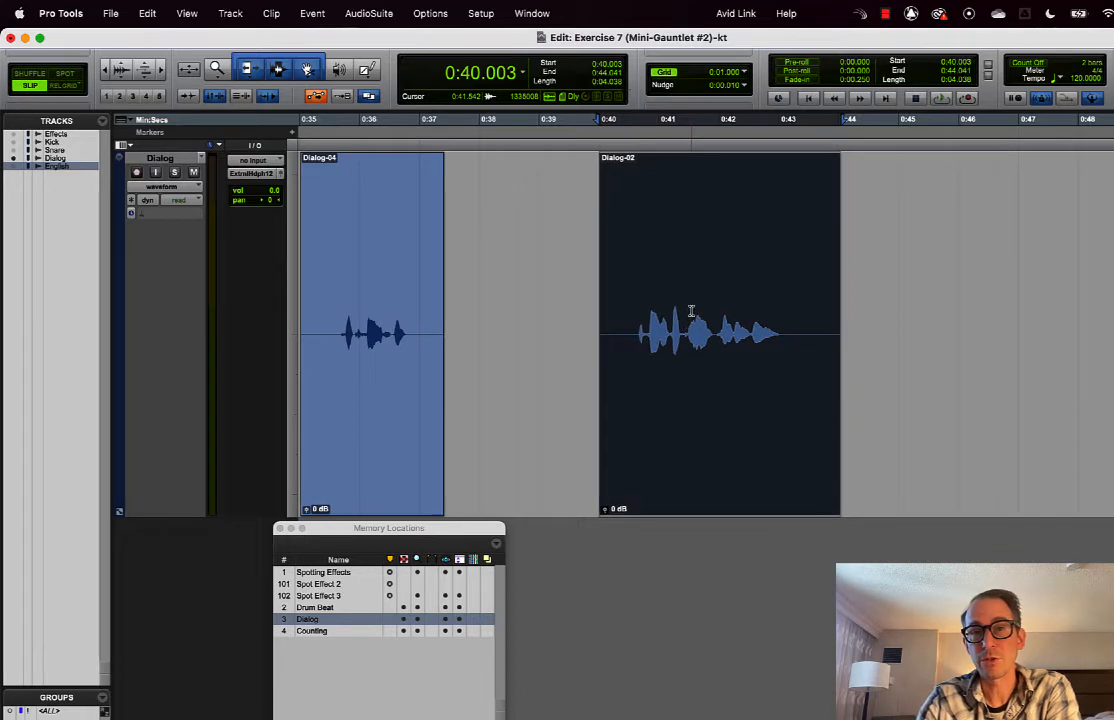
{"action": "key", "text": "plus"}
{"action": "key", "text": "plus"}
{"action": "key", "text": "plus"}
{"action": "key", "text": "plus"}
{"action": "key", "text": "plus"}
{"action": "key", "text": "plus"}
{"action": "key", "text": "plus"}
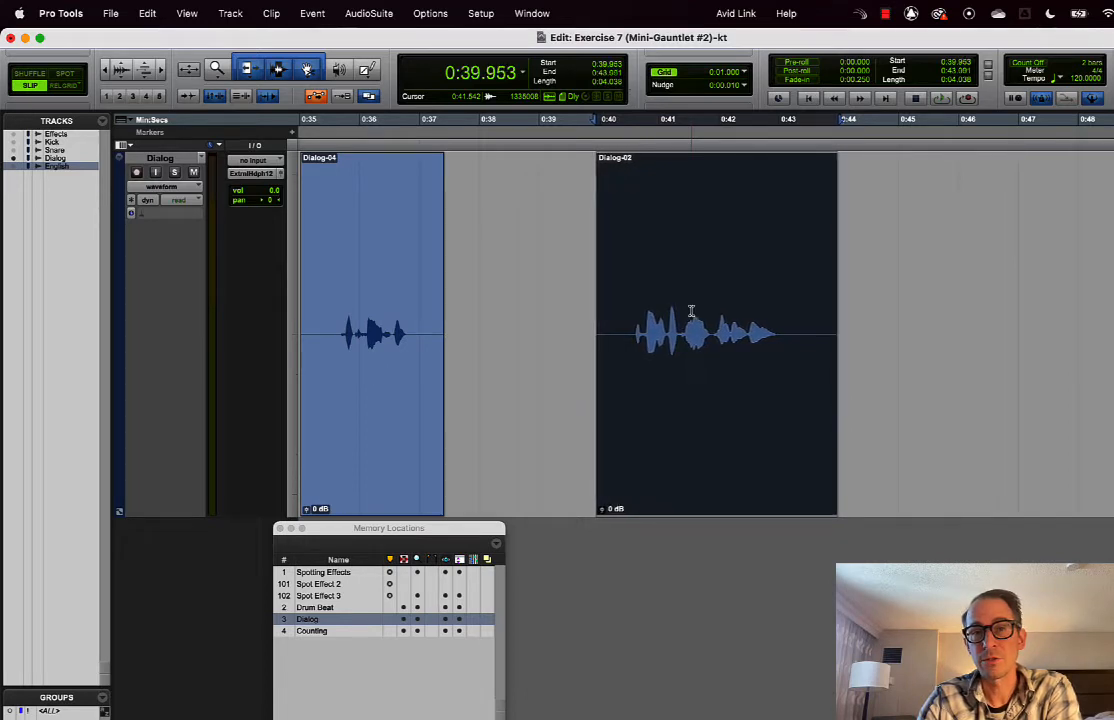
{"action": "key", "text": "minus"}
{"action": "key", "text": "minus"}
{"action": "key", "text": "minus"}
{"action": "key", "text": "minus"}
{"action": "key", "text": "minus"}
{"action": "key", "text": "minus"}
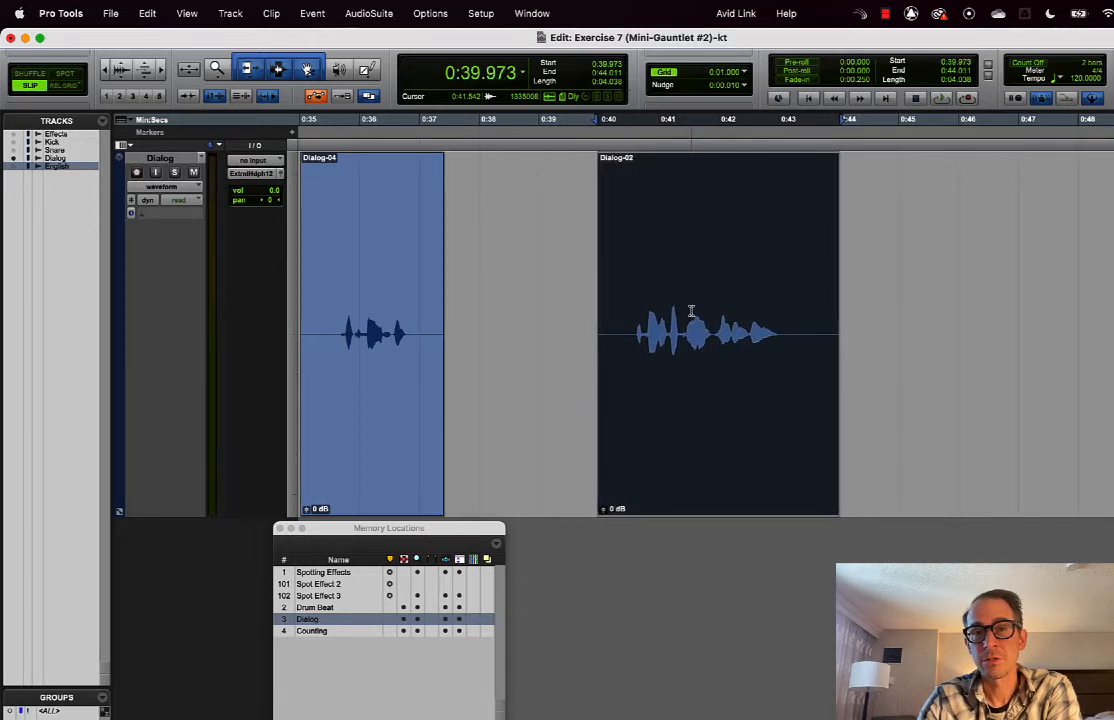
{"action": "key", "text": "plus"}
{"action": "key", "text": "plus"}
{"action": "key", "text": "plus"}
{"action": "key", "text": "plus"}
{"action": "key", "text": "plus"}
{"action": "key", "text": "plus"}
{"action": "key", "text": "plus"}
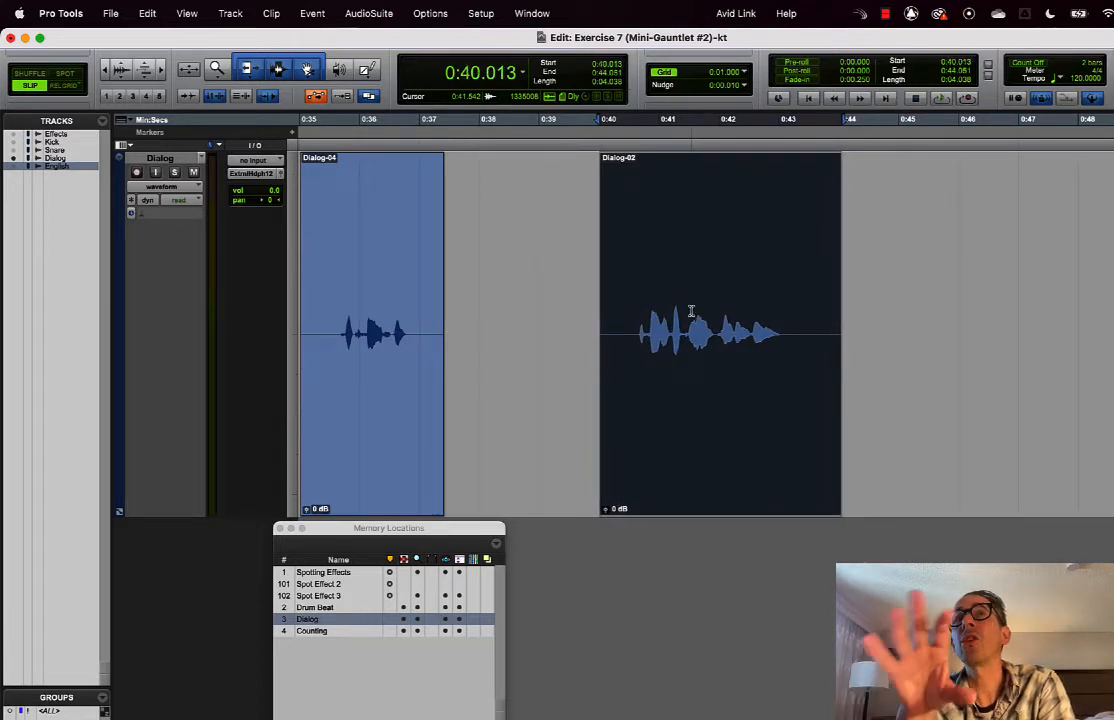
Select only the spoken phrase inside the dragged clip, from about 0:40.64 to 0:43.11
{"action": "left_click", "coordinate": [638, 320]}
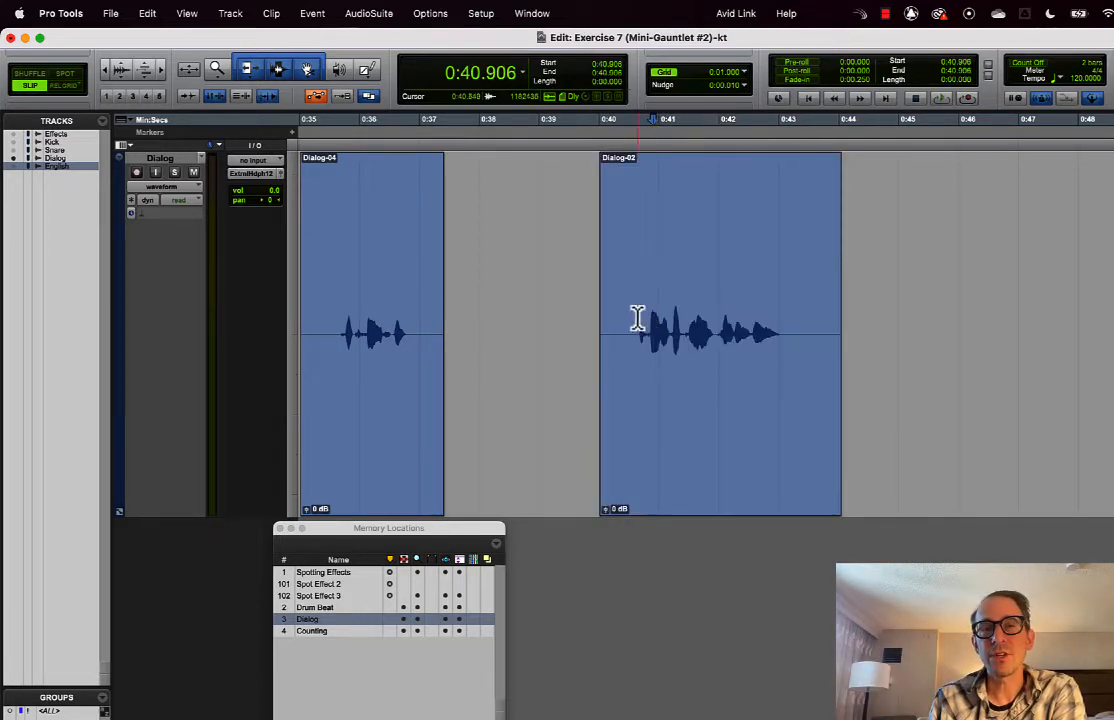
{"action": "left_click_drag", "start_coordinate": [638, 316], "coordinate": [781, 316]}
{"action": "left_click", "coordinate": [617, 259]}
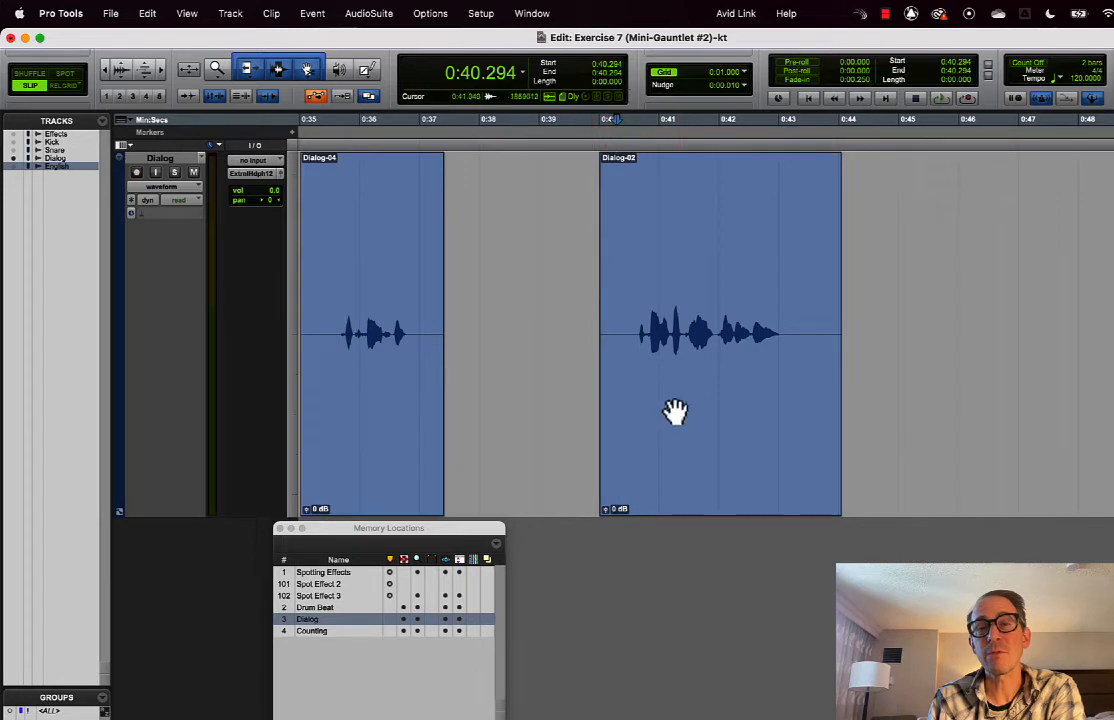
{"action": "left_click", "coordinate": [696, 438]}
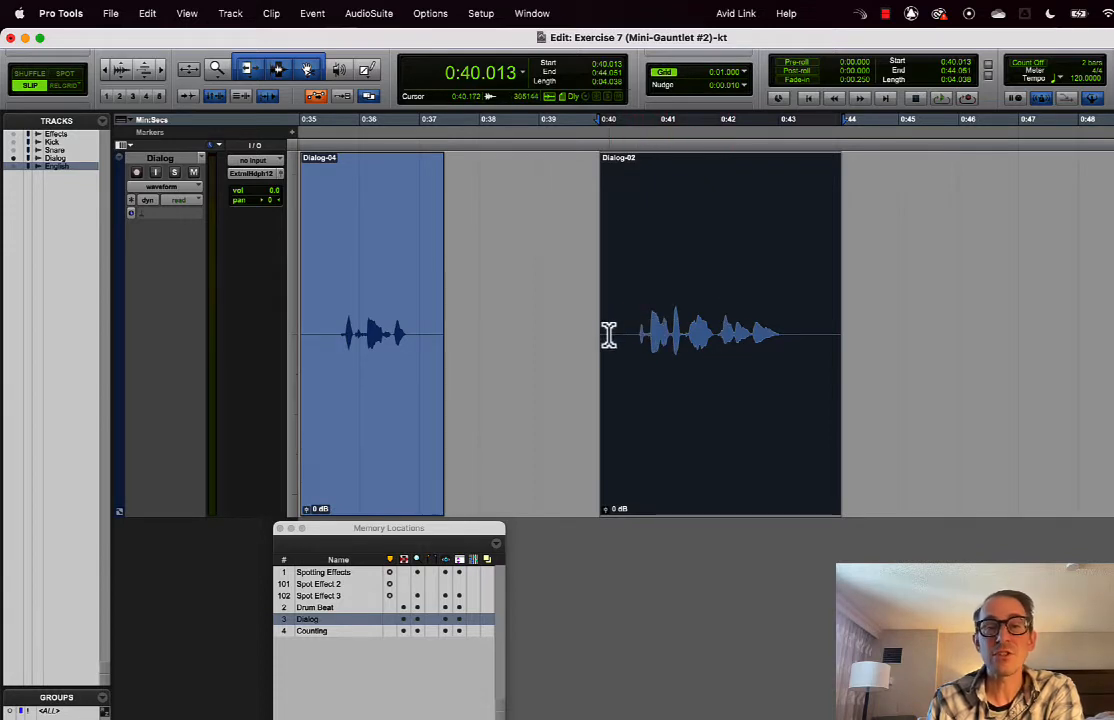
{"action": "left_click", "coordinate": [643, 330]}
{"action": "left_click_drag", "start_coordinate": [637, 333], "coordinate": [785, 331]}
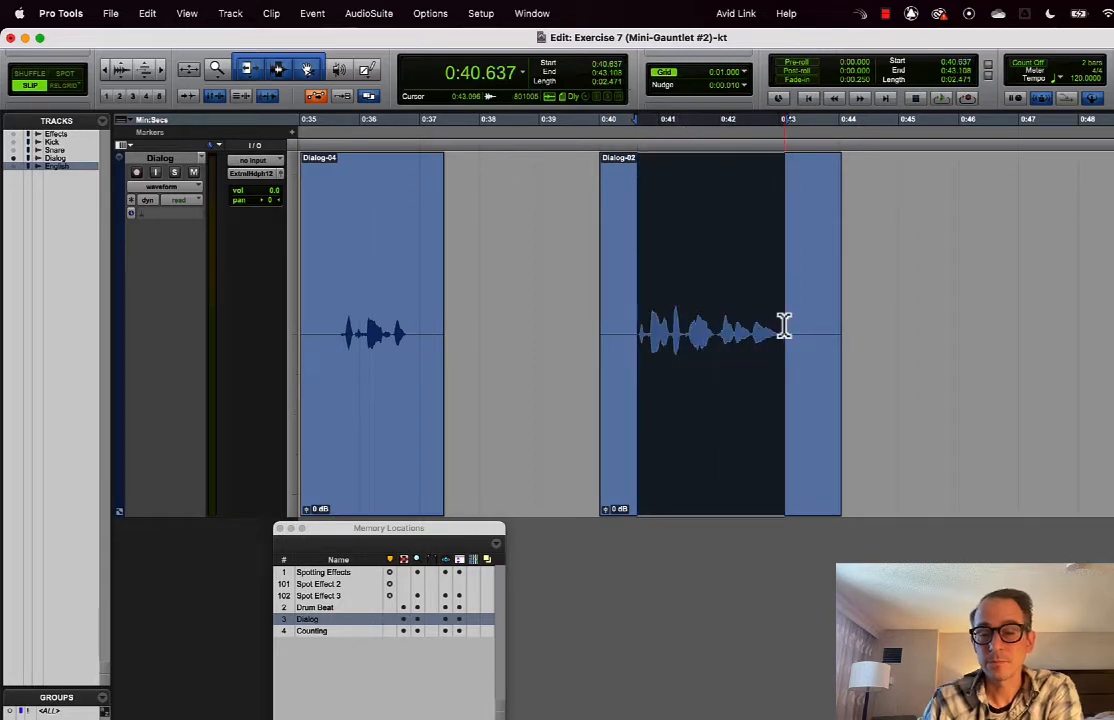
Nudge the phrase selection earlier and later in 10 msec increments, ending with its start at 0:40.627
{"action": "key", "text": "comma"}
{"action": "key", "text": "comma"}
{"action": "key", "text": "comma"}
{"action": "key", "text": "comma"}
{"action": "key", "text": "comma"}
{"action": "key", "text": "period"}
{"action": "key", "text": "period"}
{"action": "key", "text": "period"}
{"action": "key", "text": "period"}
{"action": "key", "text": "period"}
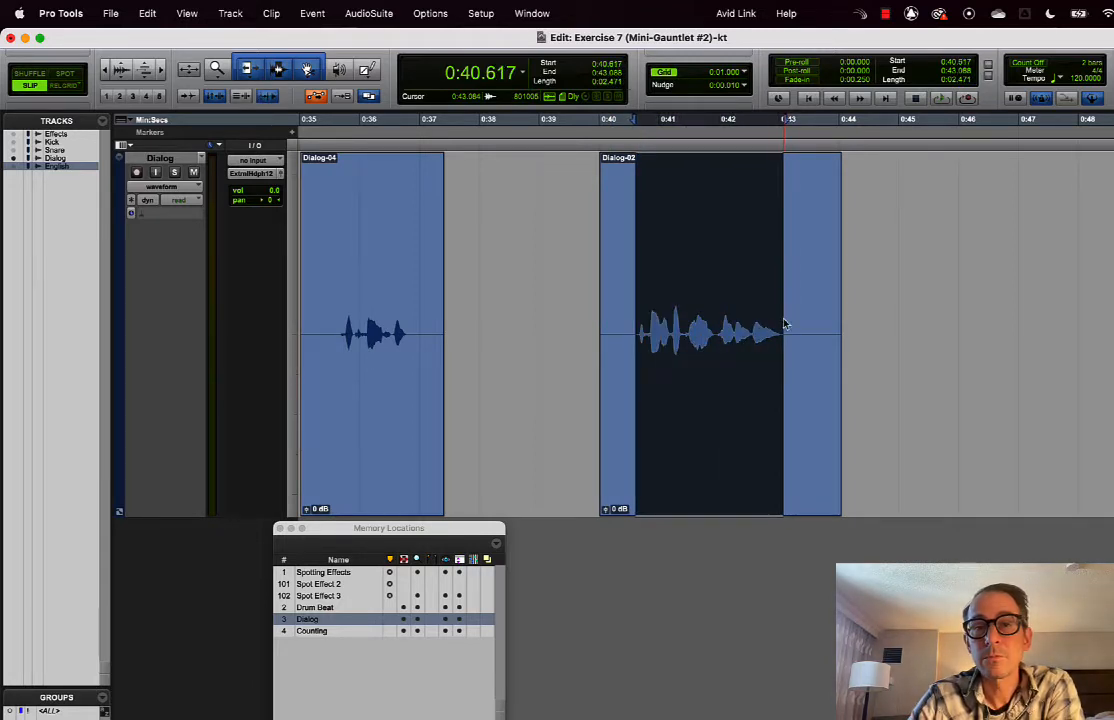
{"action": "key", "text": "comma"}
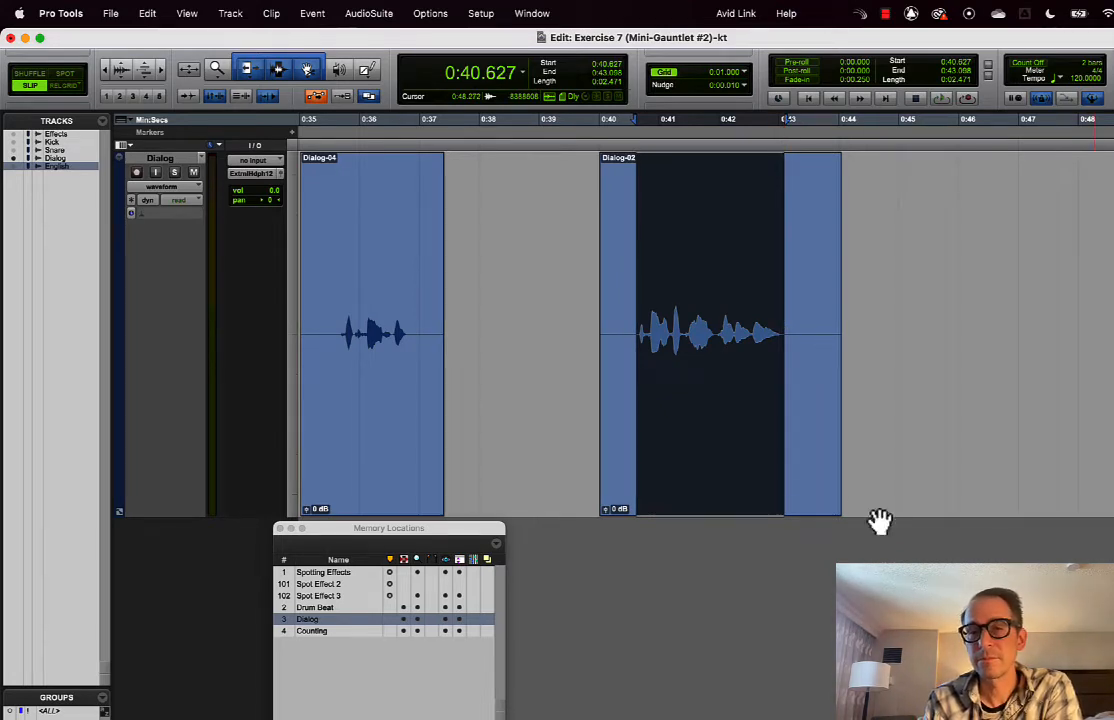
{"action": "left_click", "coordinate": [885, 14]}
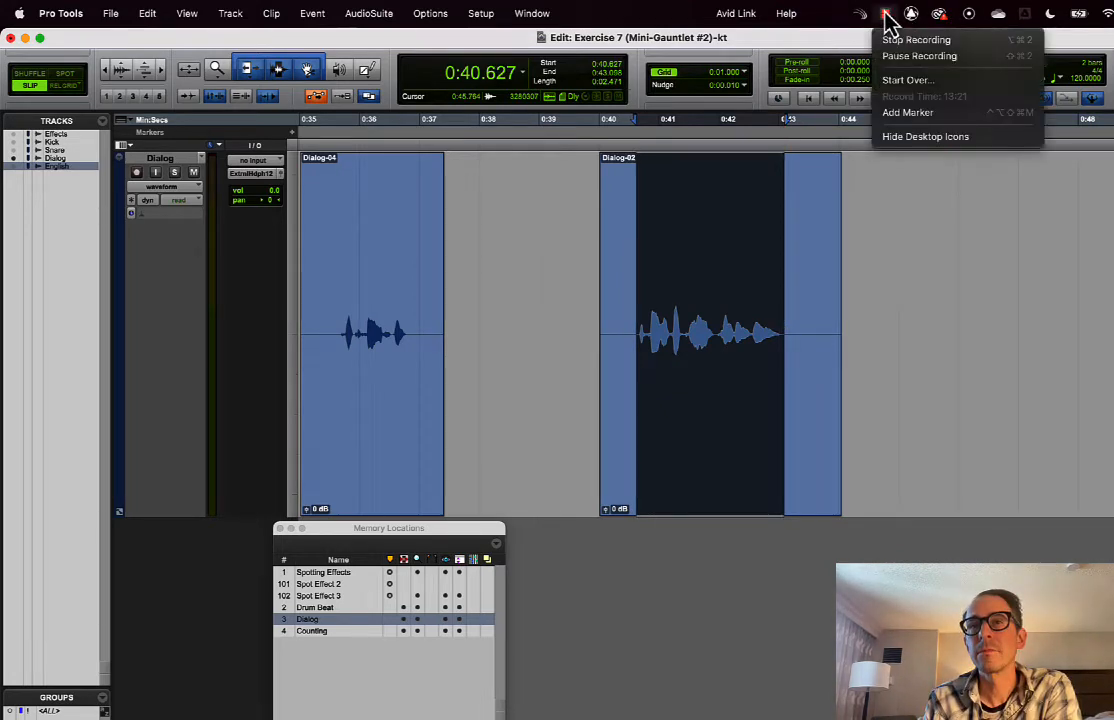
{"action": "left_click", "coordinate": [912, 56]}
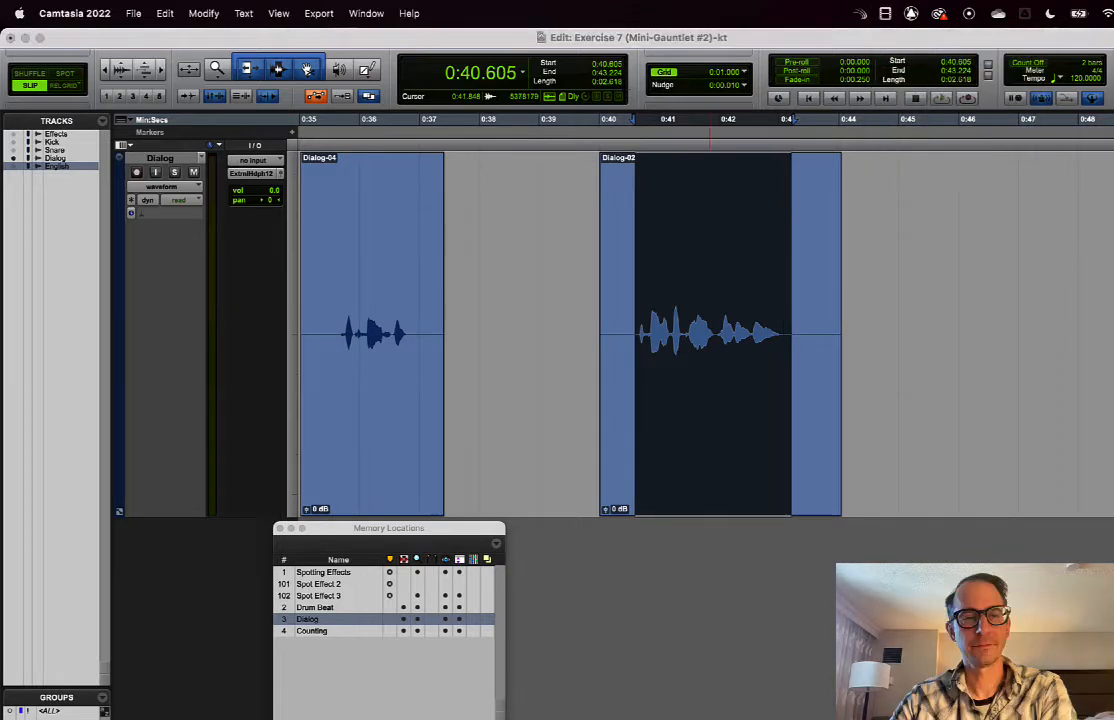
{"action": "left_click", "coordinate": [505, 657]}
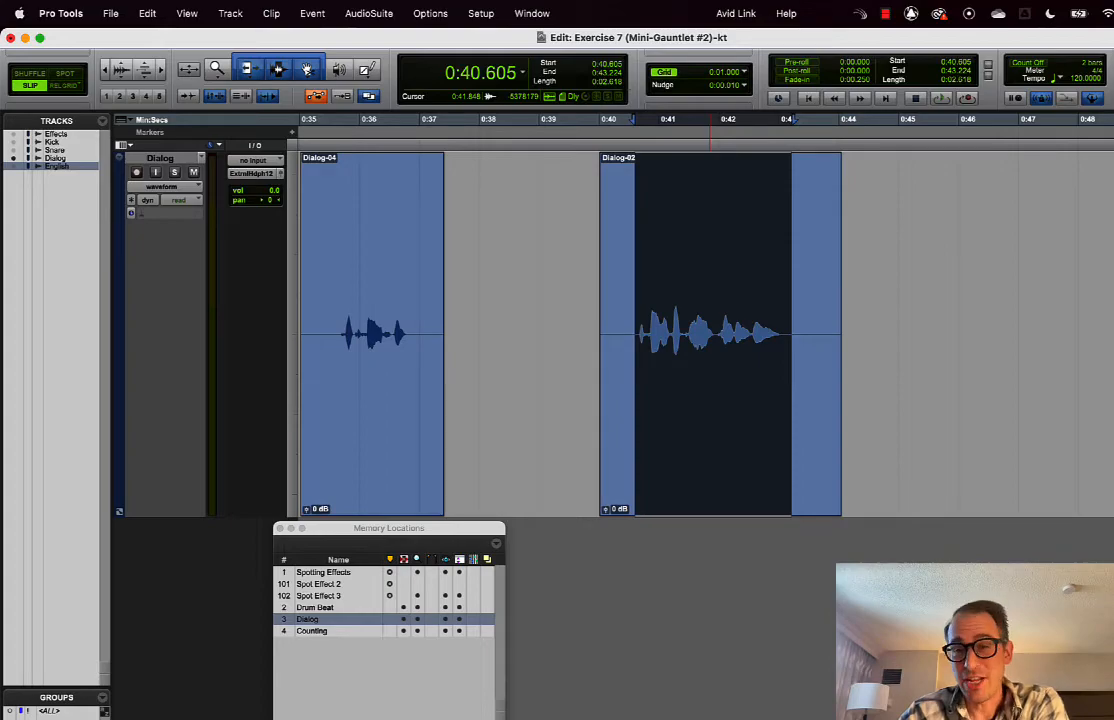
Switch to the course guide and review the nudge modifier techniques and the Comma/Period nudging note in Lesson 7
{"action": "key", "text": "super+Tab"}
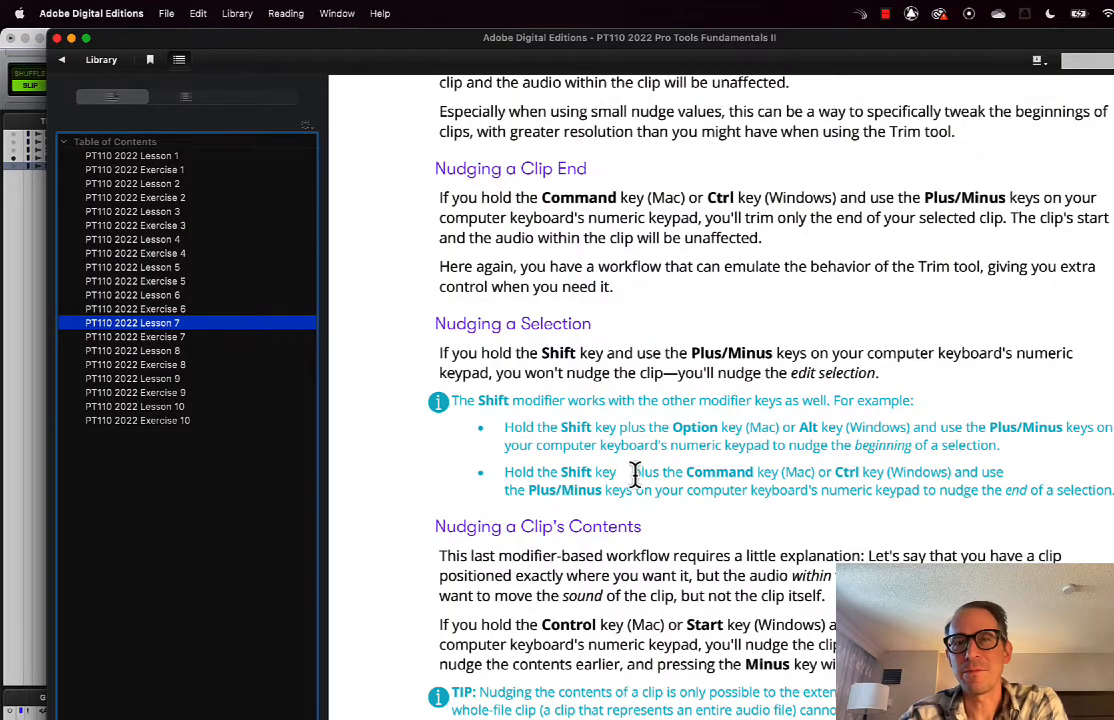
{"action": "scroll", "coordinate": [748, 502], "scroll_direction": "up", "scroll_amount": 6}
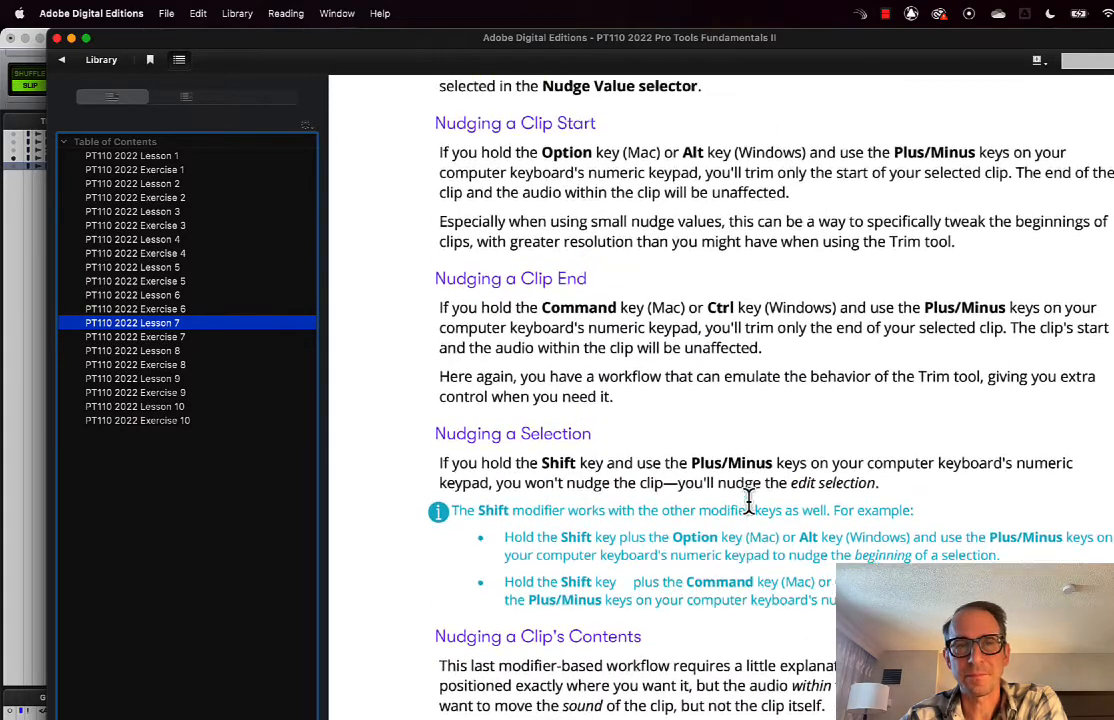
{"action": "scroll", "coordinate": [748, 502], "scroll_direction": "up", "scroll_amount": 7}
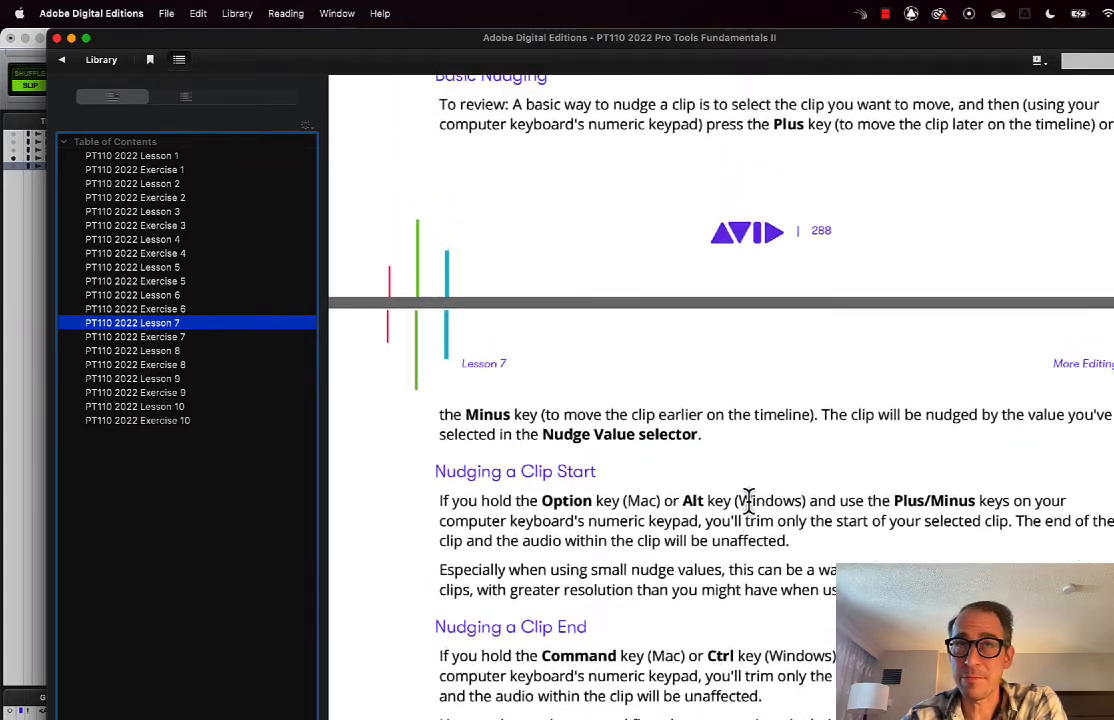
{"action": "scroll", "coordinate": [748, 502], "scroll_direction": "up", "scroll_amount": 5}
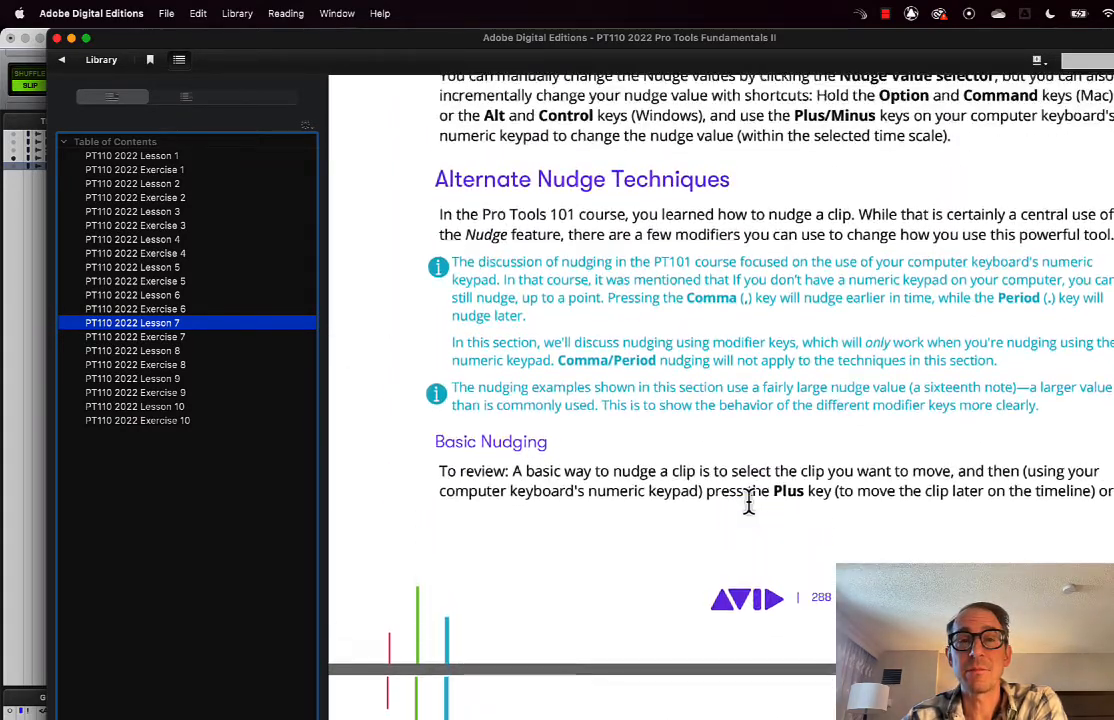
{"action": "scroll", "coordinate": [748, 500], "scroll_direction": "up", "scroll_amount": 3}
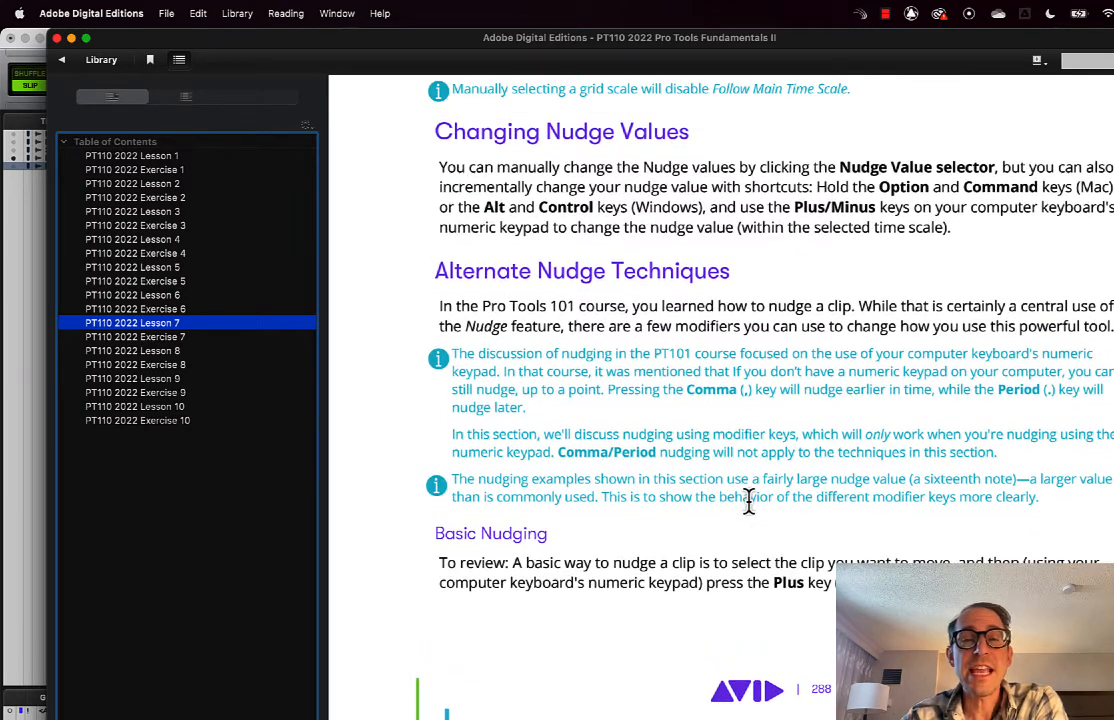
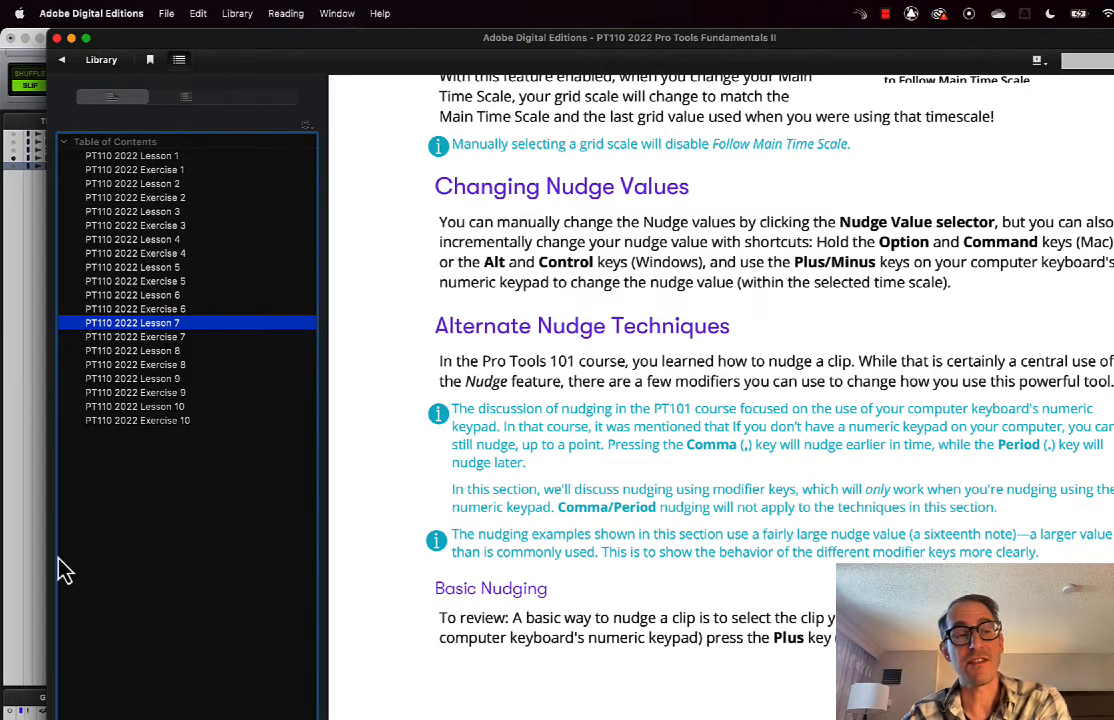
Open Exercise 7 in the guide, read step 8 of Part 4, and return to Pro Tools
{"action": "left_click", "coordinate": [180, 337]}
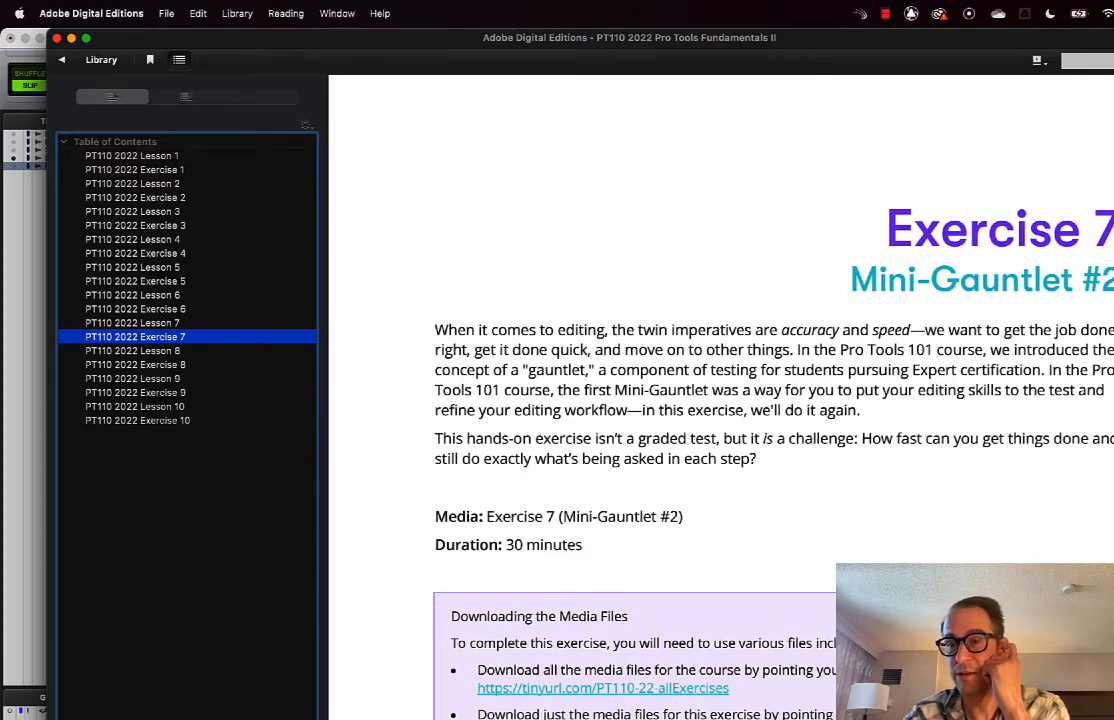
{"action": "scroll", "coordinate": [720, 400], "scroll_direction": "down", "scroll_amount": 20}
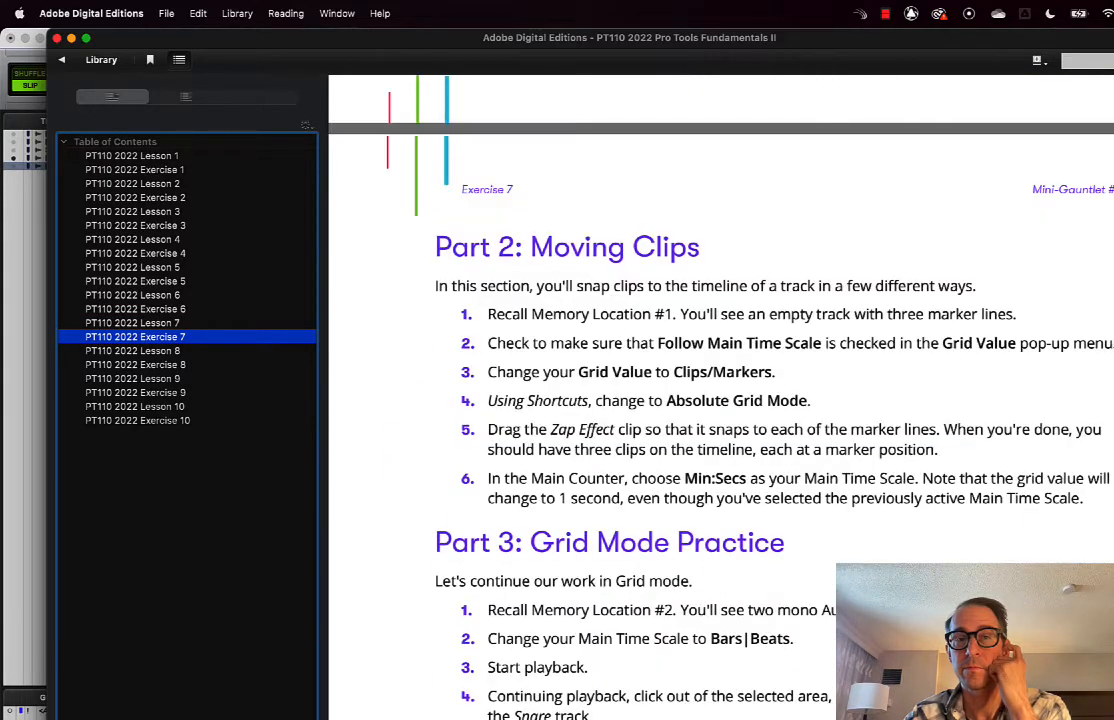
{"action": "scroll", "coordinate": [720, 400], "scroll_direction": "down", "scroll_amount": 20}
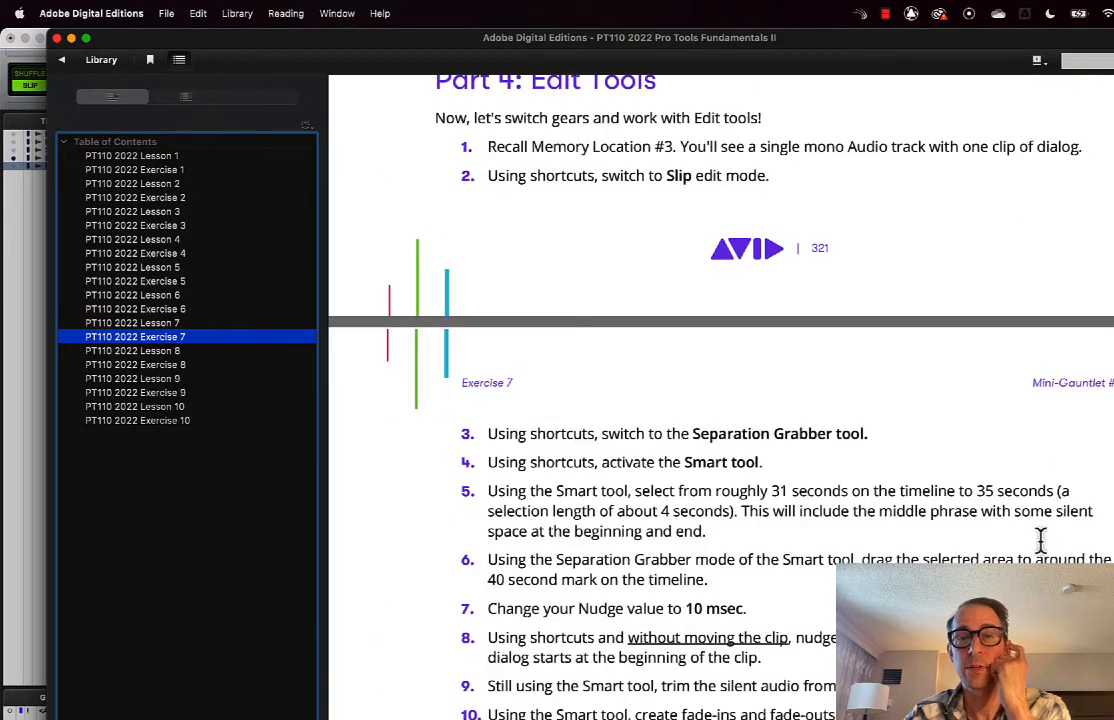
{"action": "scroll", "coordinate": [1040, 540], "scroll_direction": "down", "scroll_amount": 5}
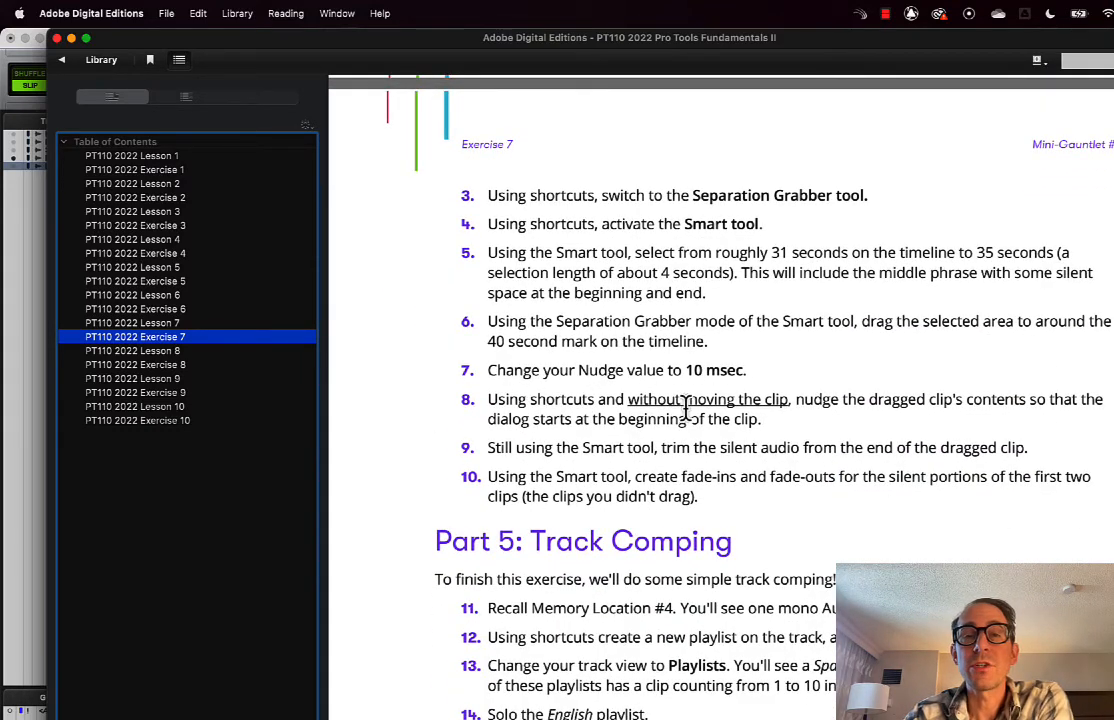
{"action": "left_click", "coordinate": [24, 378]}
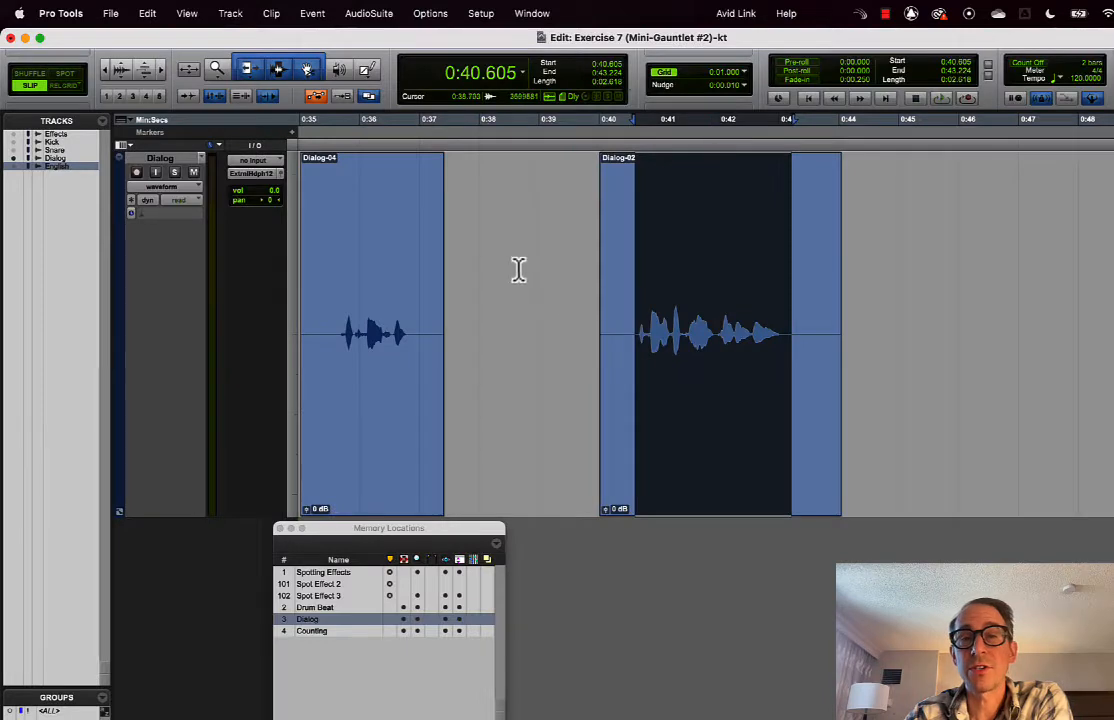
Reselect the spoken phrase inside the dragged clip, from about 0:40.56 to 0:43.16
{"action": "left_click_drag", "start_coordinate": [637, 318], "coordinate": [786, 326]}
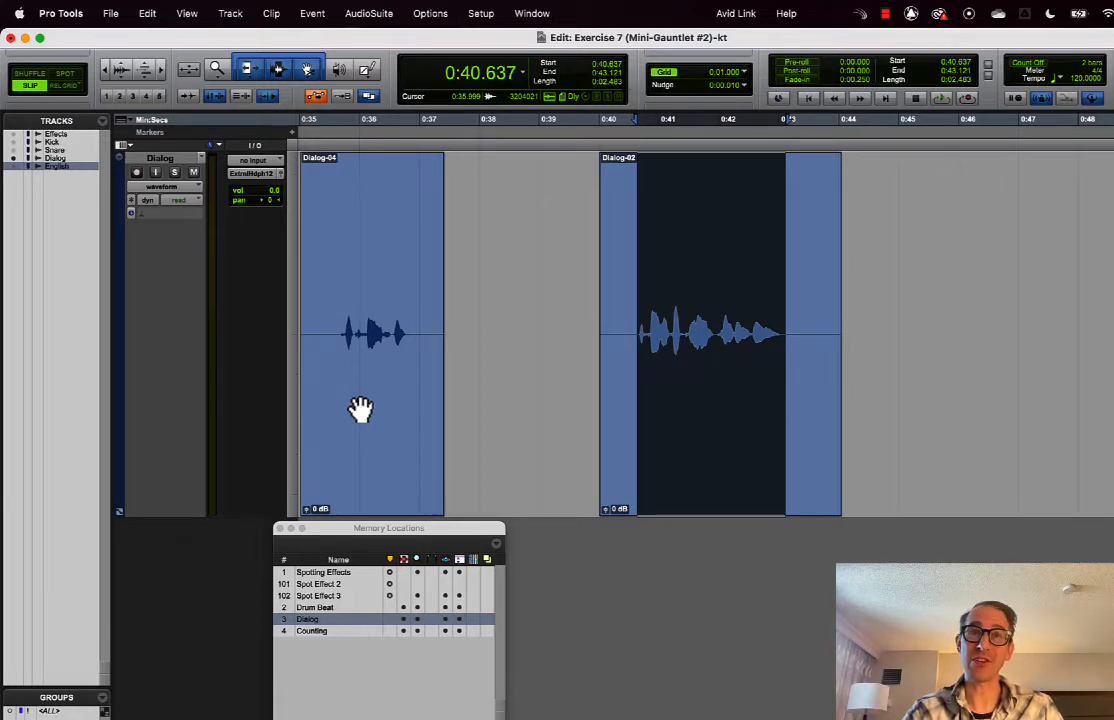
{"action": "key", "text": "KP_1"}
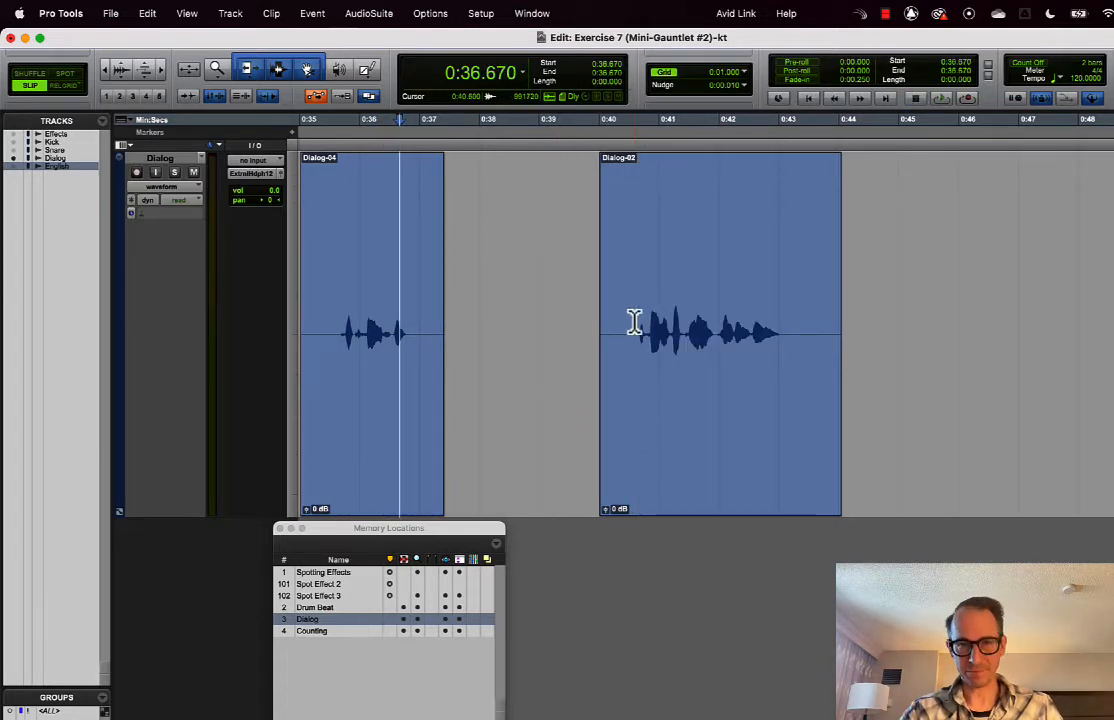
{"action": "left_click_drag", "start_coordinate": [634, 322], "coordinate": [790, 350]}
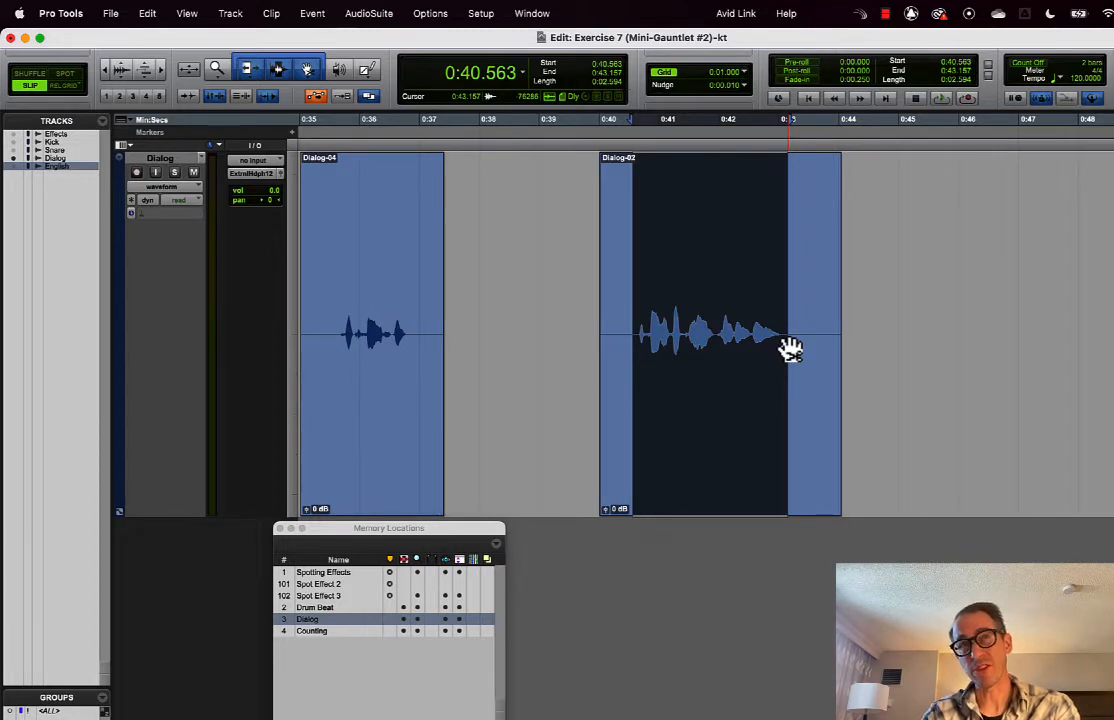
Select the whole dragged clip and nudge it 10 msec later to 0:40.023
{"action": "left_click", "coordinate": [622, 453]}
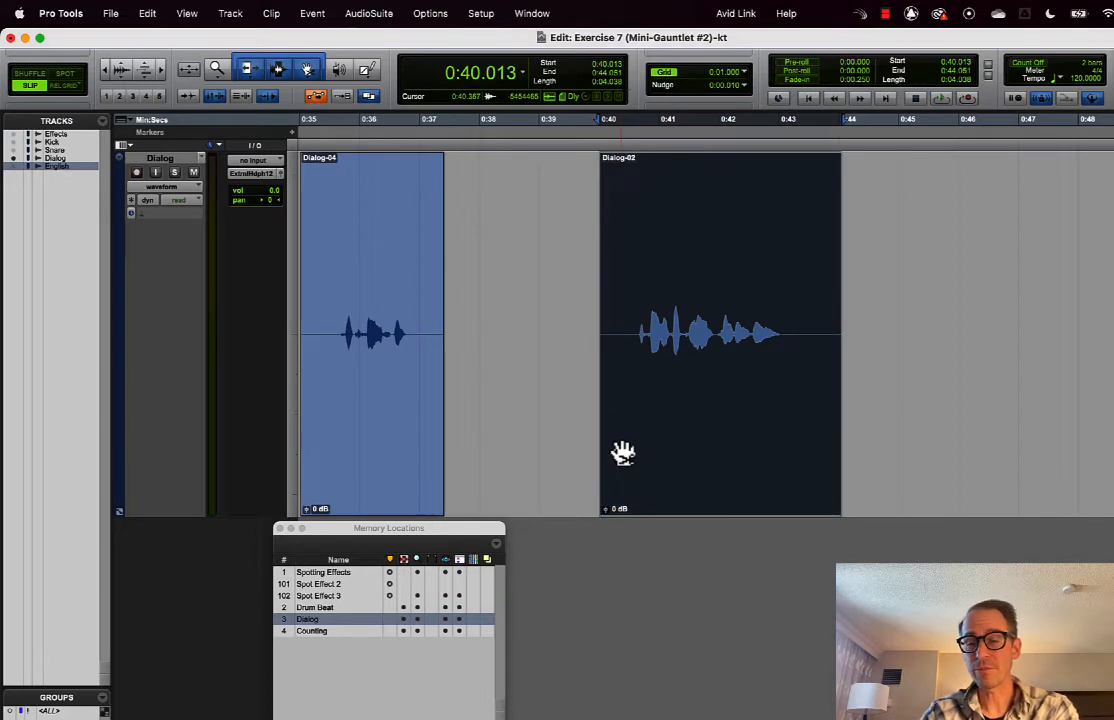
{"action": "left_click_drag", "start_coordinate": [622, 453], "coordinate": [621, 444]}
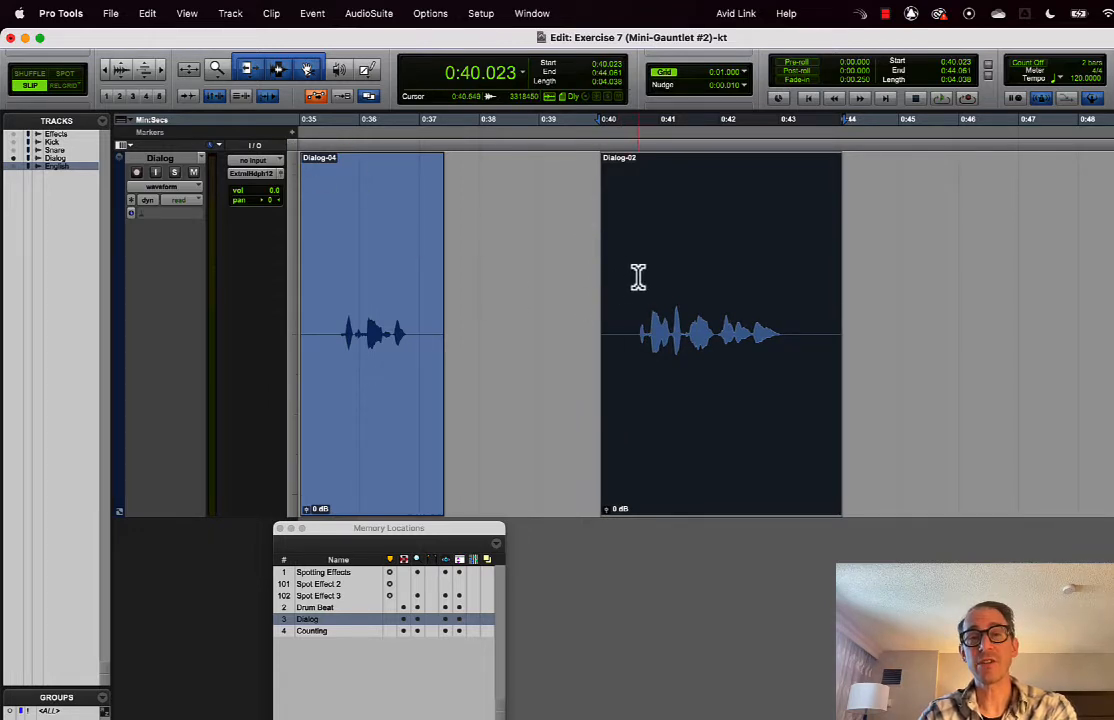
Trim the silence from the start of the dragged clip to about 0:40.649, and move the clip back to about 0:39.988
{"action": "left_click_drag", "start_coordinate": [638, 277], "coordinate": [789, 278]}
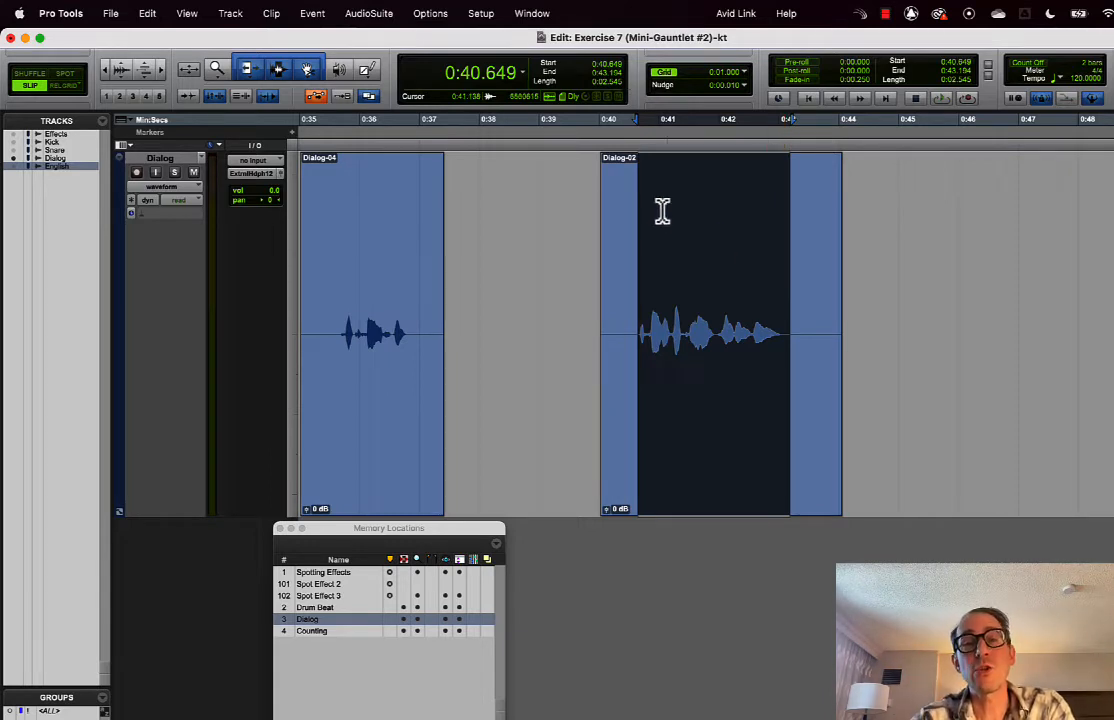
{"action": "double_click", "coordinate": [610, 280]}
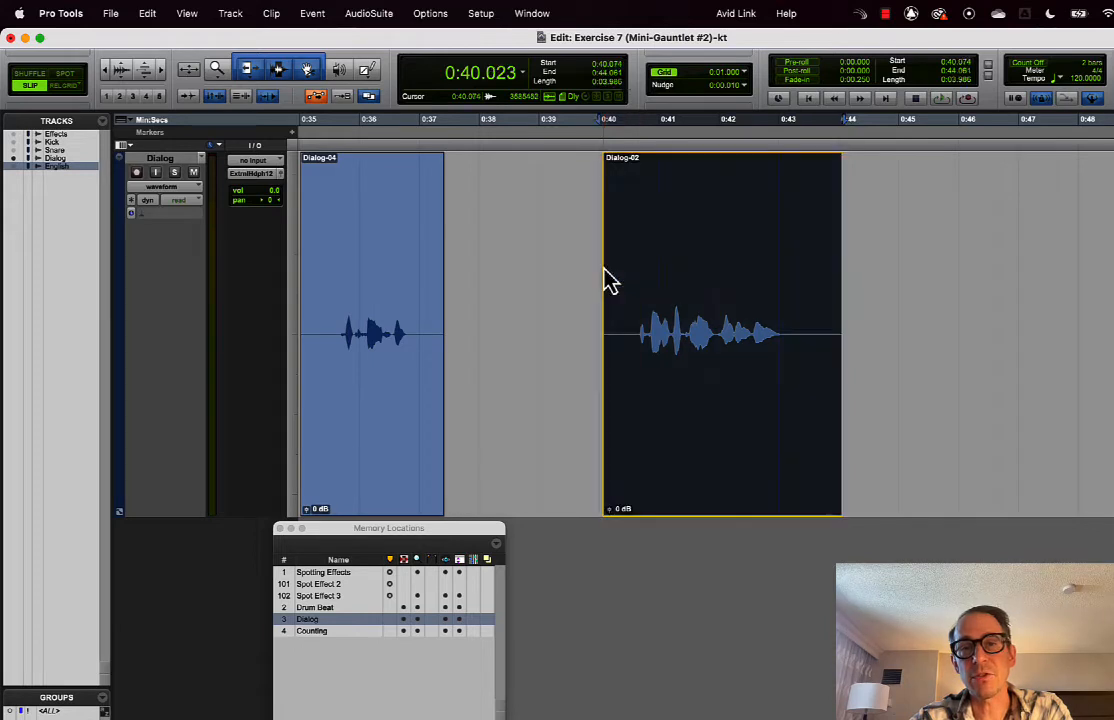
{"action": "left_click_drag", "start_coordinate": [606, 272], "coordinate": [639, 275]}
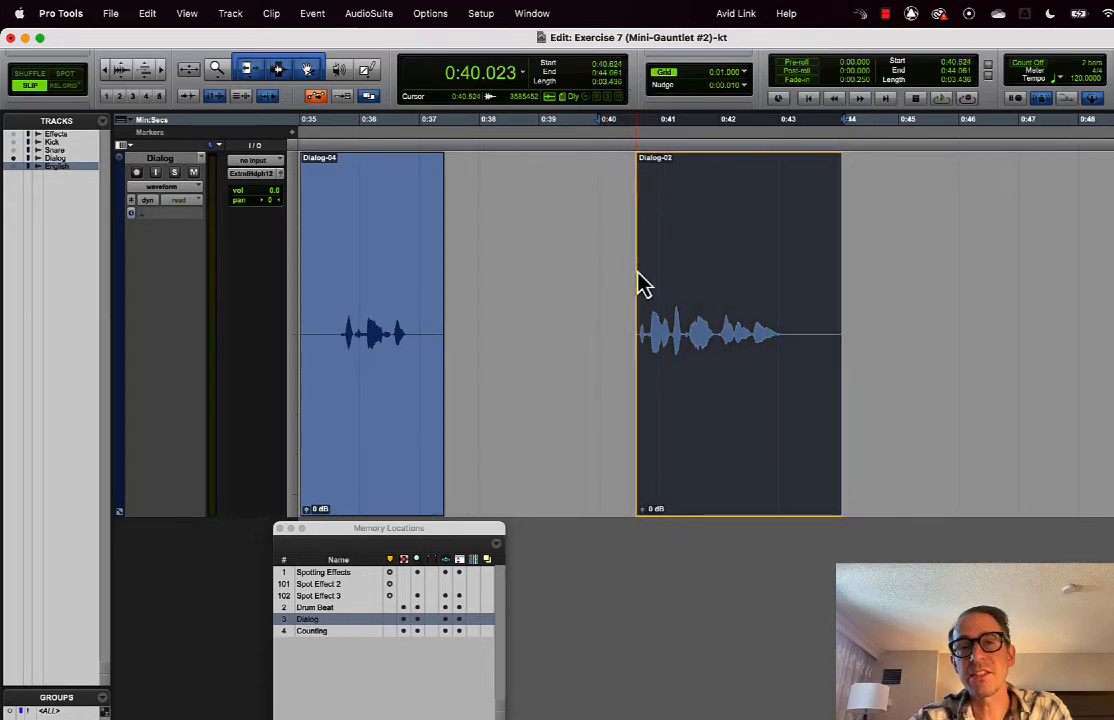
{"action": "left_click", "coordinate": [636, 274]}
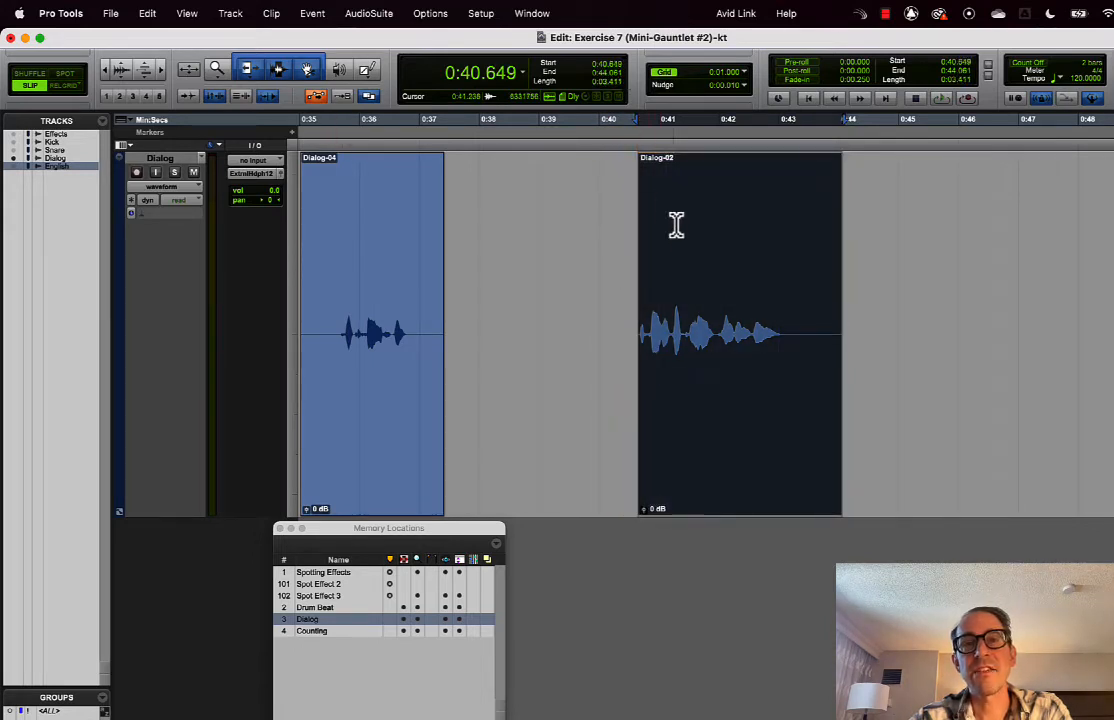
{"action": "left_click_drag", "start_coordinate": [732, 389], "coordinate": [692, 396]}
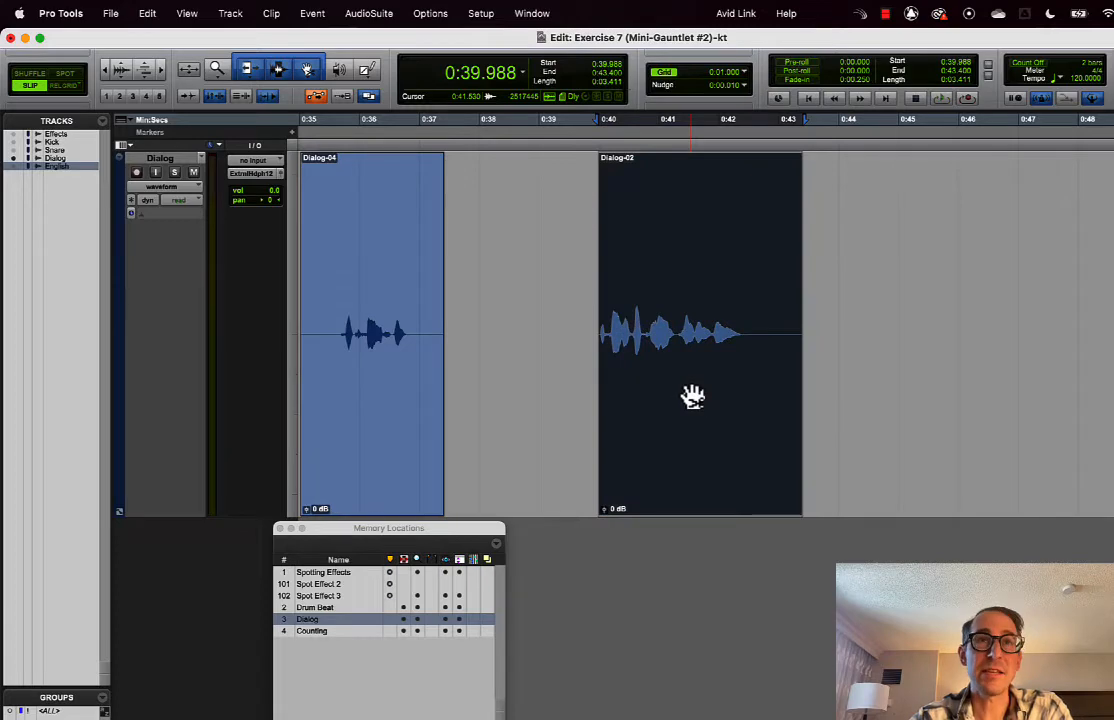
Switch to the course guide and read the remaining Part 4 steps and the Part 5: Track Comping instructions
{"action": "key", "text": "super+Tab"}
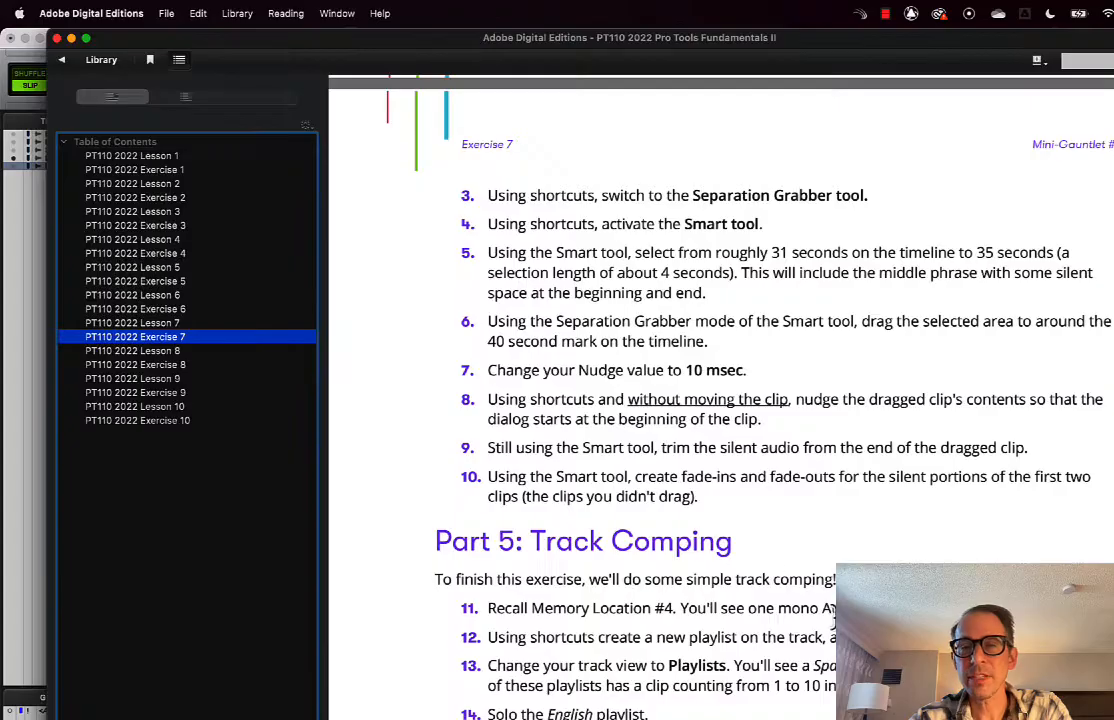
{"action": "scroll", "coordinate": [815, 527], "scroll_direction": "down", "scroll_amount": 4}
{"action": "scroll", "coordinate": [815, 527], "scroll_direction": "down", "scroll_amount": 1}
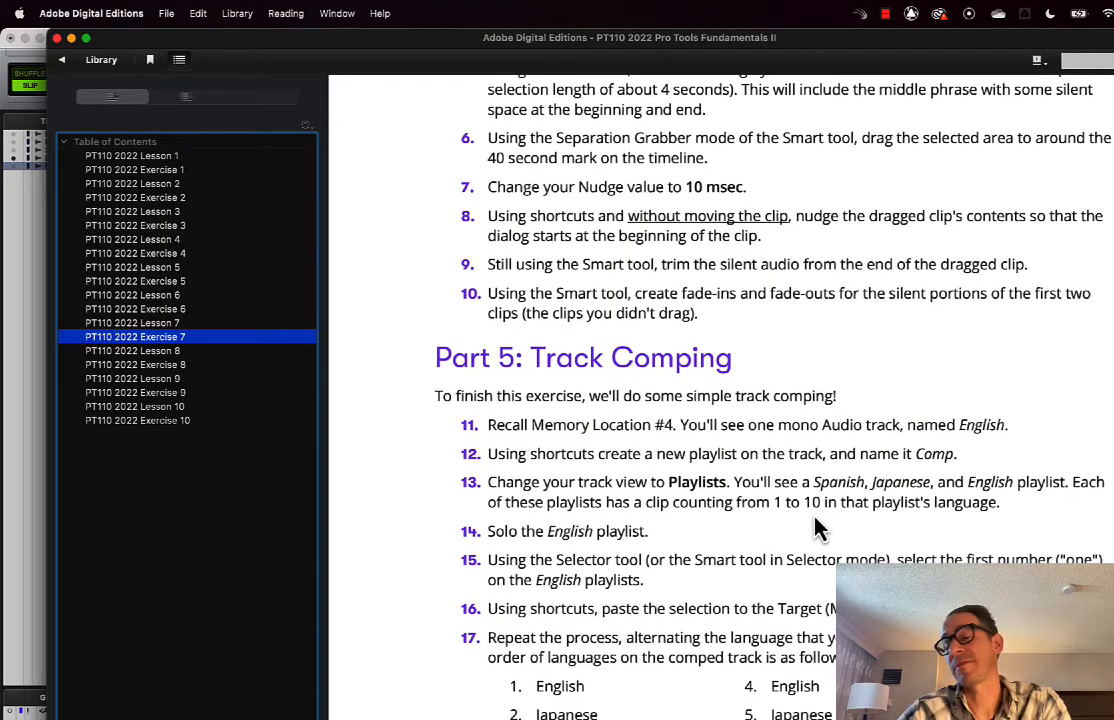
{"action": "scroll", "coordinate": [815, 527], "scroll_direction": "down", "scroll_amount": 5}
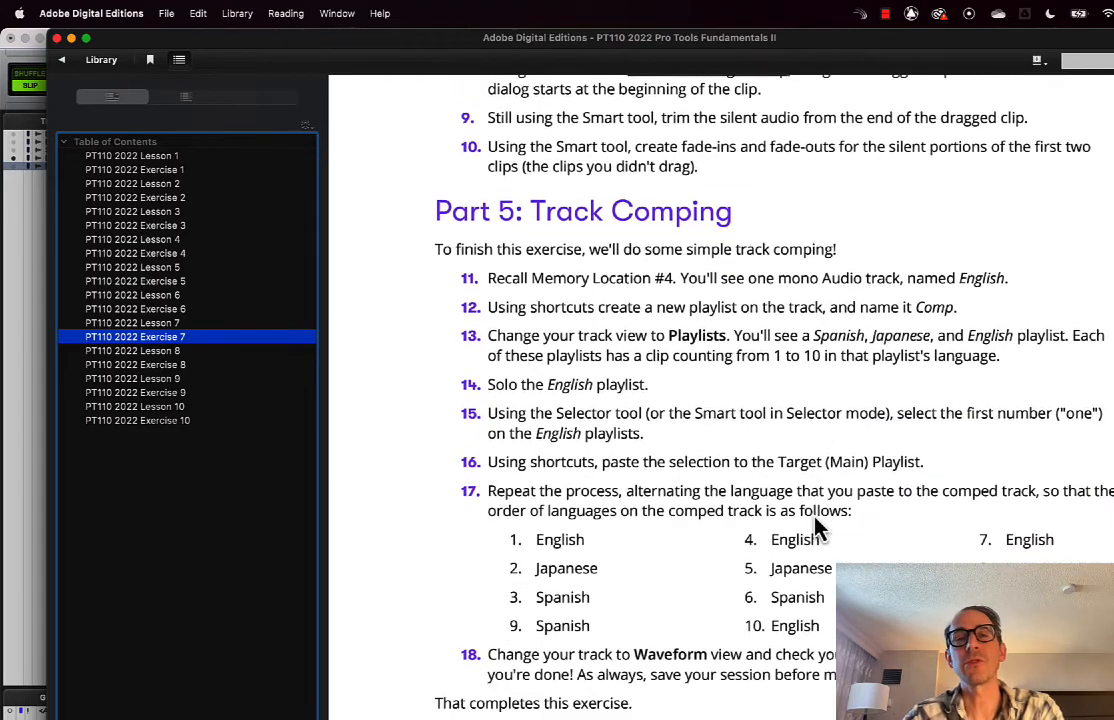
{"action": "scroll", "coordinate": [815, 527], "scroll_direction": "down", "scroll_amount": 2}
{"action": "scroll", "coordinate": [815, 527], "scroll_direction": "down", "scroll_amount": 1}
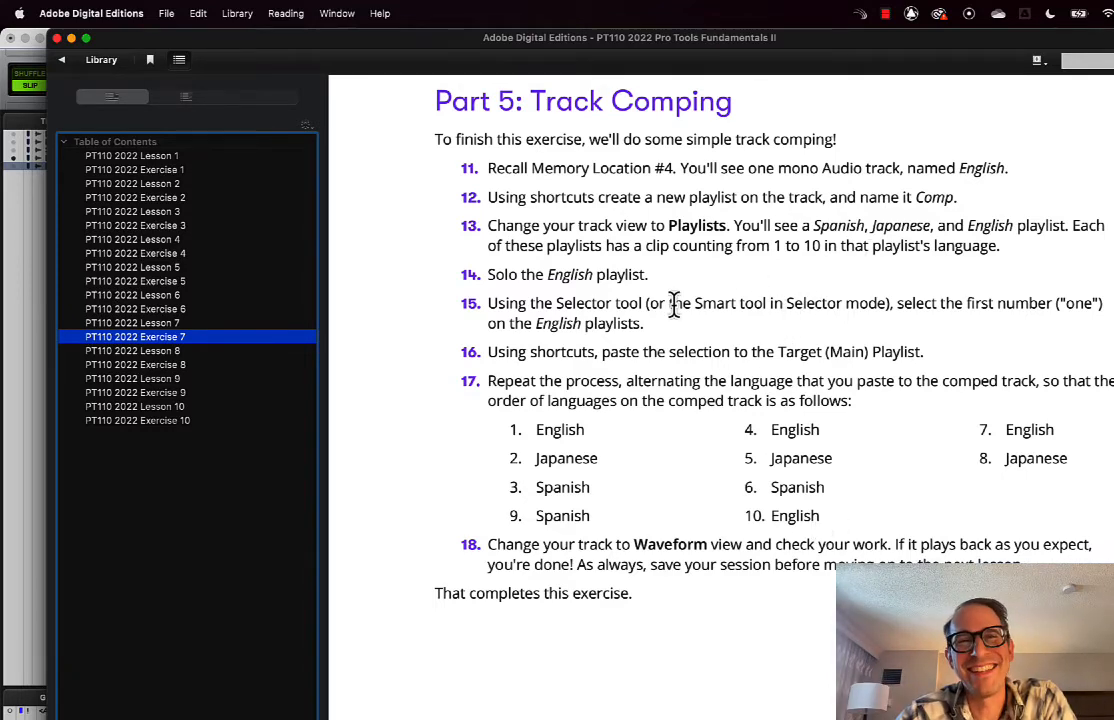
{"action": "scroll", "coordinate": [672, 303], "scroll_direction": "up", "scroll_amount": 4}
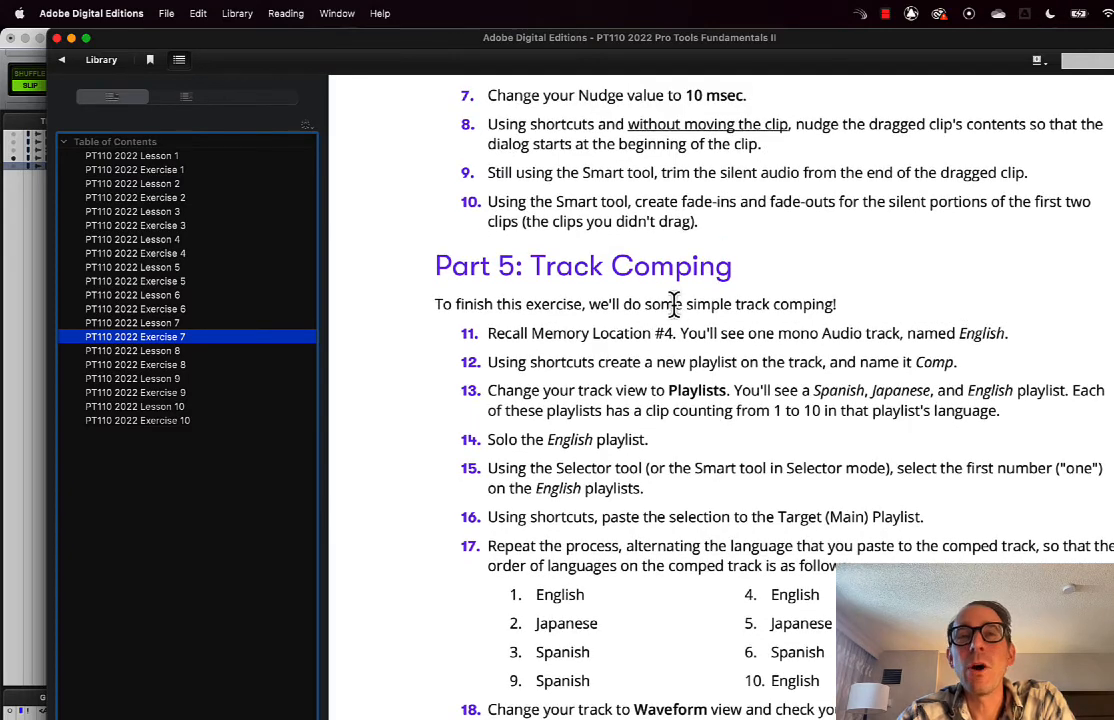
{"action": "scroll", "coordinate": [674, 303], "scroll_direction": "up", "scroll_amount": 3}
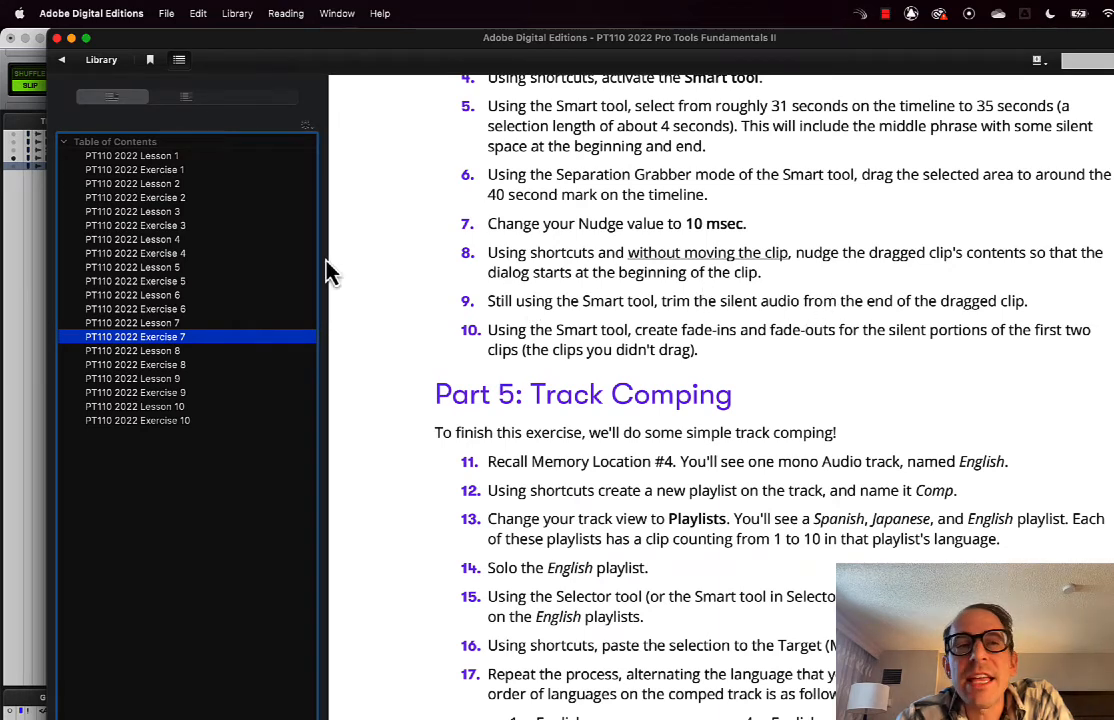
Return to Pro Tools and trim the silent audio from the end of the dragged clip to about 0:42.435
{"action": "left_click", "coordinate": [12, 345]}
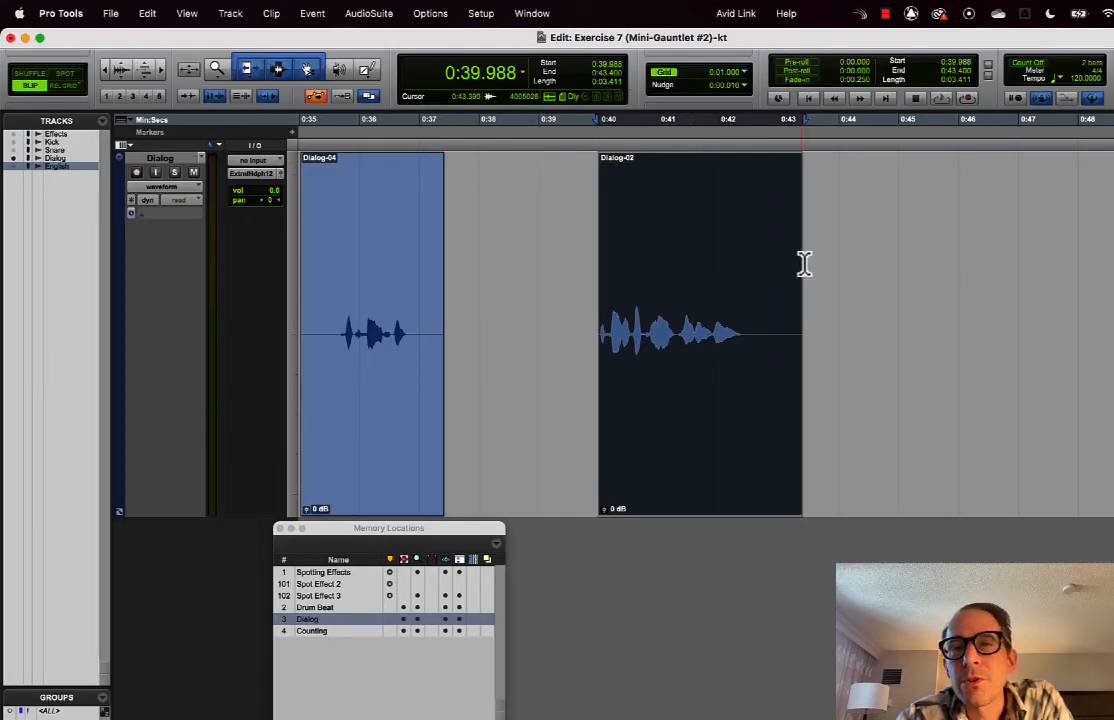
{"action": "left_click_drag", "start_coordinate": [793, 260], "coordinate": [740, 258]}
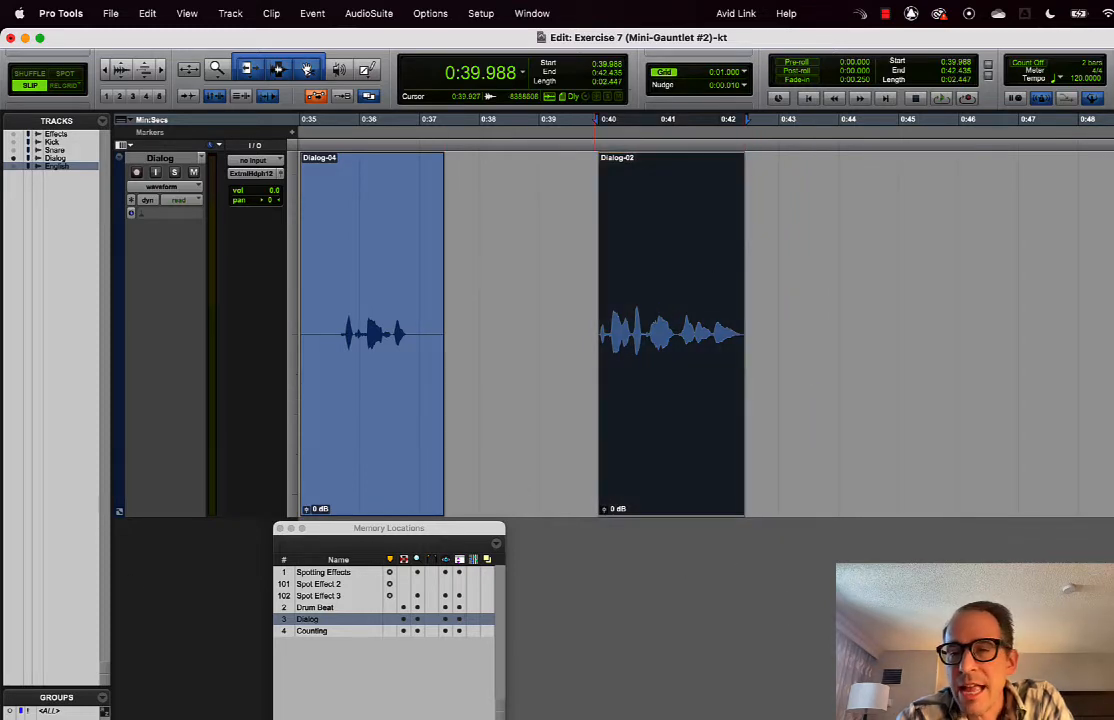
Check steps 9 and 10 of Part 4 in the course guide and return to Pro Tools
{"action": "key", "text": "super+Tab"}
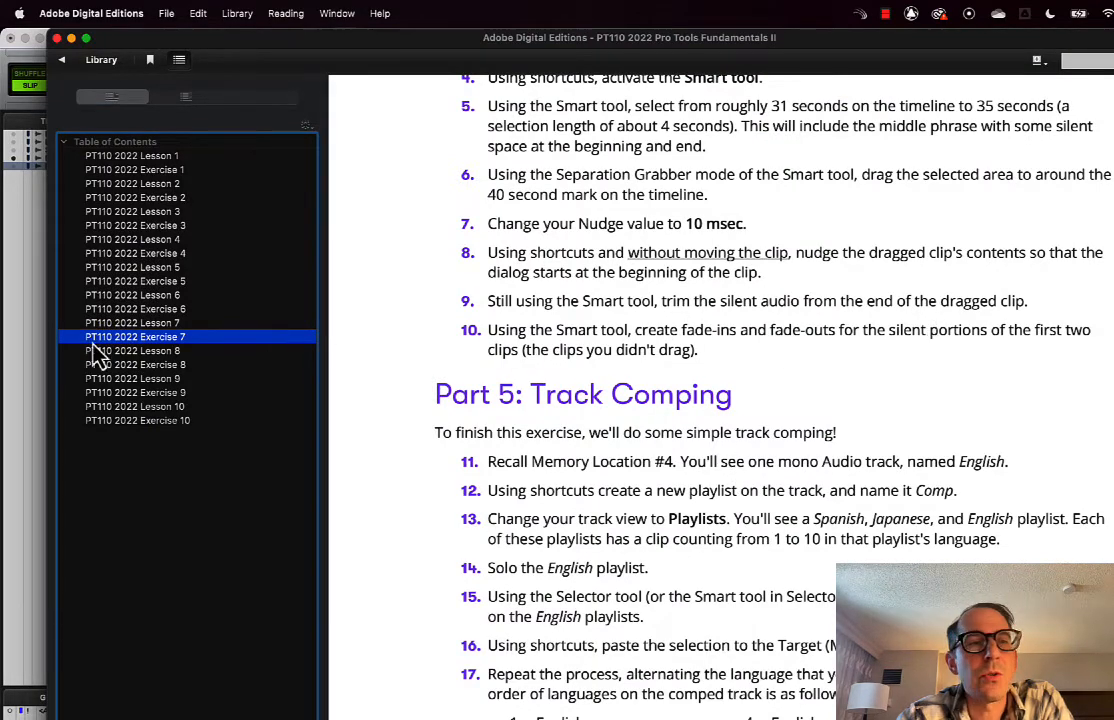
{"action": "key", "text": "super+Tab"}
{"action": "key", "text": "super+5"}
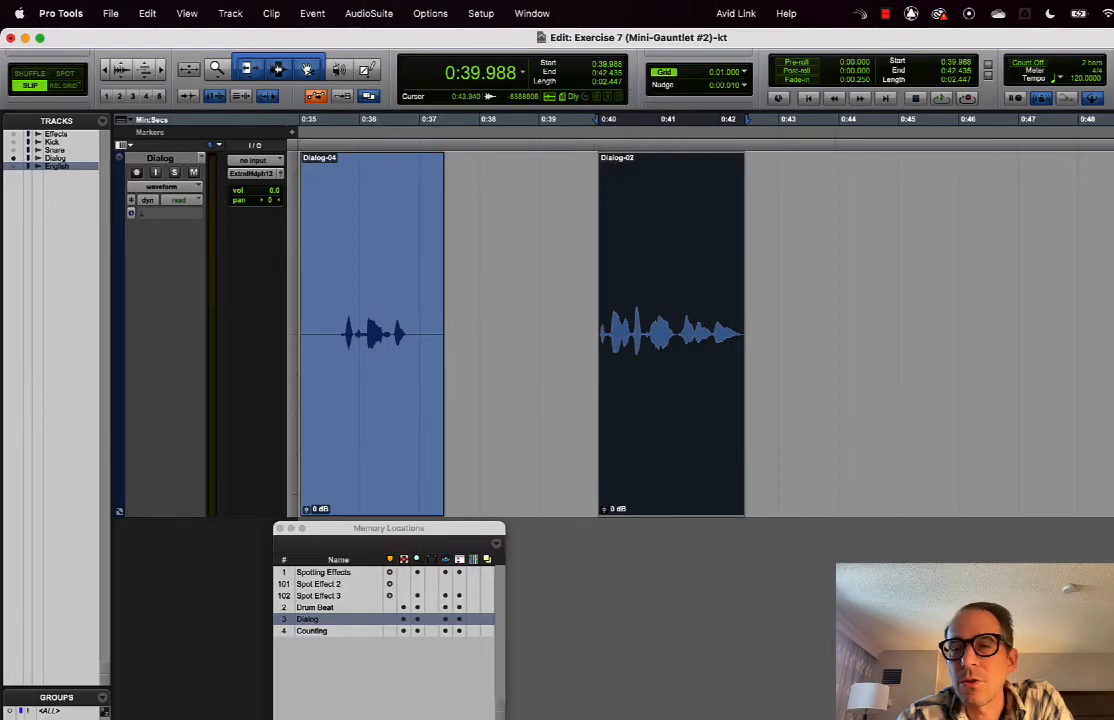
{"action": "key", "text": "super+Tab"}
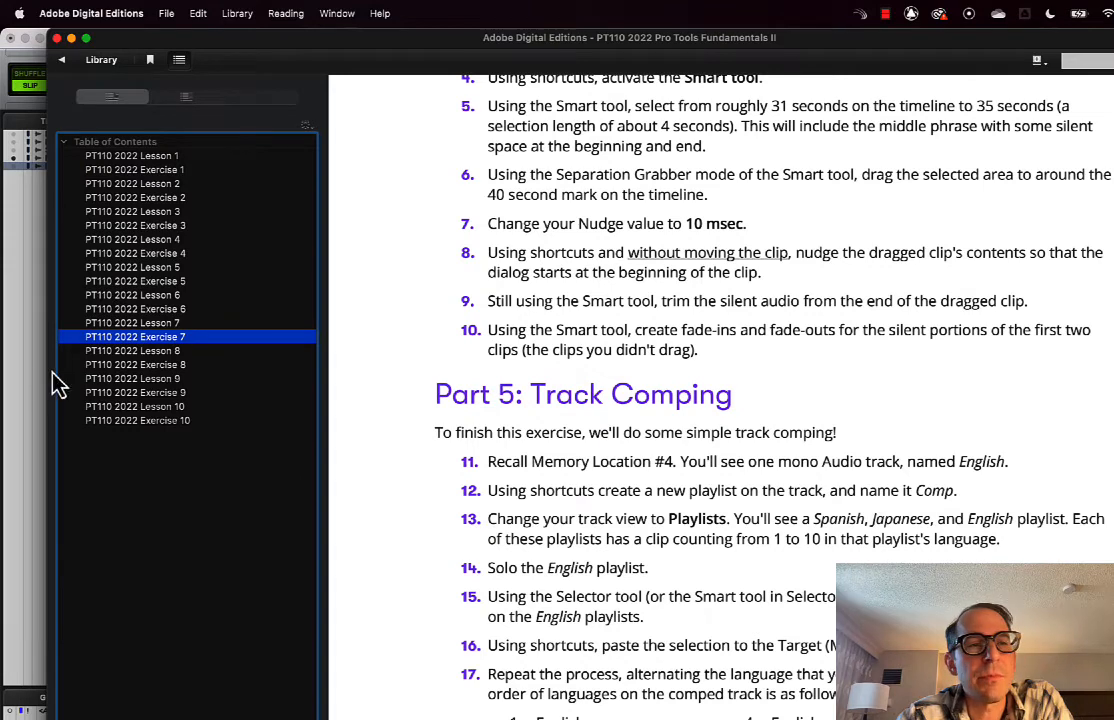
{"action": "key", "text": "super+Tab"}
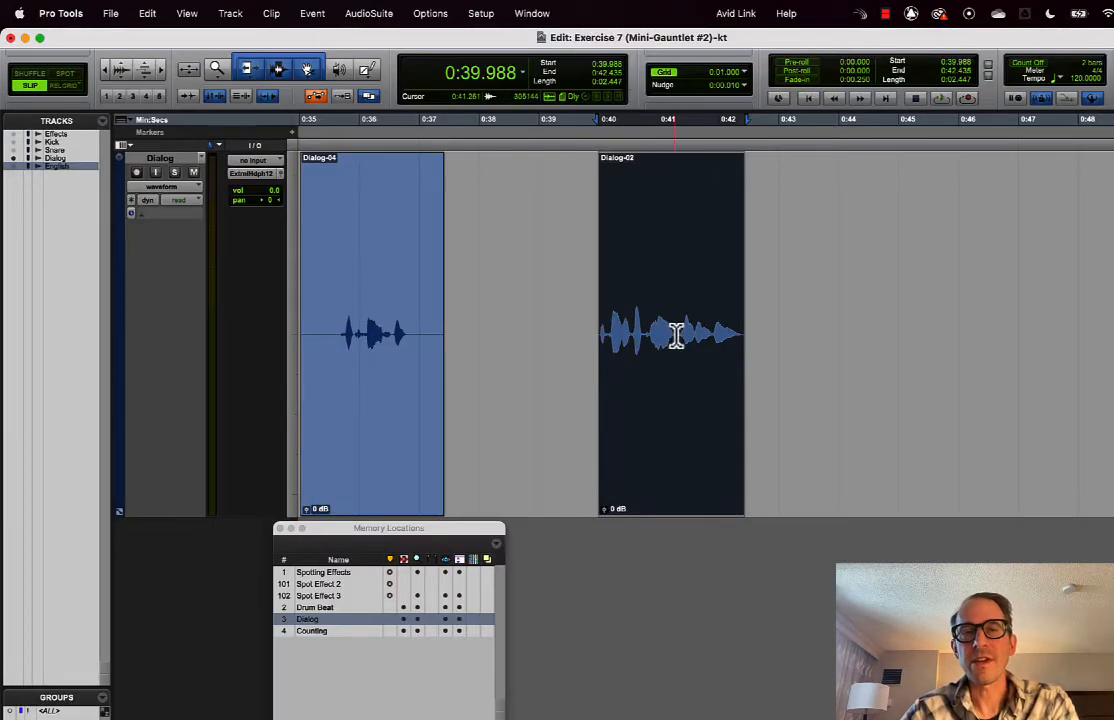
Create fades over the silence in the first two dialog clips: about 0.60 s in and 0.63 s out near 0:35, matching fades near 0:30
{"action": "scroll", "coordinate": [521, 370], "scroll_direction": "left", "scroll_amount": 10}
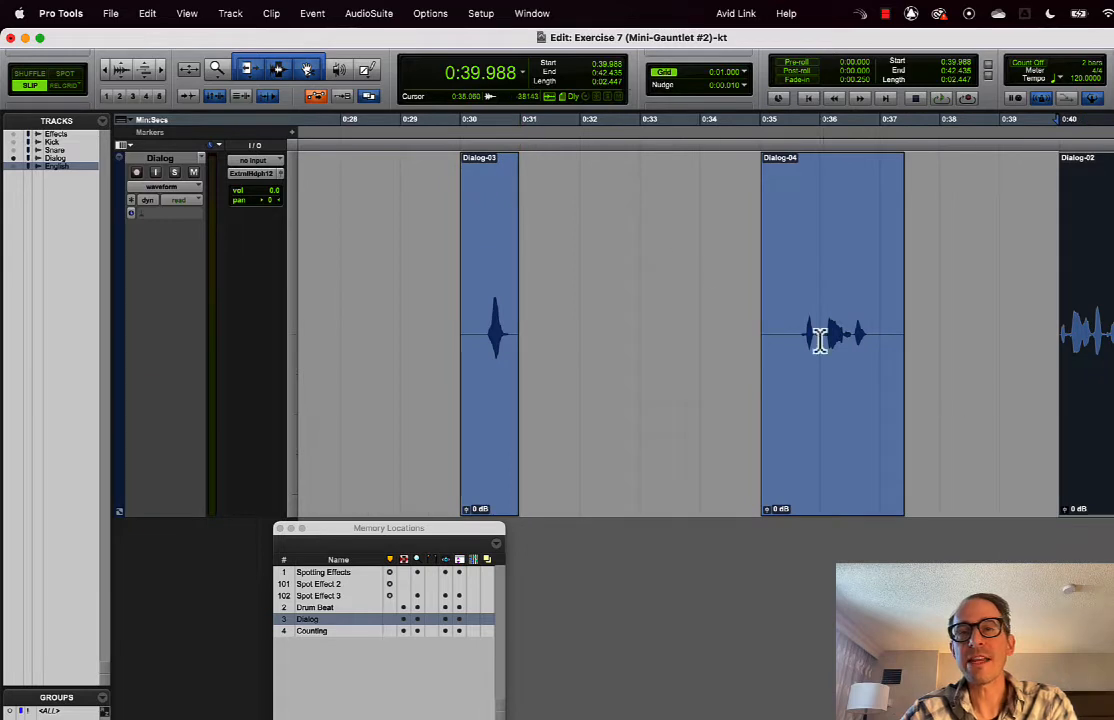
{"action": "left_click", "coordinate": [836, 464]}
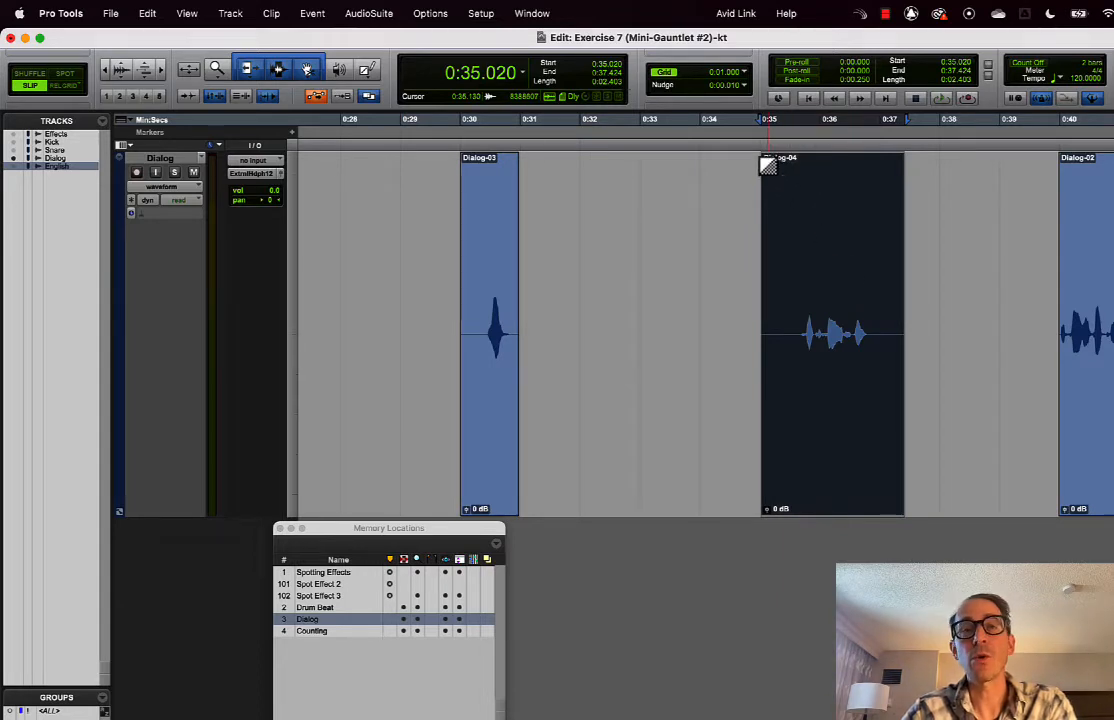
{"action": "left_click_drag", "start_coordinate": [768, 165], "coordinate": [798, 169]}
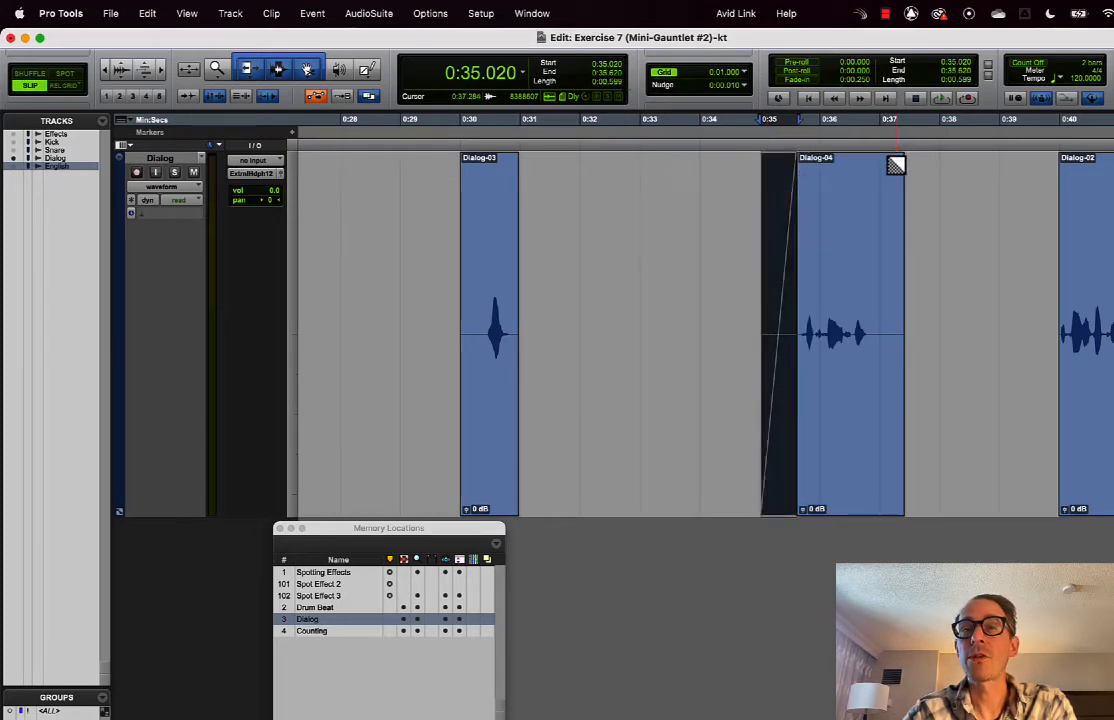
{"action": "left_click_drag", "start_coordinate": [896, 165], "coordinate": [872, 160]}
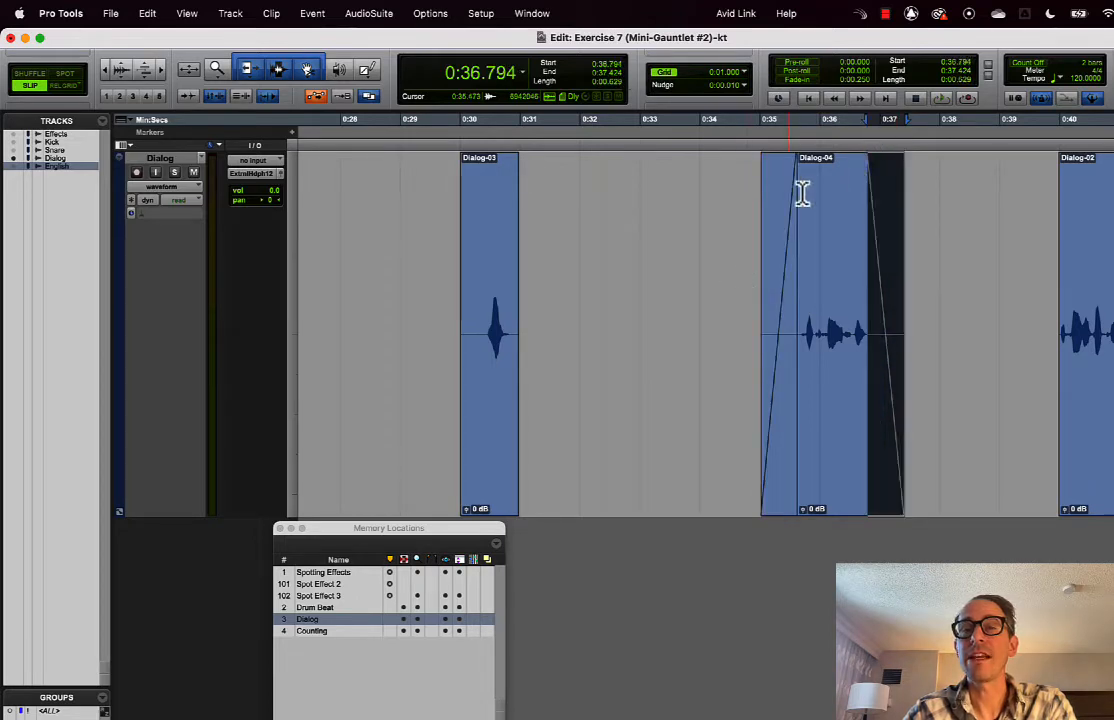
{"action": "left_click_drag", "start_coordinate": [466, 158], "coordinate": [511, 163]}
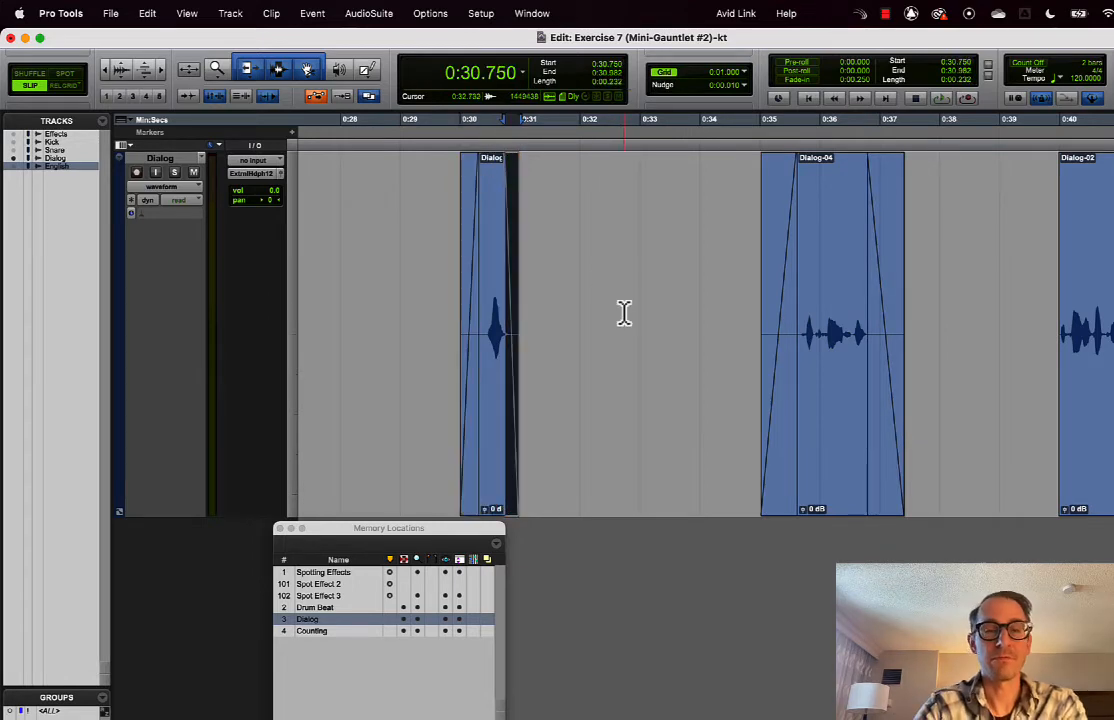
Switch to the course guide and read steps 11 to 18 of Part 5: Track Comping
{"action": "key", "text": "super+Tab"}
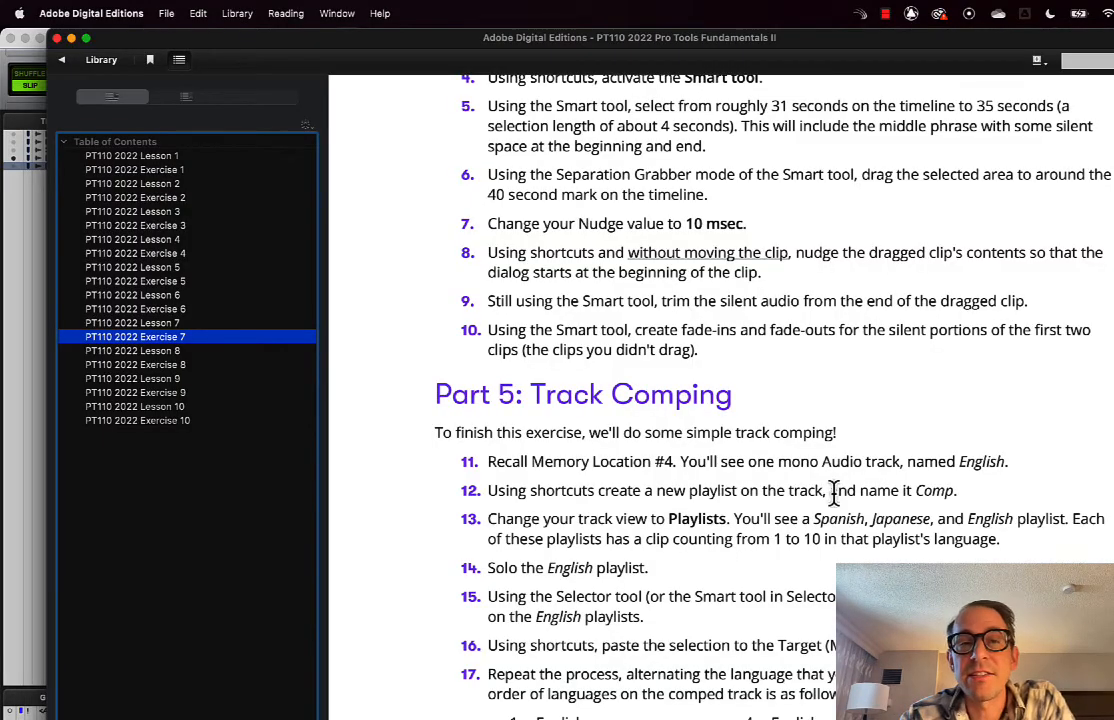
{"action": "scroll", "coordinate": [833, 492], "scroll_direction": "down", "scroll_amount": 5}
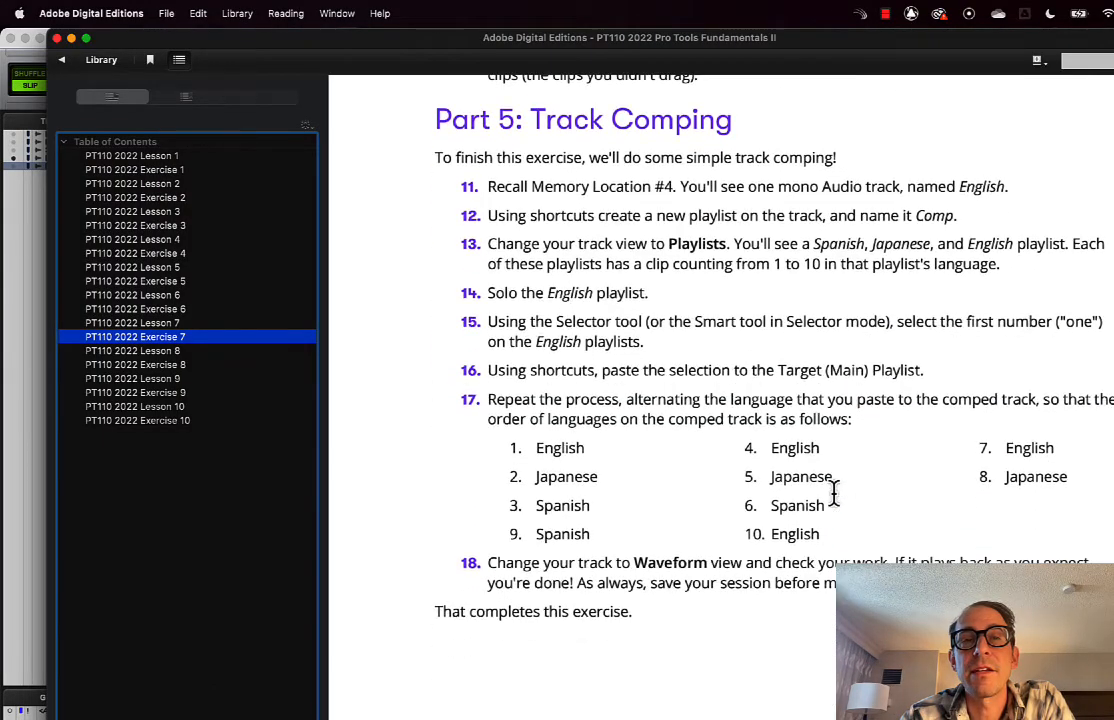
{"action": "scroll", "coordinate": [833, 492], "scroll_direction": "down", "scroll_amount": 1}
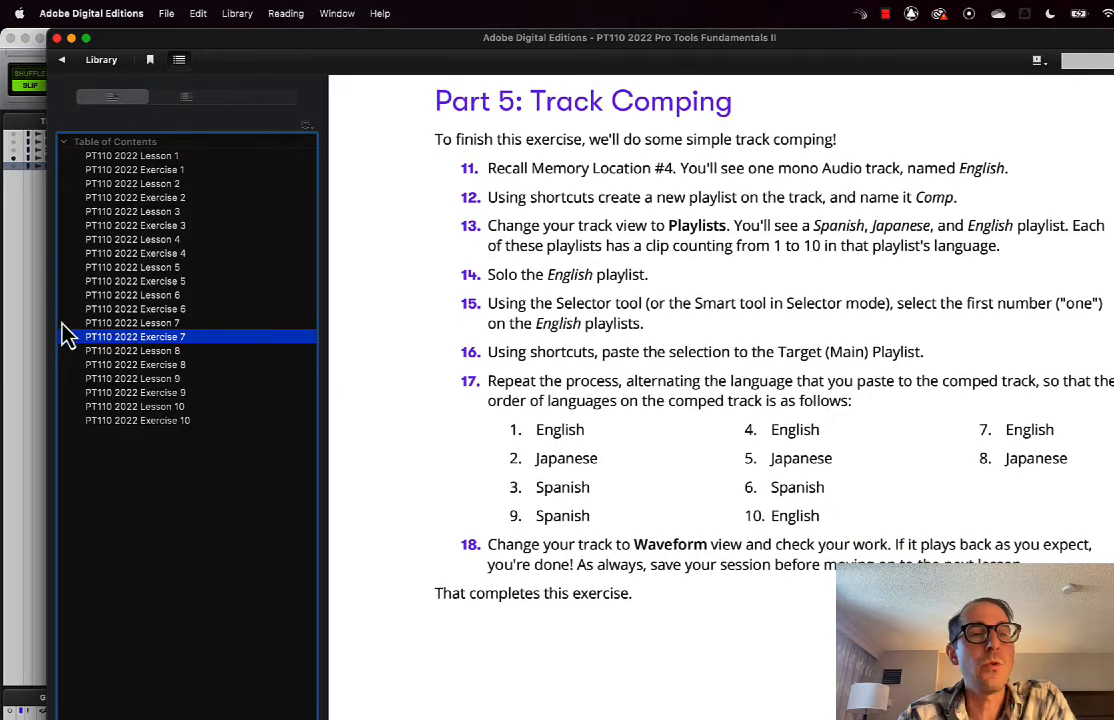
Return to Pro Tools, recall memory location 4 (Counting), and place the Memory Locations window clear of the English track's waveform
{"action": "key", "text": "super+Tab"}
{"action": "left_click_drag", "start_coordinate": [385, 540], "coordinate": [338, 281]}
{"action": "left_click", "coordinate": [239, 376]}
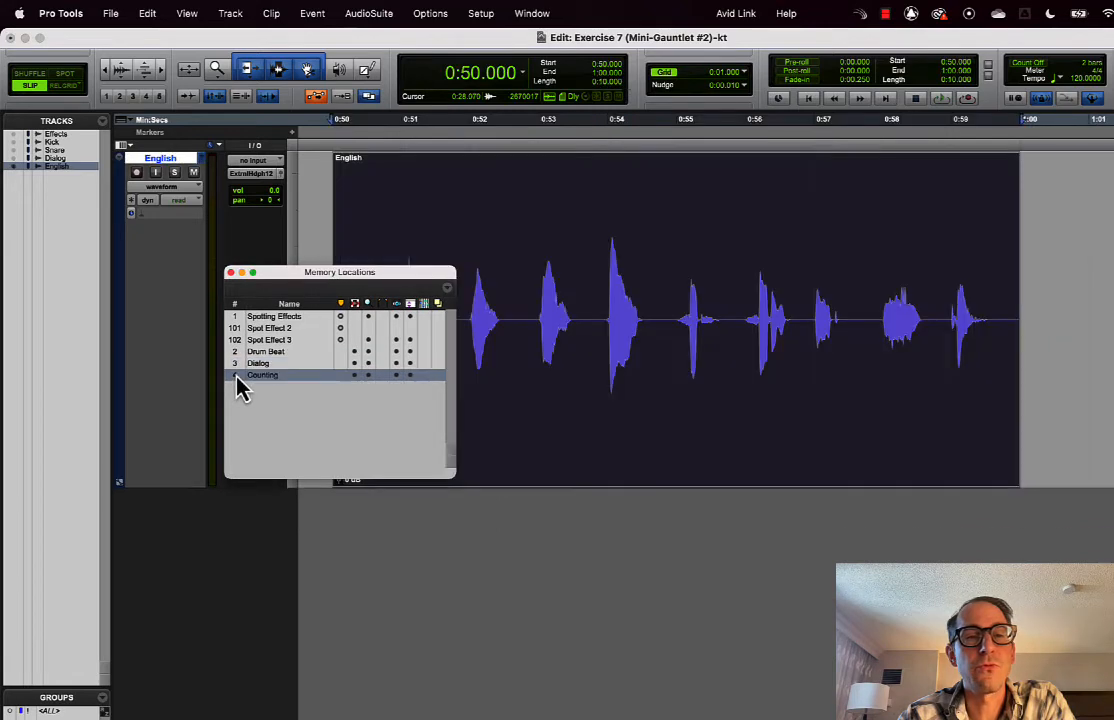
{"action": "left_click_drag", "start_coordinate": [356, 278], "coordinate": [427, 505]}
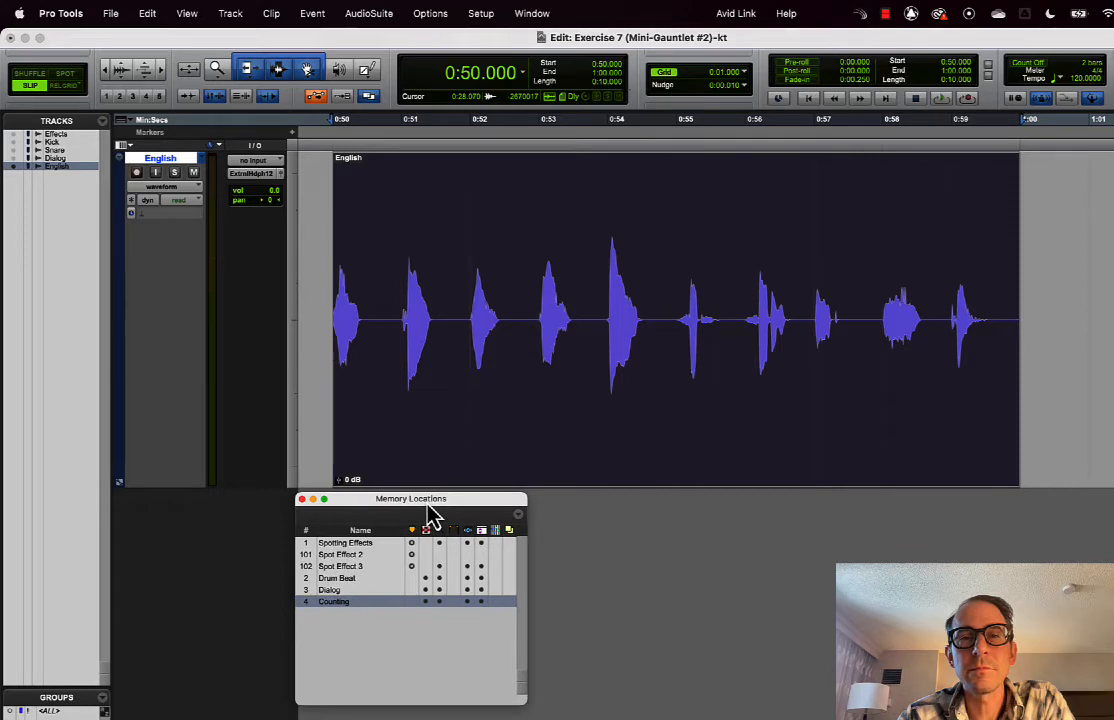
Check the new-playlist step of Part 5 in the guide, return to Pro Tools, and view the English track's available playlists
{"action": "key", "text": "super+Tab"}
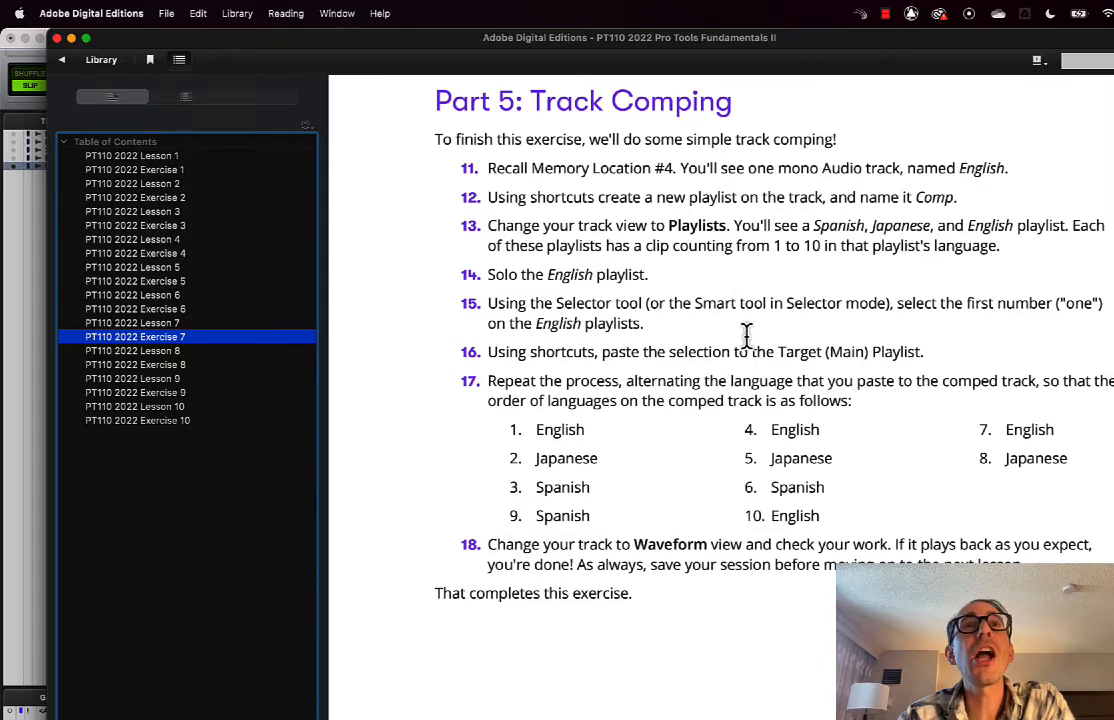
{"action": "left_click", "coordinate": [30, 248]}
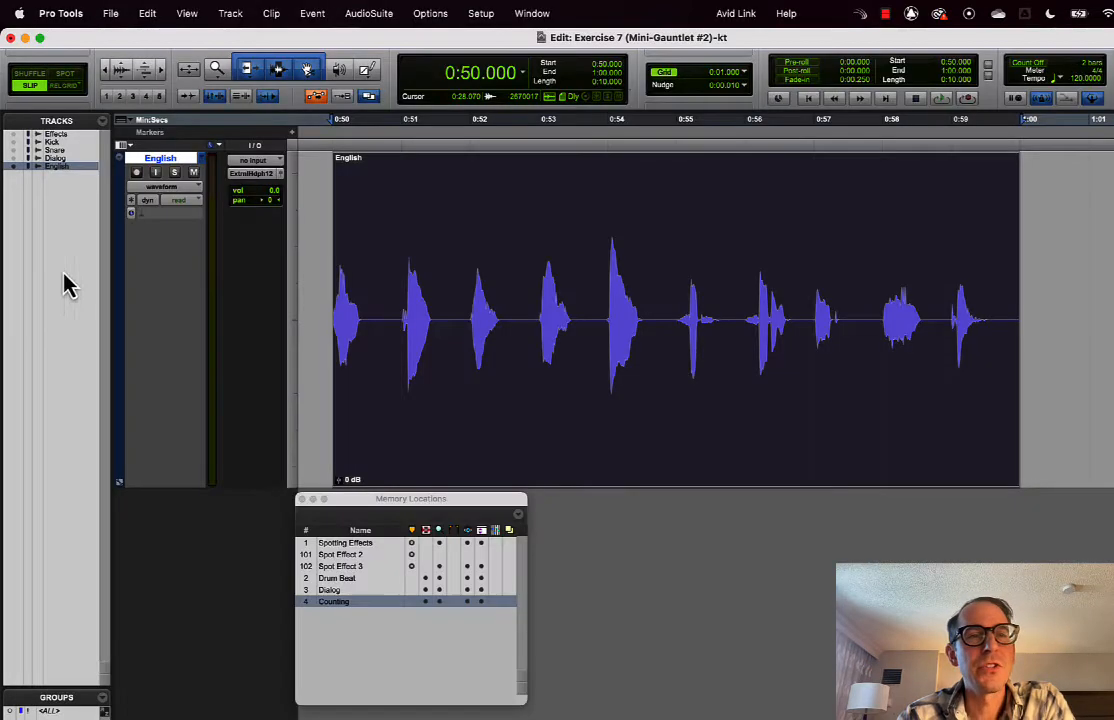
{"action": "left_click", "coordinate": [205, 168]}
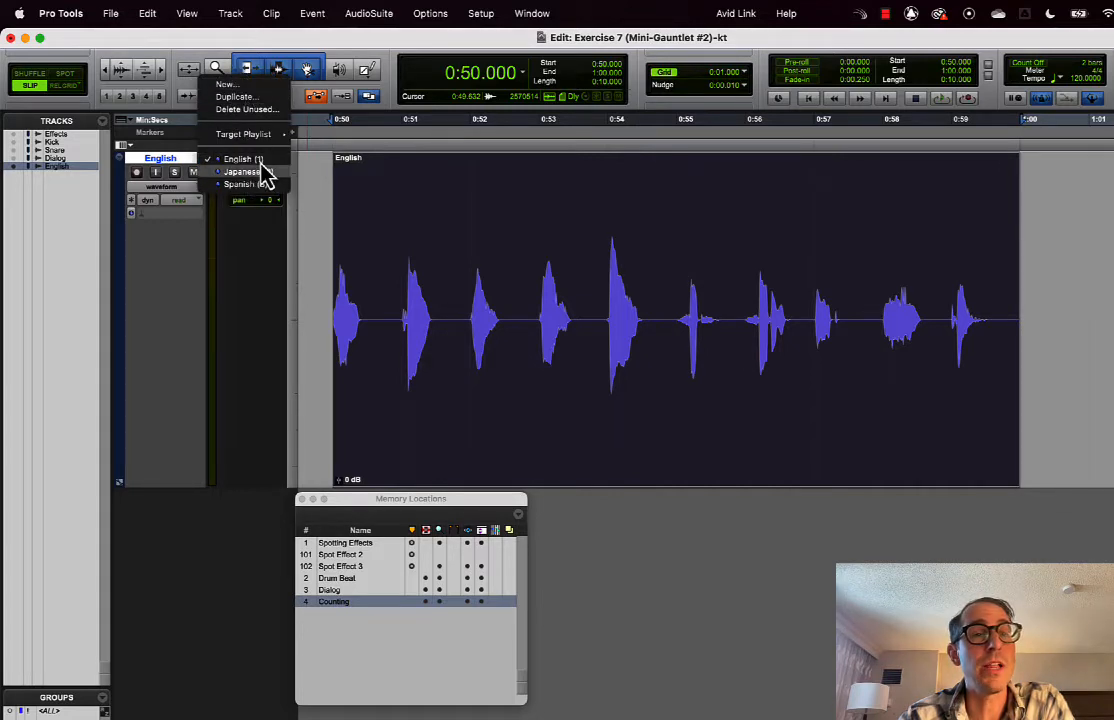
{"action": "left_click", "coordinate": [705, 540]}
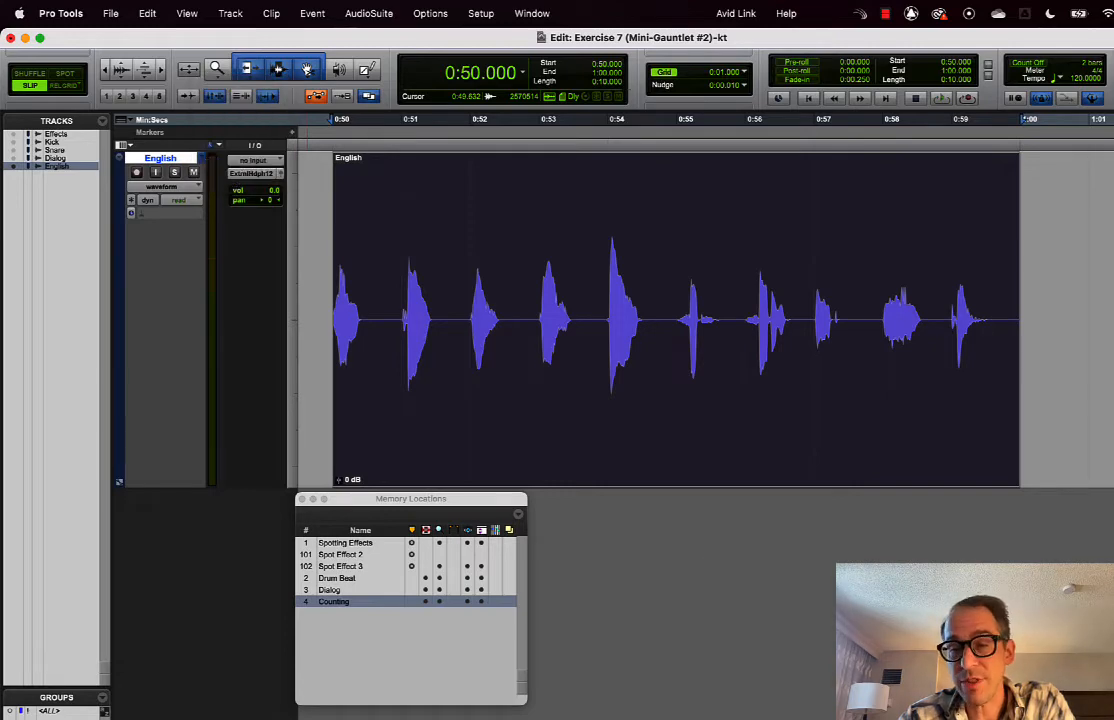
Switch to the course guide and look up the Exercise 7 shortcuts for creating an Edit Playlist and copying a selection to the Target Playlist
{"action": "key", "text": "super+Tab"}
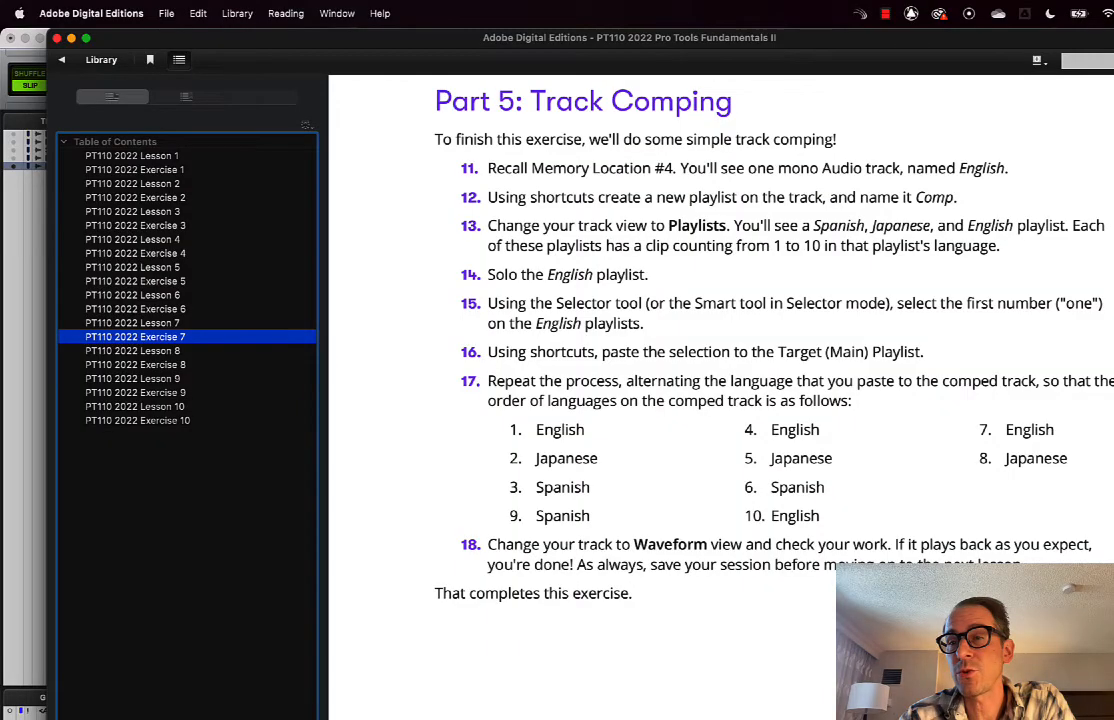
{"action": "scroll", "coordinate": [720, 400], "scroll_direction": "up", "scroll_amount": 20}
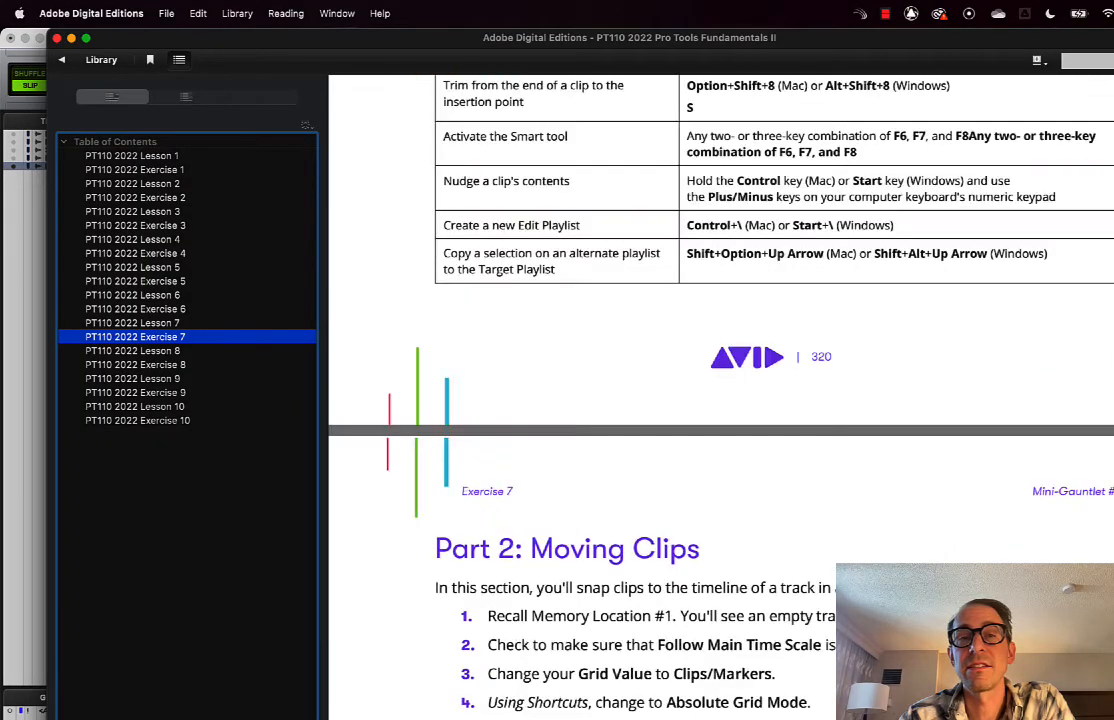
{"action": "scroll", "coordinate": [720, 400], "scroll_direction": "up", "scroll_amount": 4}
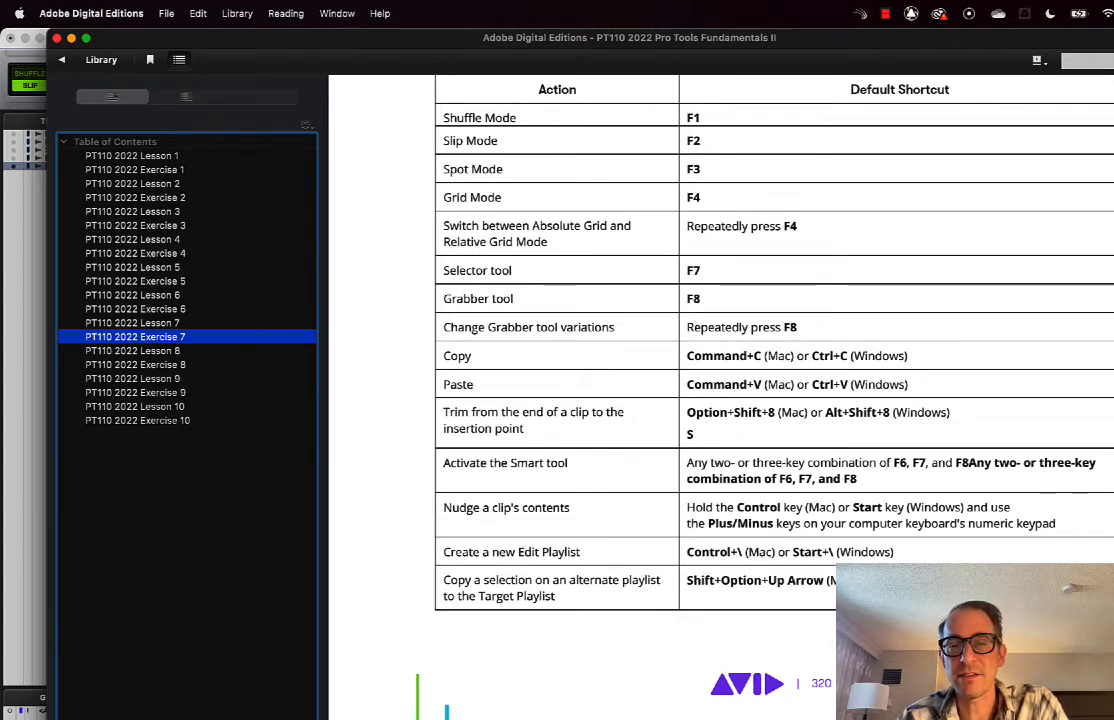
{"action": "scroll", "coordinate": [720, 400], "scroll_direction": "down", "scroll_amount": 20}
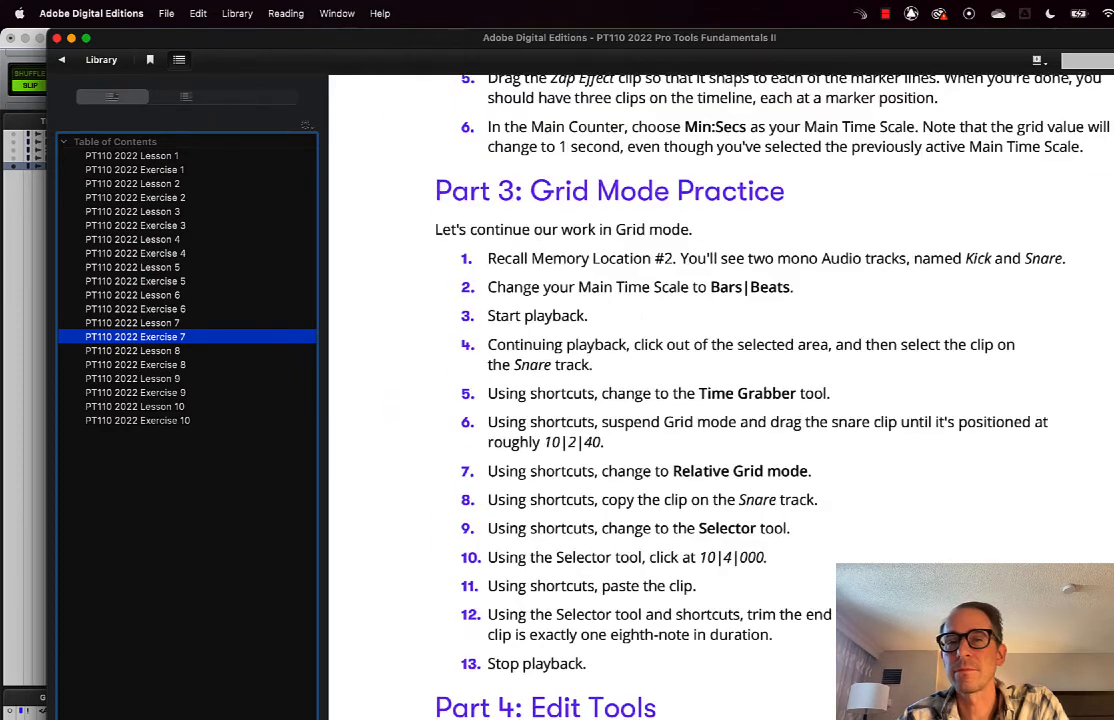
Return from the course guide to Pro Tools and create a new playlist named Comp on the English track
{"action": "scroll", "coordinate": [925, 440], "scroll_direction": "down", "scroll_amount": 10}
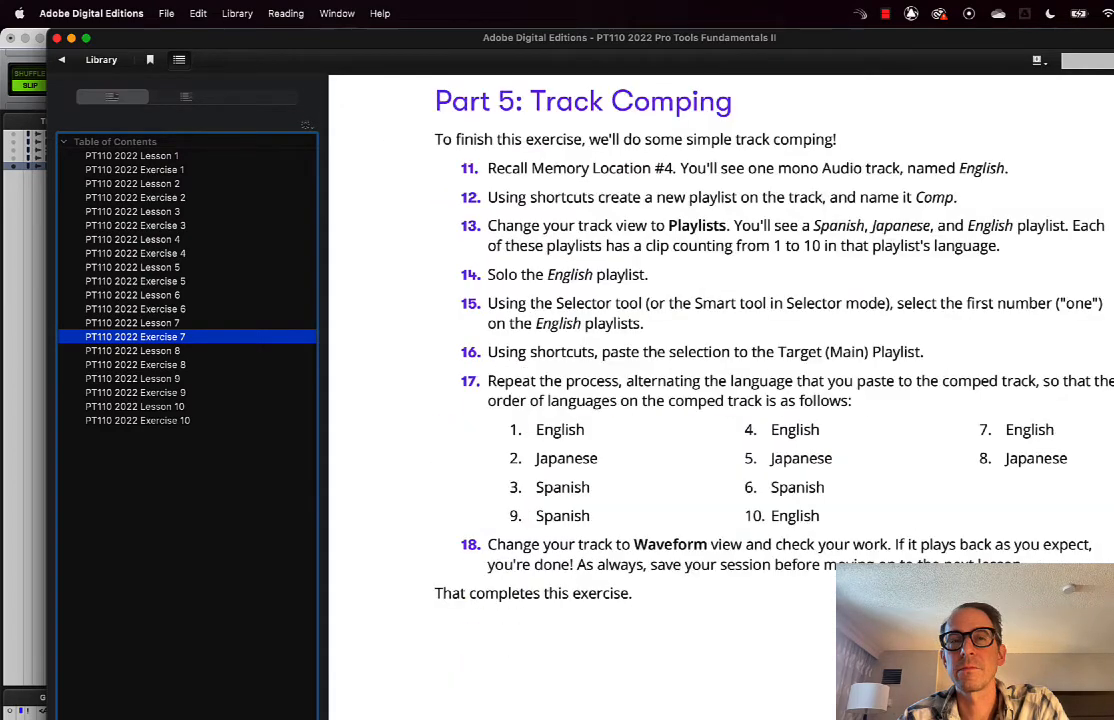
{"action": "left_click", "coordinate": [30, 365]}
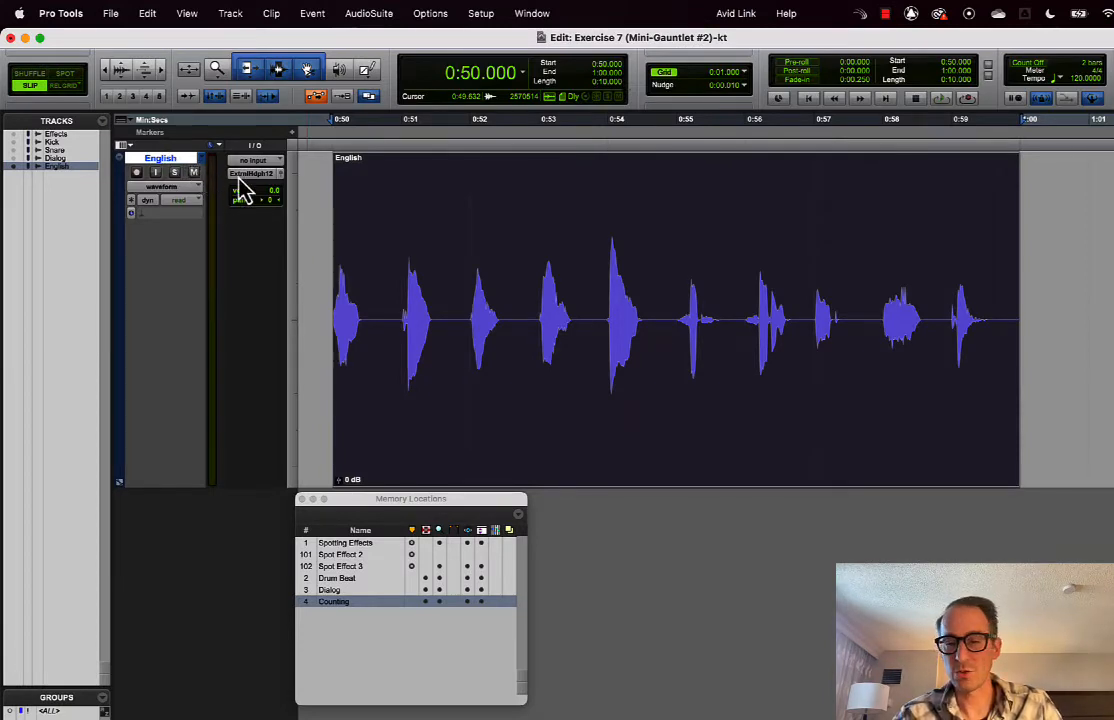
{"action": "key", "text": "ctrl+backslash"}
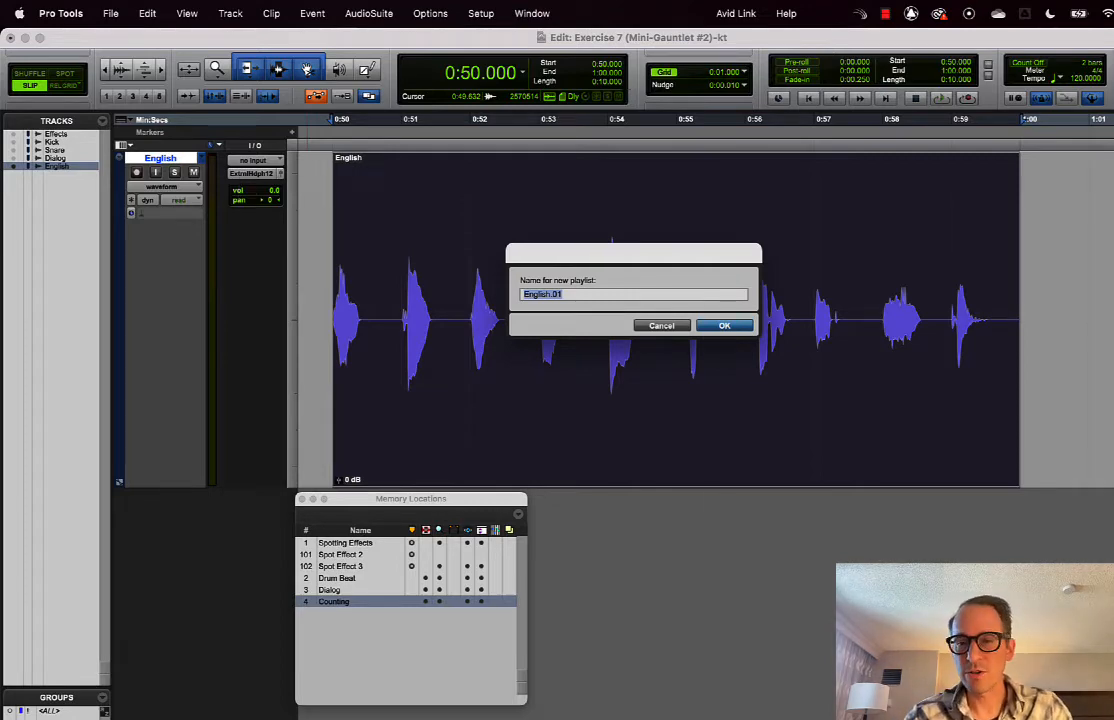
{"action": "key", "text": "super+Tab"}
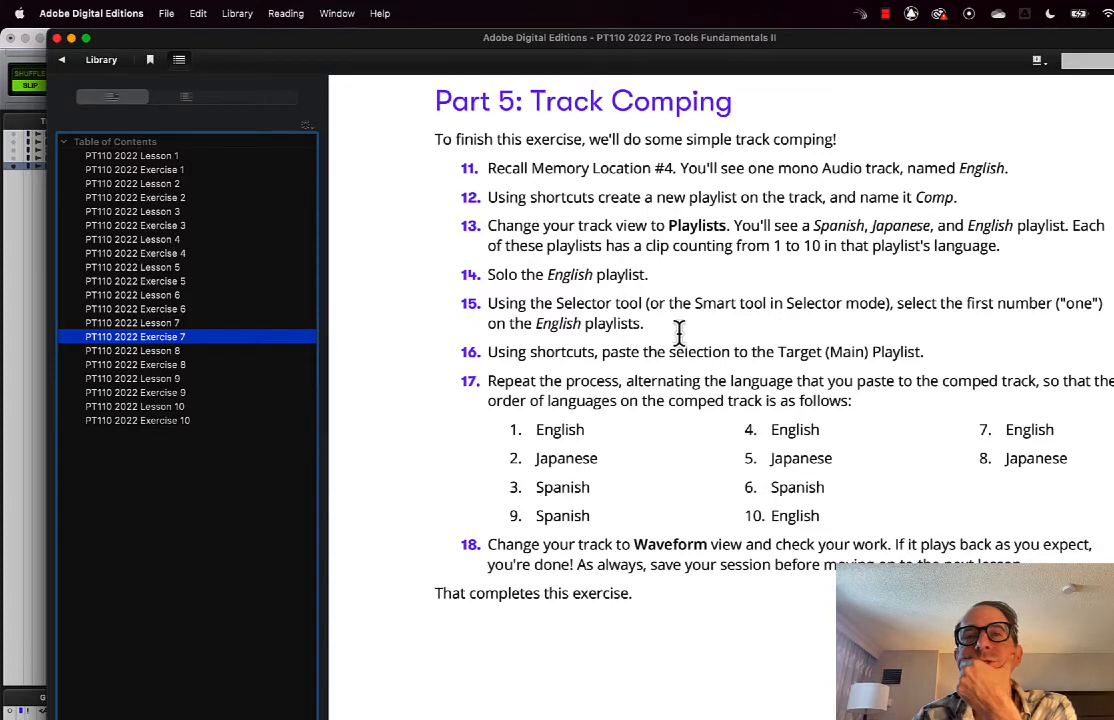
{"action": "left_click", "coordinate": [20, 311]}
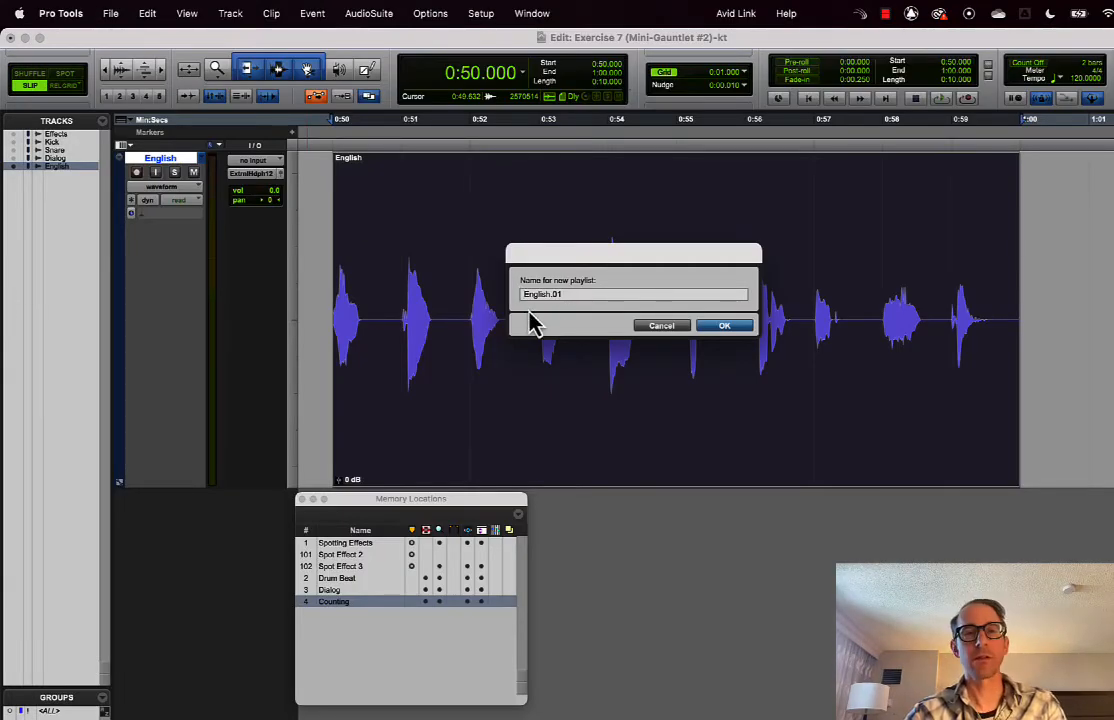
{"action": "triple_click", "coordinate": [576, 292]}
{"action": "type", "text": "C"}
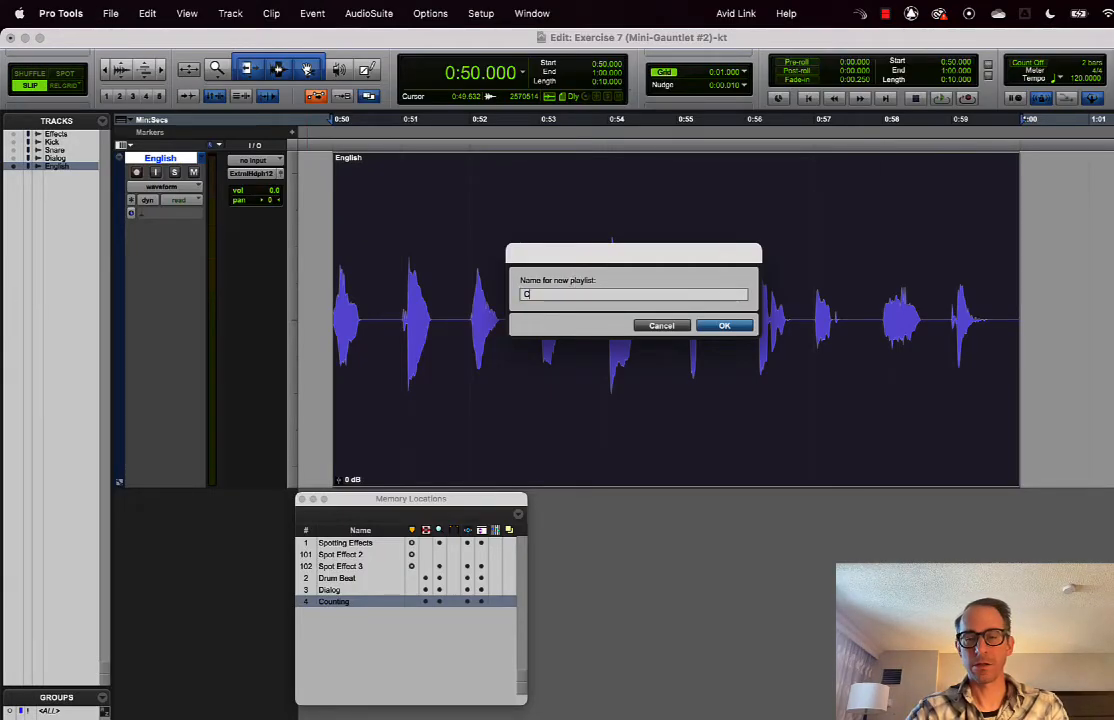
{"action": "type", "text": "omp"}
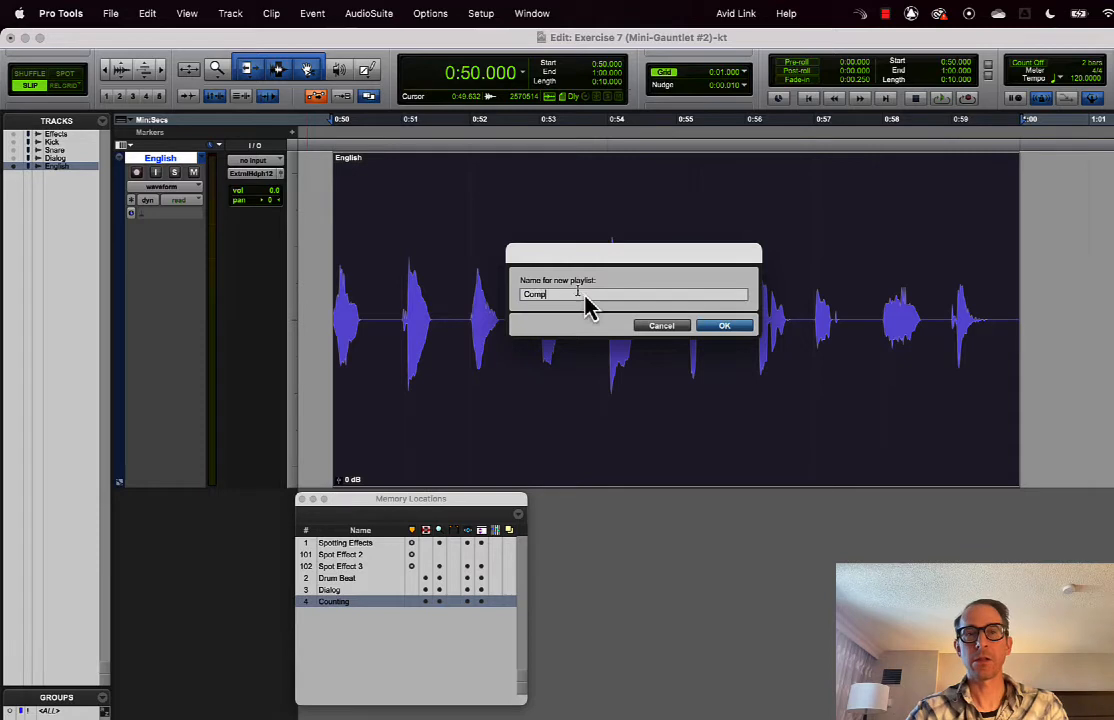
{"action": "left_click", "coordinate": [725, 328]}
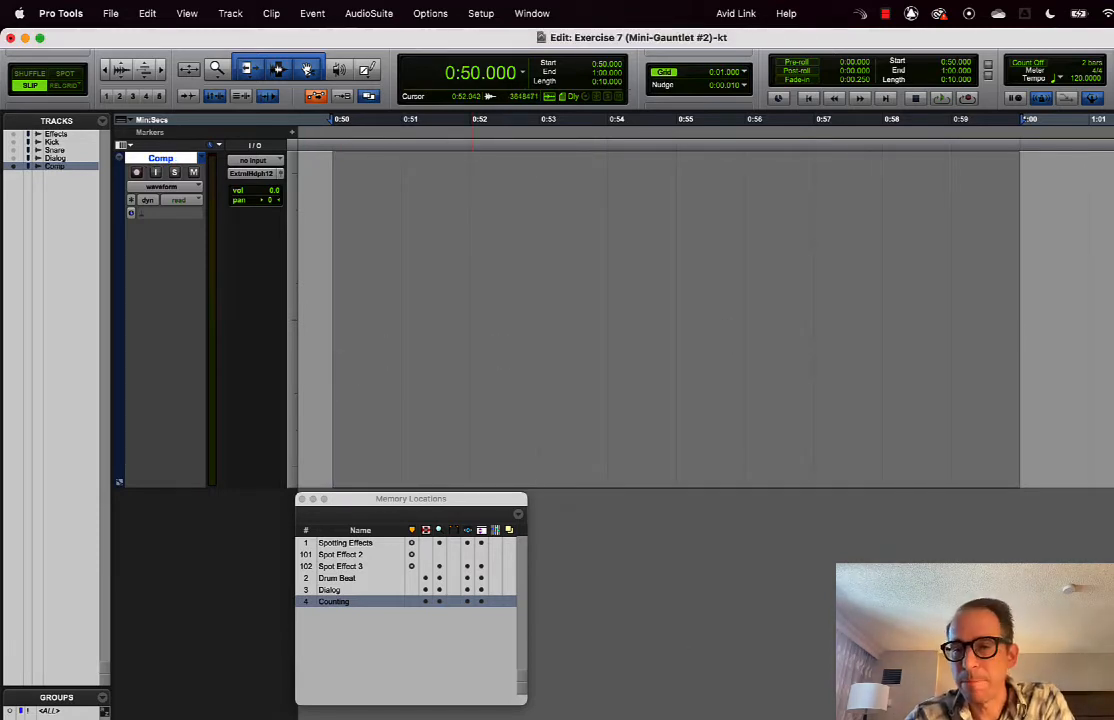
Check step 13 in the guide, set the Comp track's view to playlists in Pro Tools, and close the Memory Locations window
{"action": "key", "text": "super+Tab"}
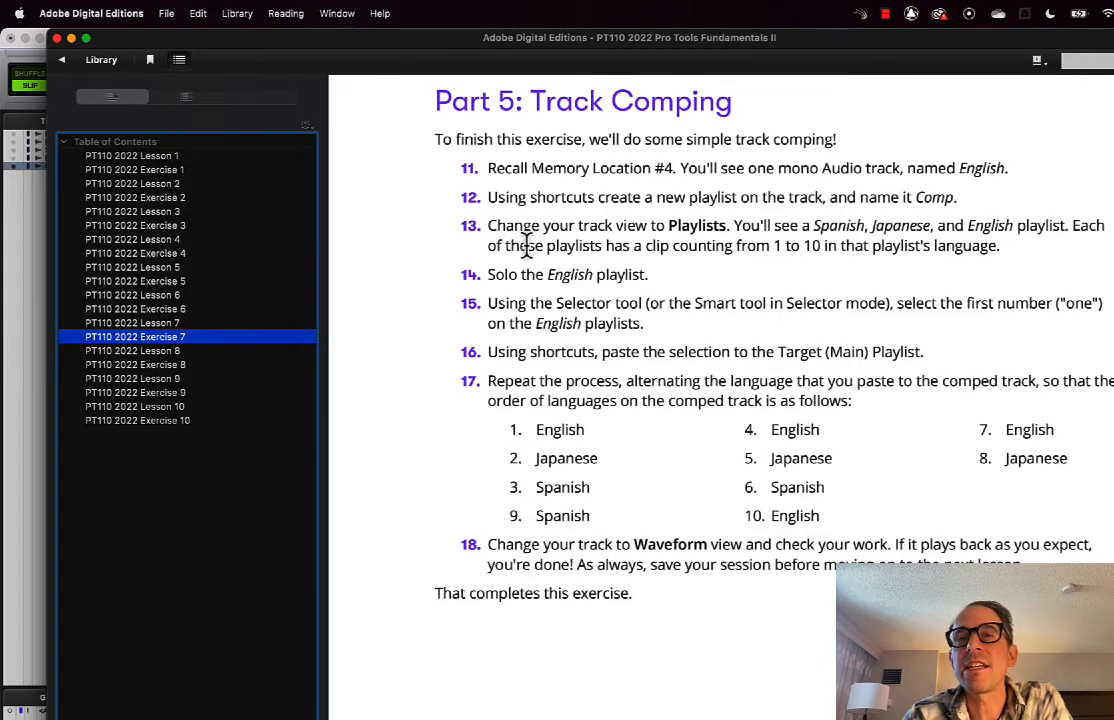
{"action": "left_click", "coordinate": [30, 315]}
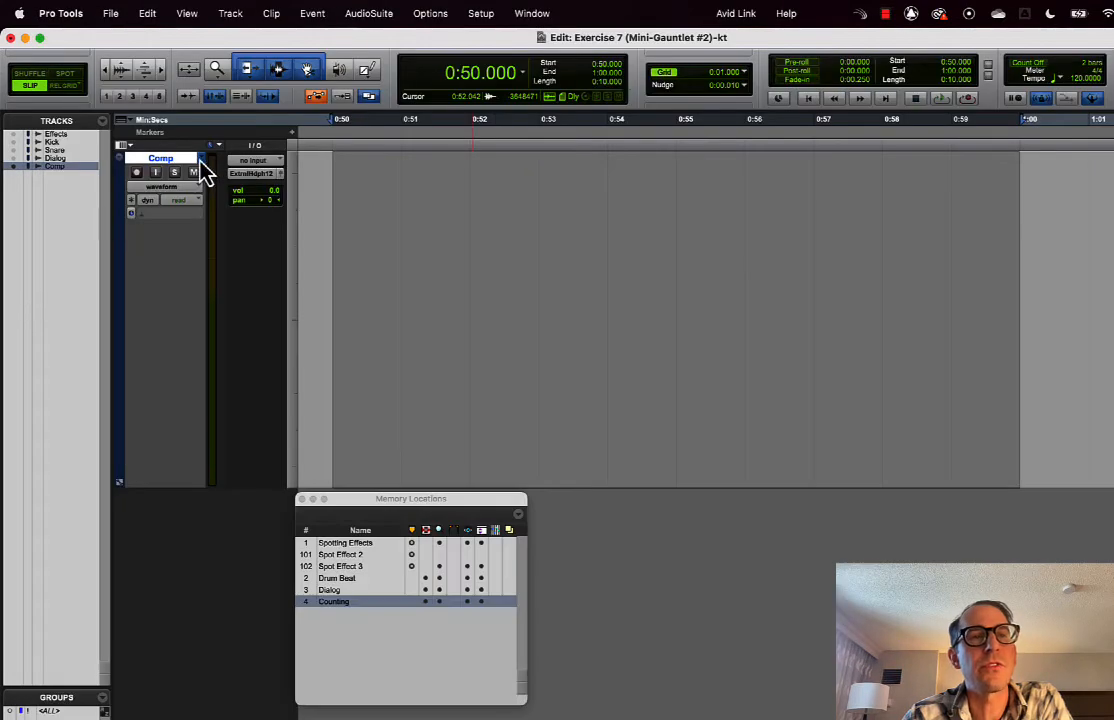
{"action": "left_click", "coordinate": [165, 187]}
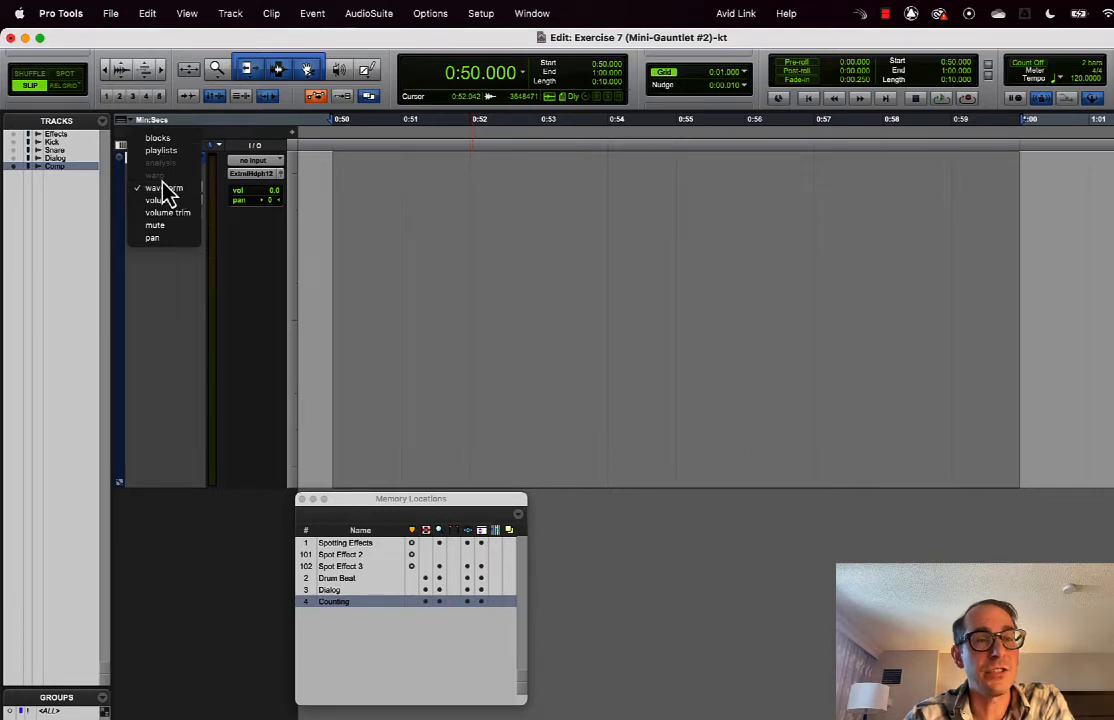
{"action": "left_click", "coordinate": [168, 152]}
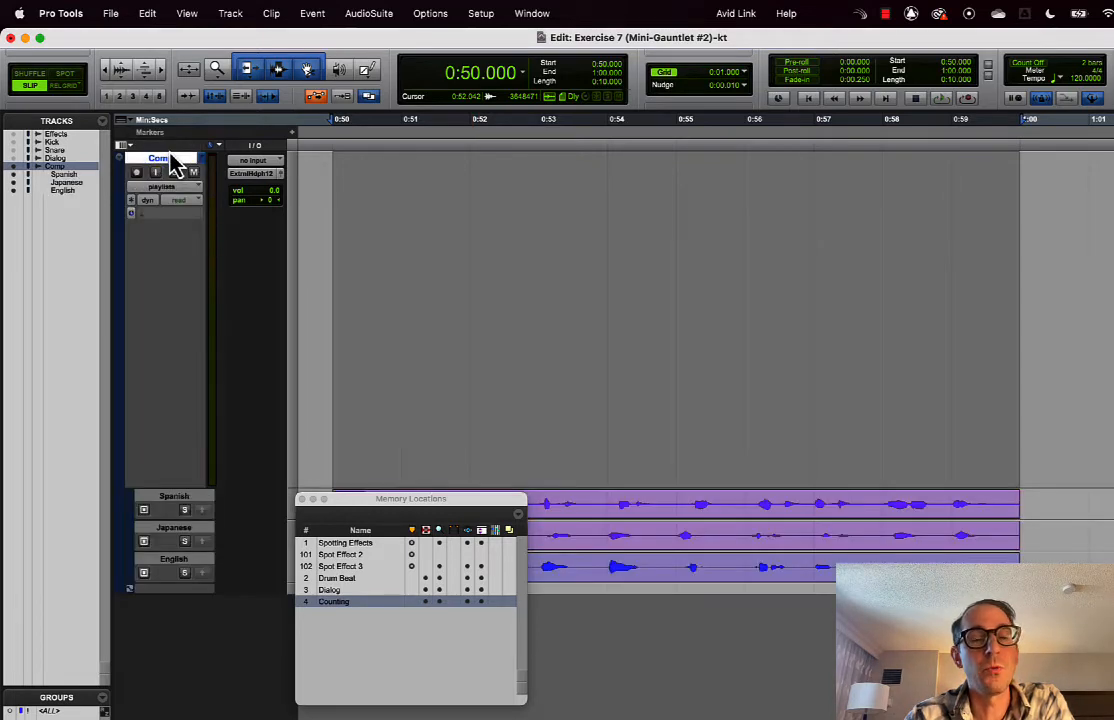
{"action": "left_click", "coordinate": [301, 499]}
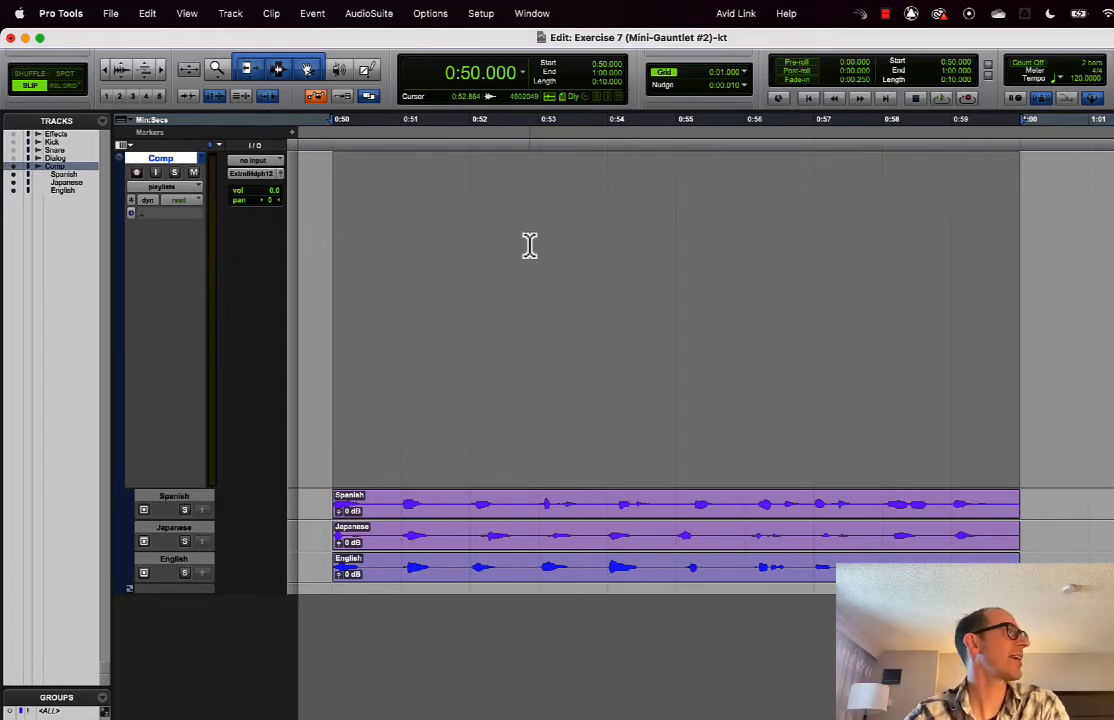
Check step 14 in the guide, return to Pro Tools, solo the English playlist and audition its opening numbers
{"action": "key", "text": "super+Tab"}
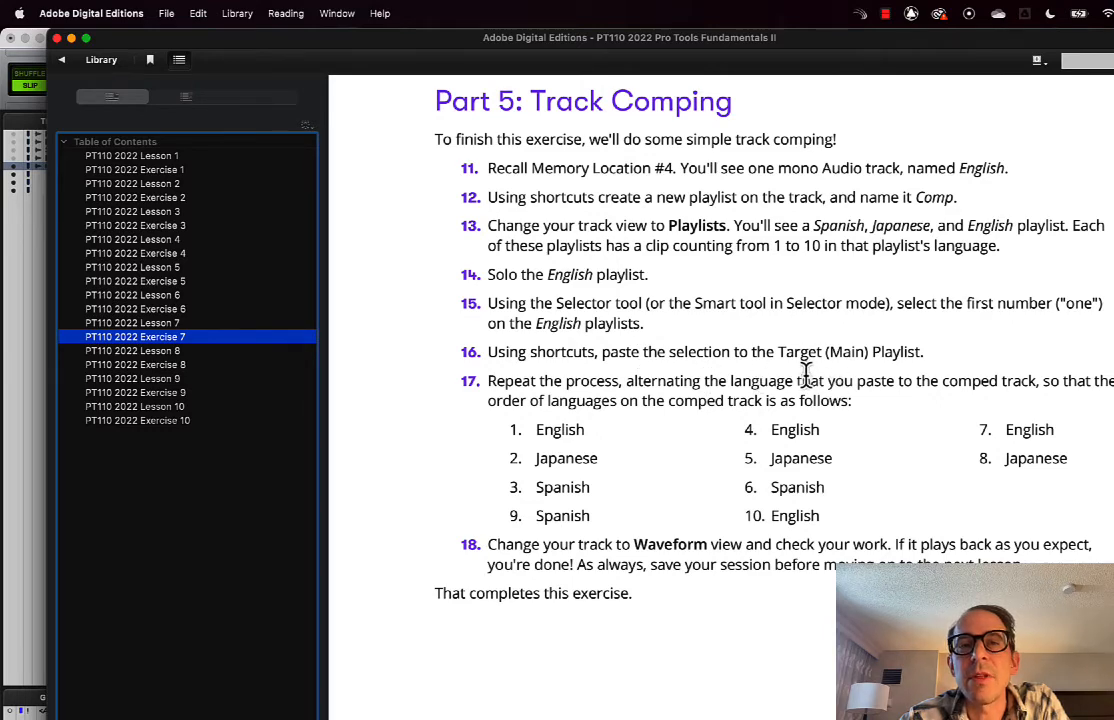
{"action": "left_click", "coordinate": [22, 442]}
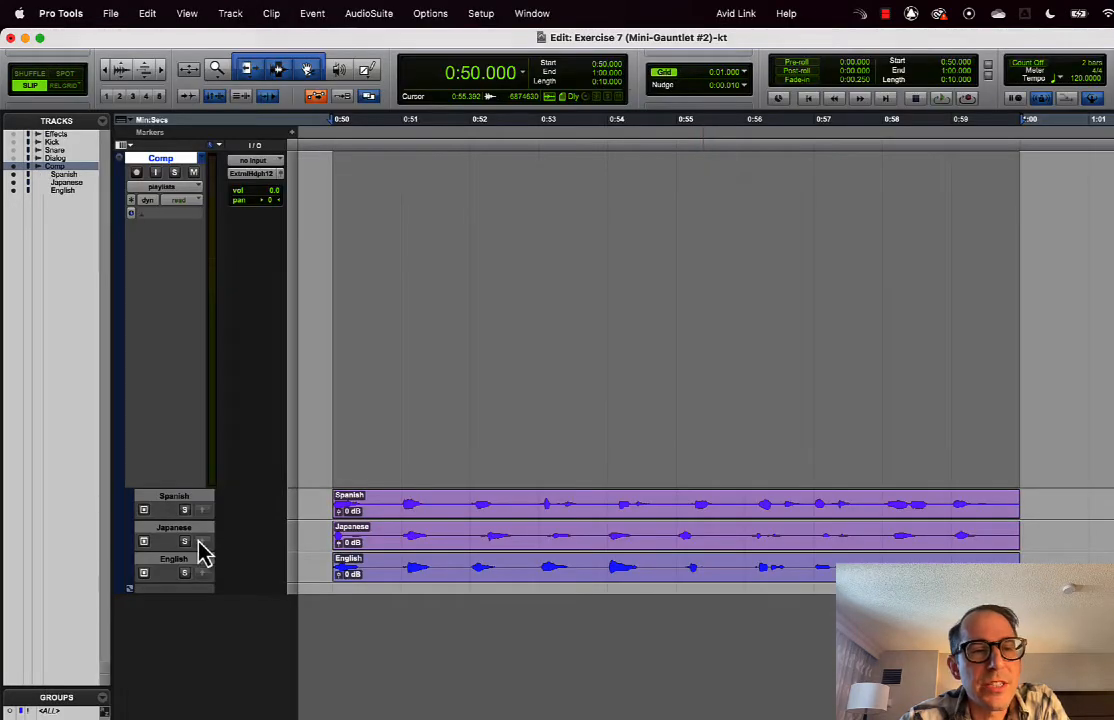
{"action": "left_click", "coordinate": [323, 566]}
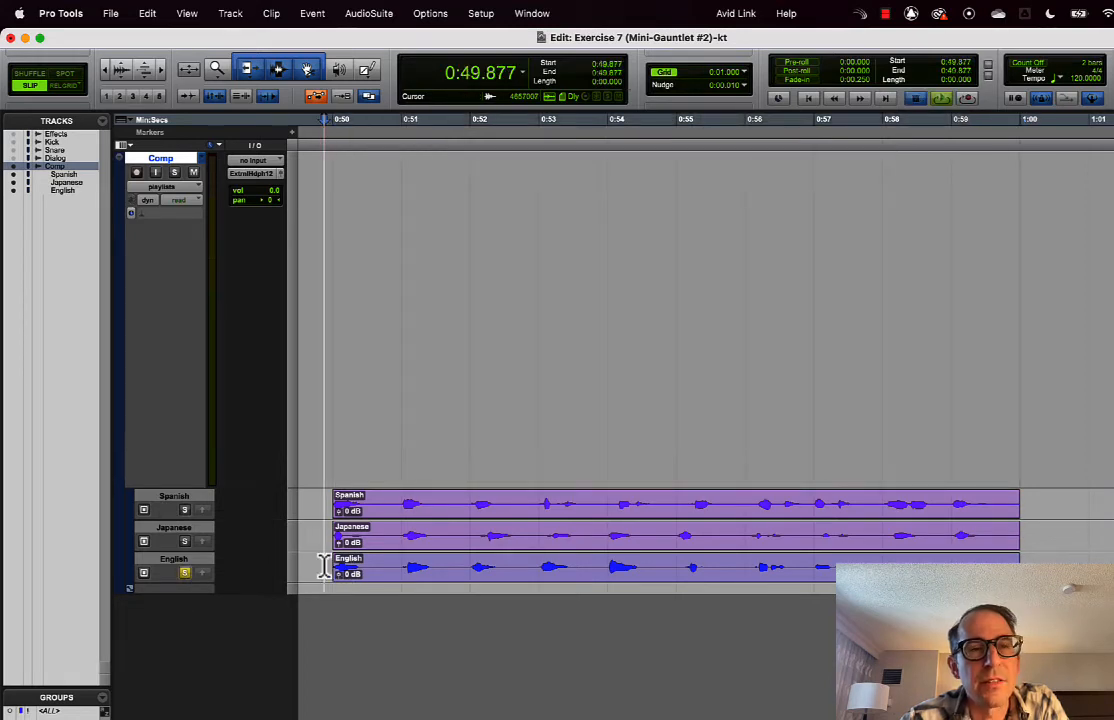
{"action": "key", "text": "space"}
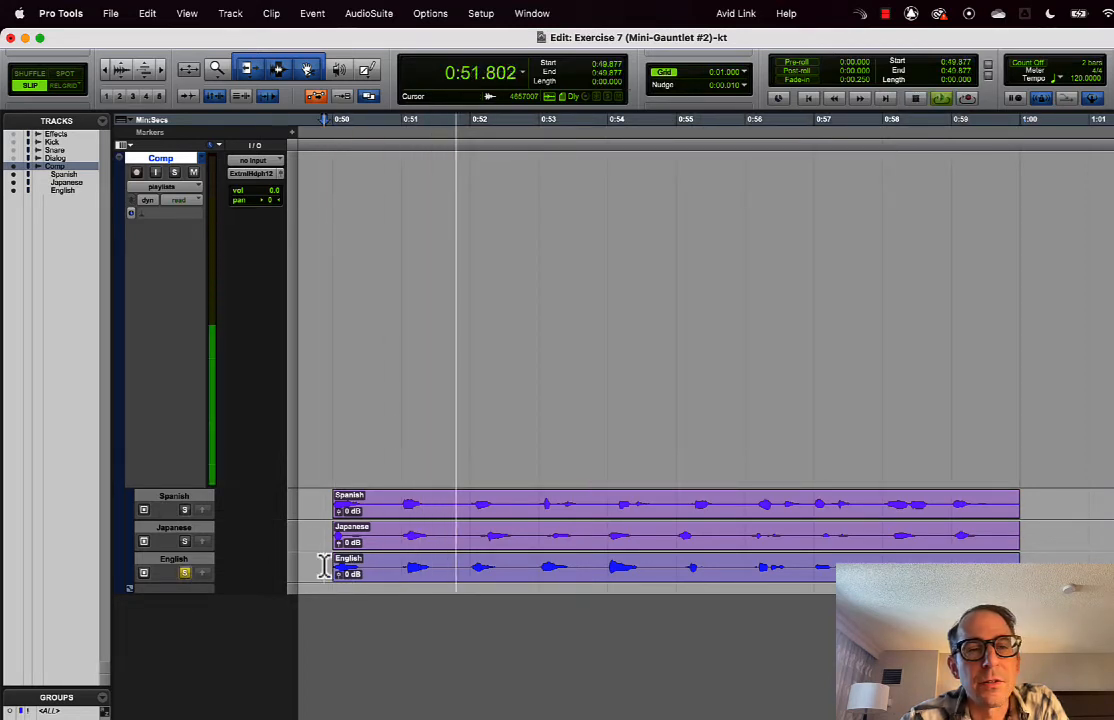
{"action": "key", "text": "space"}
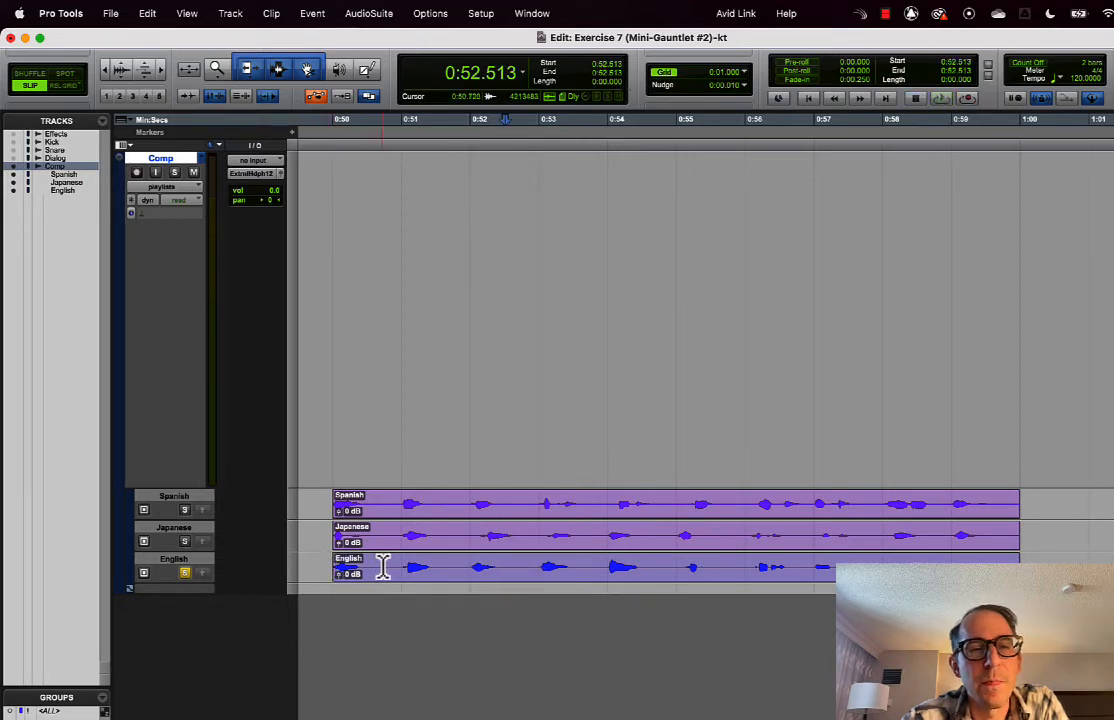
Select the first number on the English playlist and, after checking the guide, copy the selection to the Comp target playlist in Pro Tools
{"action": "left_click_drag", "start_coordinate": [385, 568], "coordinate": [336, 572]}
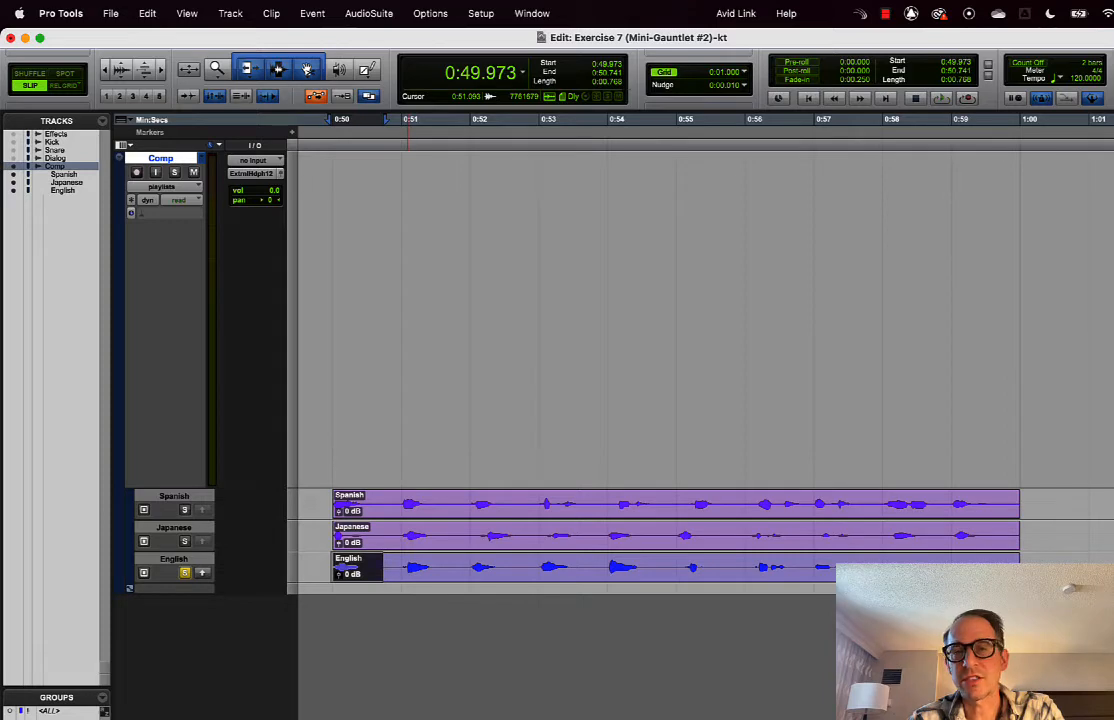
{"action": "key", "text": "super+Tab"}
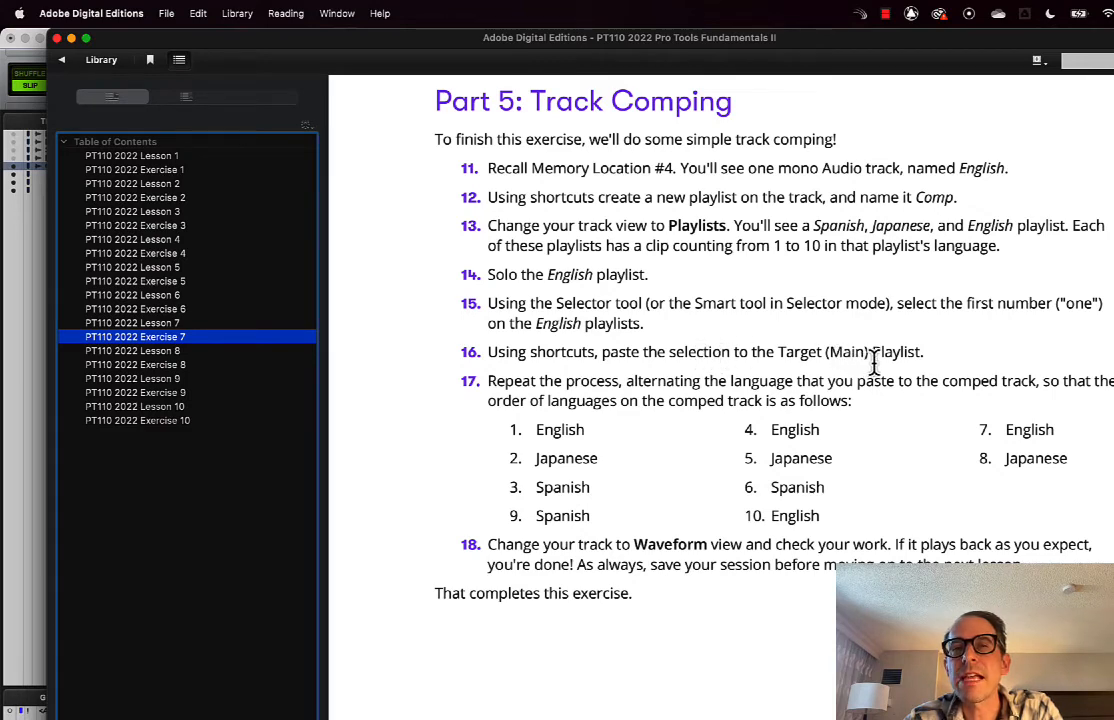
{"action": "left_click", "coordinate": [40, 335]}
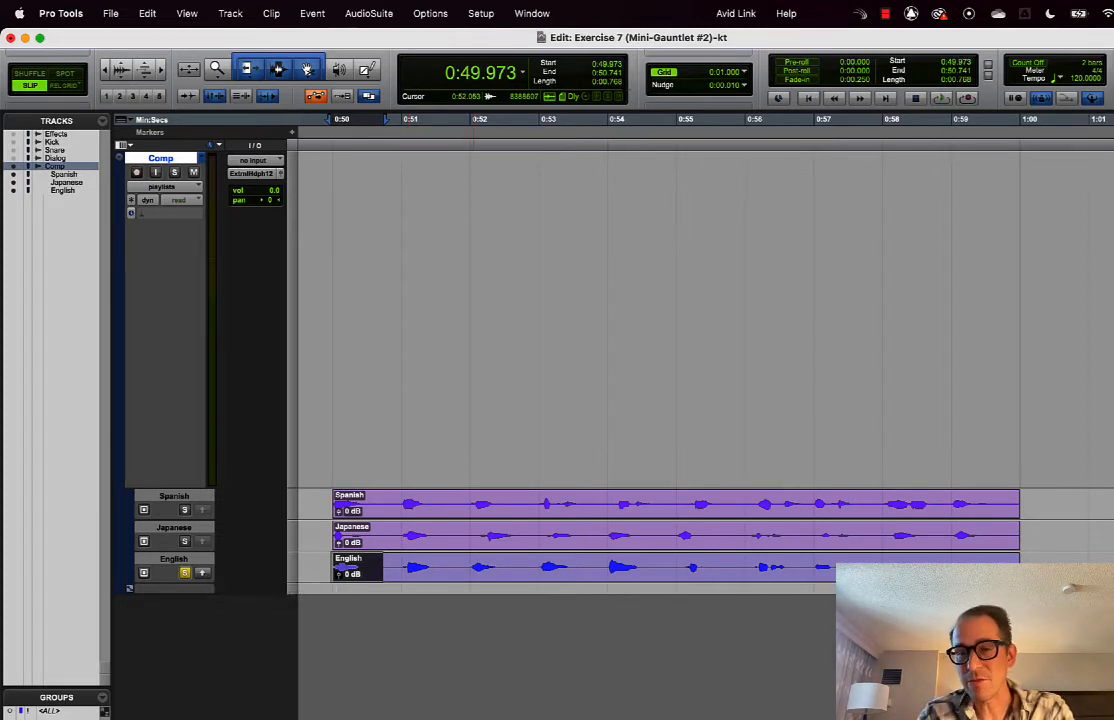
{"action": "key", "text": "super+Tab"}
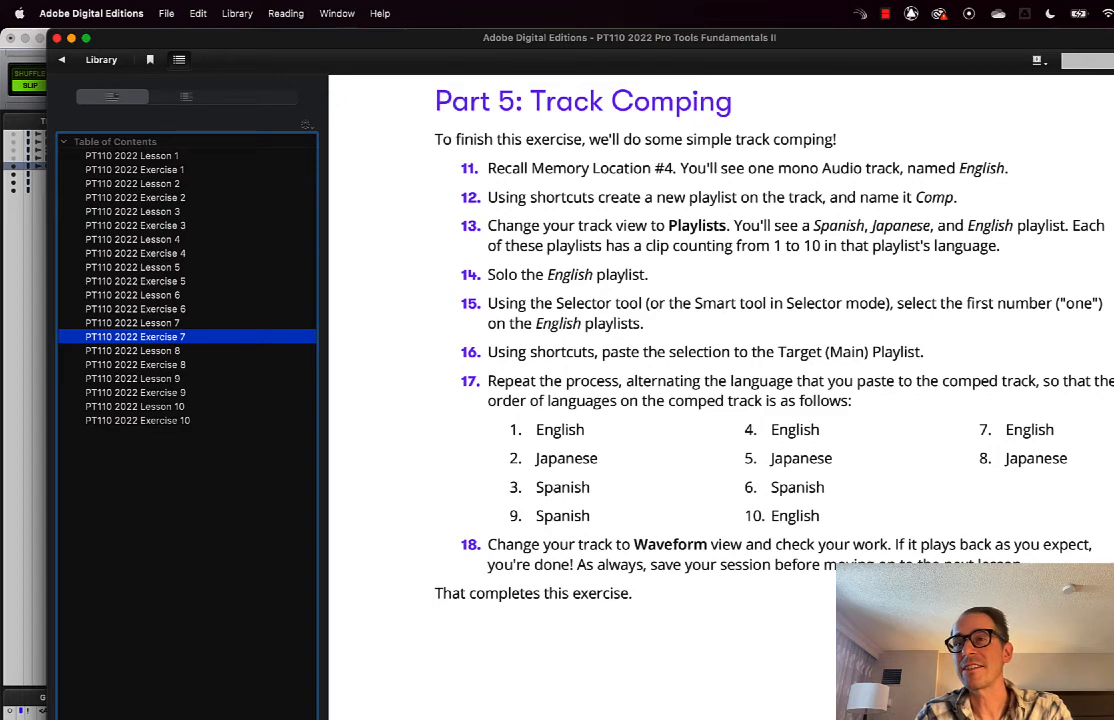
{"action": "scroll", "coordinate": [720, 398], "scroll_direction": "up", "scroll_amount": 20}
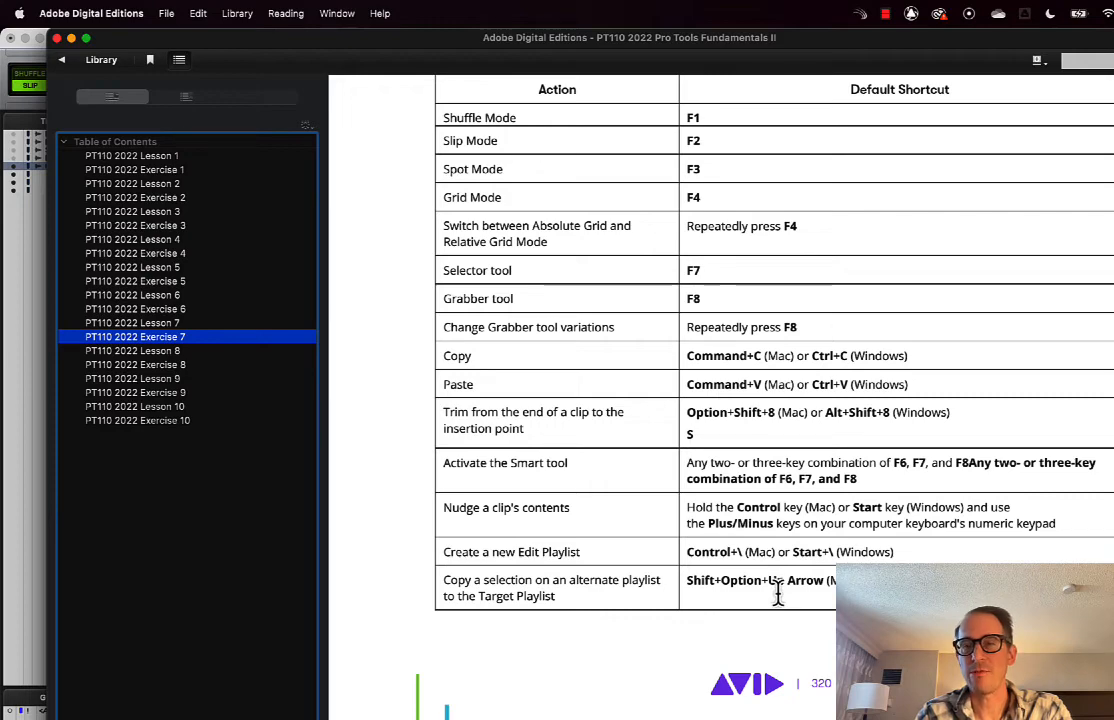
{"action": "scroll", "coordinate": [720, 398], "scroll_direction": "down", "scroll_amount": 15}
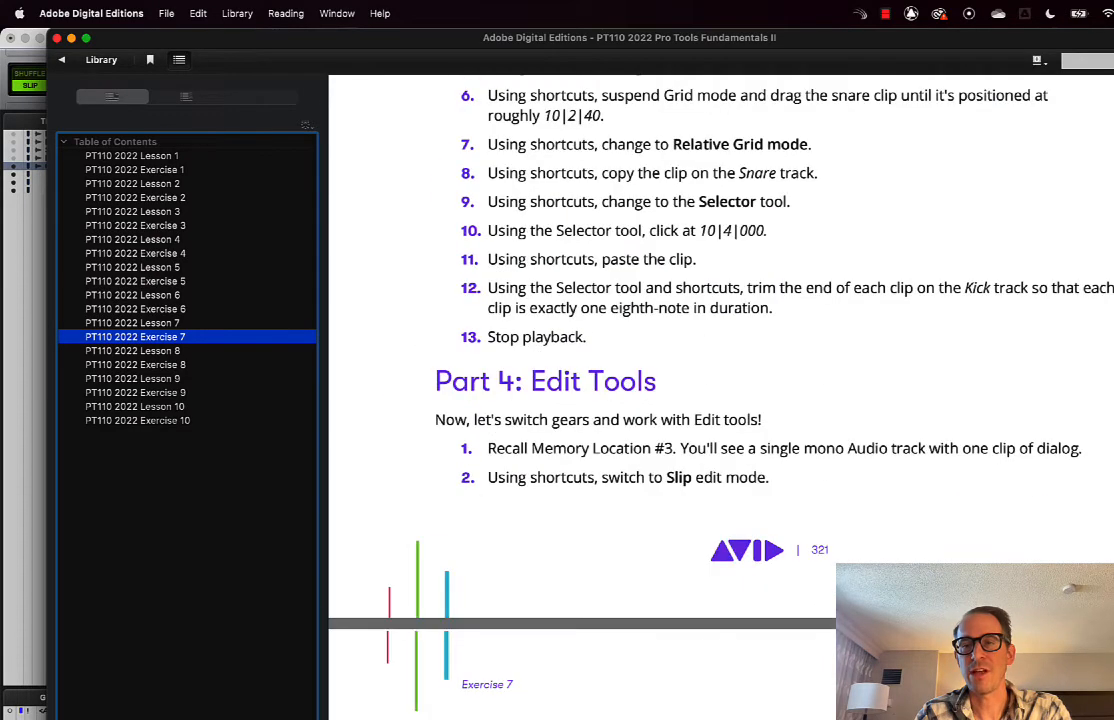
{"action": "scroll", "coordinate": [700, 480], "scroll_direction": "down", "scroll_amount": 10}
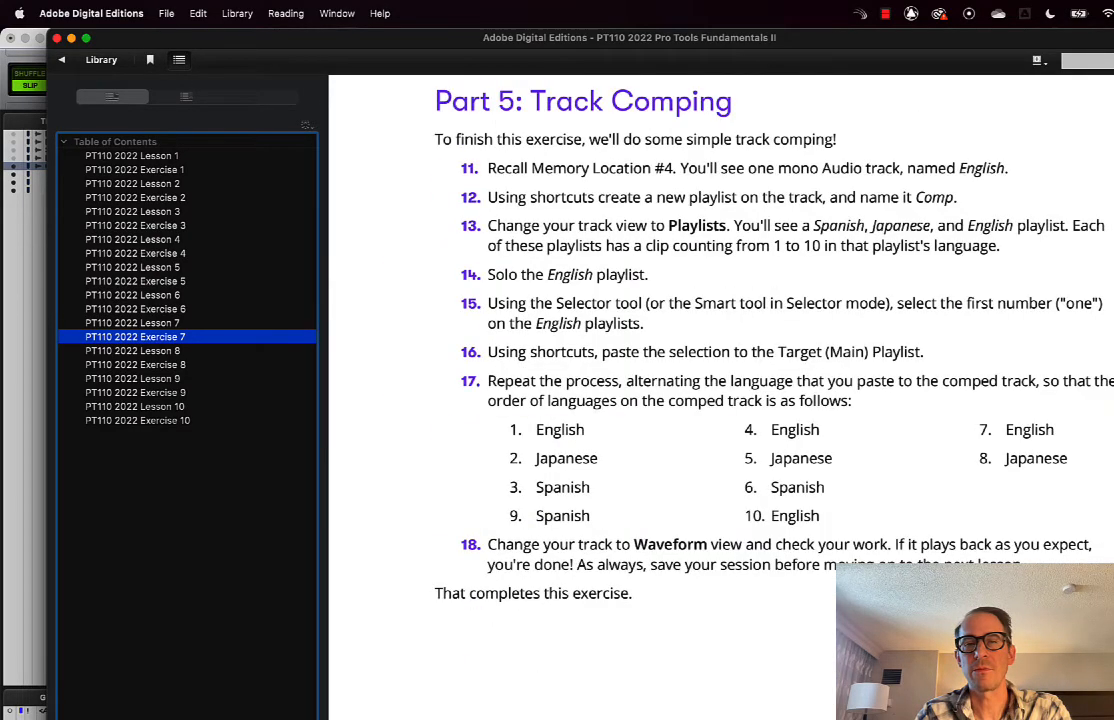
{"action": "left_click", "coordinate": [12, 533]}
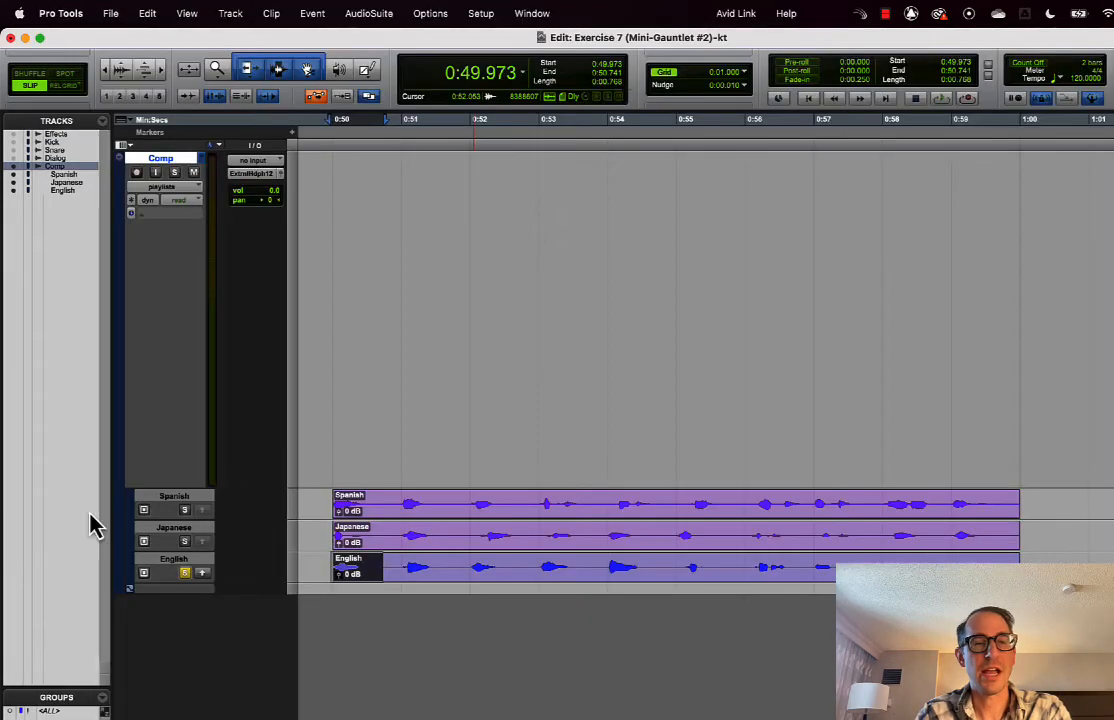
{"action": "left_click", "coordinate": [219, 582]}
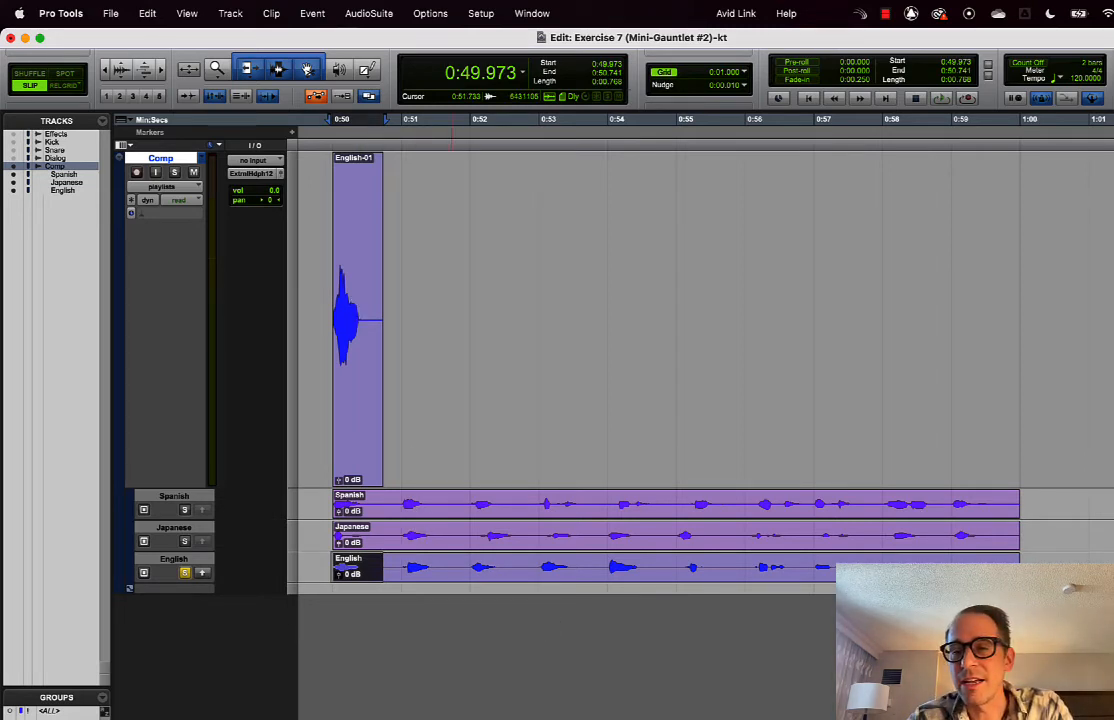
Check the language order in the guide, solo the Japanese playlist in Pro Tools, and copy its second number to the Comp playlist
{"action": "key", "text": "super+Tab"}
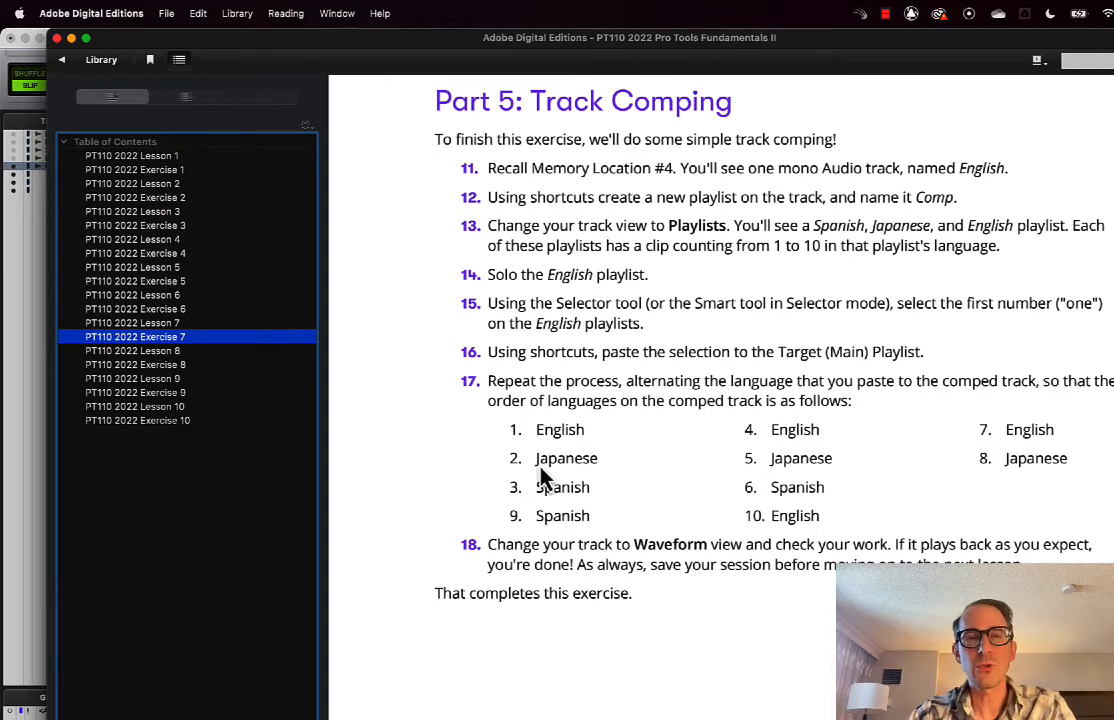
{"action": "left_click", "coordinate": [40, 510]}
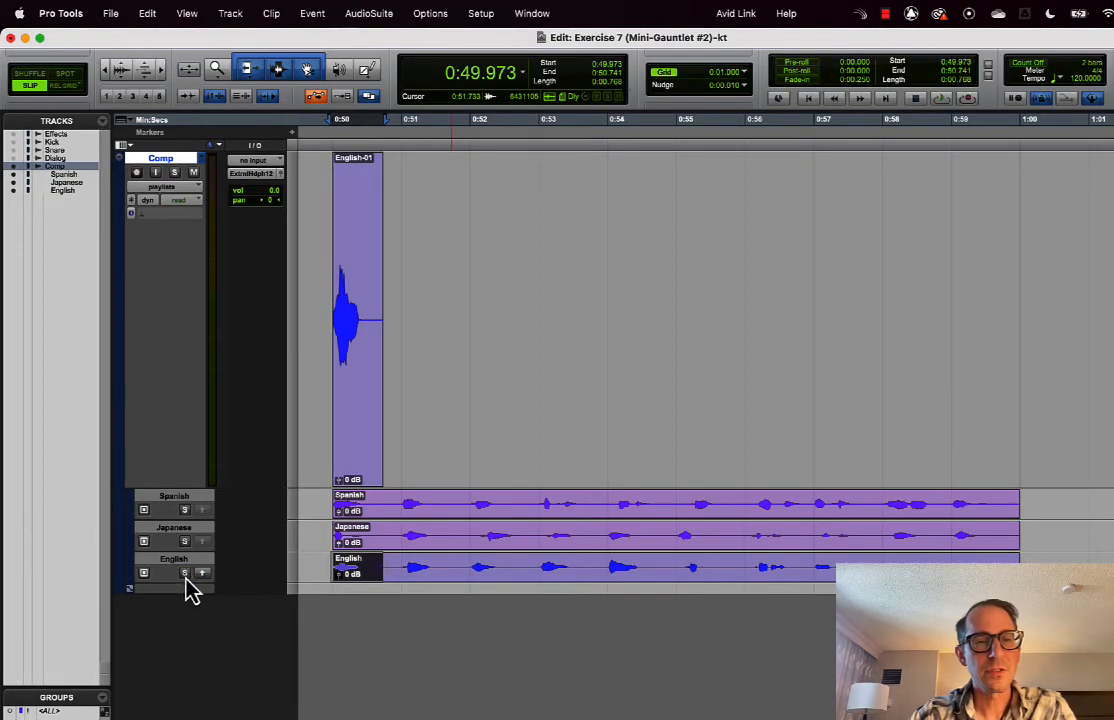
{"action": "left_click", "coordinate": [184, 541]}
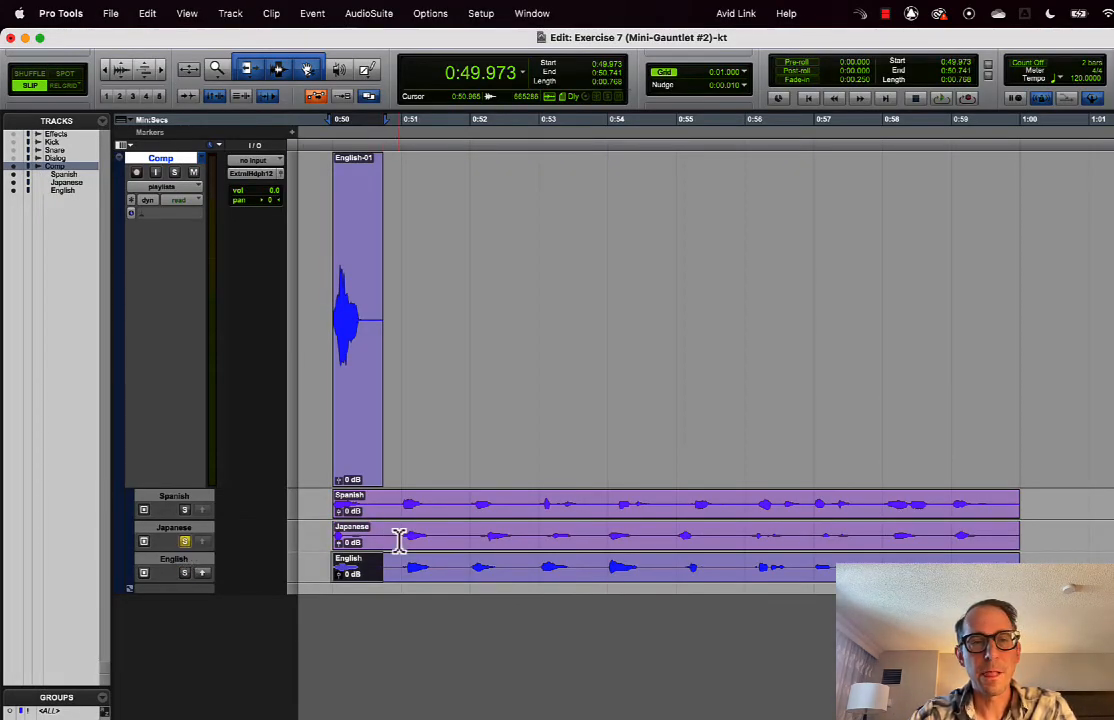
{"action": "left_click_drag", "start_coordinate": [399, 540], "coordinate": [470, 535]}
{"action": "key", "text": "space"}
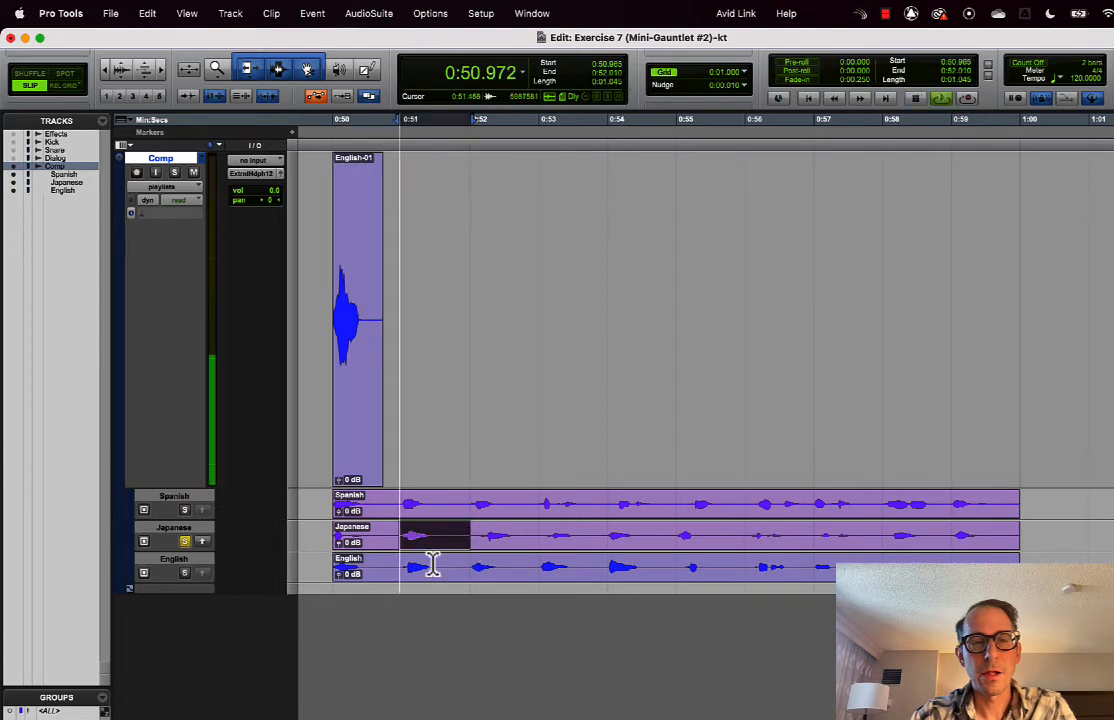
{"action": "key", "text": "space"}
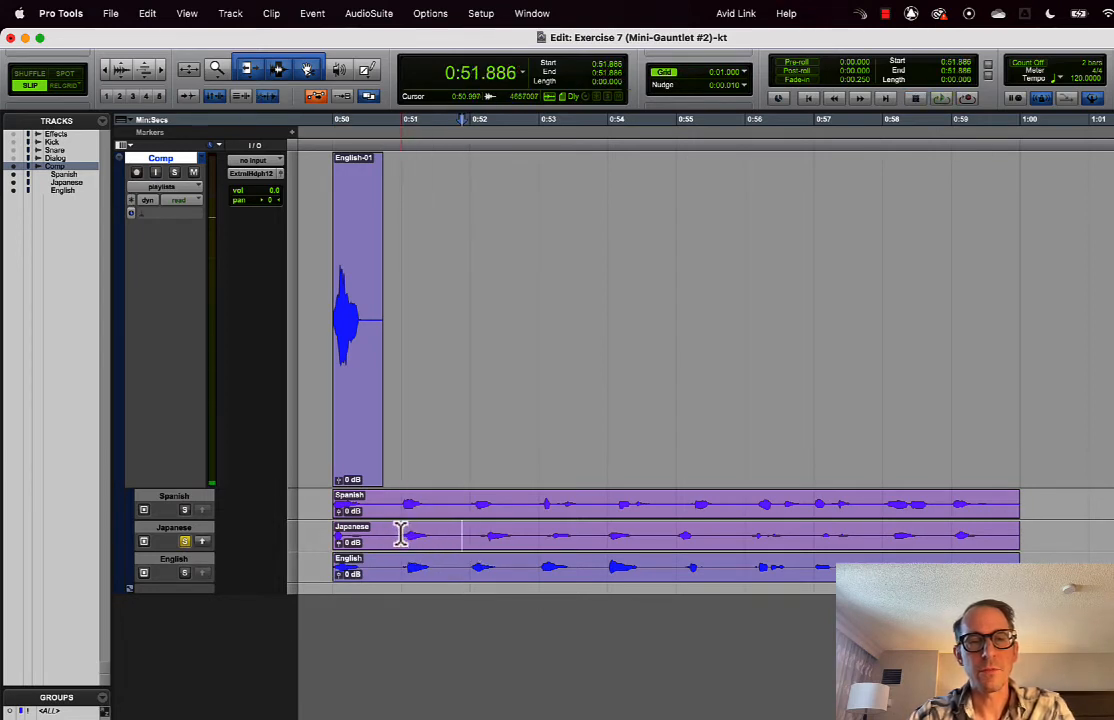
{"action": "left_click_drag", "start_coordinate": [401, 537], "coordinate": [469, 540]}
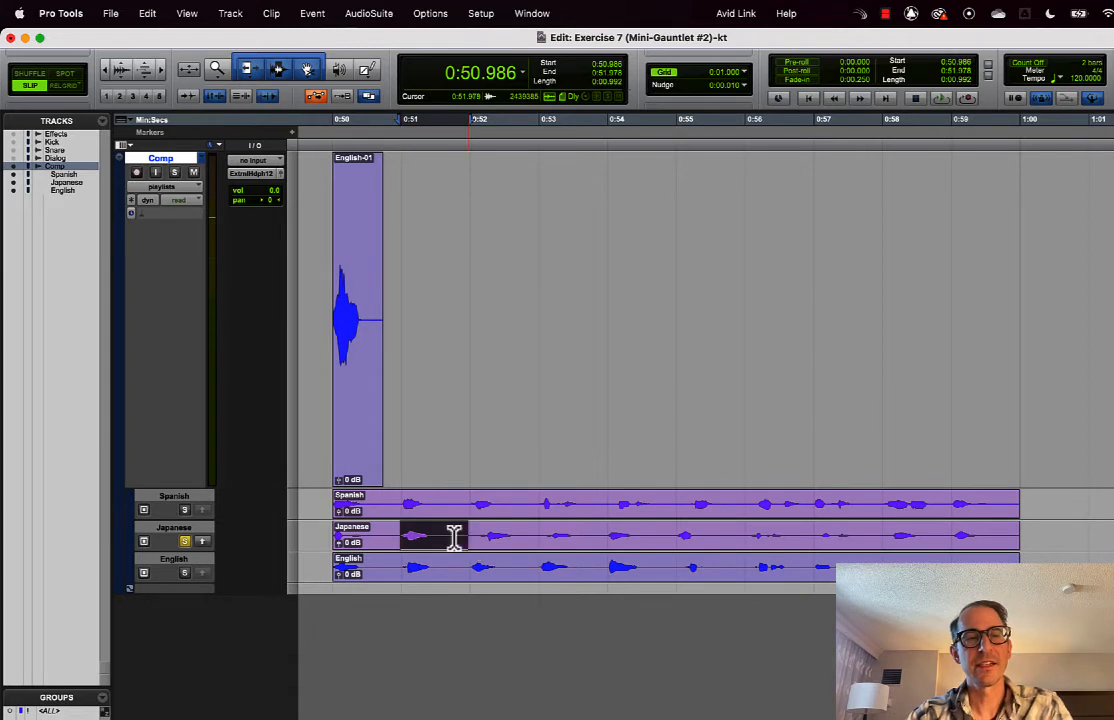
{"action": "left_click", "coordinate": [203, 542]}
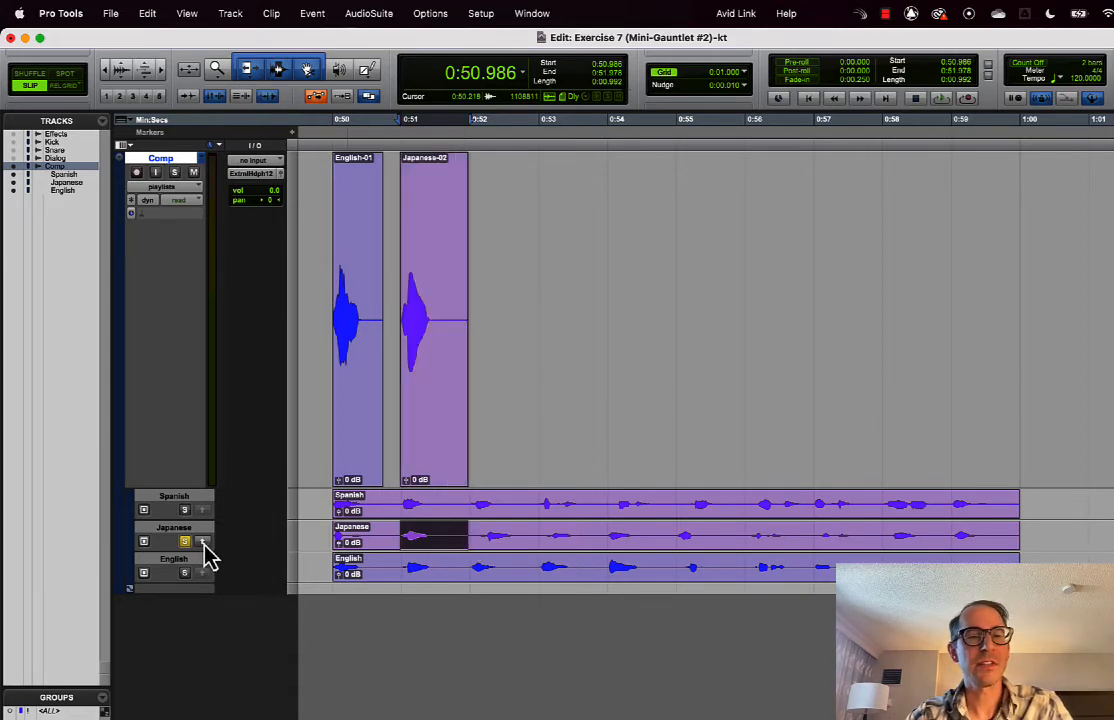
Check the language order in the guide, and in Pro Tools copy the third Spanish and fourth English numbers to the Comp playlist
{"action": "key", "text": "super+Tab"}
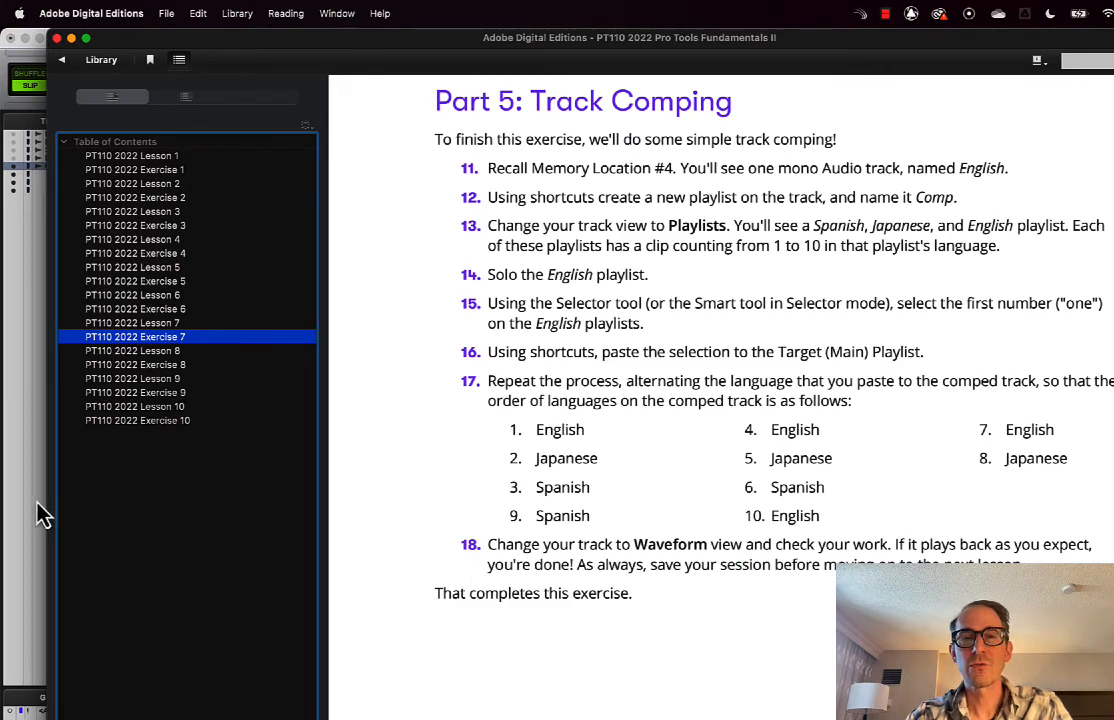
{"action": "key", "text": "super+Tab"}
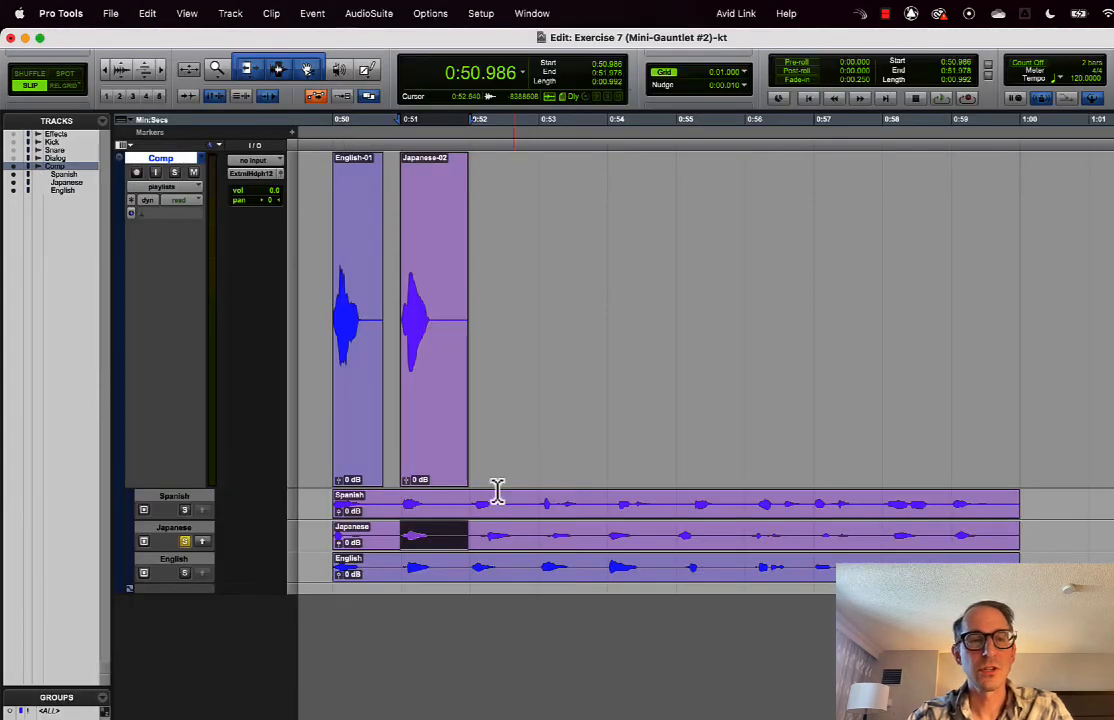
{"action": "left_click_drag", "start_coordinate": [474, 505], "coordinate": [537, 507]}
{"action": "left_click", "coordinate": [201, 510]}
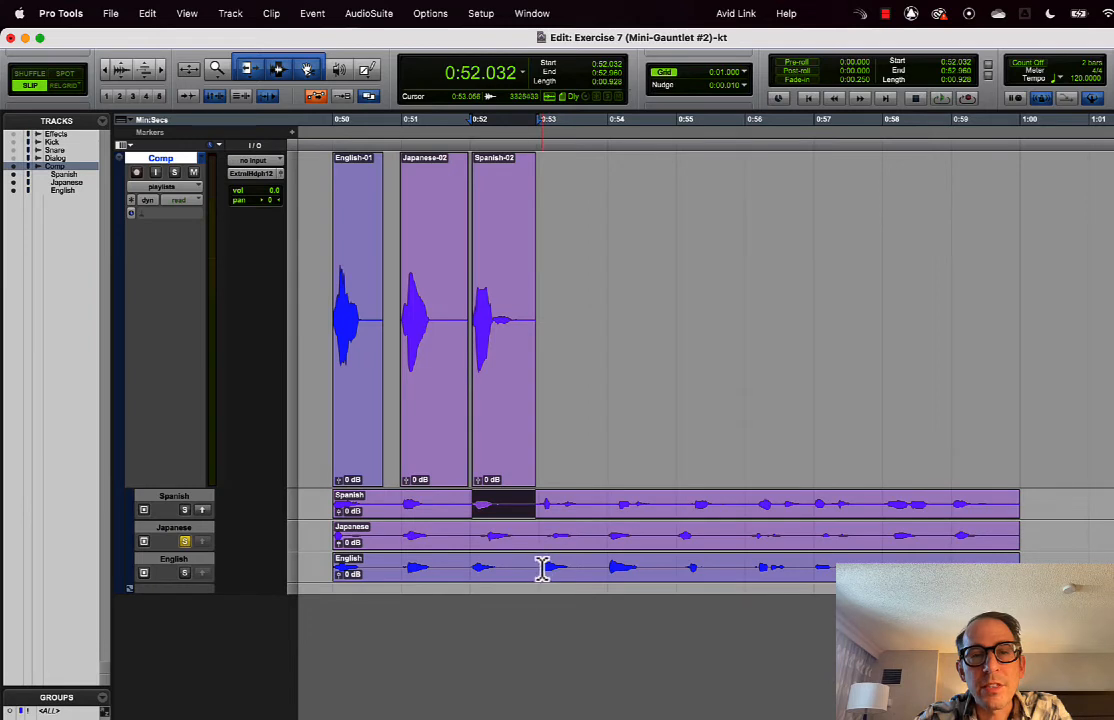
{"action": "left_click_drag", "start_coordinate": [541, 568], "coordinate": [598, 583]}
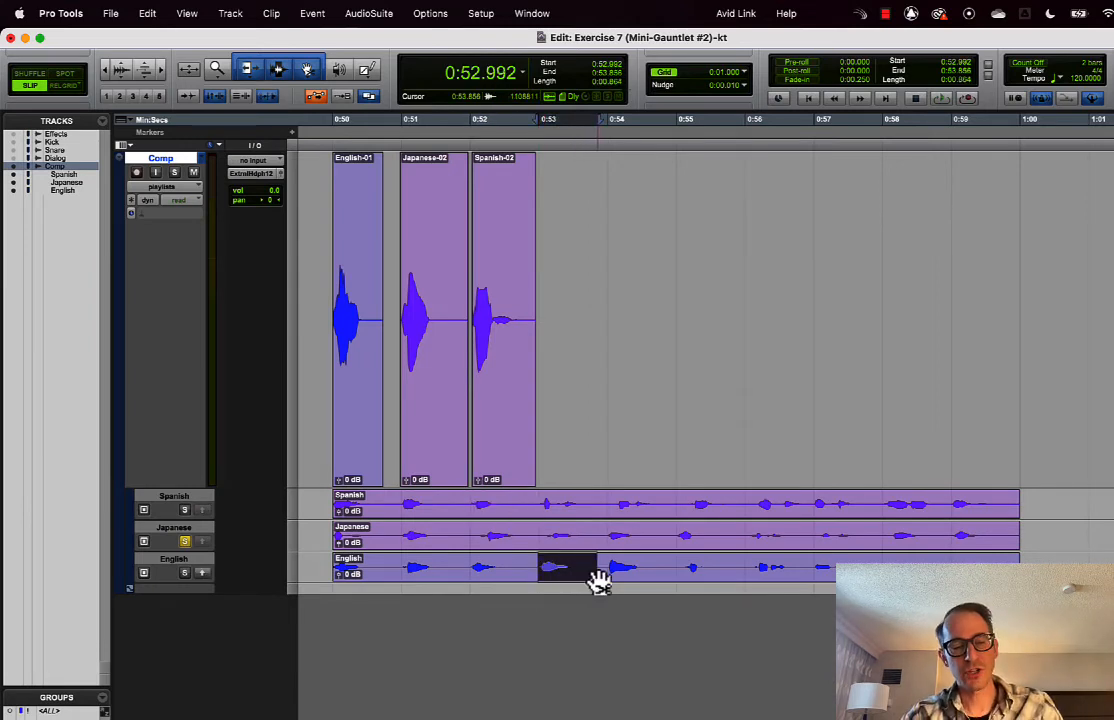
{"action": "key", "text": "ctrl+alt+v"}
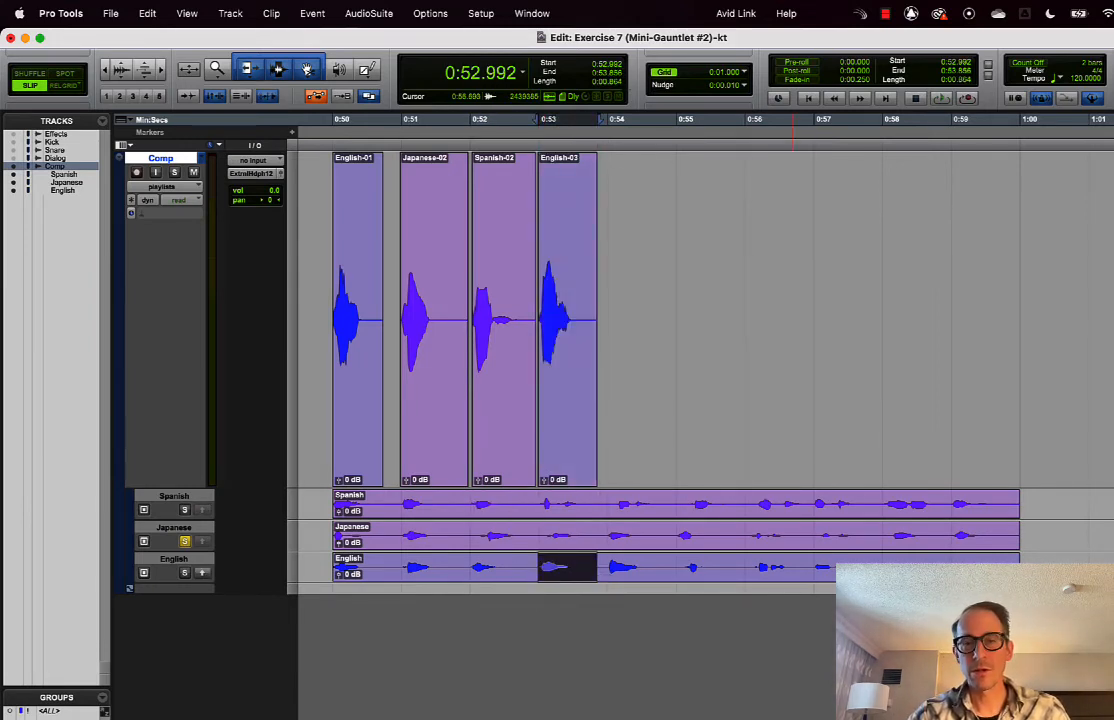
Check the guide's order again, and in Pro Tools copy the fifth Japanese and sixth Spanish numbers to the Comp playlist
{"action": "key", "text": "super+Tab"}
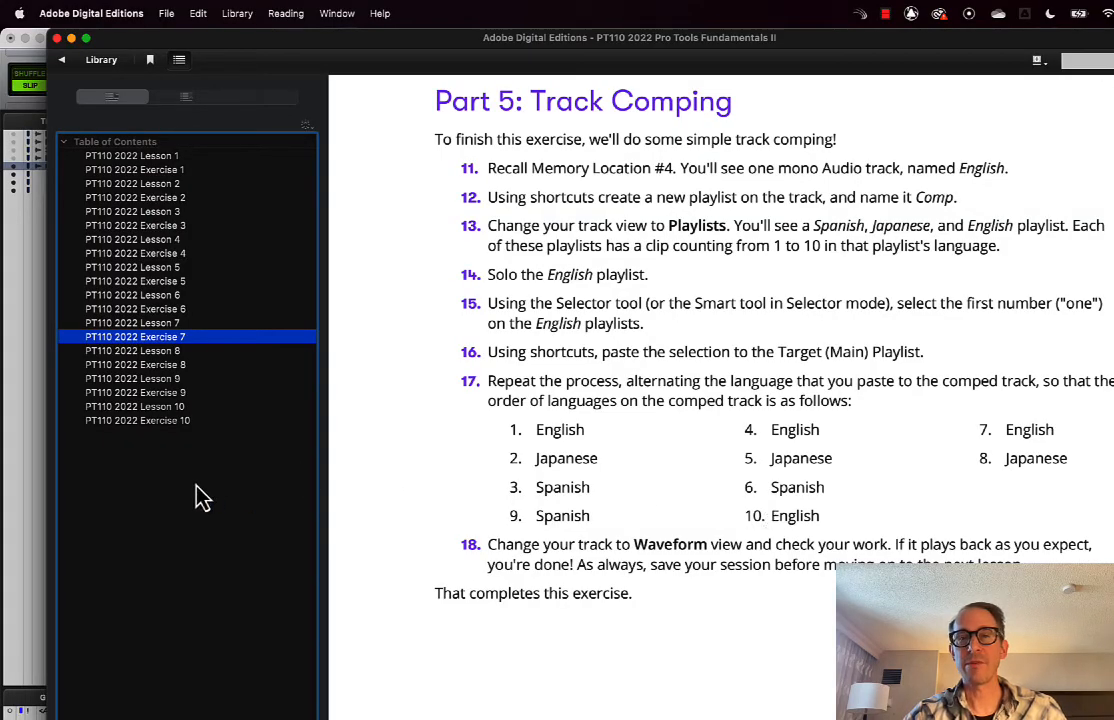
{"action": "left_click", "coordinate": [20, 497]}
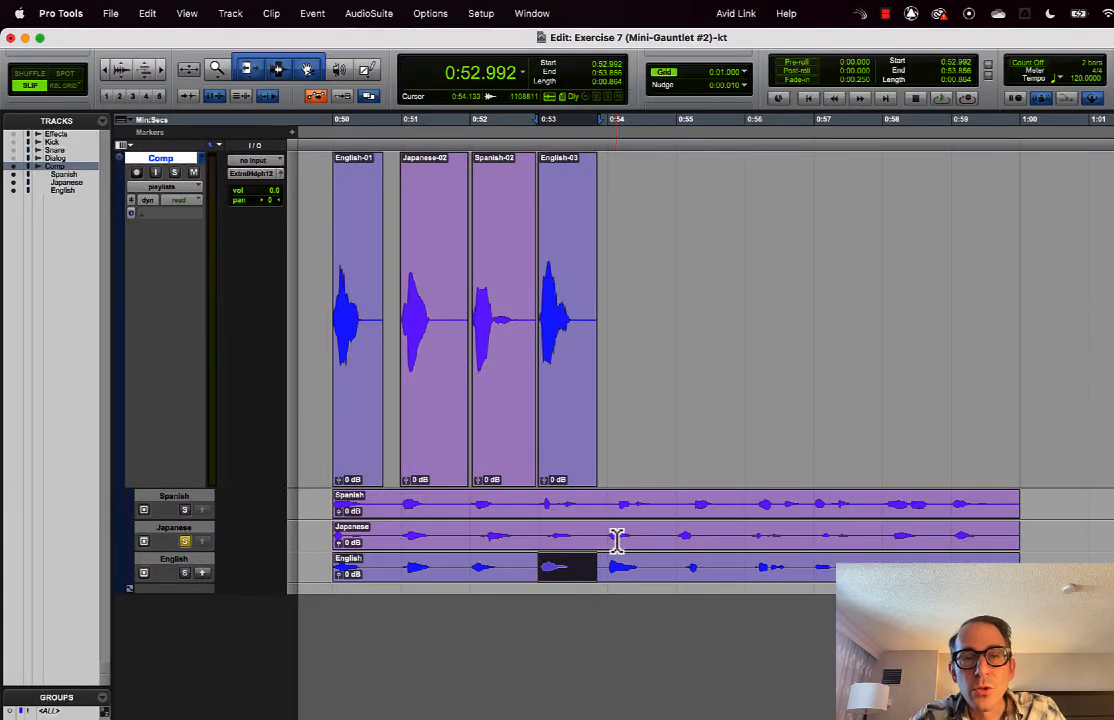
{"action": "left_click_drag", "start_coordinate": [605, 533], "coordinate": [669, 536]}
{"action": "key", "text": "shift+alt+Up"}
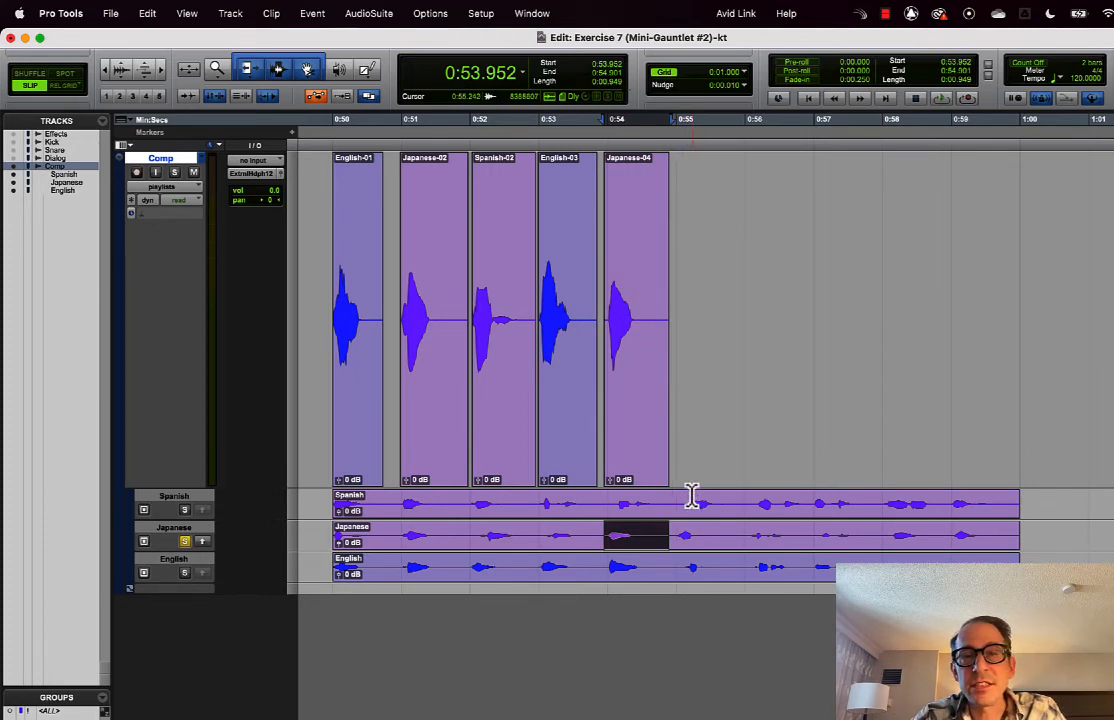
{"action": "left_click_drag", "start_coordinate": [686, 500], "coordinate": [742, 505]}
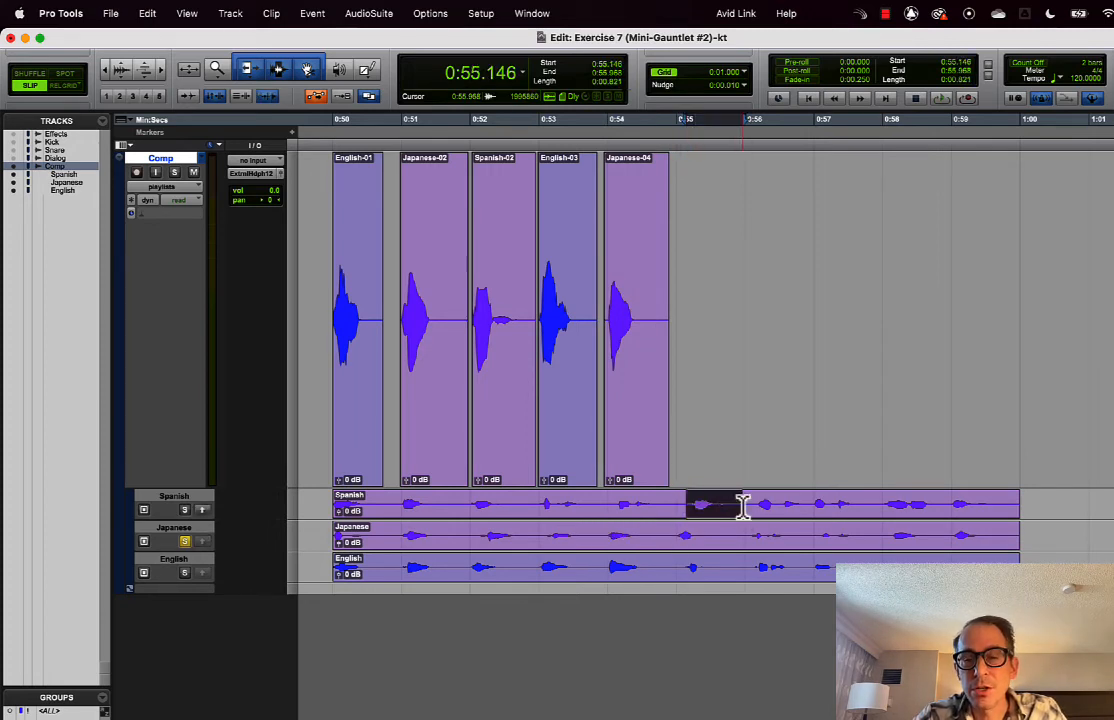
{"action": "key", "text": "shift+alt+Up"}
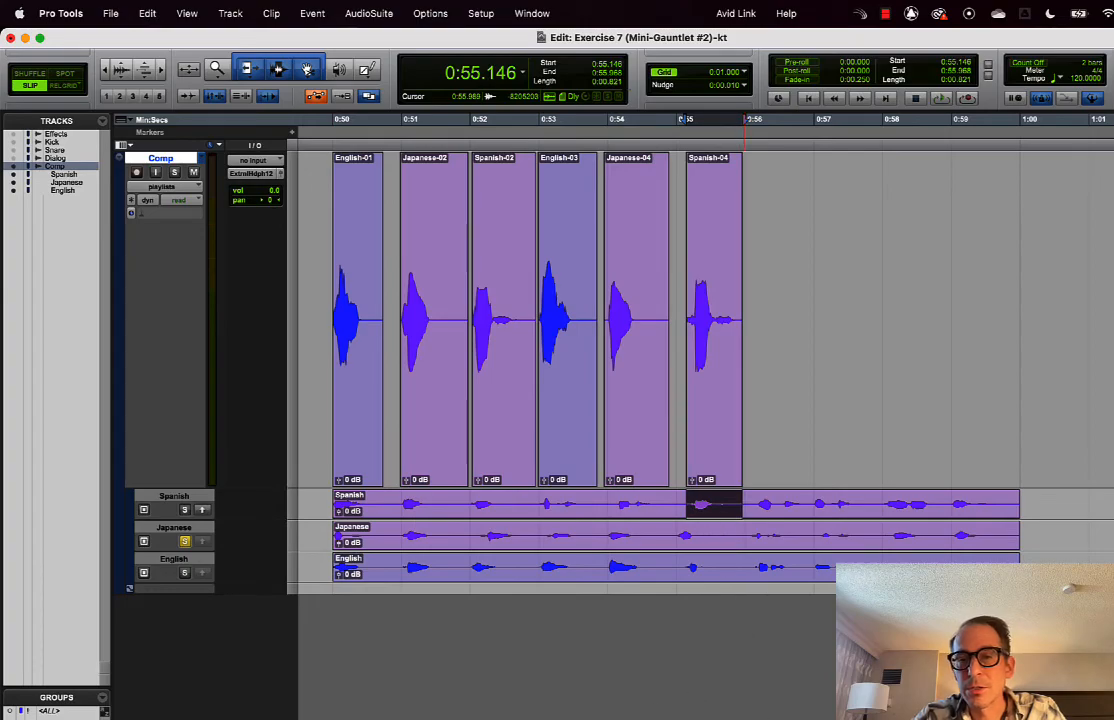
Consult the guide for the next languages, and in Pro Tools copy the seventh English and eighth Japanese numbers to Comp
{"action": "key", "text": "super+Tab"}
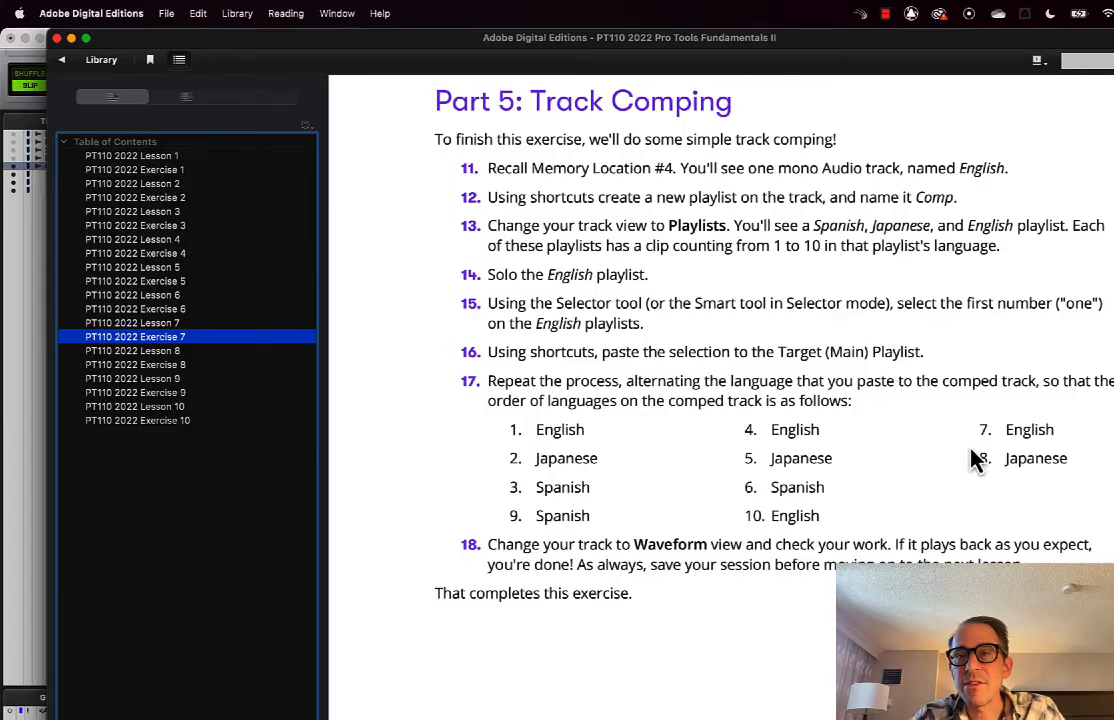
{"action": "left_click", "coordinate": [12, 432]}
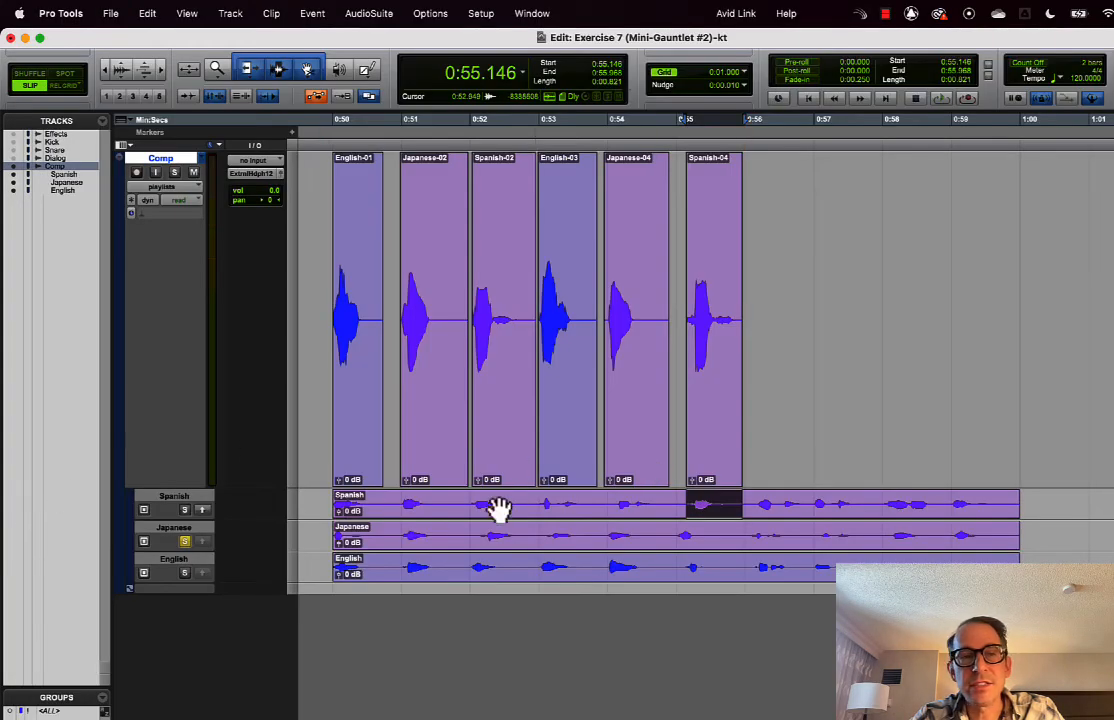
{"action": "left_click_drag", "start_coordinate": [752, 567], "coordinate": [811, 588]}
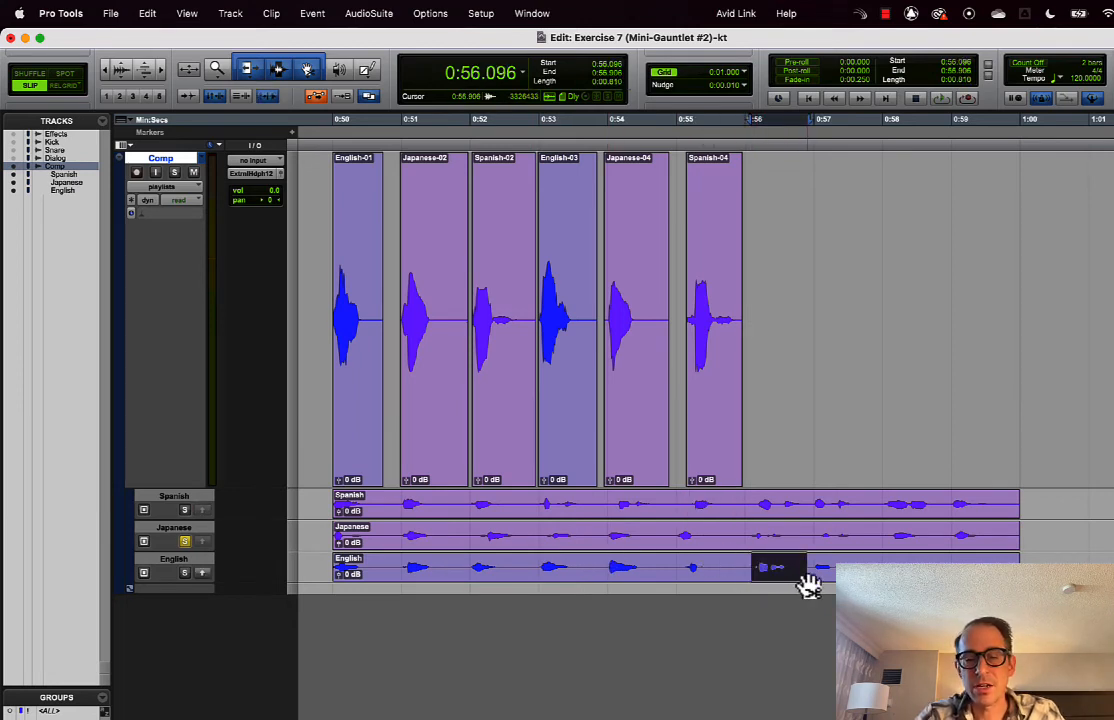
{"action": "key", "text": "alt+shift+Up"}
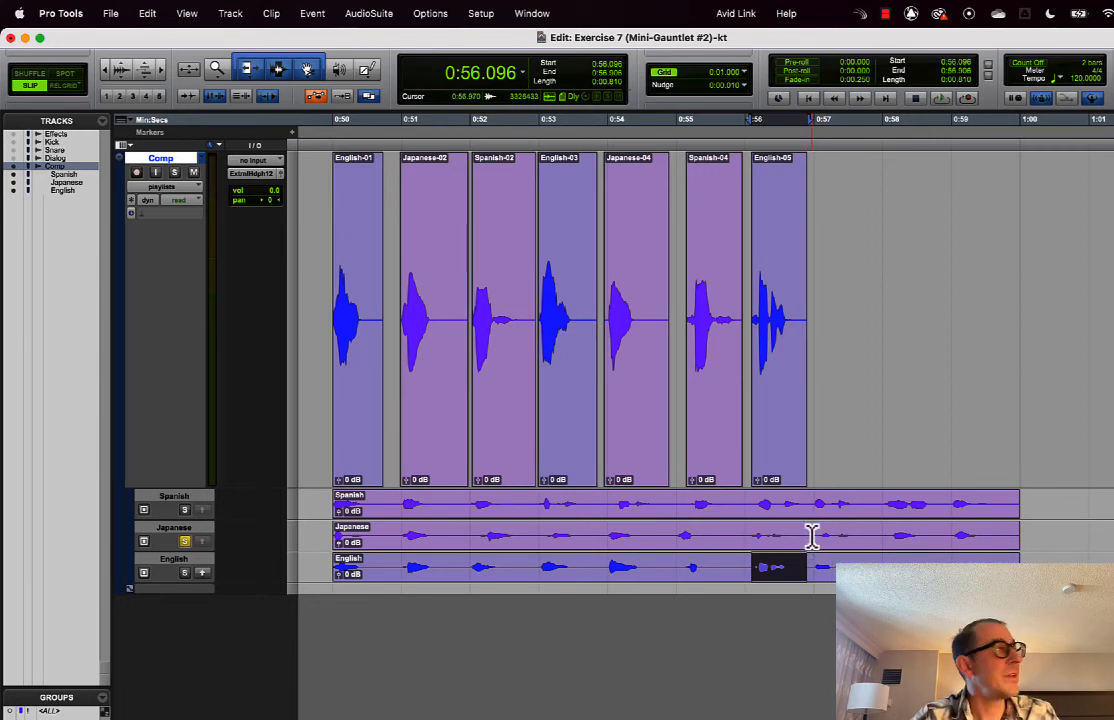
{"action": "left_click_drag", "start_coordinate": [812, 537], "coordinate": [881, 537]}
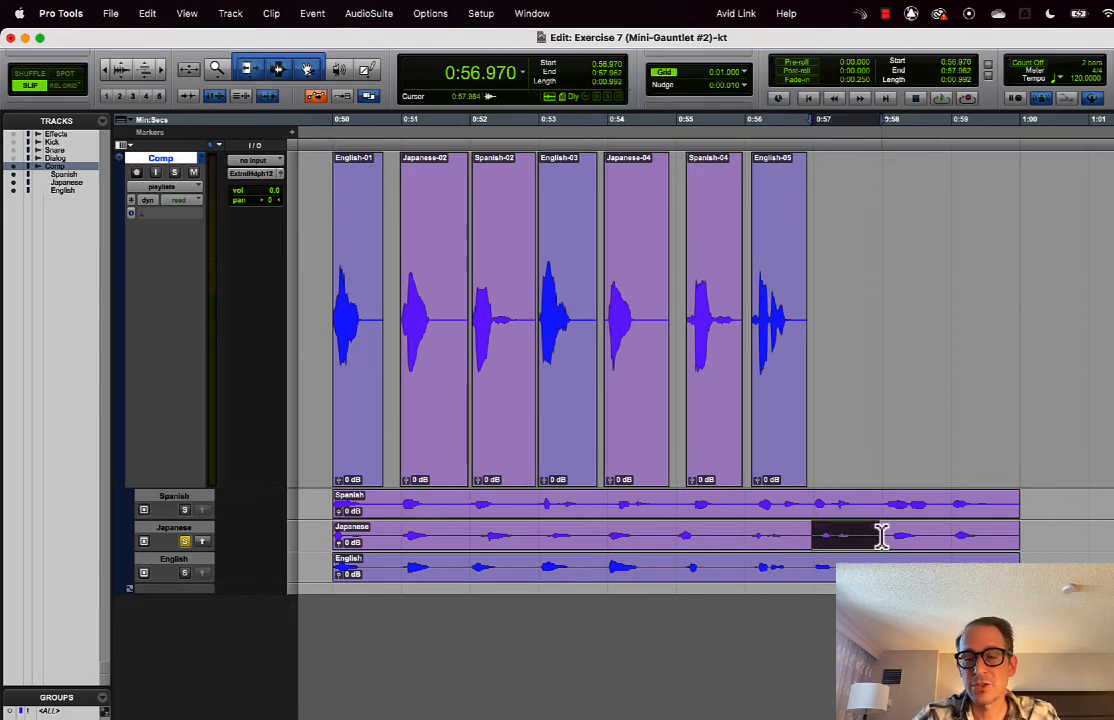
{"action": "key", "text": "alt+shift+Up"}
Confirm the last two languages in the guide, and in Pro Tools copy the ninth Spanish and tenth English numbers to Comp
{"action": "key", "text": "super+Tab"}
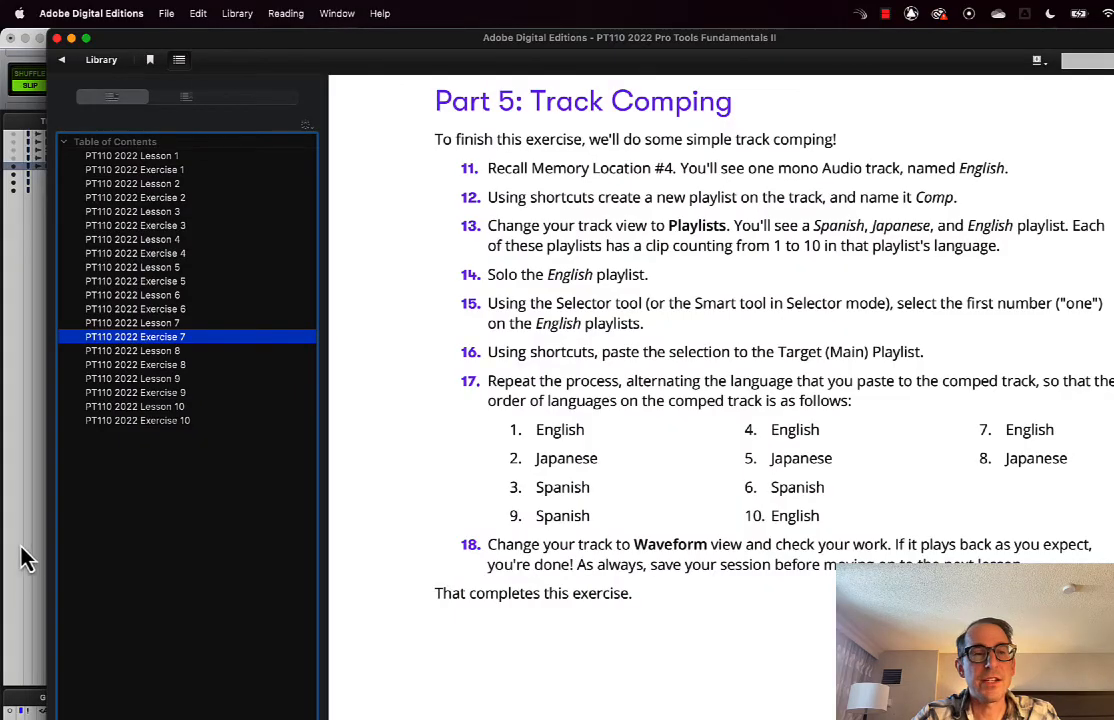
{"action": "left_click", "coordinate": [17, 478]}
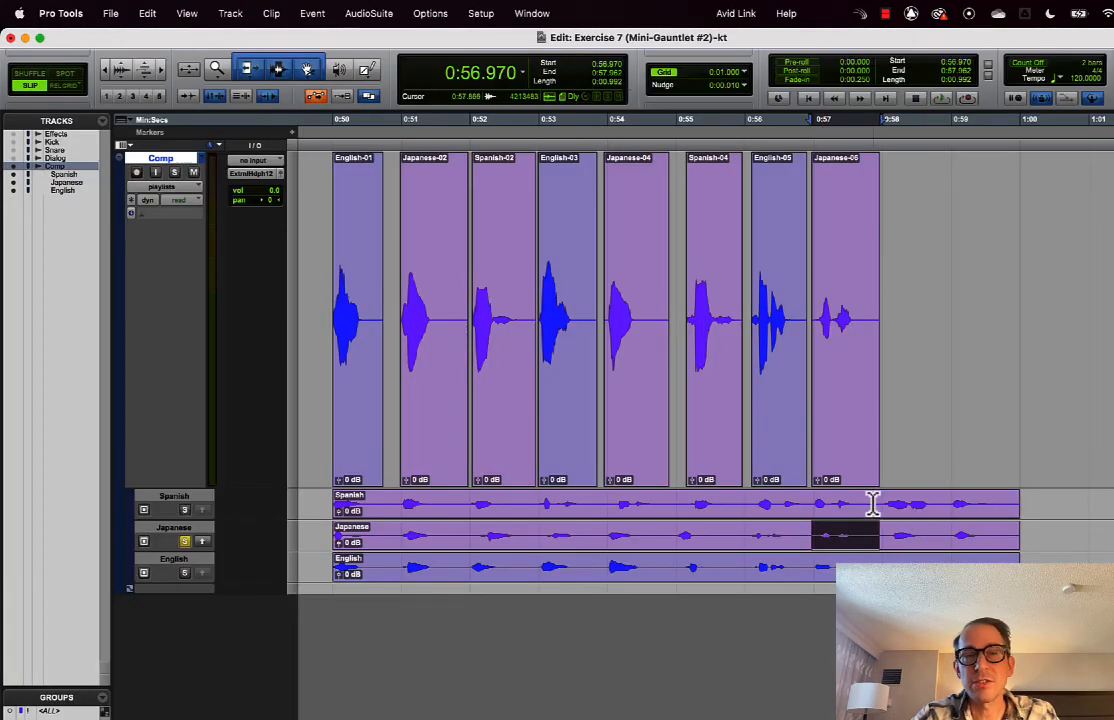
{"action": "left_click_drag", "start_coordinate": [883, 503], "coordinate": [943, 508]}
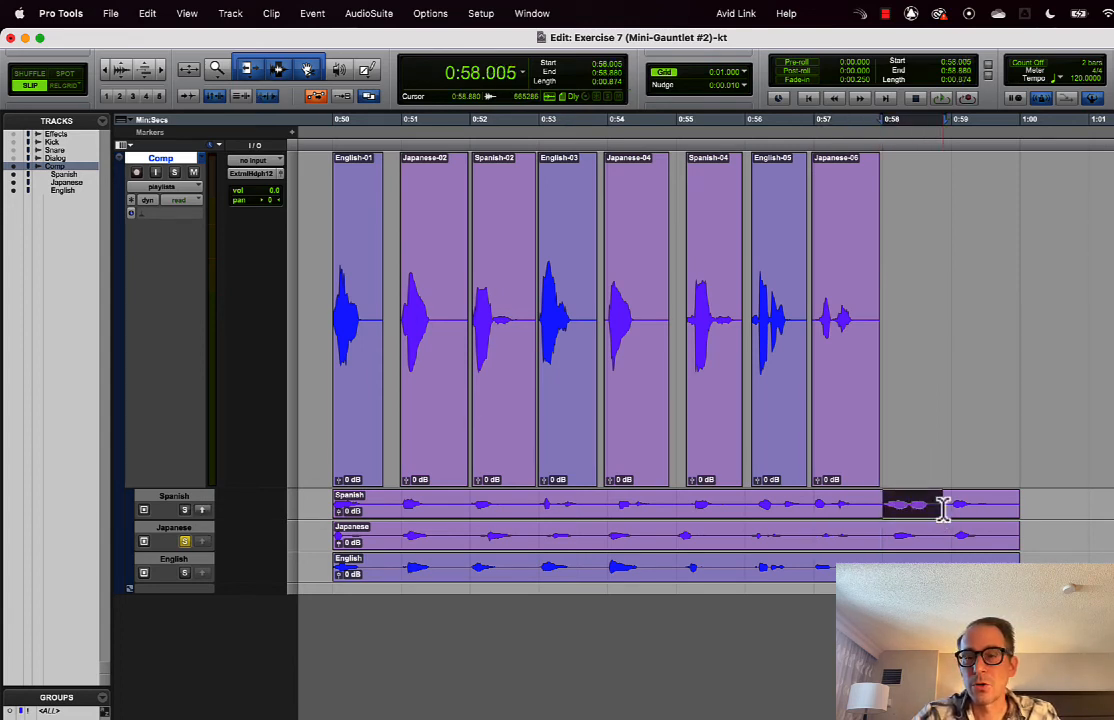
{"action": "key", "text": "ctrl+alt+v"}
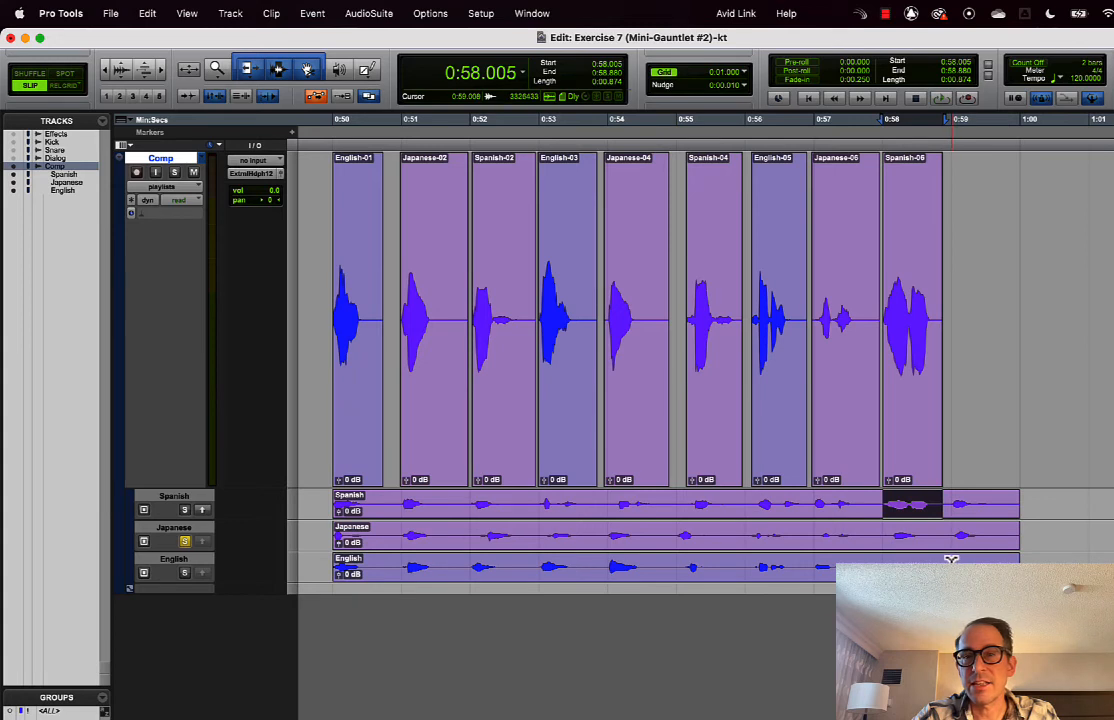
{"action": "left_click_drag", "start_coordinate": [951, 560], "coordinate": [1007, 560]}
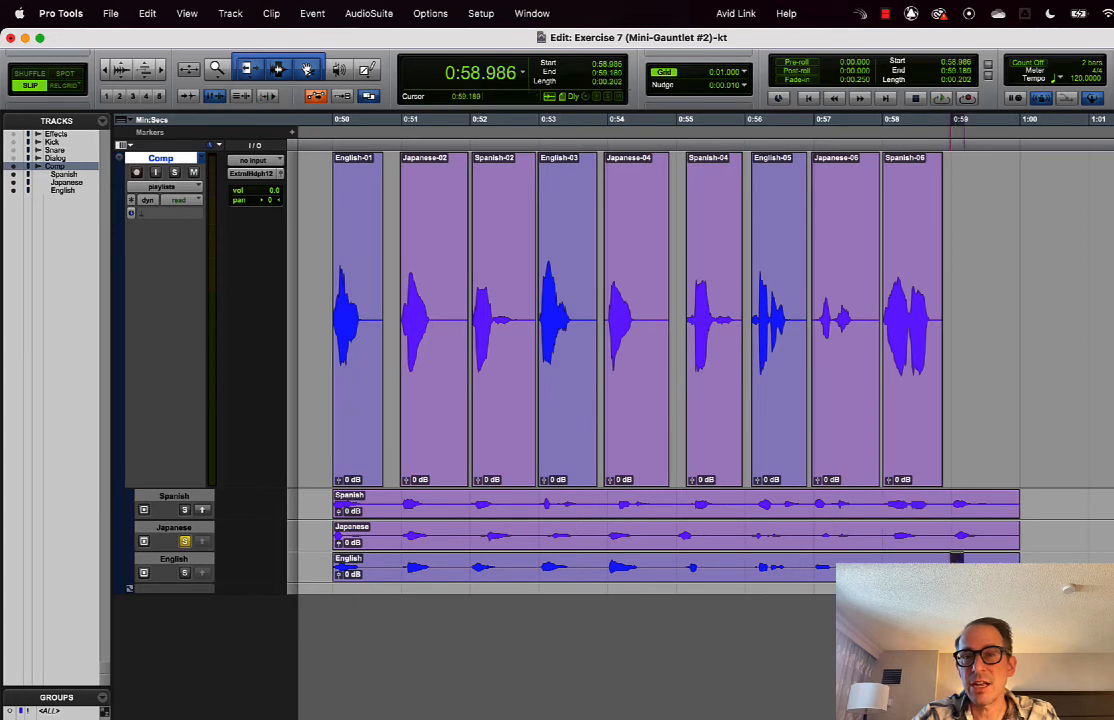
{"action": "left_click", "coordinate": [203, 574]}
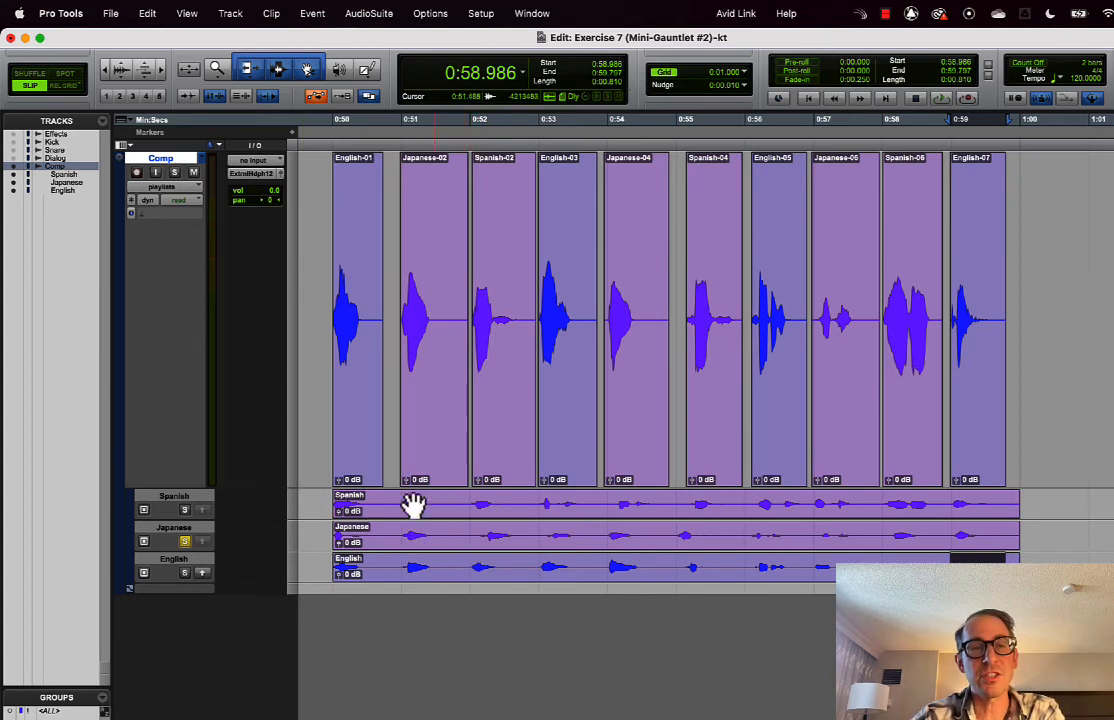
Unsolo the Japanese playlist, solo the Comp track, and play the comp from just before its first clip
{"action": "left_click", "coordinate": [184, 541]}
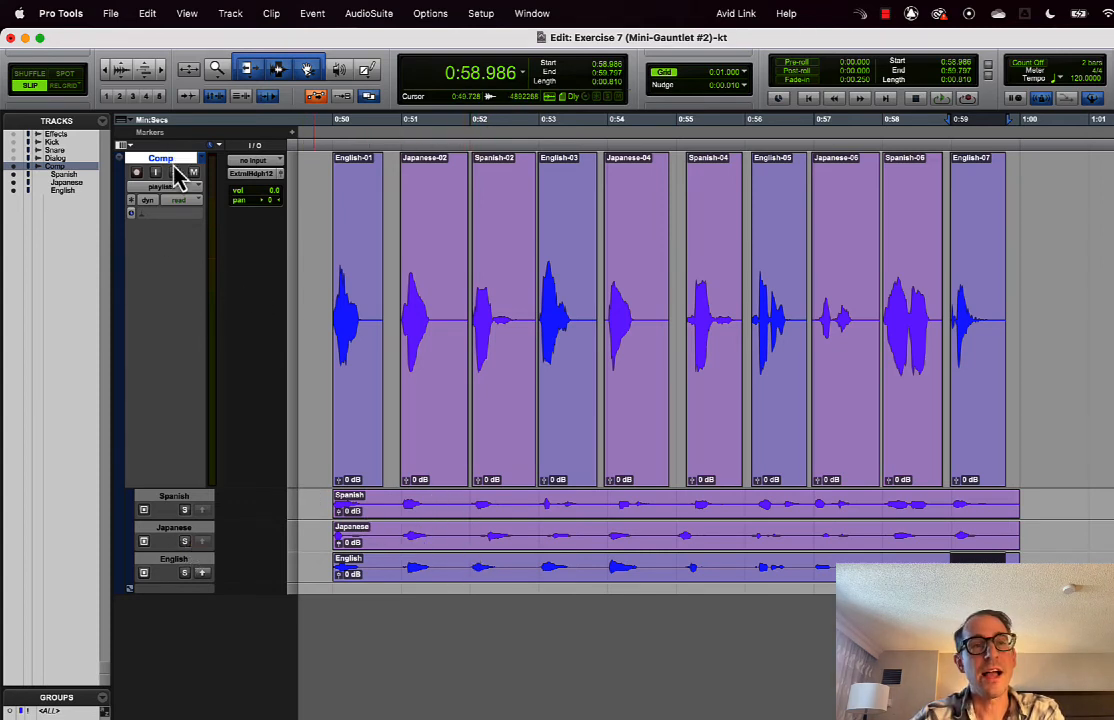
{"action": "left_click", "coordinate": [325, 232]}
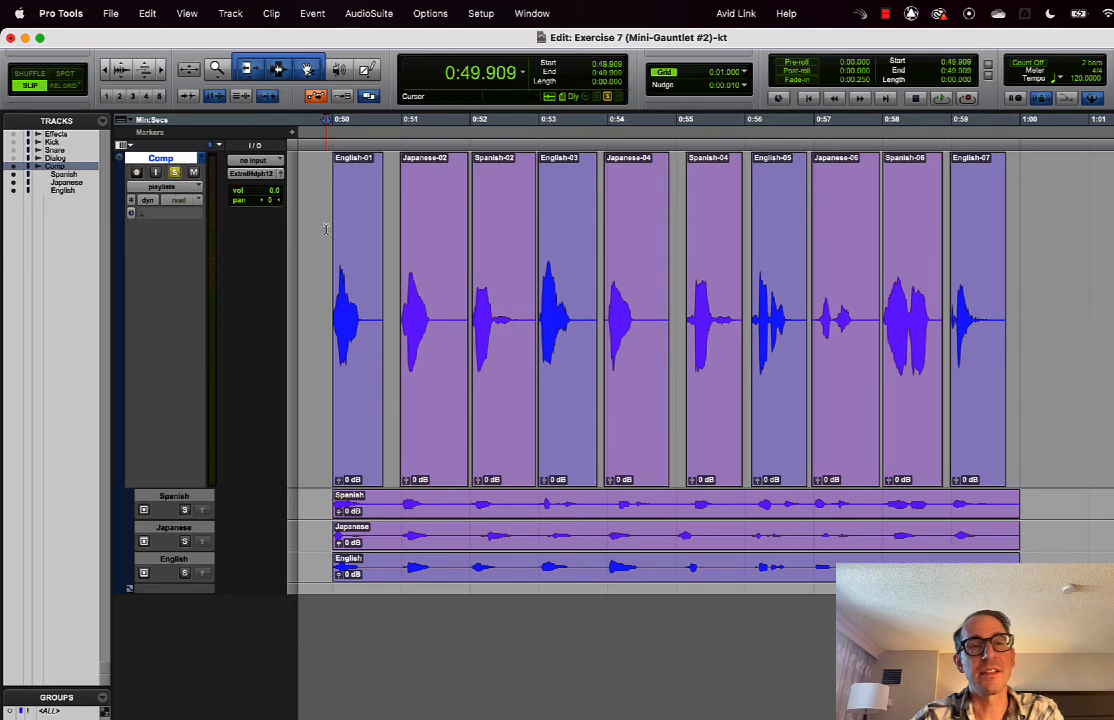
{"action": "key", "text": "space"}
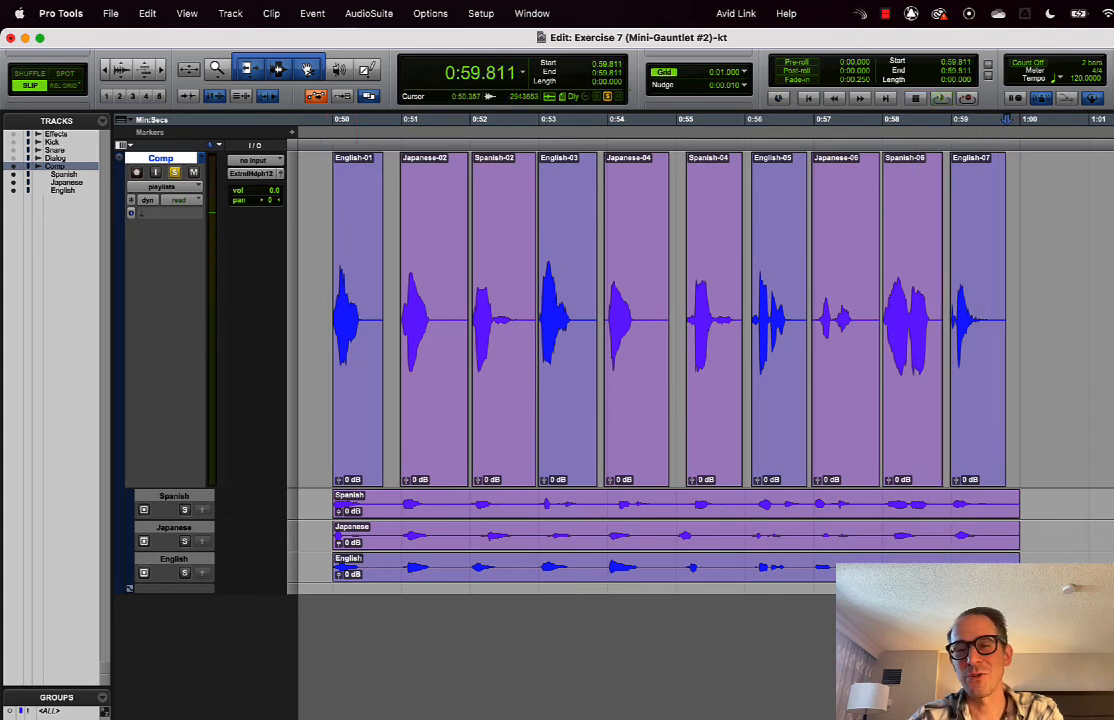
Check step 18 in the guide, set the Comp track to waveform view in Pro Tools, and play the comp through
{"action": "key", "text": "super+Tab"}
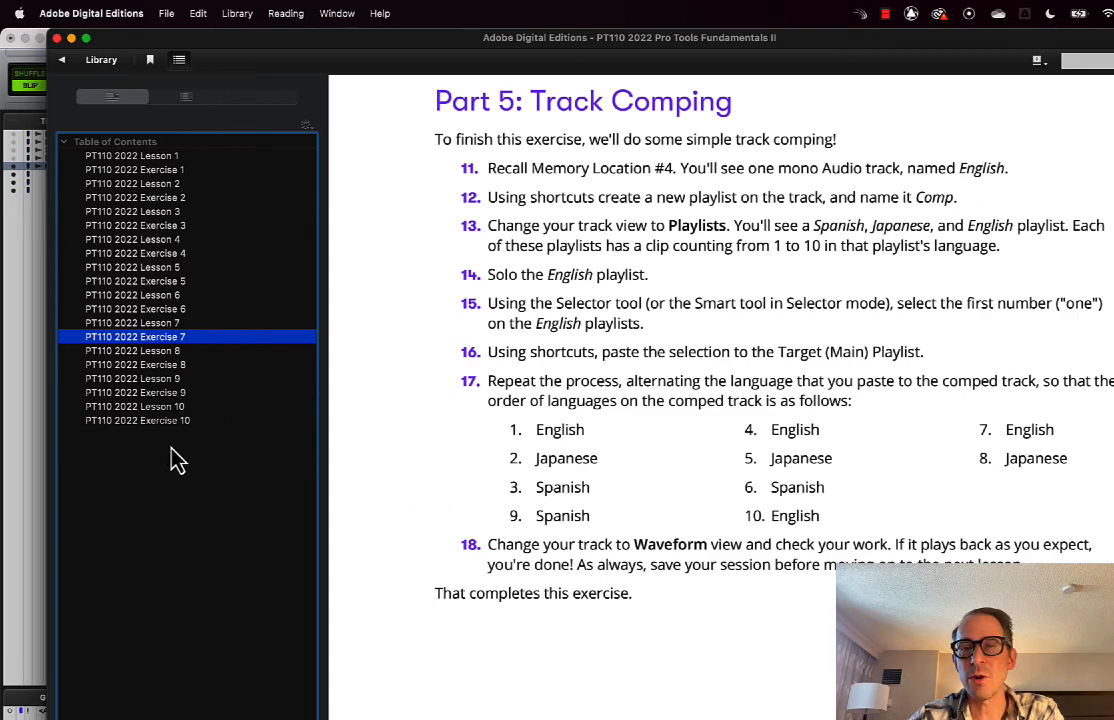
{"action": "left_click", "coordinate": [32, 460]}
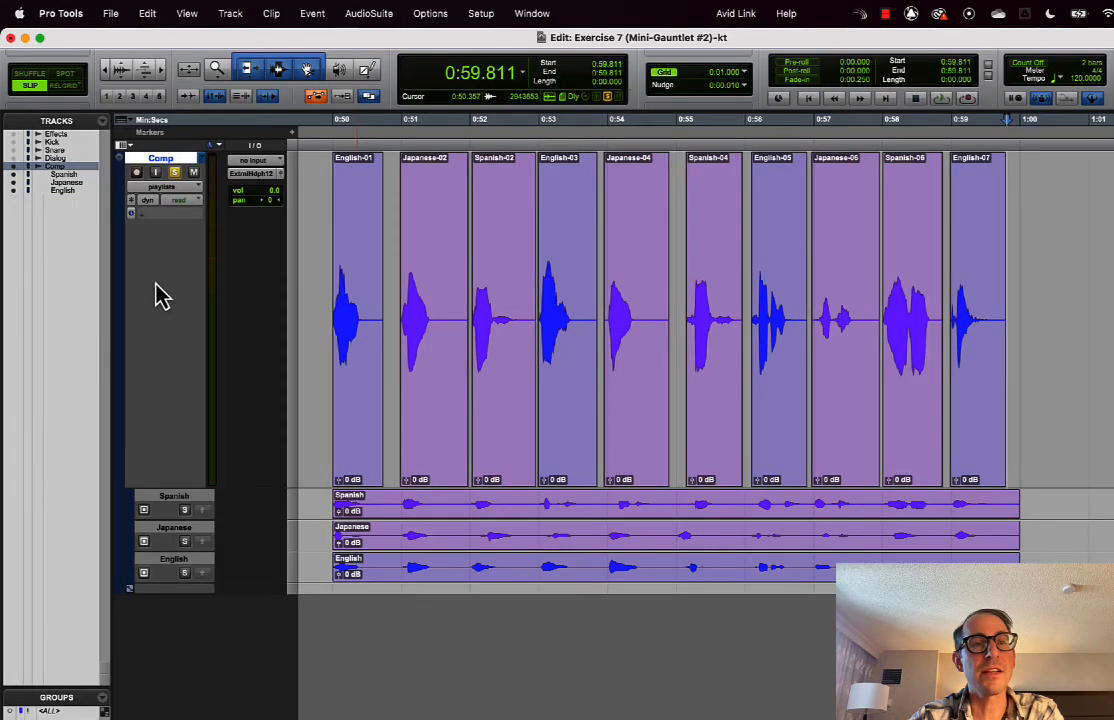
{"action": "left_click", "coordinate": [187, 194]}
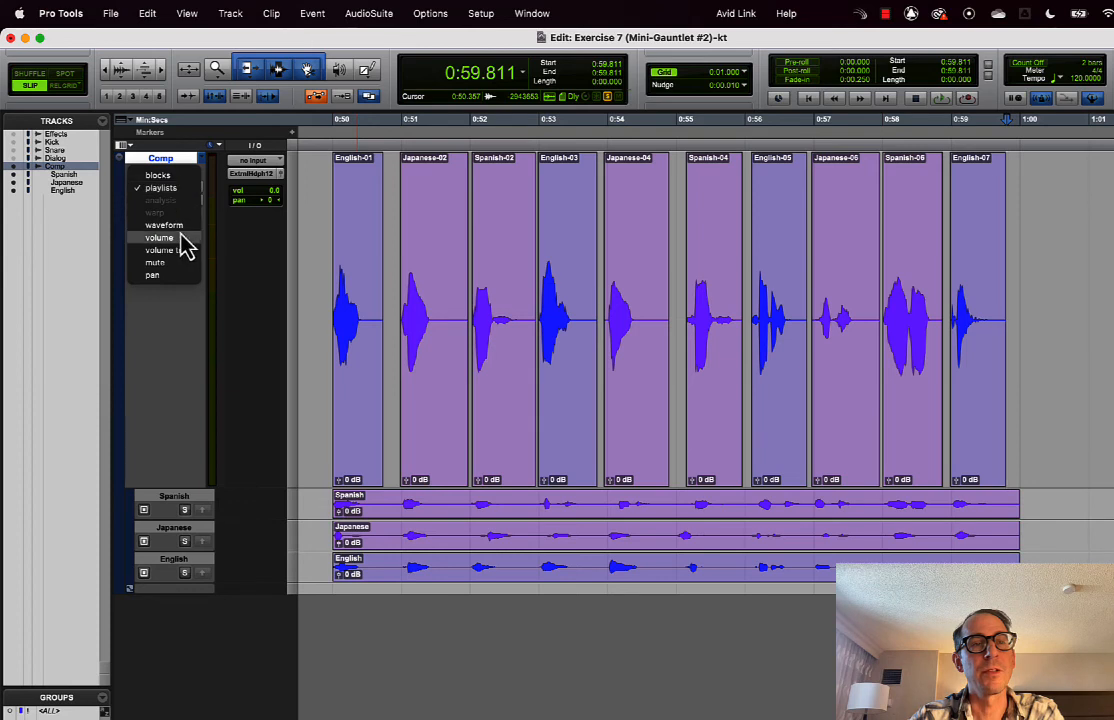
{"action": "left_click", "coordinate": [176, 226]}
{"action": "key", "text": "space"}
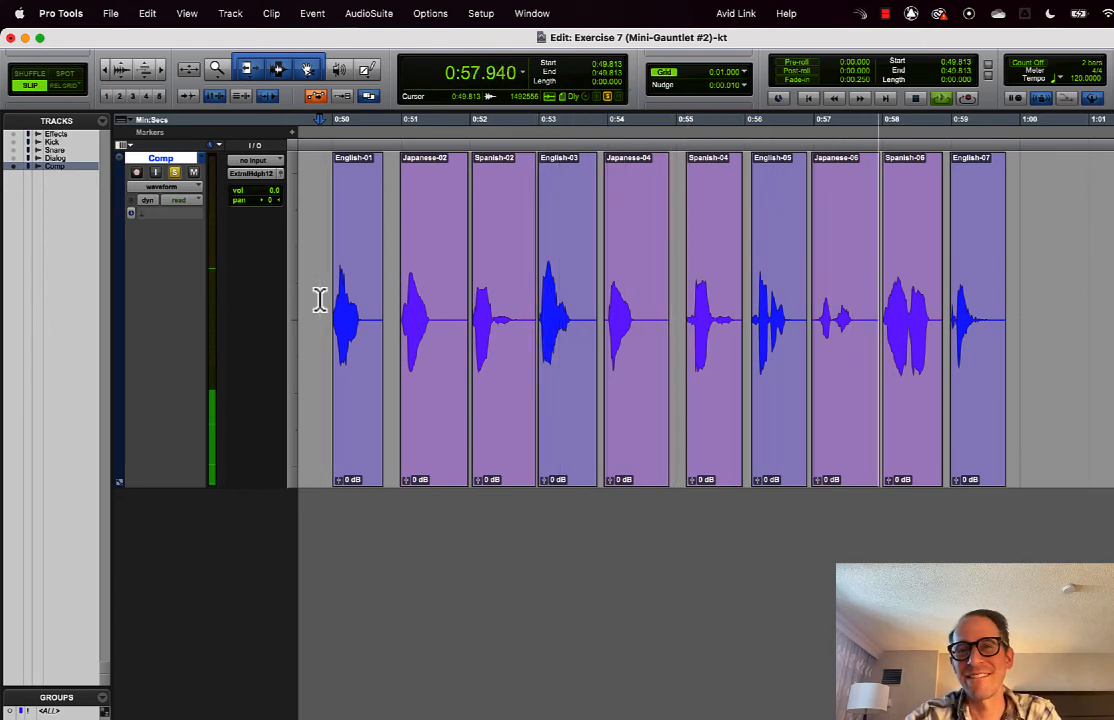
{"action": "key", "text": "space"}
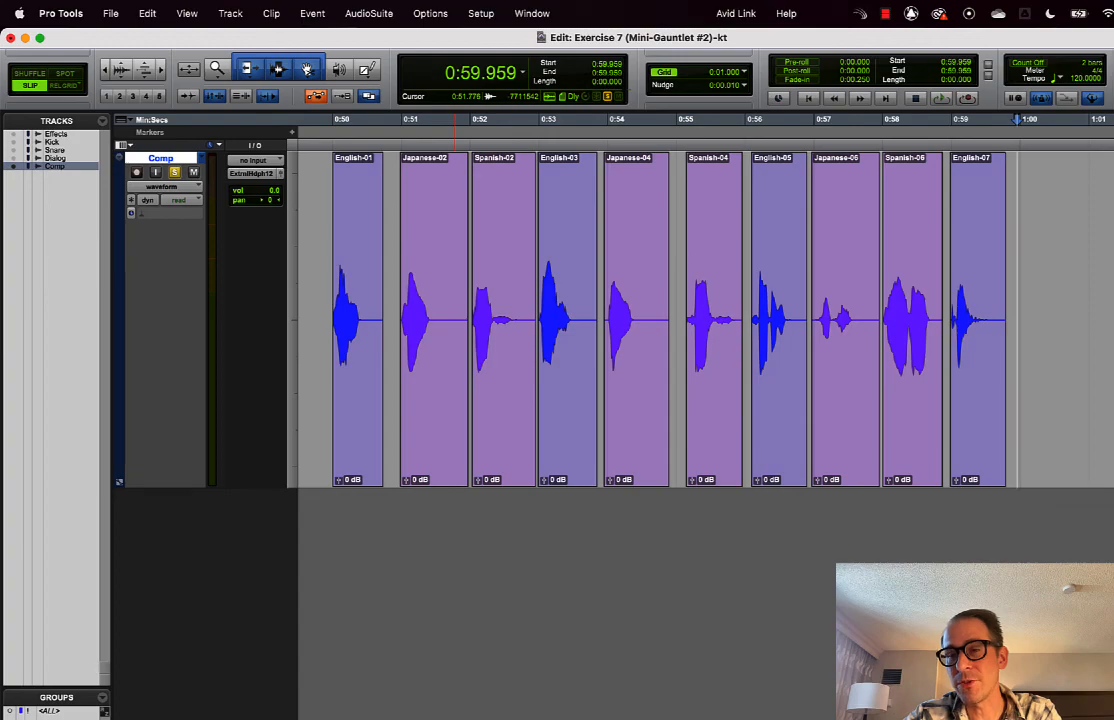
Reread the end of the guide's Part 5, return to Pro Tools, and show the Dialog, Snare, Kick and Effects tracks
{"action": "key", "text": "super+Tab"}
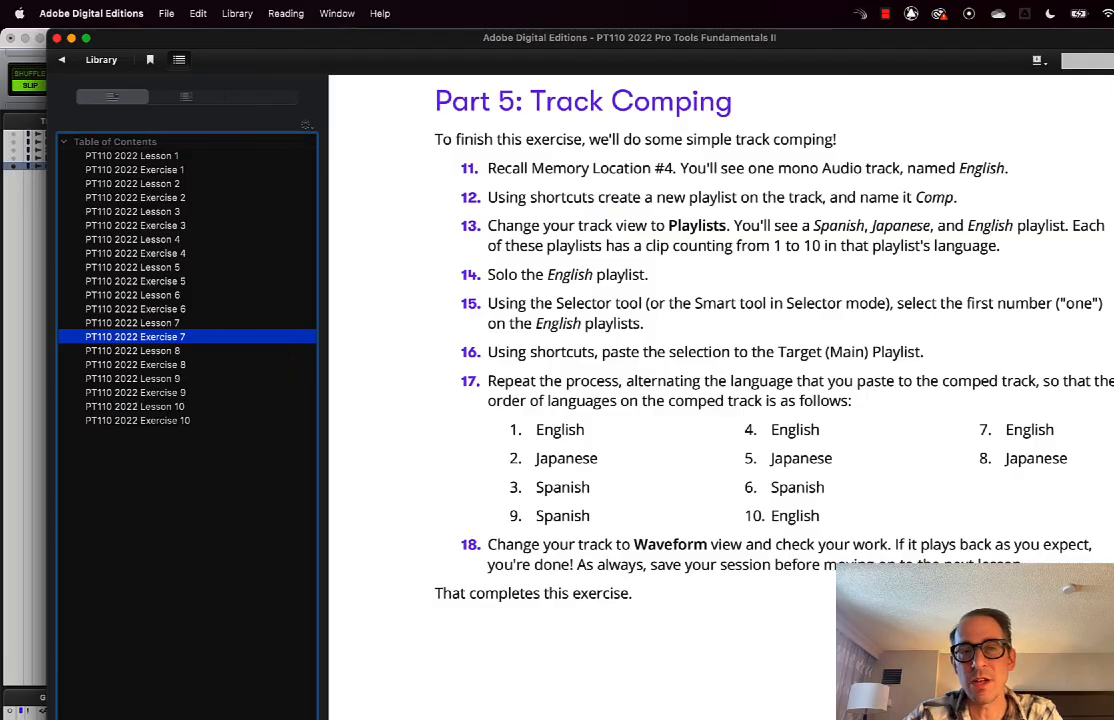
{"action": "left_click", "coordinate": [38, 597]}
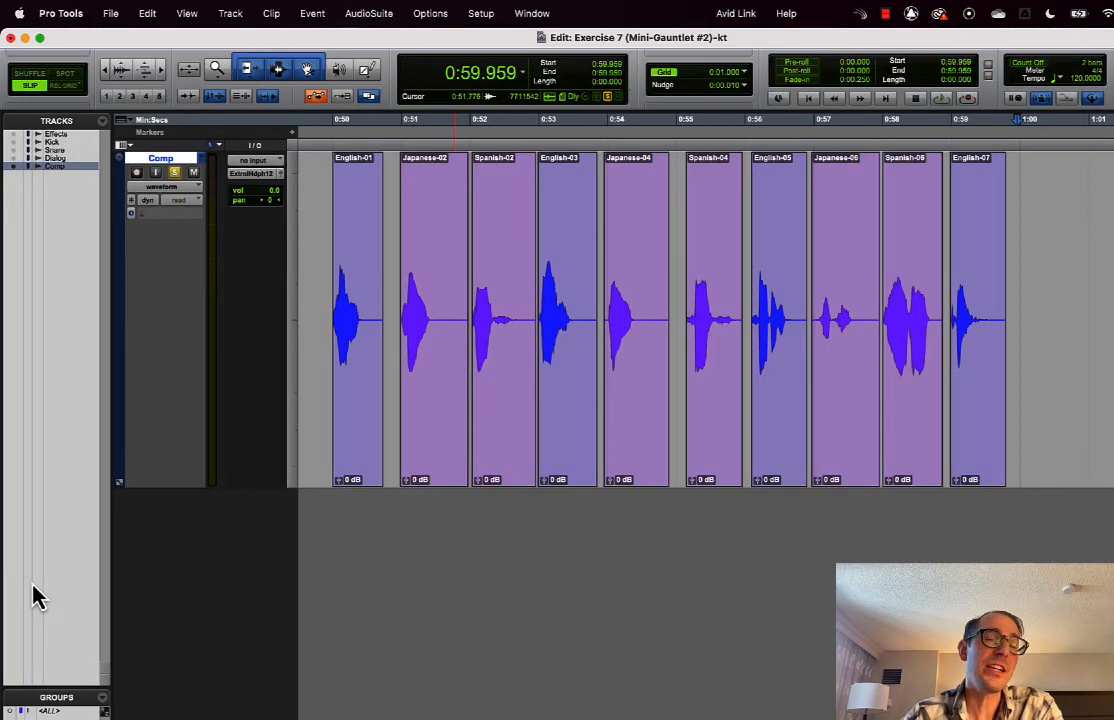
{"action": "left_click", "coordinate": [14, 159]}
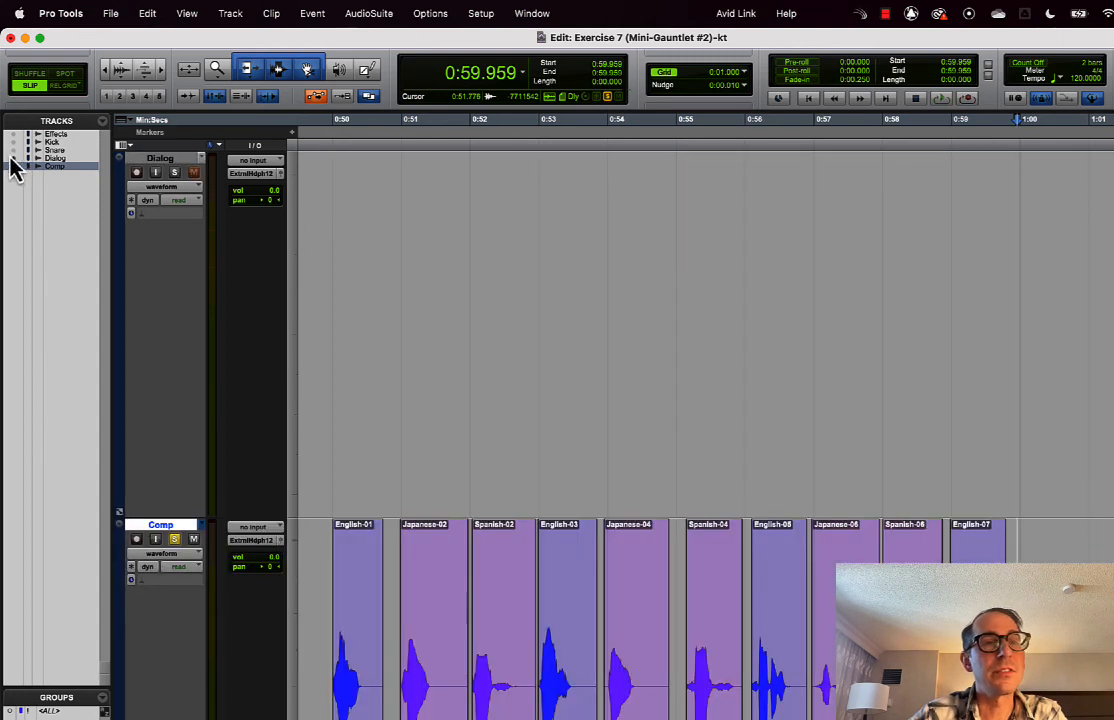
{"action": "left_click", "coordinate": [13, 151]}
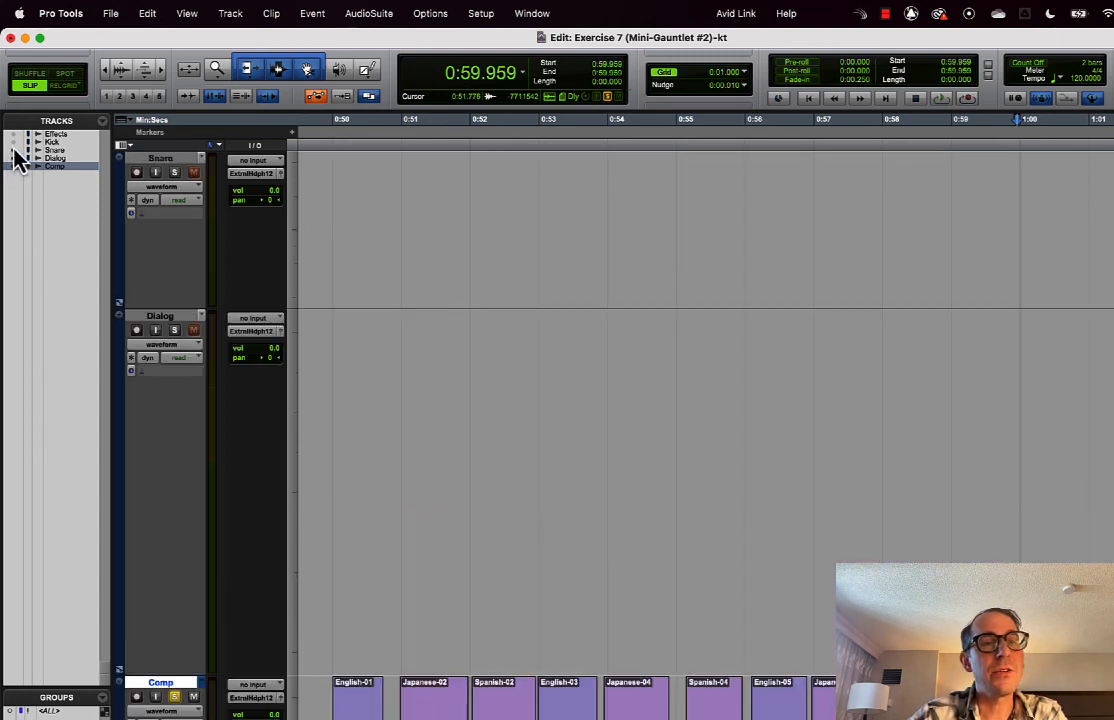
{"action": "left_click", "coordinate": [14, 145]}
{"action": "left_click", "coordinate": [14, 136]}
Hide the Effects, Kick, Snare and Dialog tracks so that only the Comp track is displayed
{"action": "left_click", "coordinate": [14, 136]}
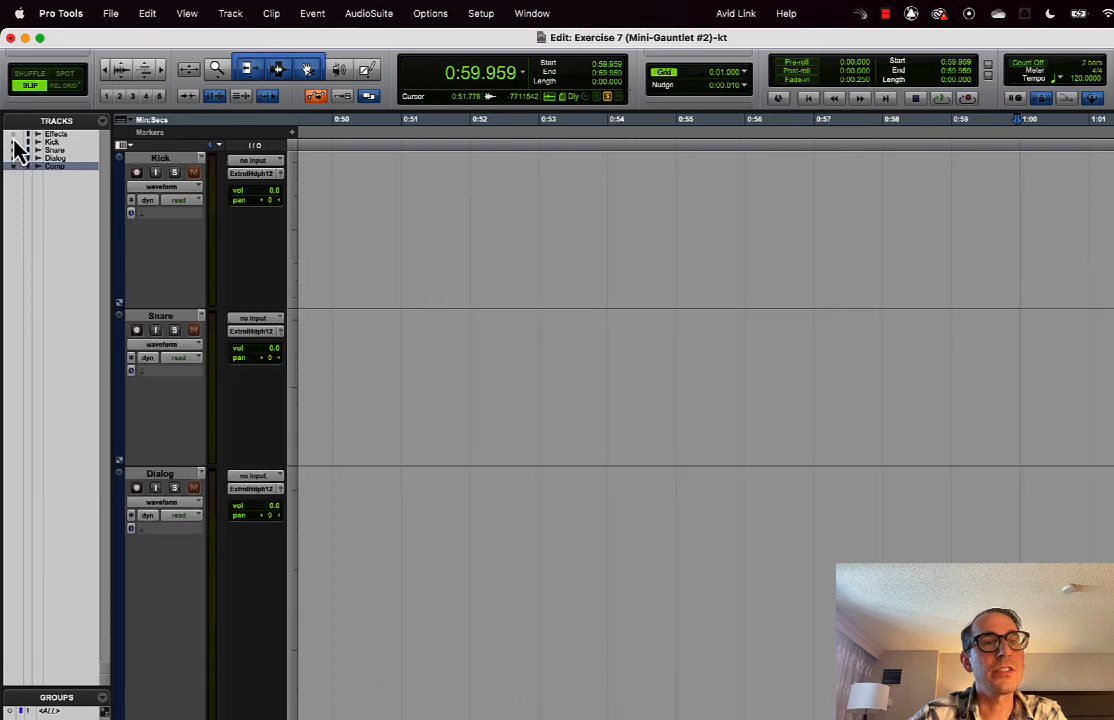
{"action": "left_click", "coordinate": [13, 143]}
{"action": "left_click", "coordinate": [13, 151]}
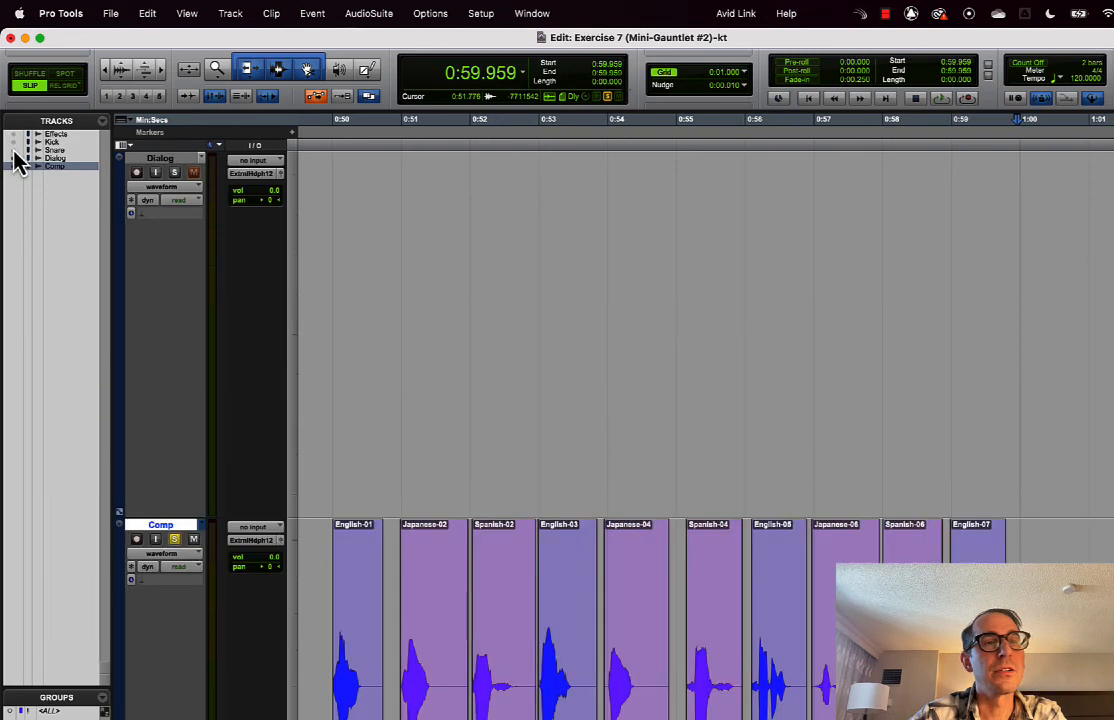
{"action": "left_click", "coordinate": [14, 160]}
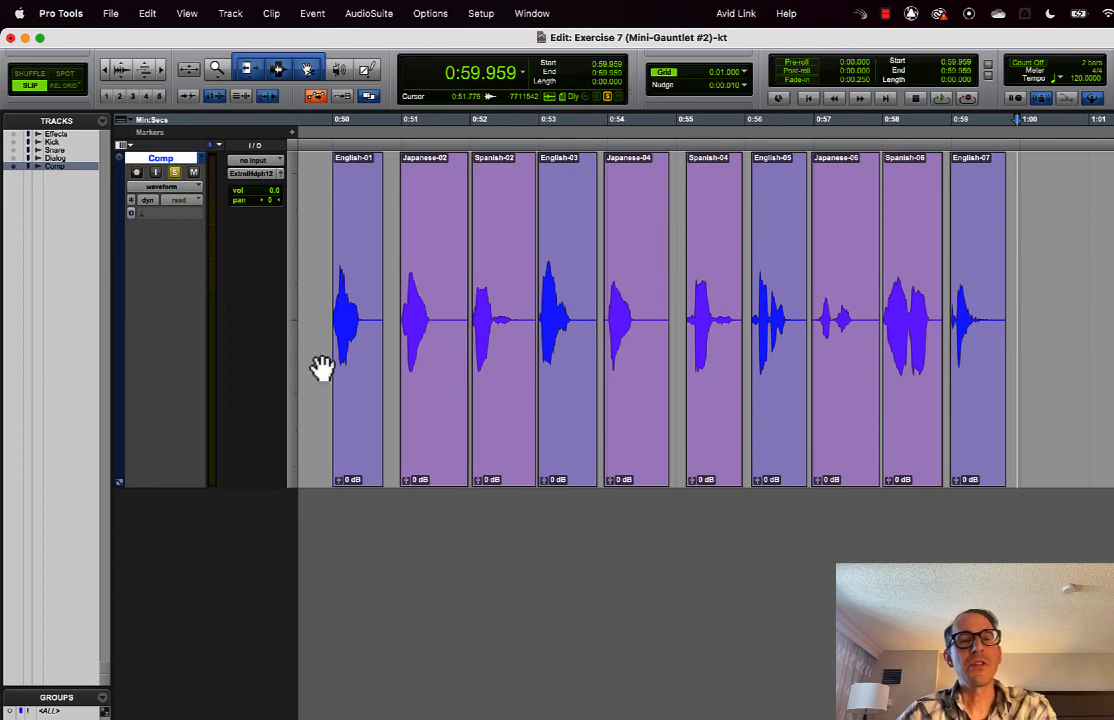
View the Comp track's Spanish, Japanese and English playlists, and return the track to waveform view
{"action": "left_click", "coordinate": [183, 188]}
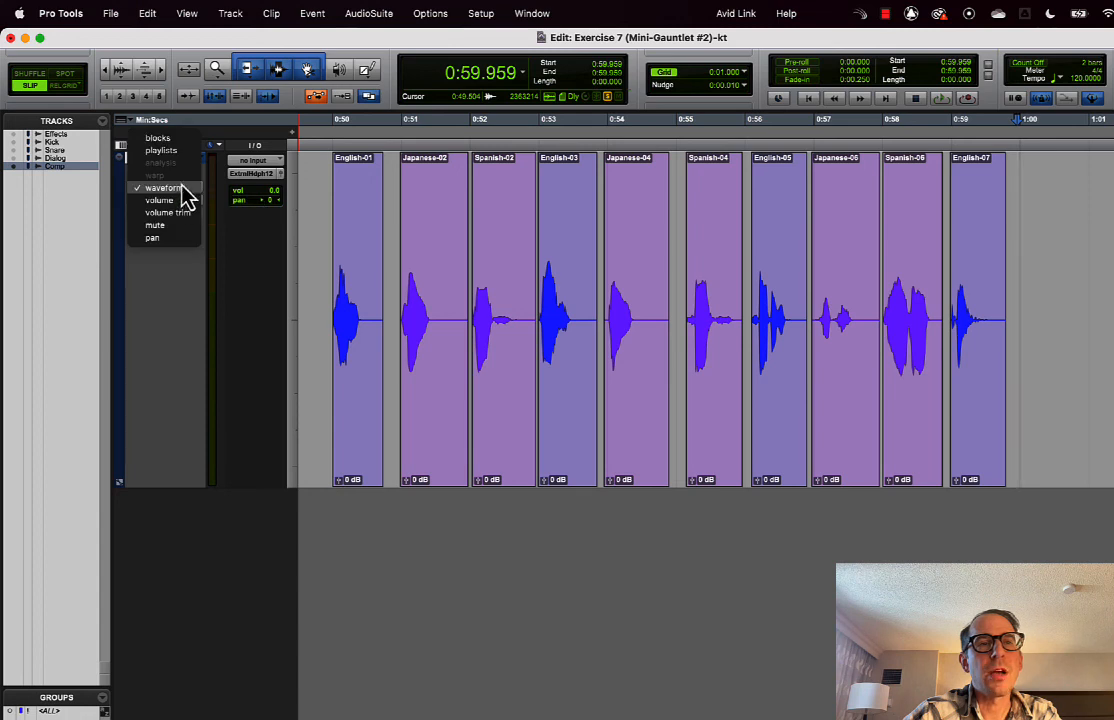
{"action": "left_click", "coordinate": [182, 151]}
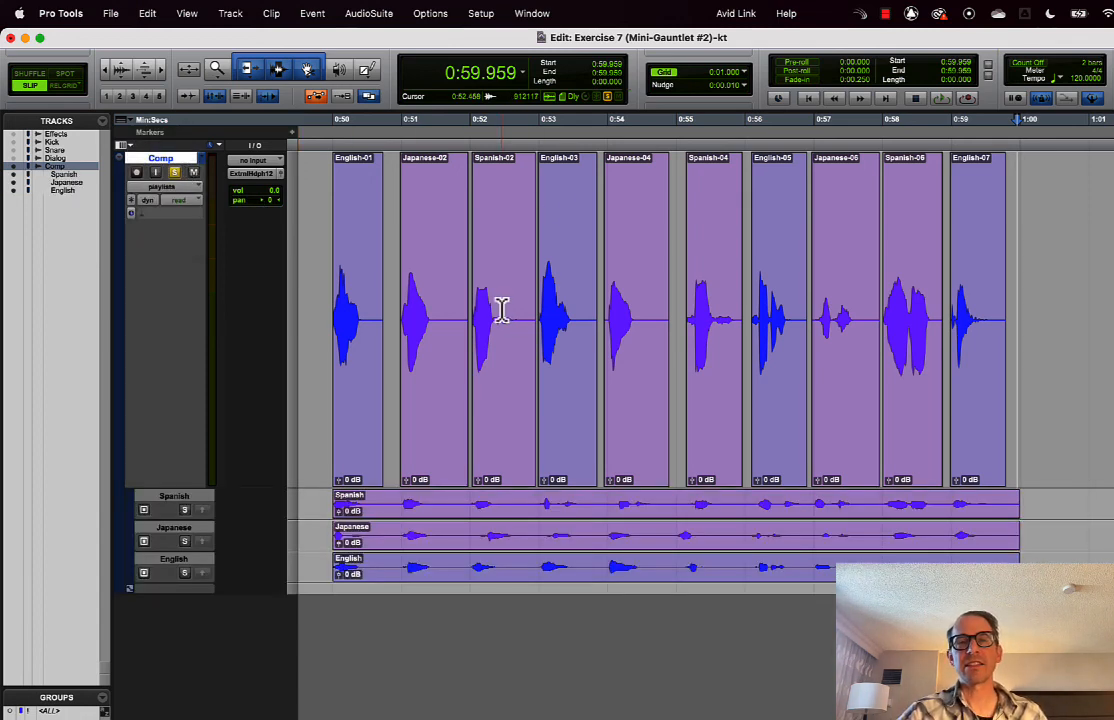
{"action": "left_click", "coordinate": [185, 190]}
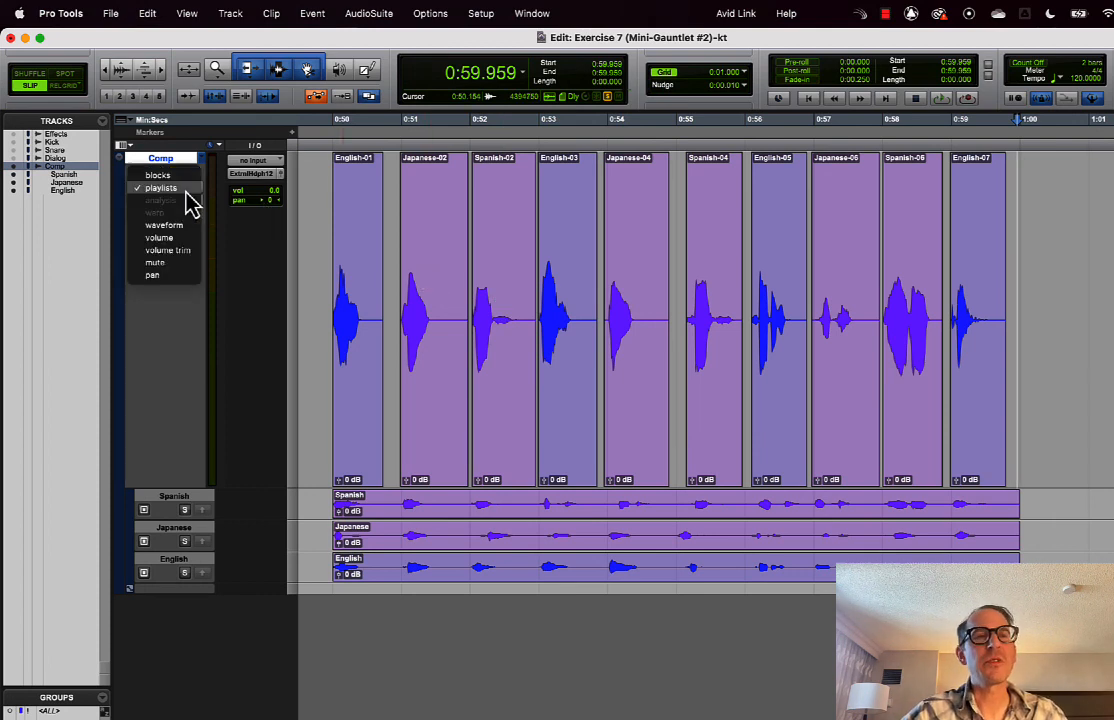
{"action": "left_click", "coordinate": [170, 226]}
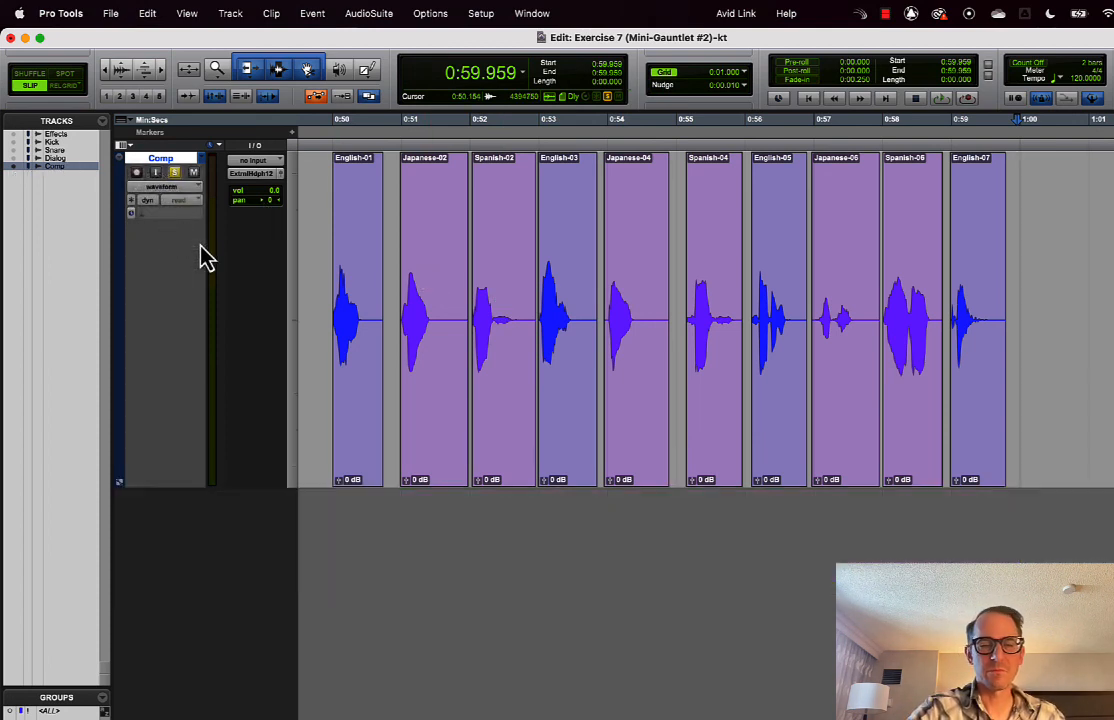
Capture a screenshot of the Edit window area containing the comped clips on the Comp track
{"action": "key", "text": "shift+super+4"}
{"action": "left_click_drag", "start_coordinate": [73, 100], "coordinate": [1023, 676]}
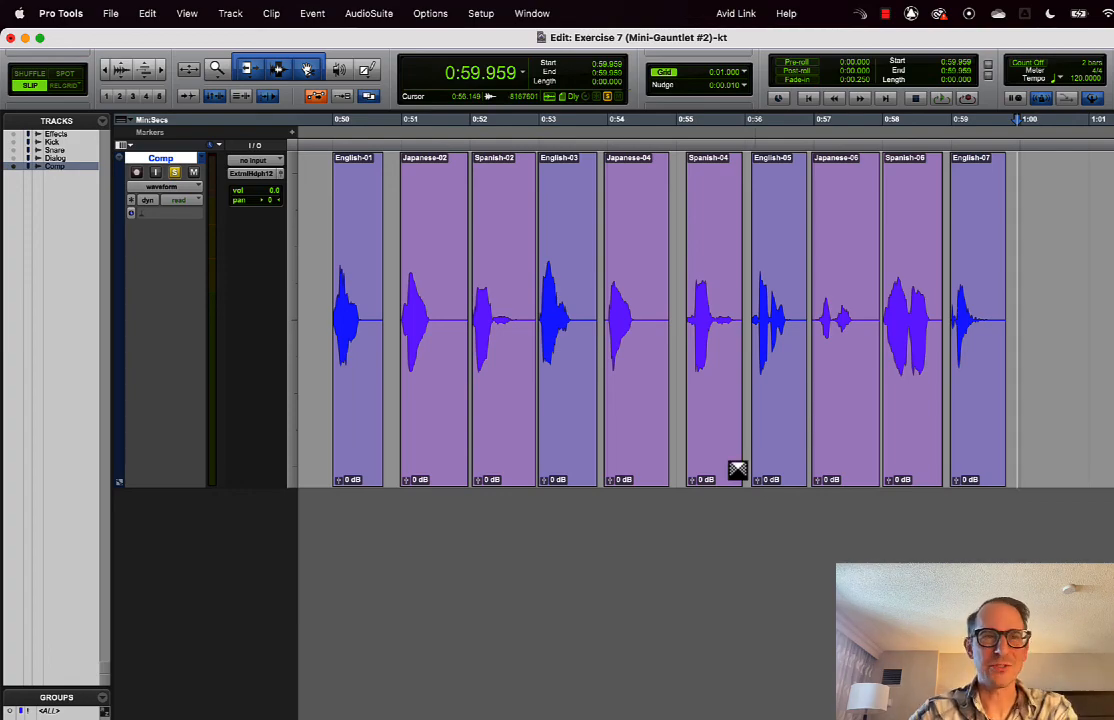
{"action": "left_click", "coordinate": [884, 15]}
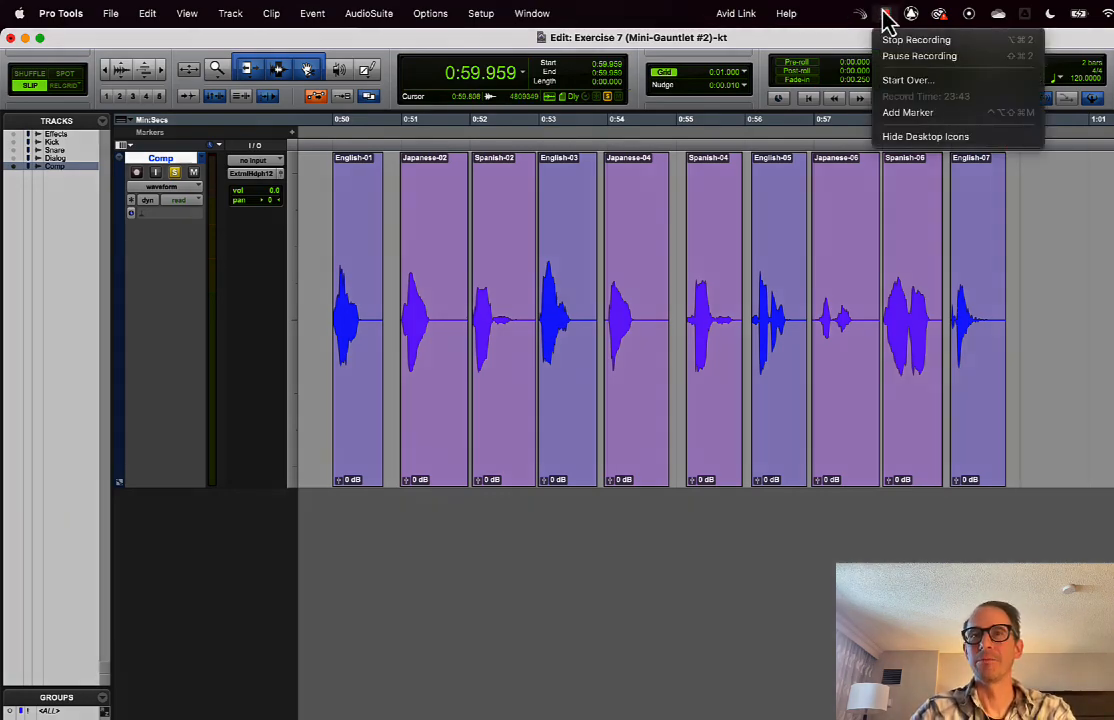